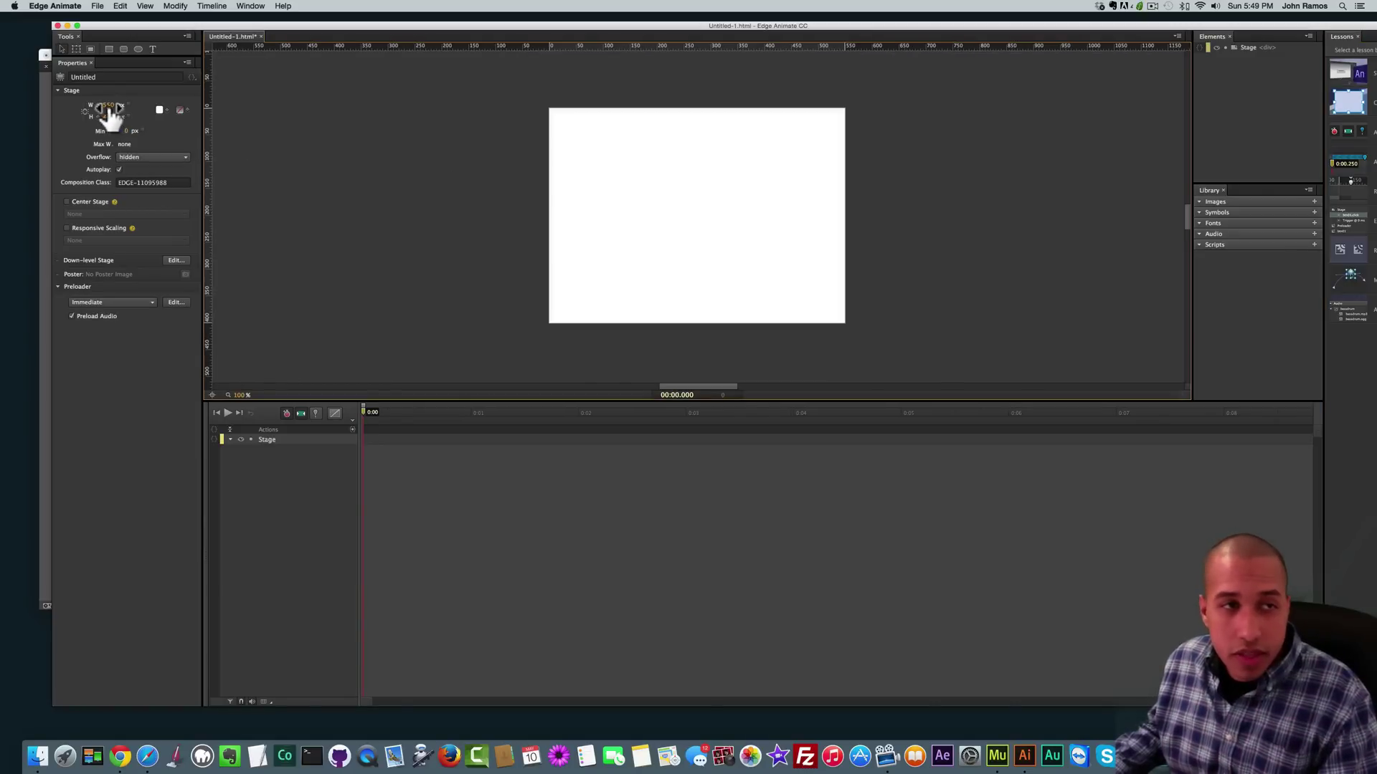
# - Set the stage size to 960 px wide and 750 px high
pyautogui.click(109, 105)
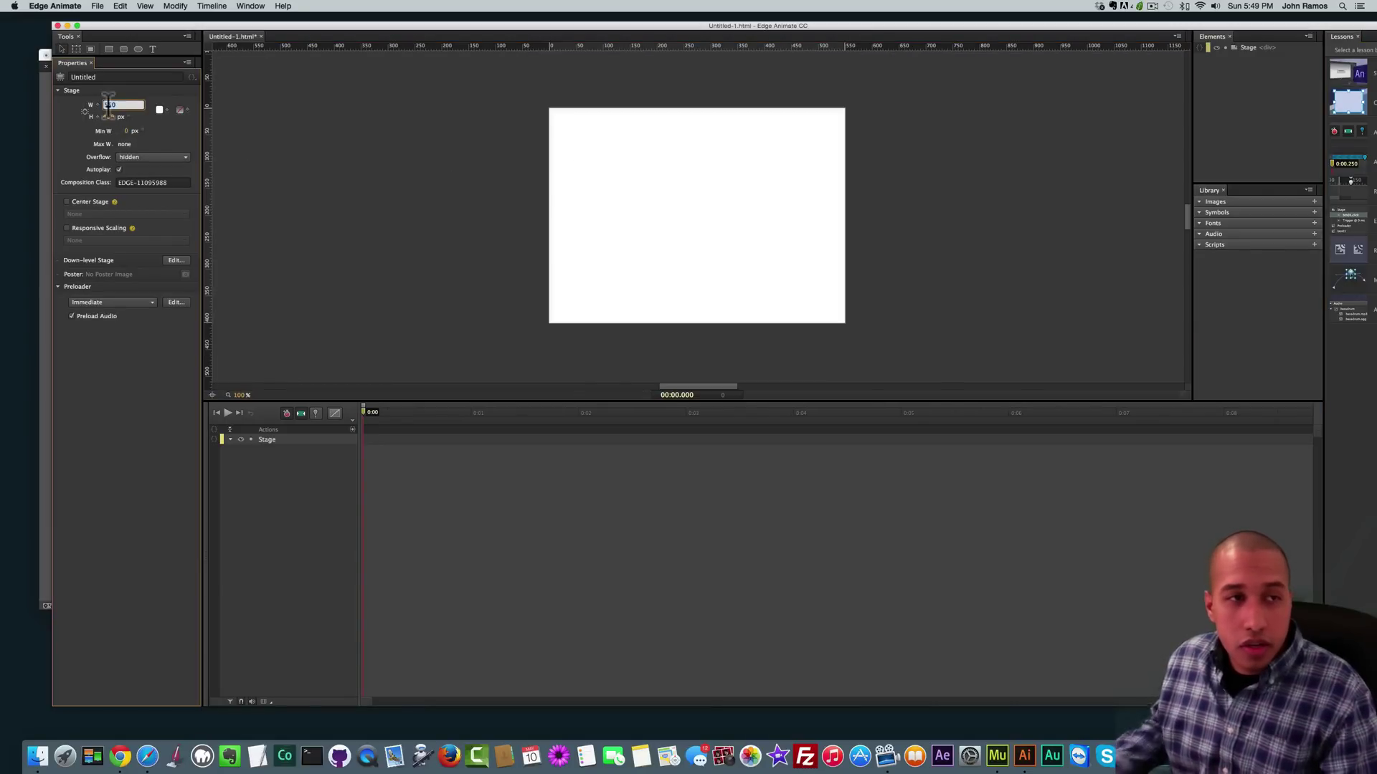
pyautogui.write('960')
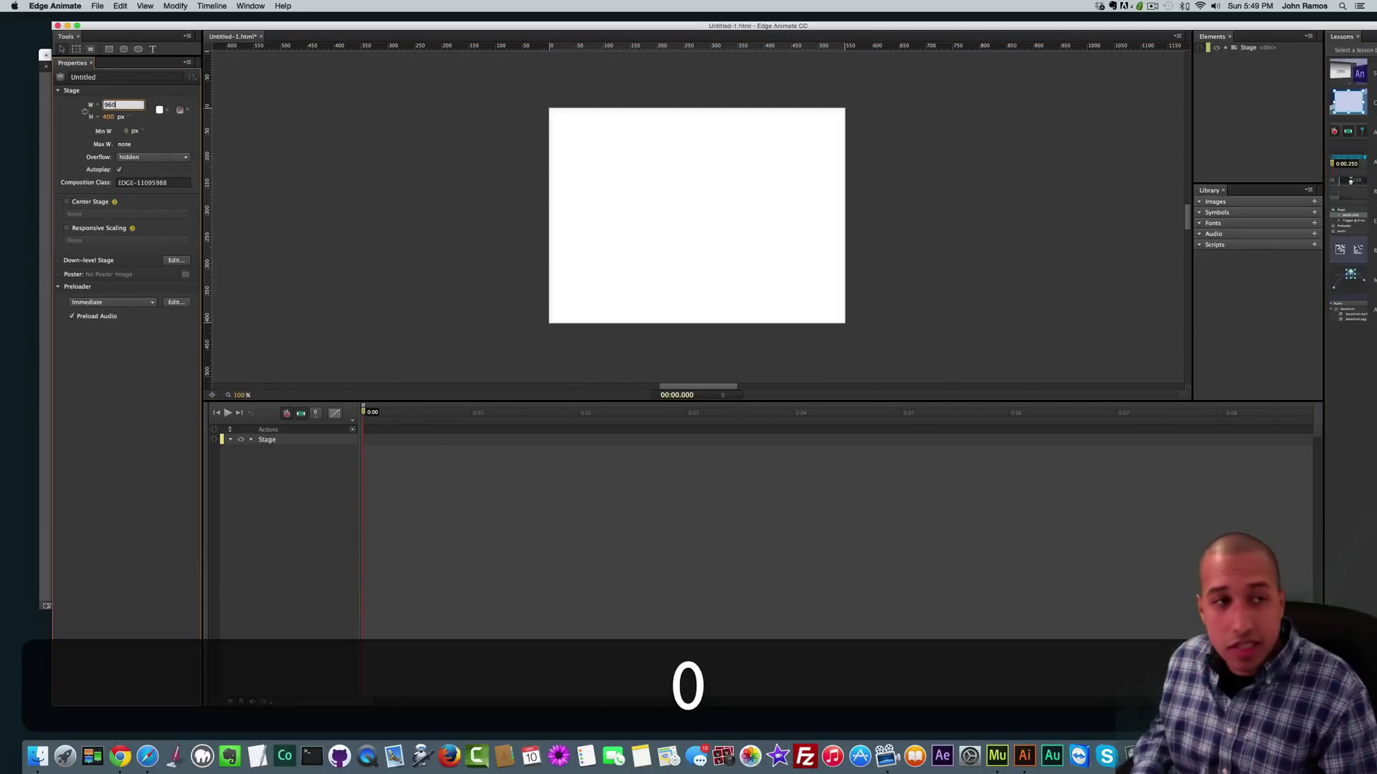
pyautogui.press('Return')
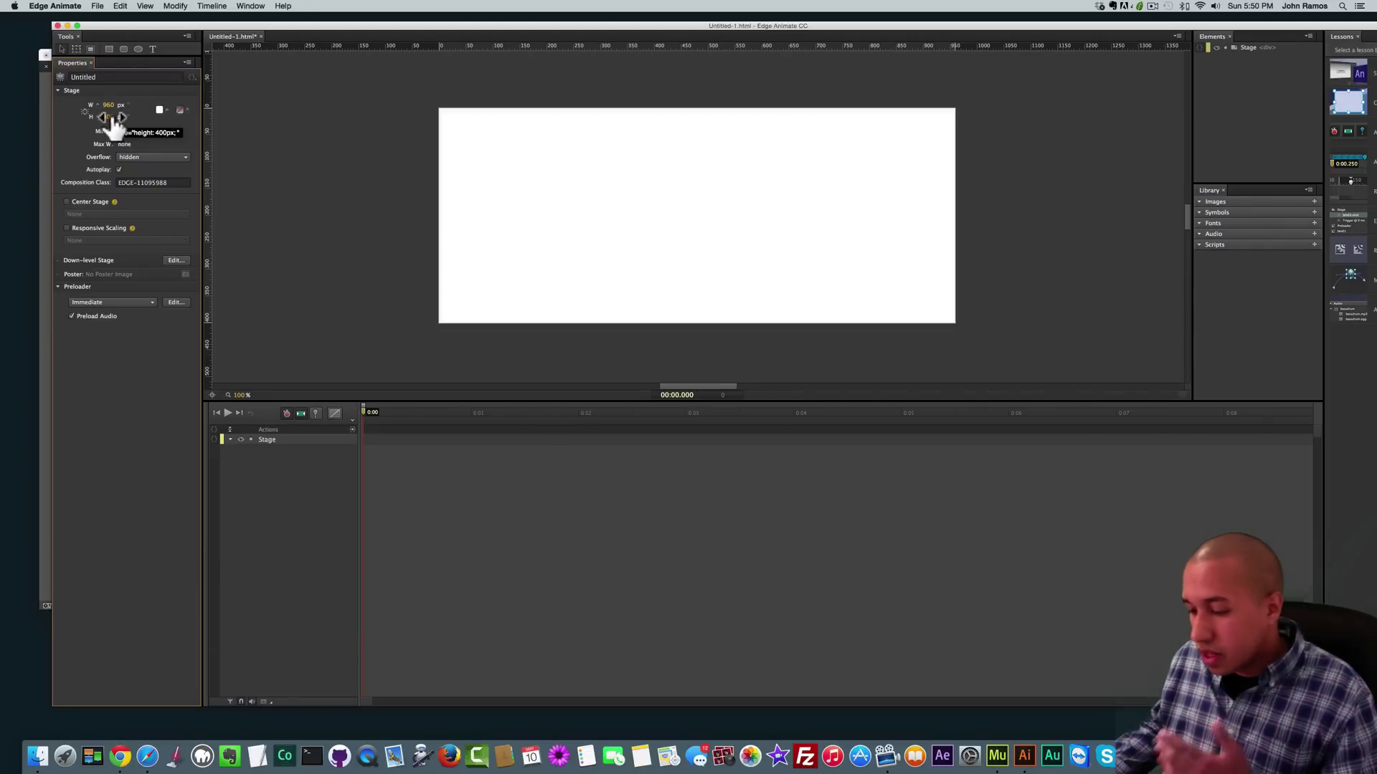
pyautogui.click(110, 117)
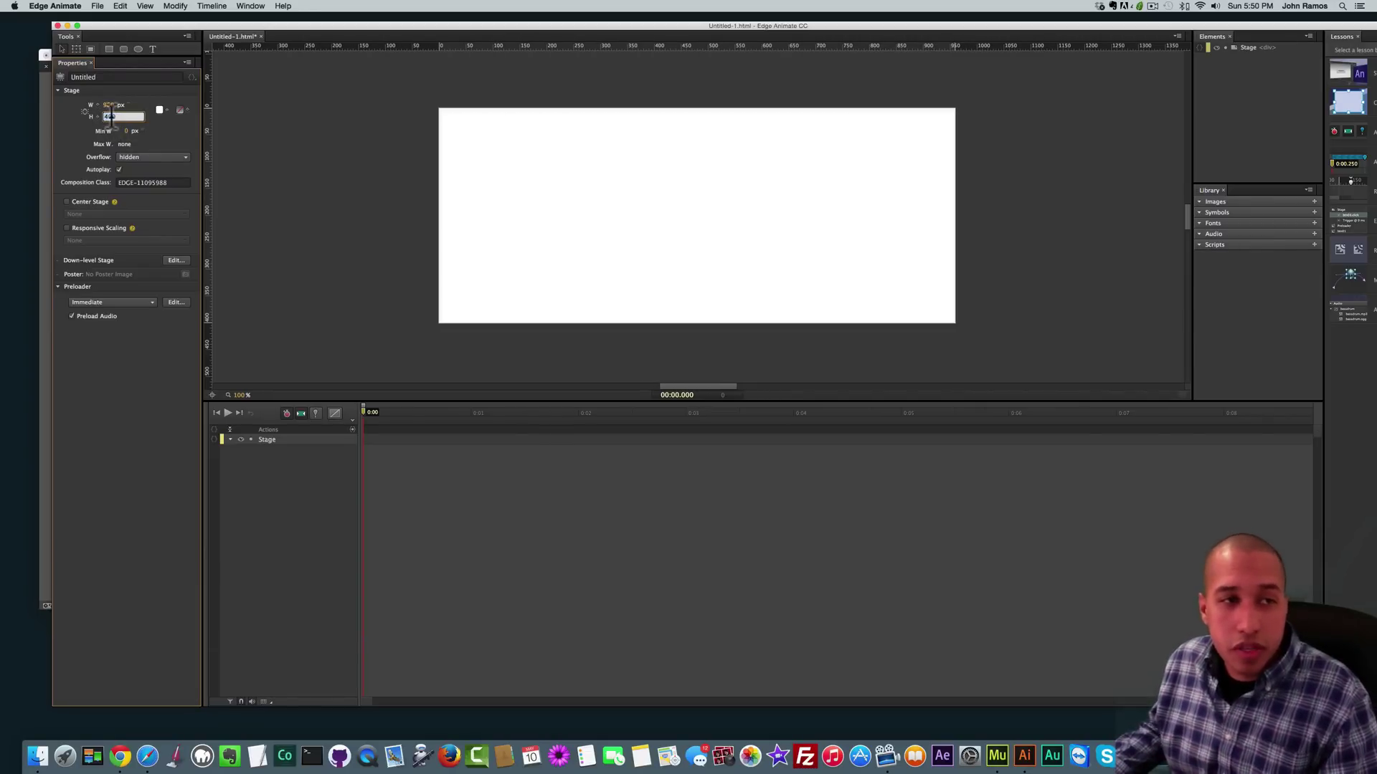
pyautogui.write('750')
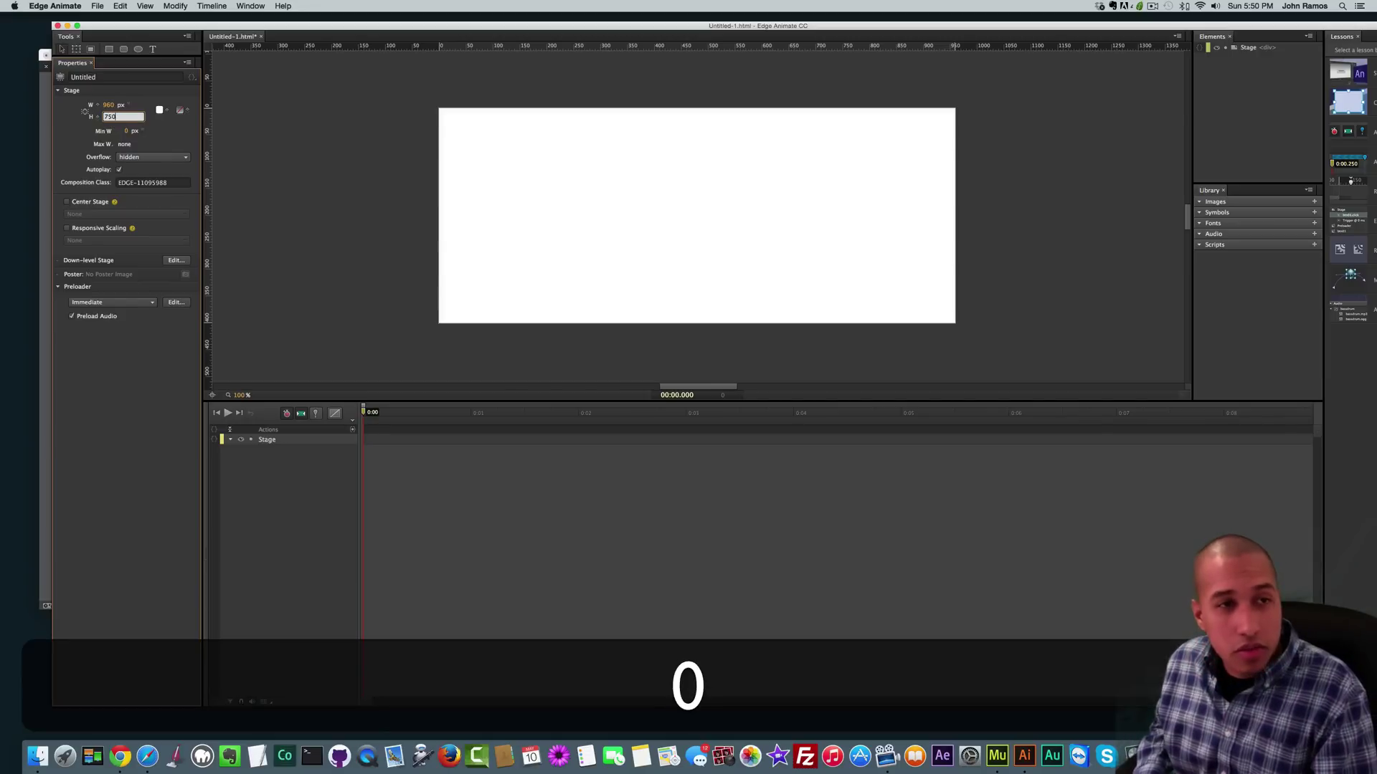
pyautogui.press('Return')
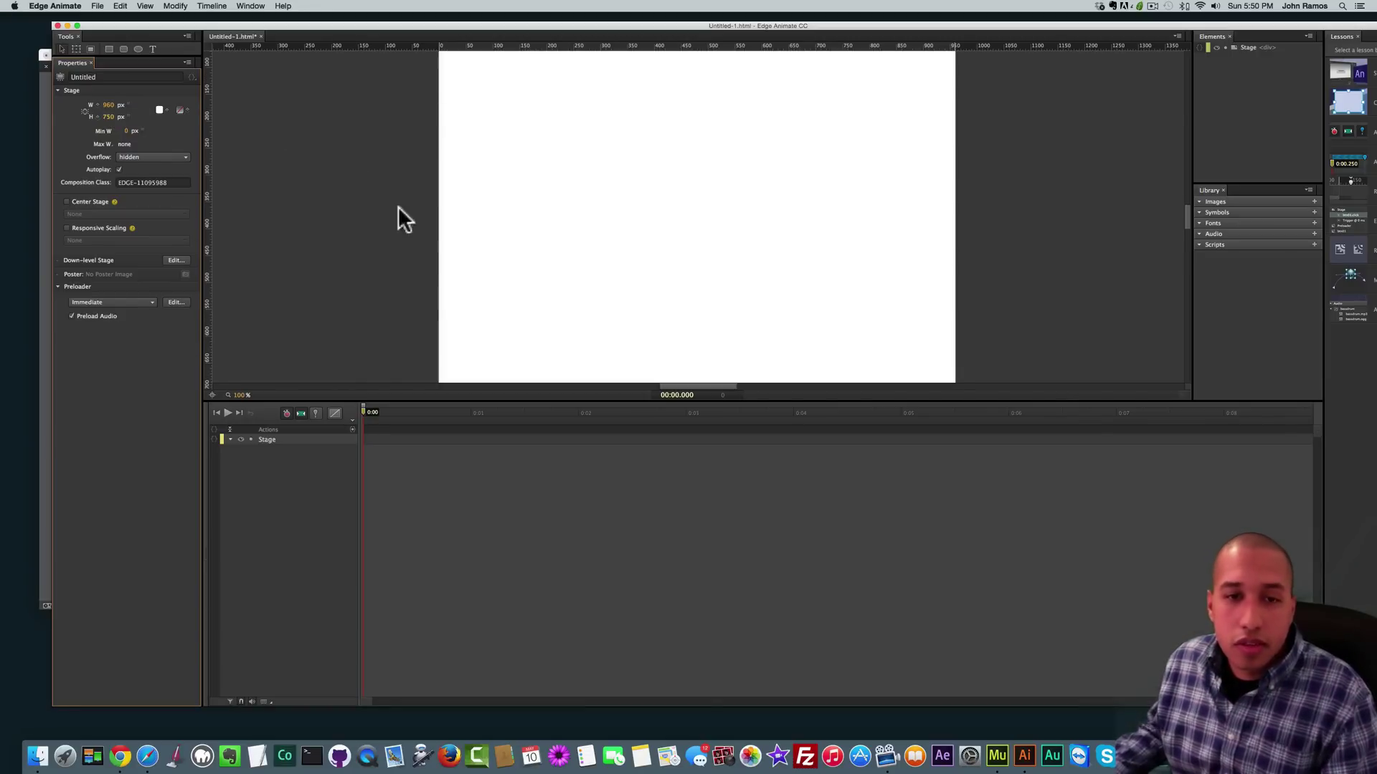
# - Enlarge the visible stage area by shrinking the timeline, so more of the stage can be seen
pyautogui.moveTo(522, 402); pyautogui.dragTo(519, 479)
pyautogui.scroll(2, 522, 282)
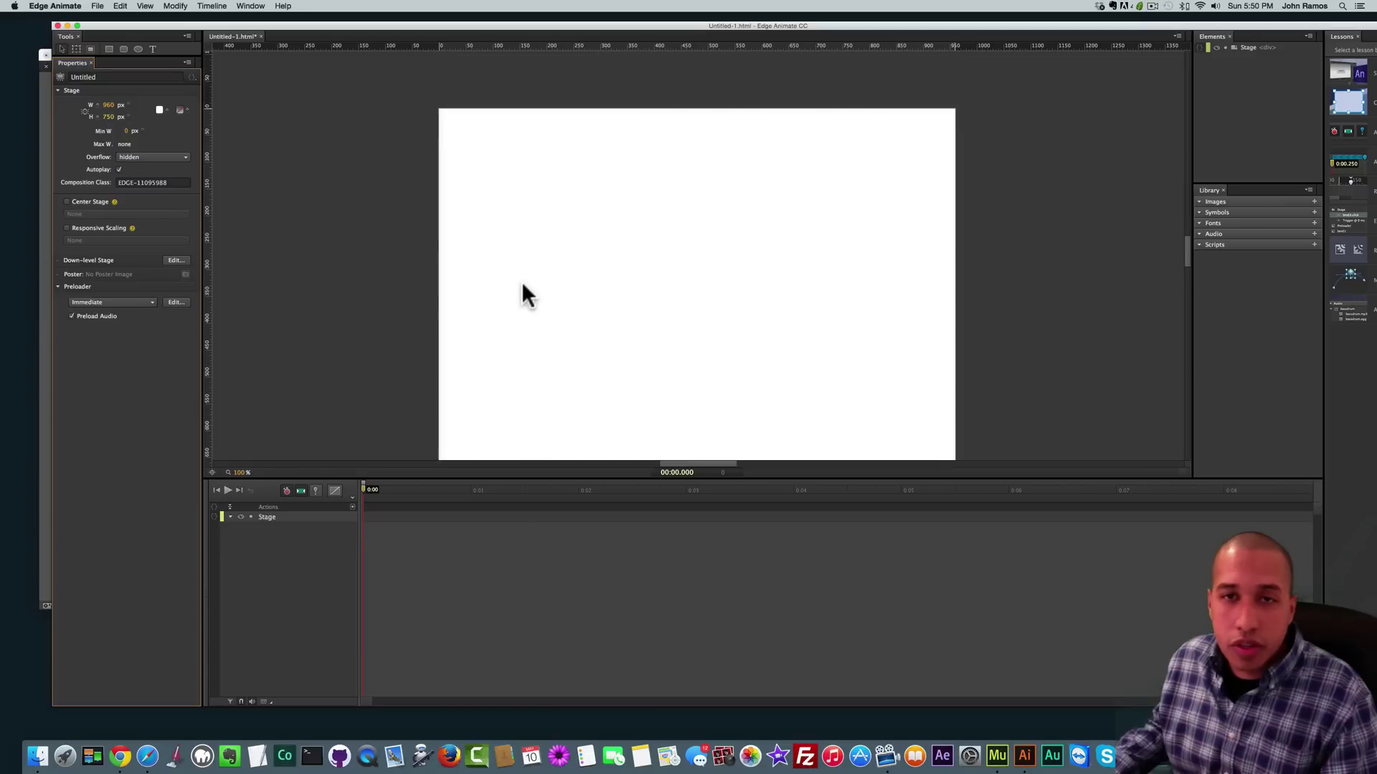
pyautogui.click(487, 244)
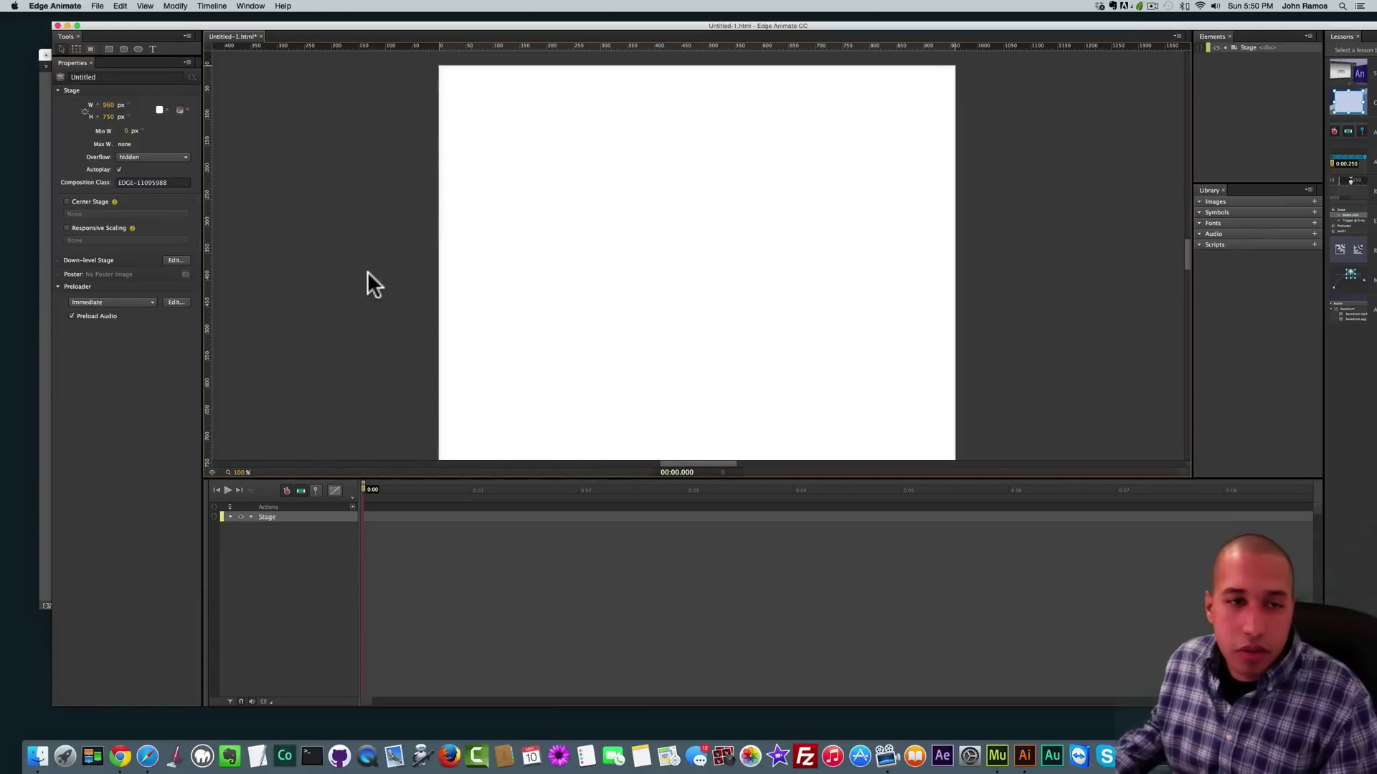
# - Import all six PNG files (heart, main-image, tail1, tail2, wing1, wing2) from the images folder in Finder onto the stage
pyautogui.click(37, 755)
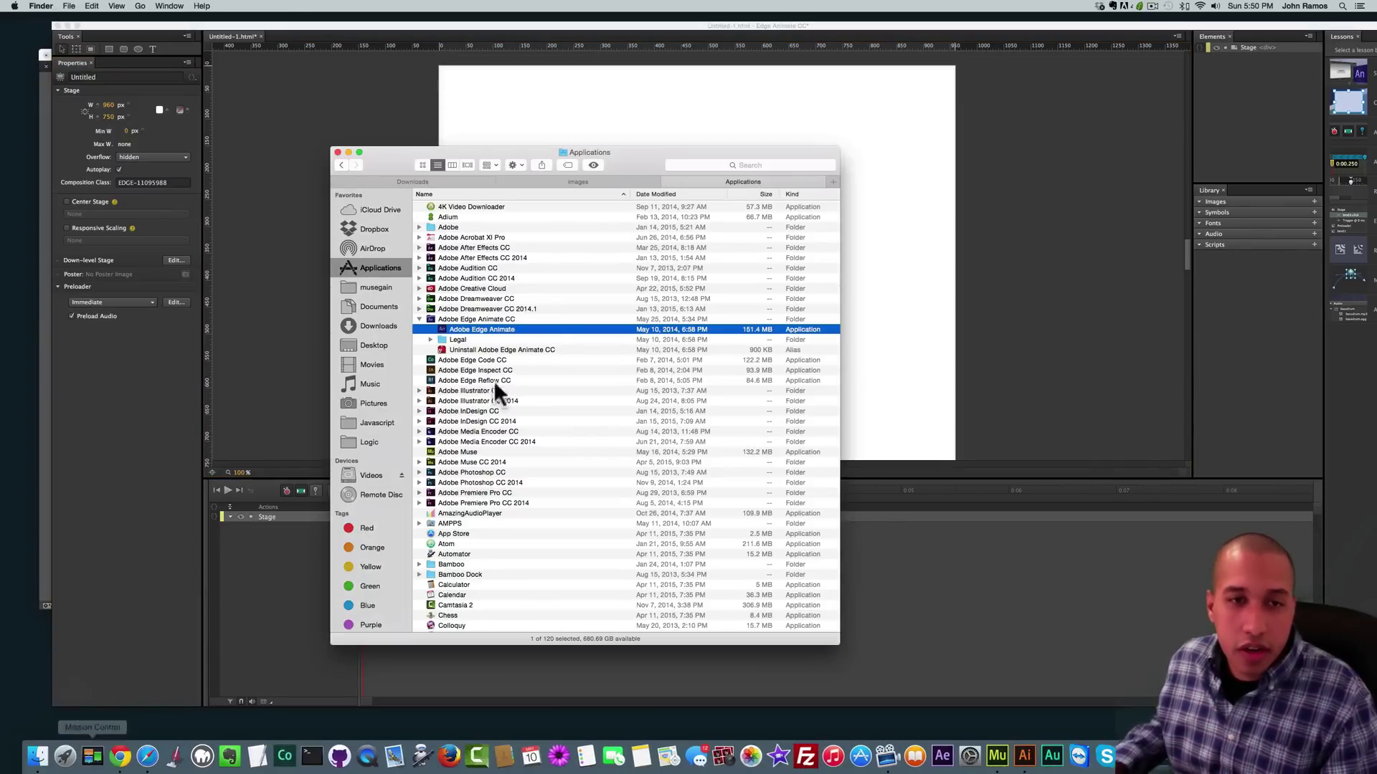
pyautogui.click(630, 179)
pyautogui.moveTo(628, 165); pyautogui.dragTo(475, 274)
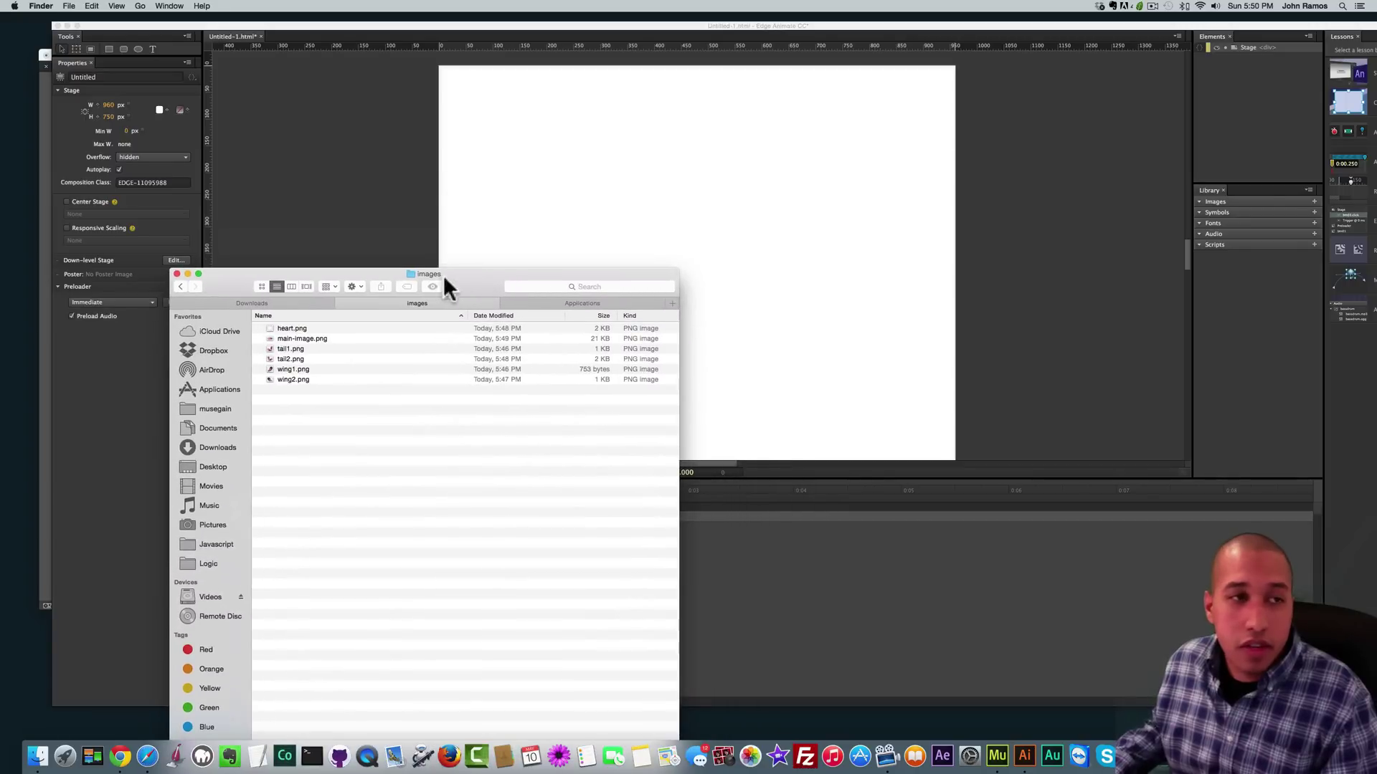
pyautogui.moveTo(321, 403); pyautogui.dragTo(319, 358)
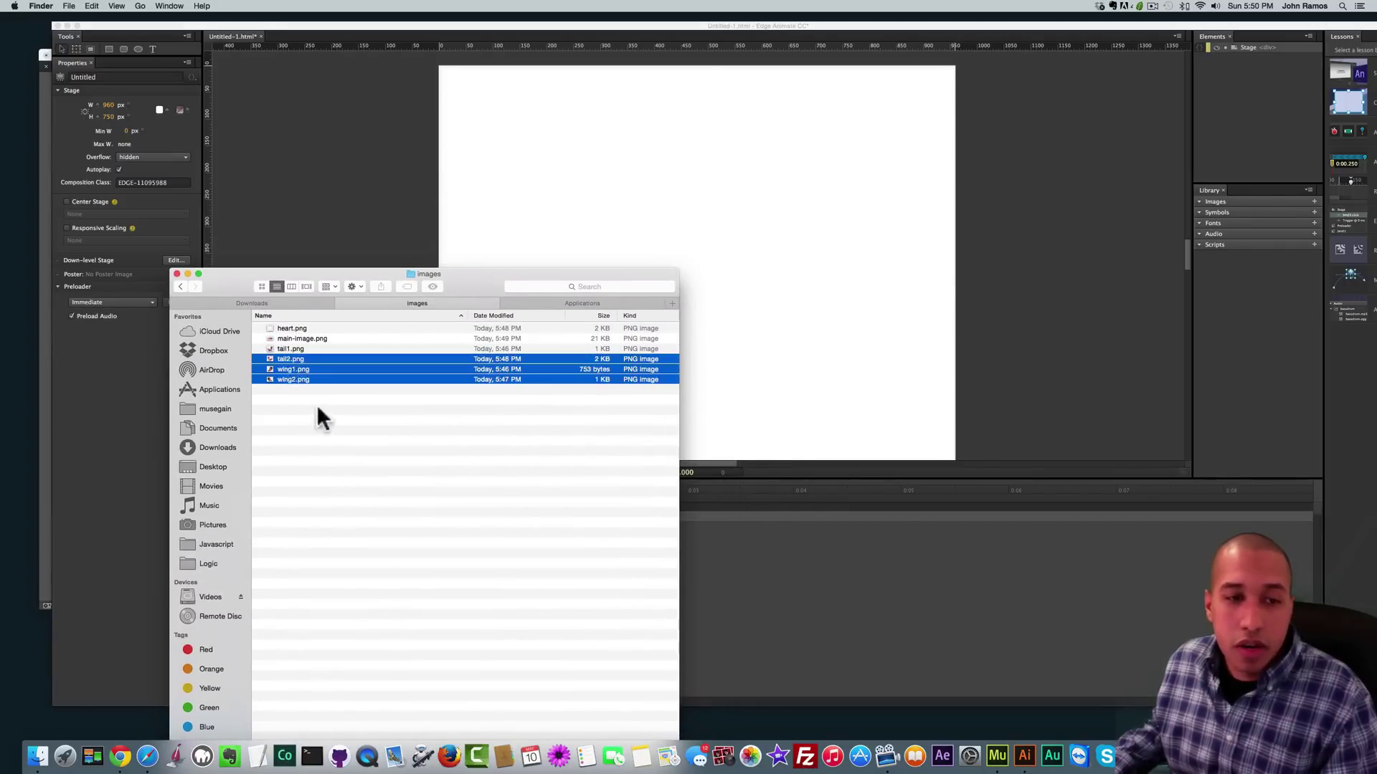
pyautogui.click(327, 215)
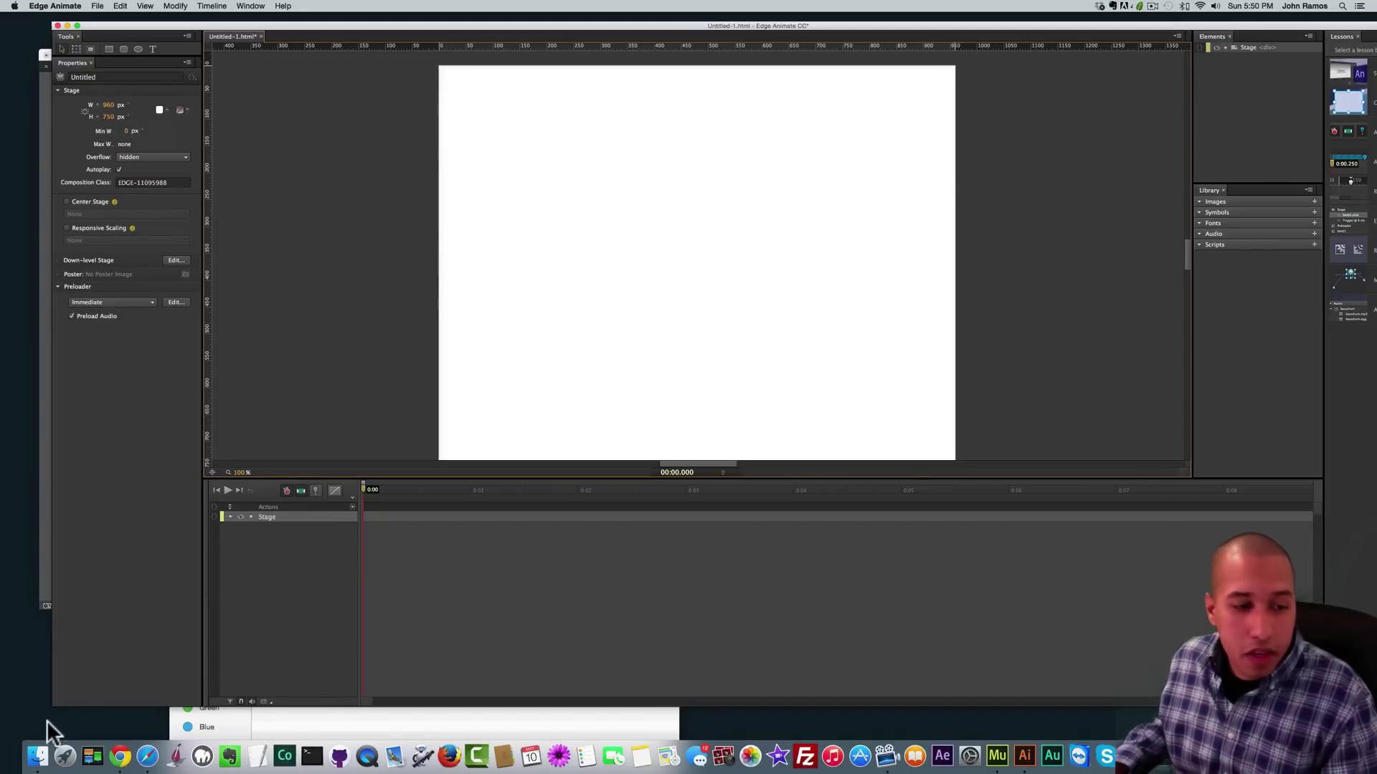
pyautogui.click(37, 756)
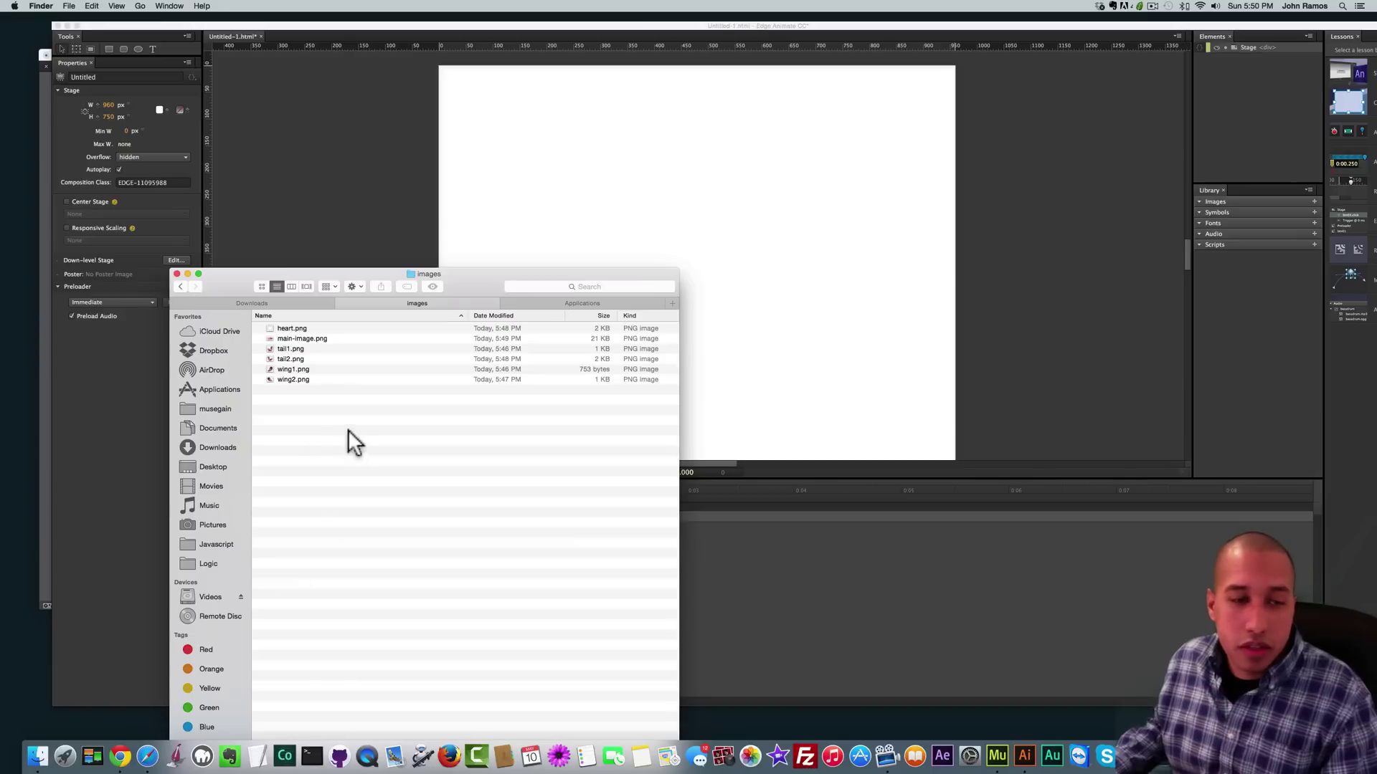
pyautogui.moveTo(347, 429); pyautogui.dragTo(272, 310)
pyautogui.moveTo(279, 360); pyautogui.dragTo(461, 185)
pyautogui.click(409, 168)
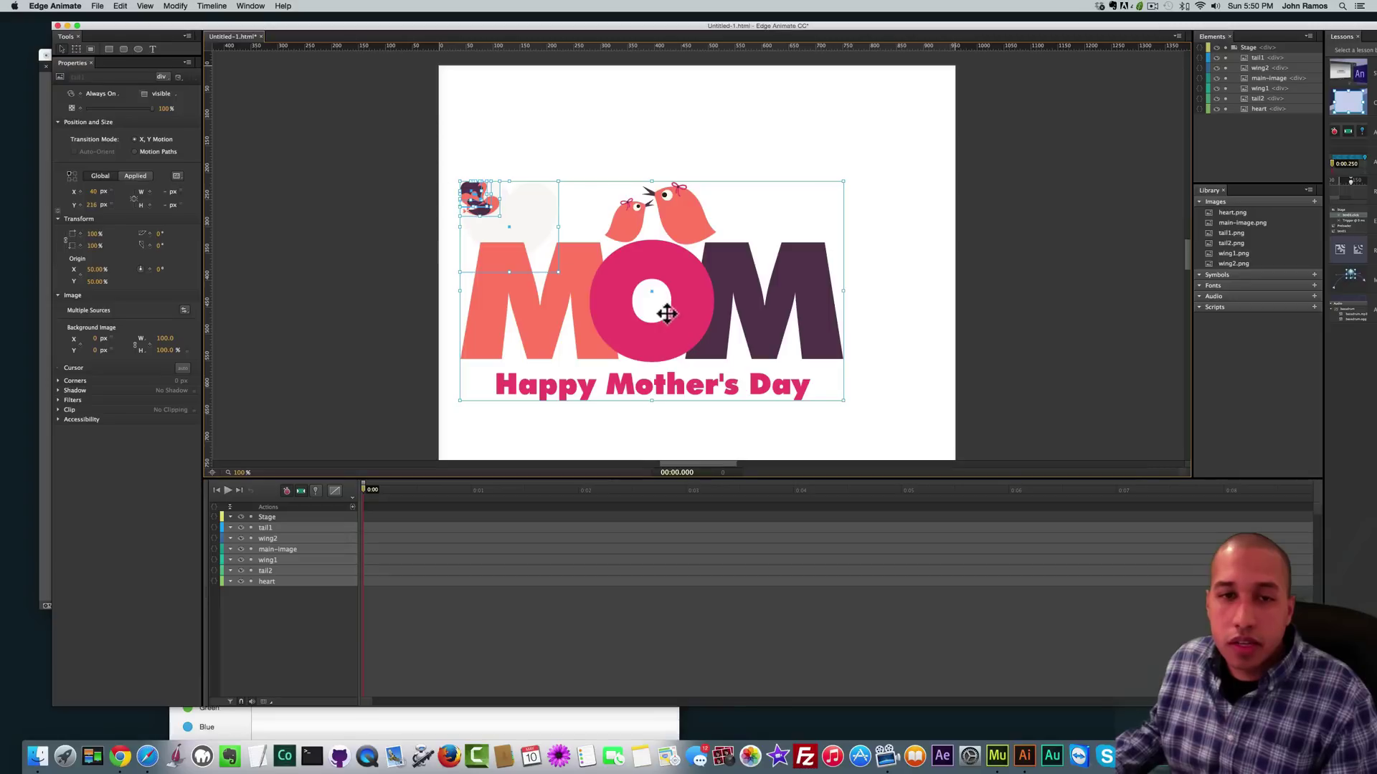
# - Move all imported images toward the area outside the stage's left edge, and place main-image horizontally centred on the upper stage
pyautogui.moveTo(659, 319); pyautogui.dragTo(329, 256)
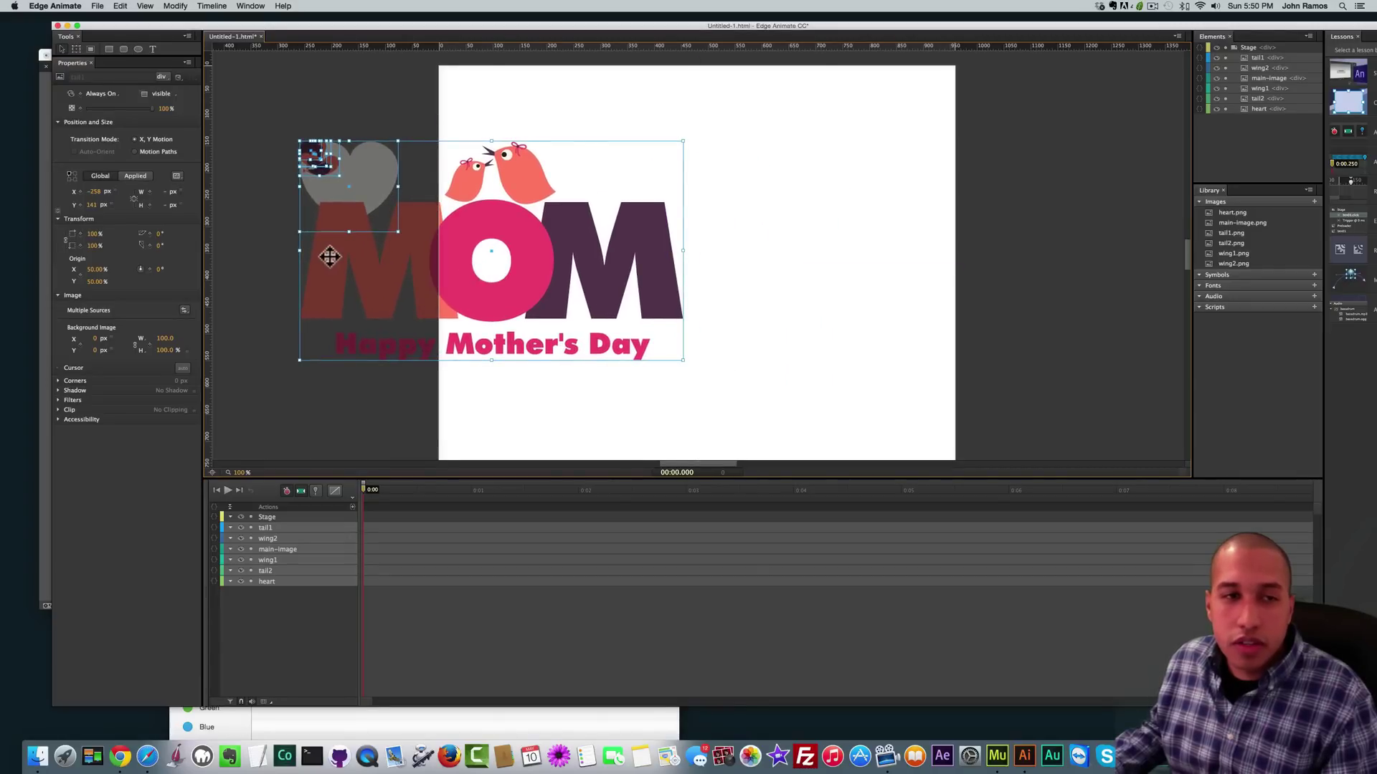
pyautogui.click(287, 233)
pyautogui.click(476, 268)
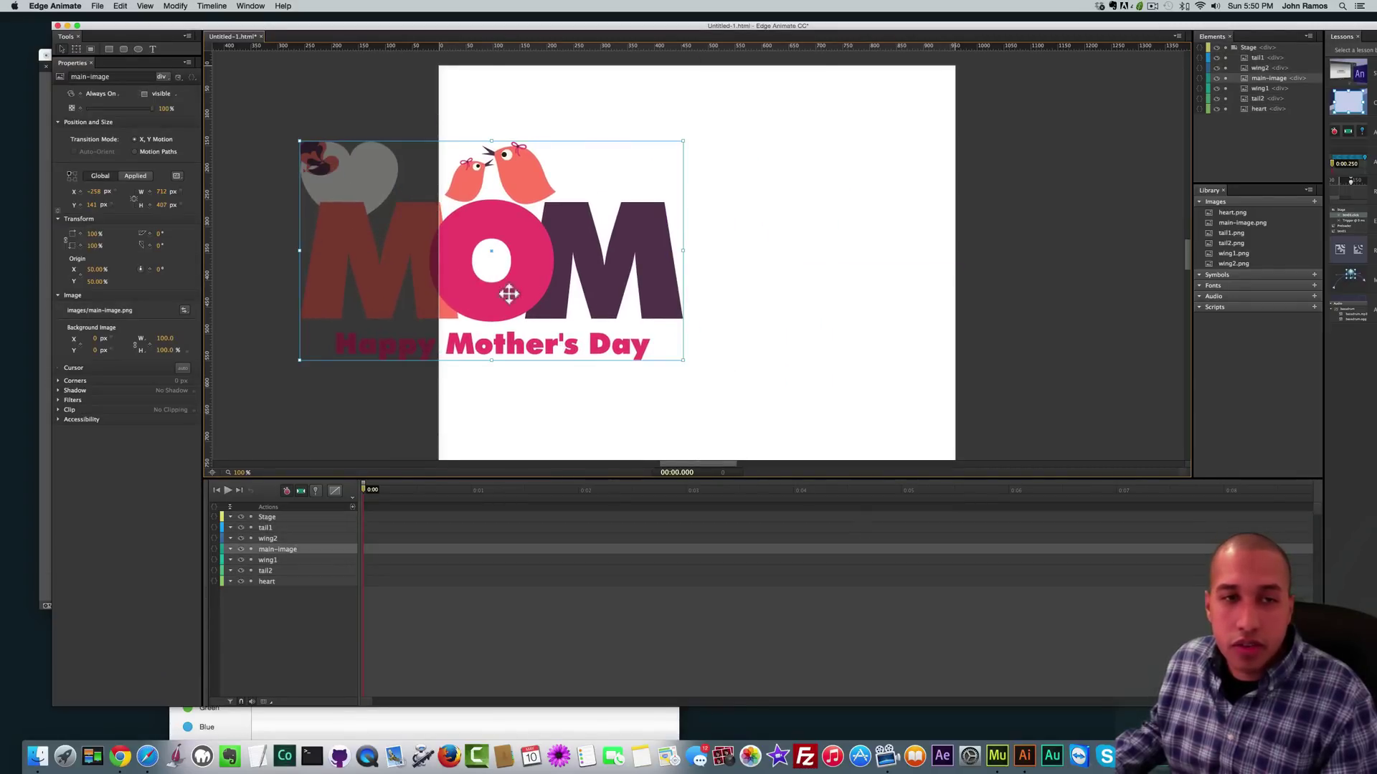
pyautogui.moveTo(511, 292); pyautogui.dragTo(455, 306)
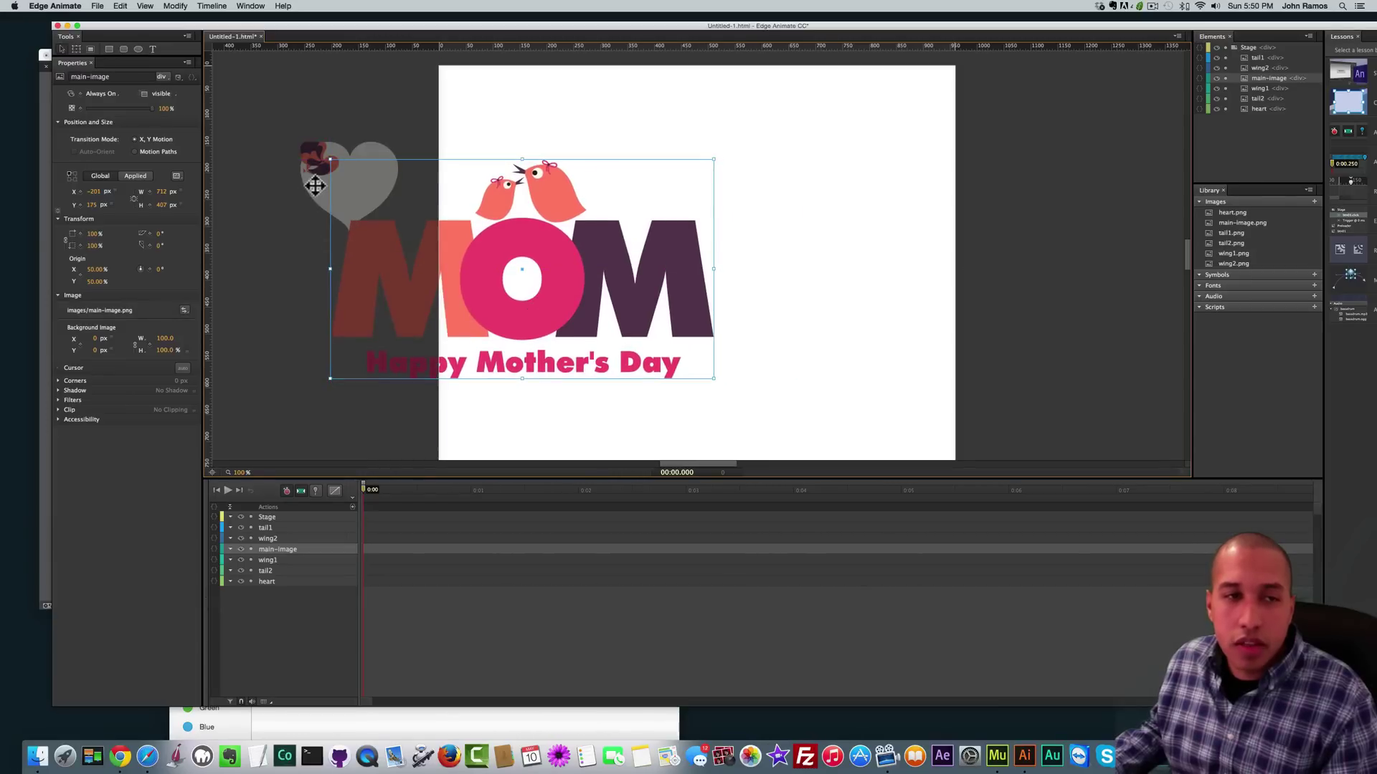
pyautogui.click(310, 147)
pyautogui.moveTo(287, 116); pyautogui.dragTo(714, 383)
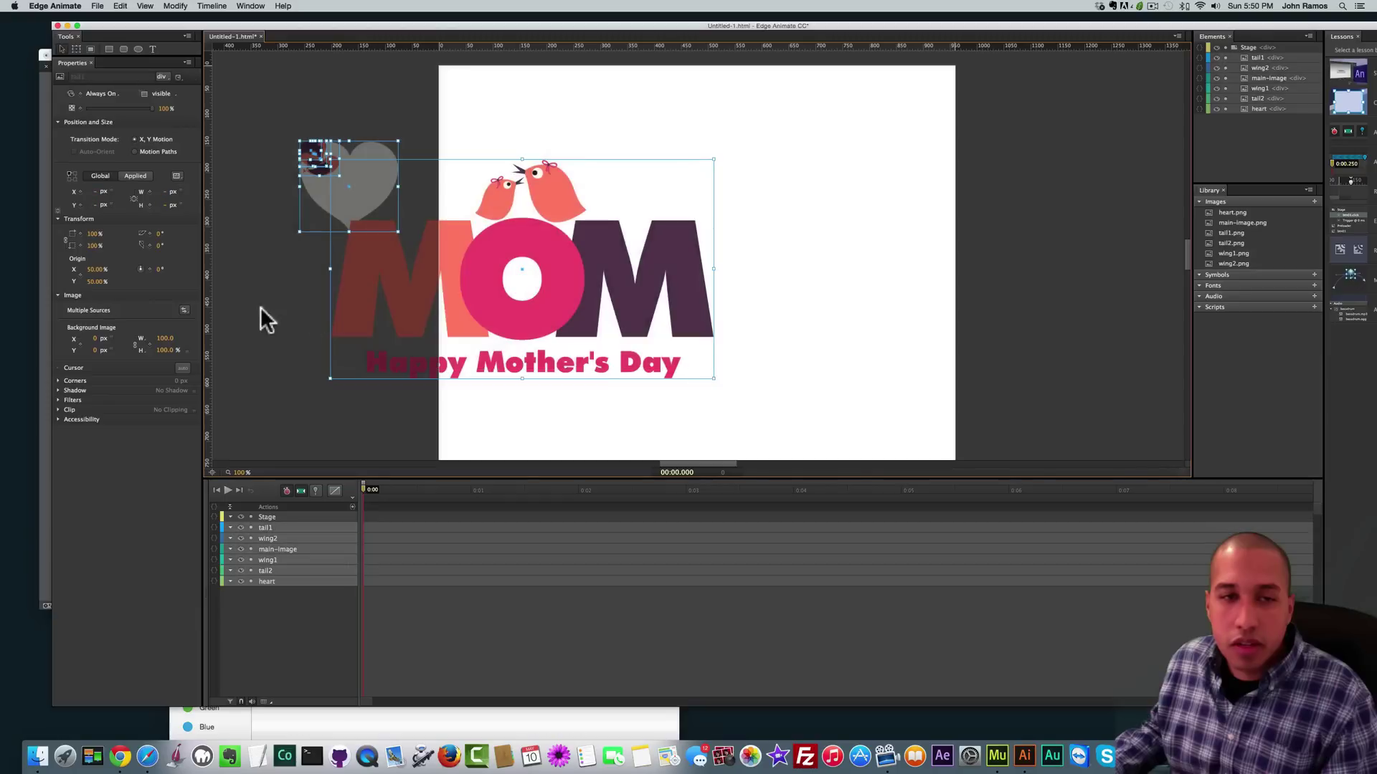
pyautogui.click(264, 316)
pyautogui.click(433, 300)
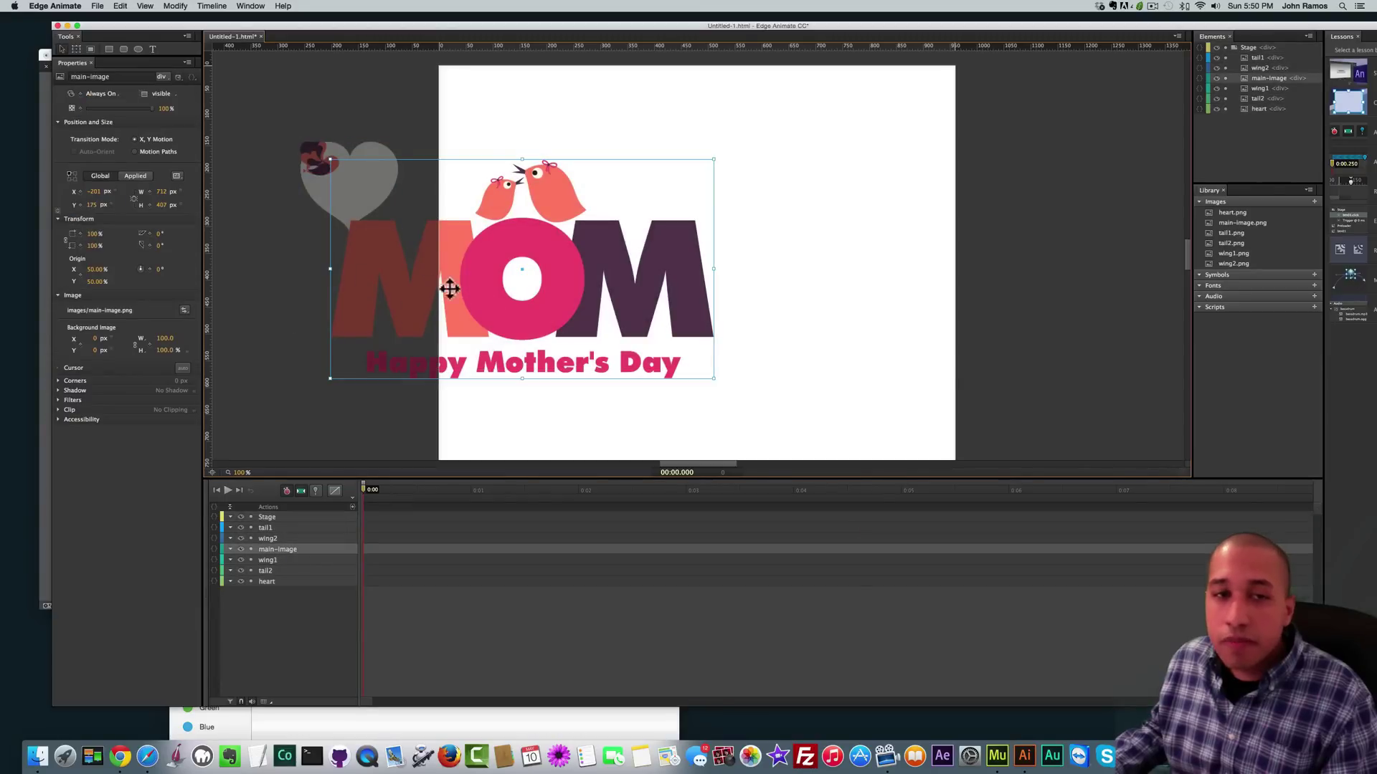
pyautogui.moveTo(480, 287); pyautogui.dragTo(694, 226)
pyautogui.click(394, 261)
# - Bring the heart image to the front and place it inside the O of MOM
pyautogui.click(353, 181)
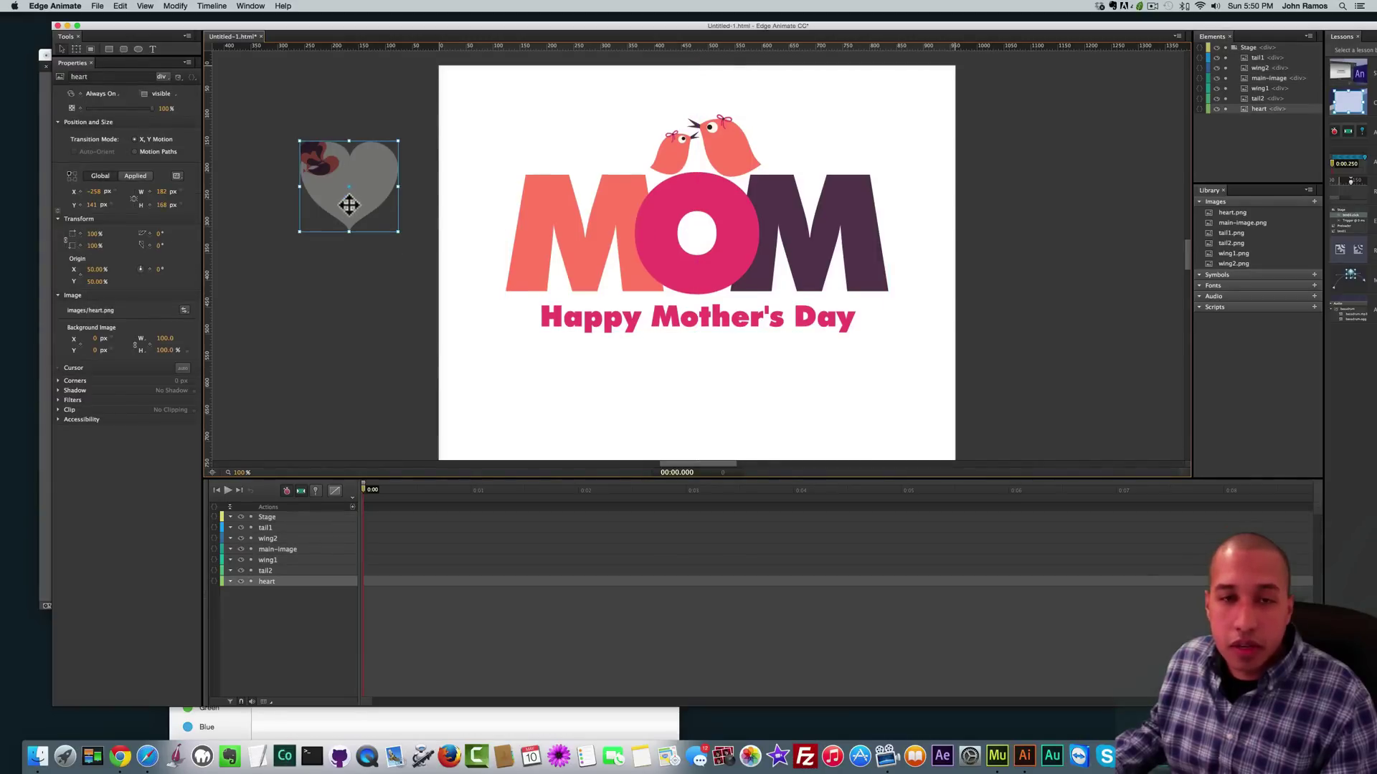
pyautogui.moveTo(348, 204); pyautogui.dragTo(488, 153)
pyautogui.rightClick(488, 146)
pyautogui.moveTo(535, 221)
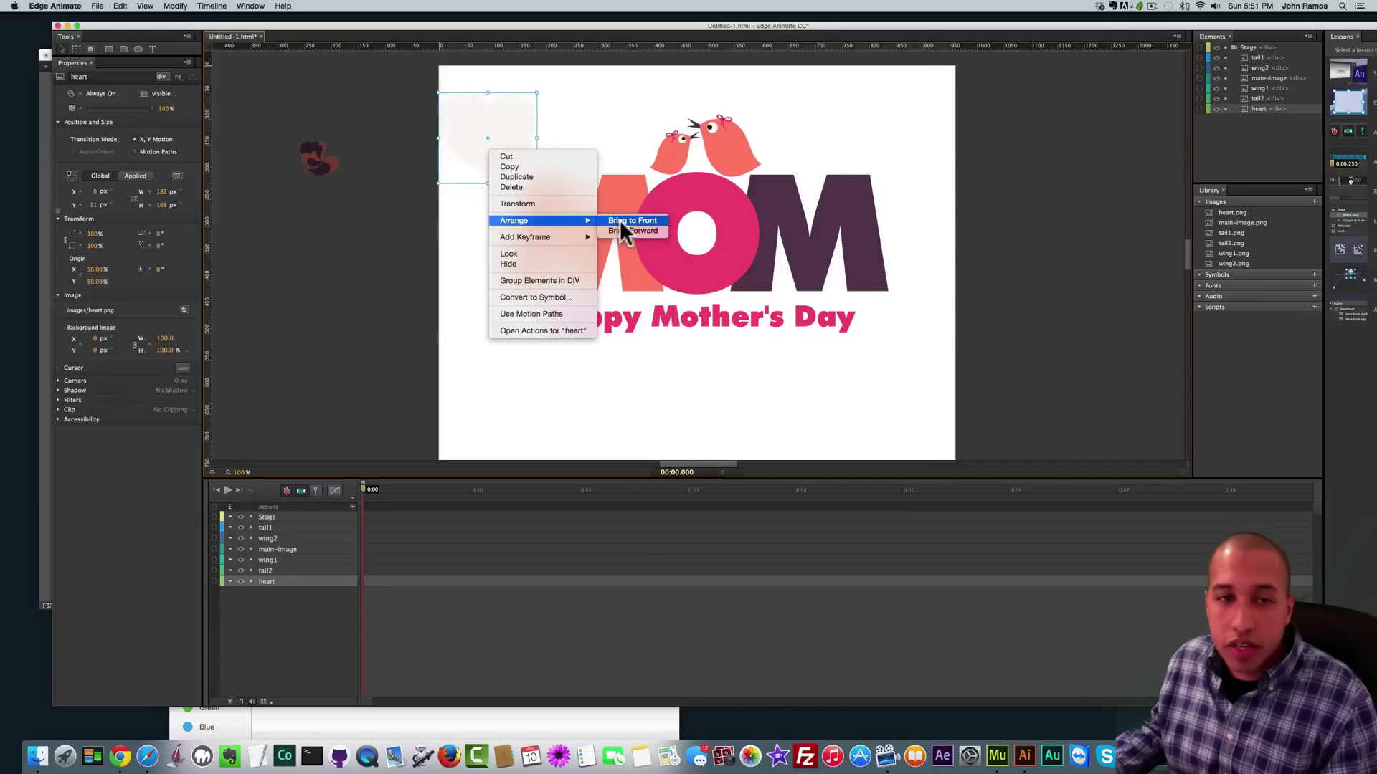
pyautogui.click(620, 221)
pyautogui.moveTo(485, 142); pyautogui.dragTo(689, 241)
pyautogui.click(393, 244)
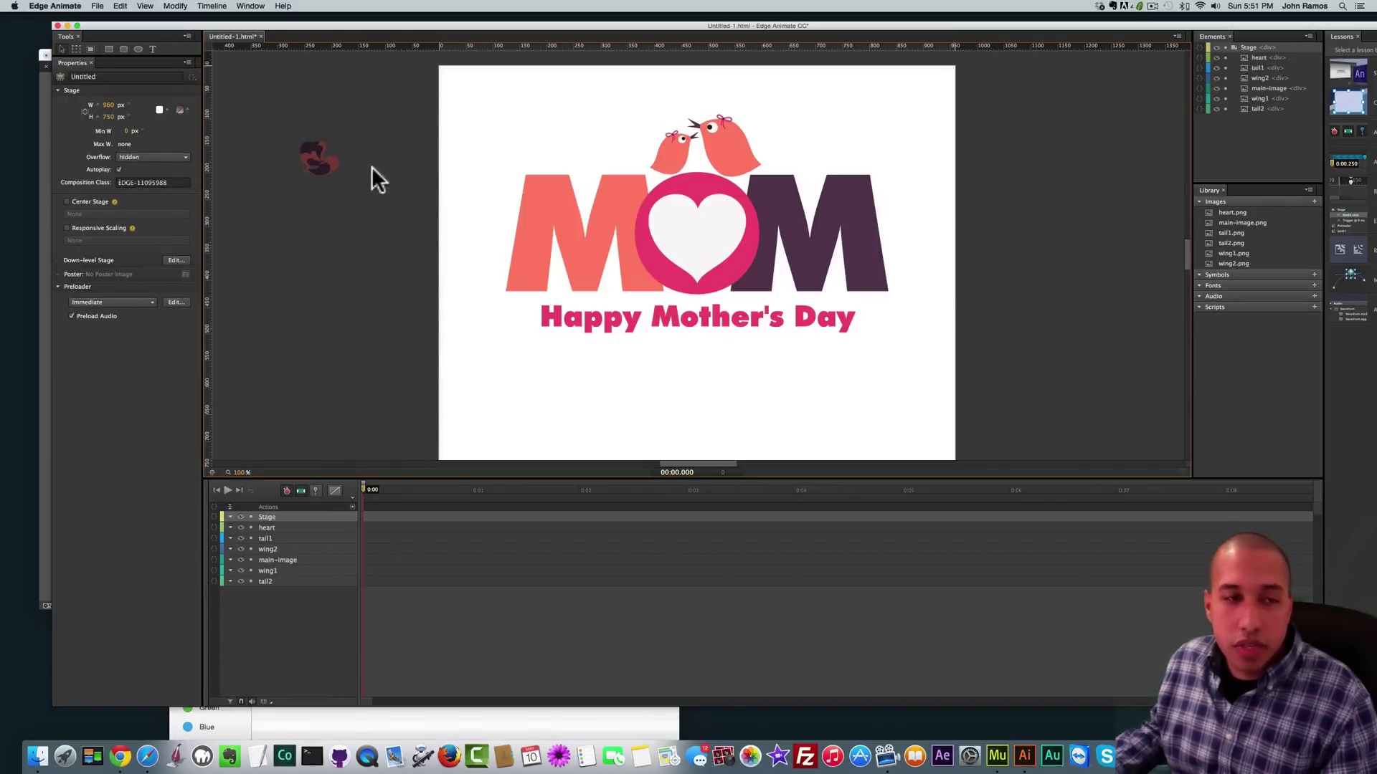
# - Attach the tail1 image to the rear of the smaller left bird, nudging it into place
pyautogui.click(326, 160)
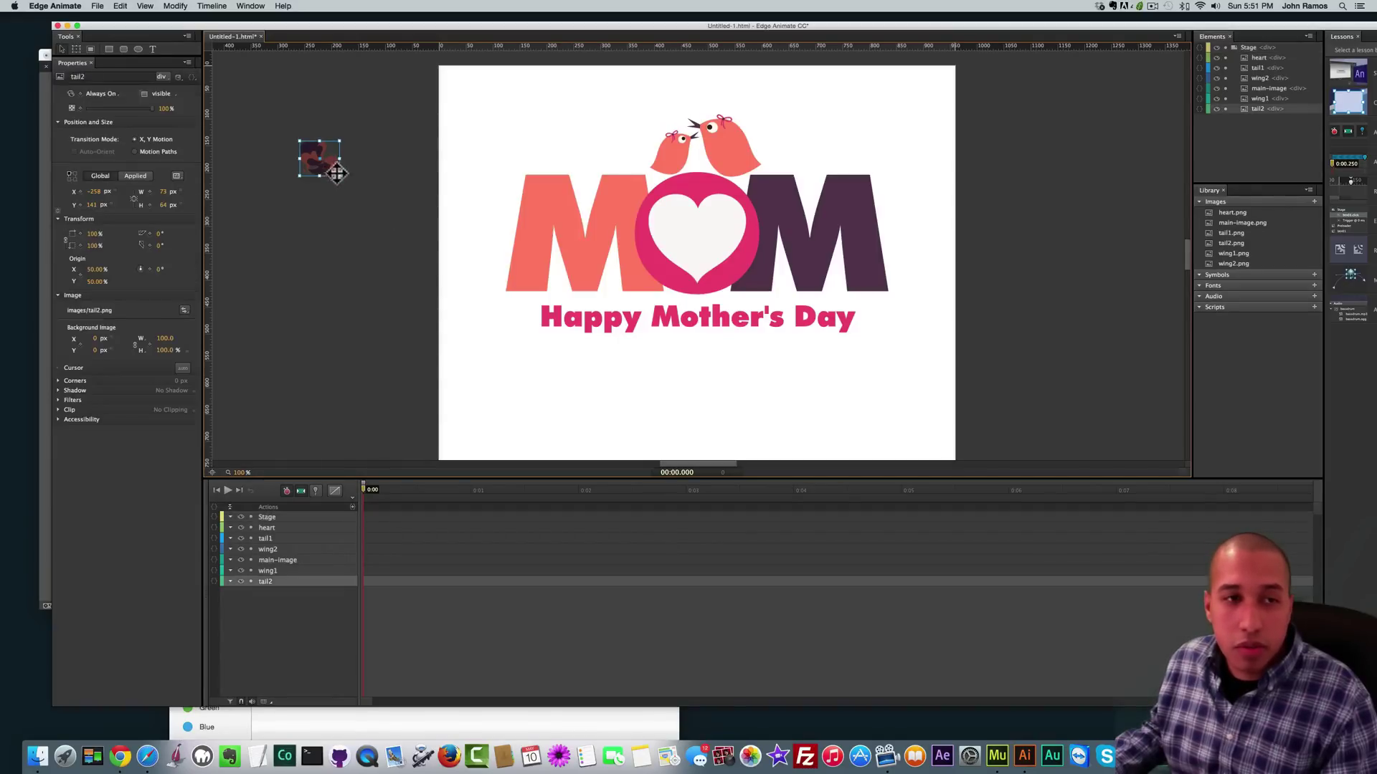
pyautogui.click(347, 260)
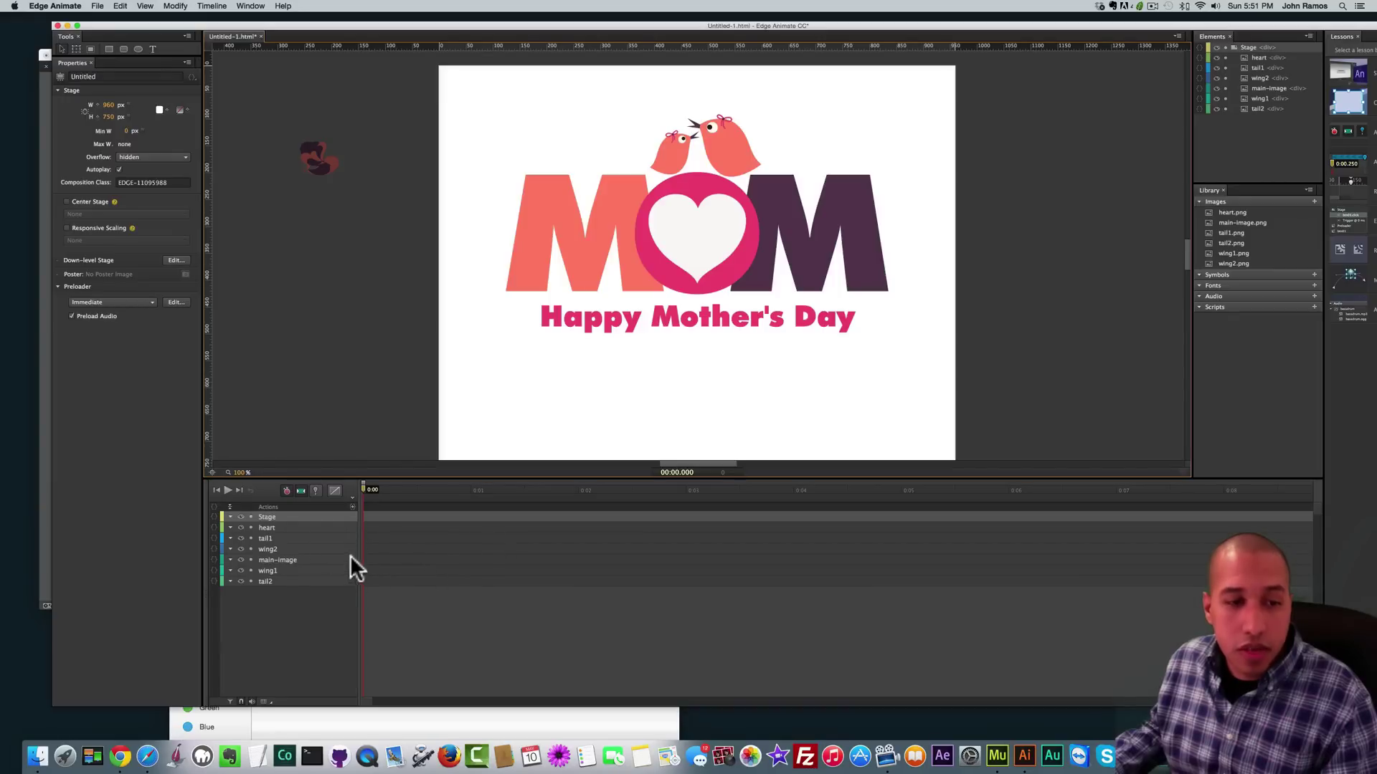
pyautogui.click(264, 538)
pyautogui.moveTo(312, 164); pyautogui.dragTo(637, 164)
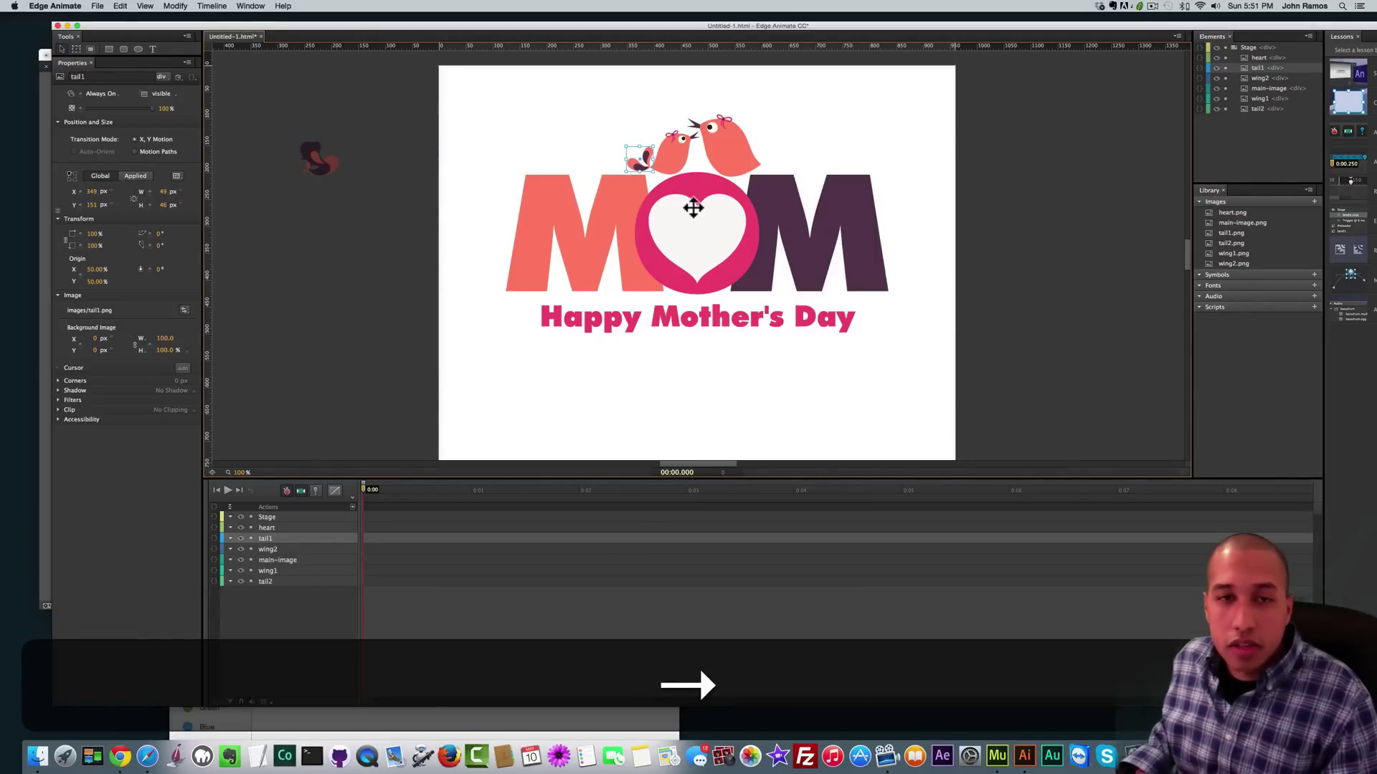
pyautogui.press('Left')
pyautogui.press('Down')
pyautogui.press('Up')
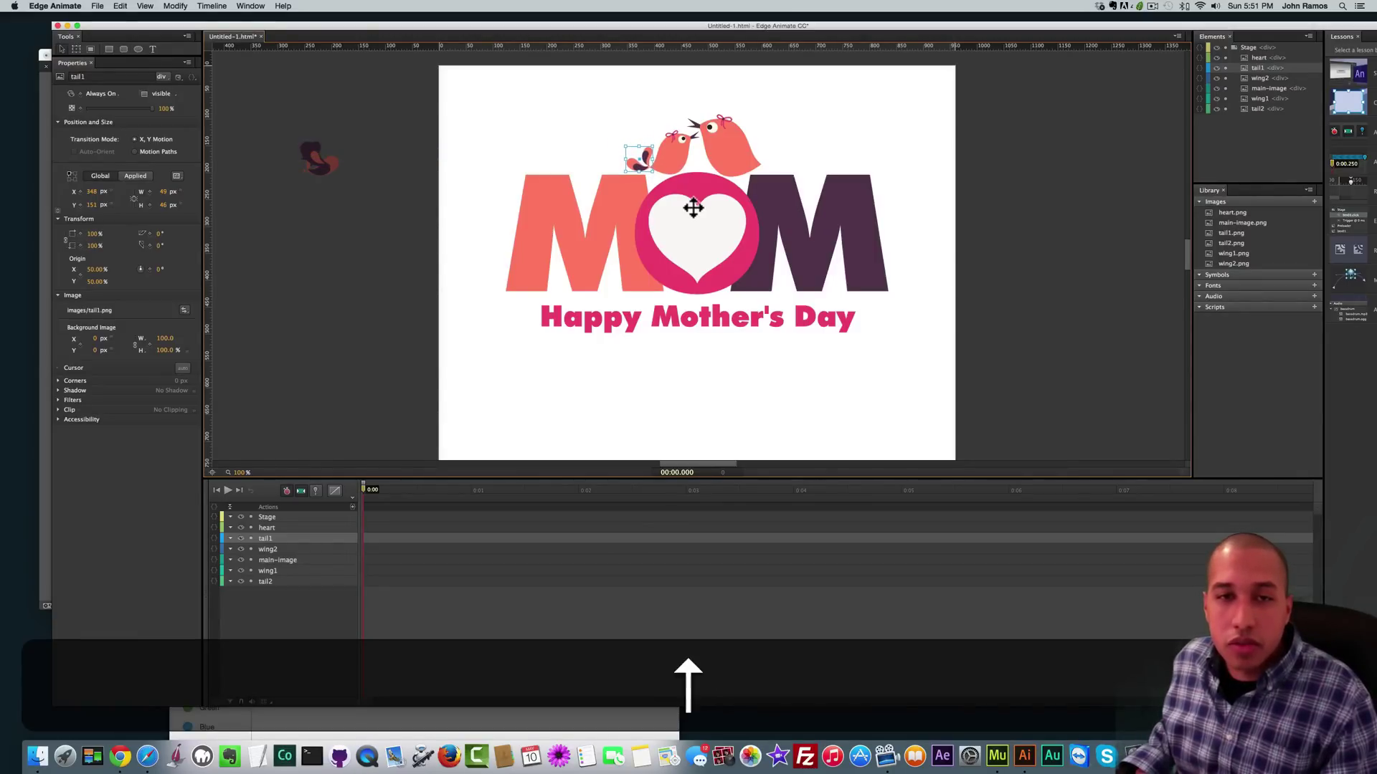
pyautogui.click(357, 252)
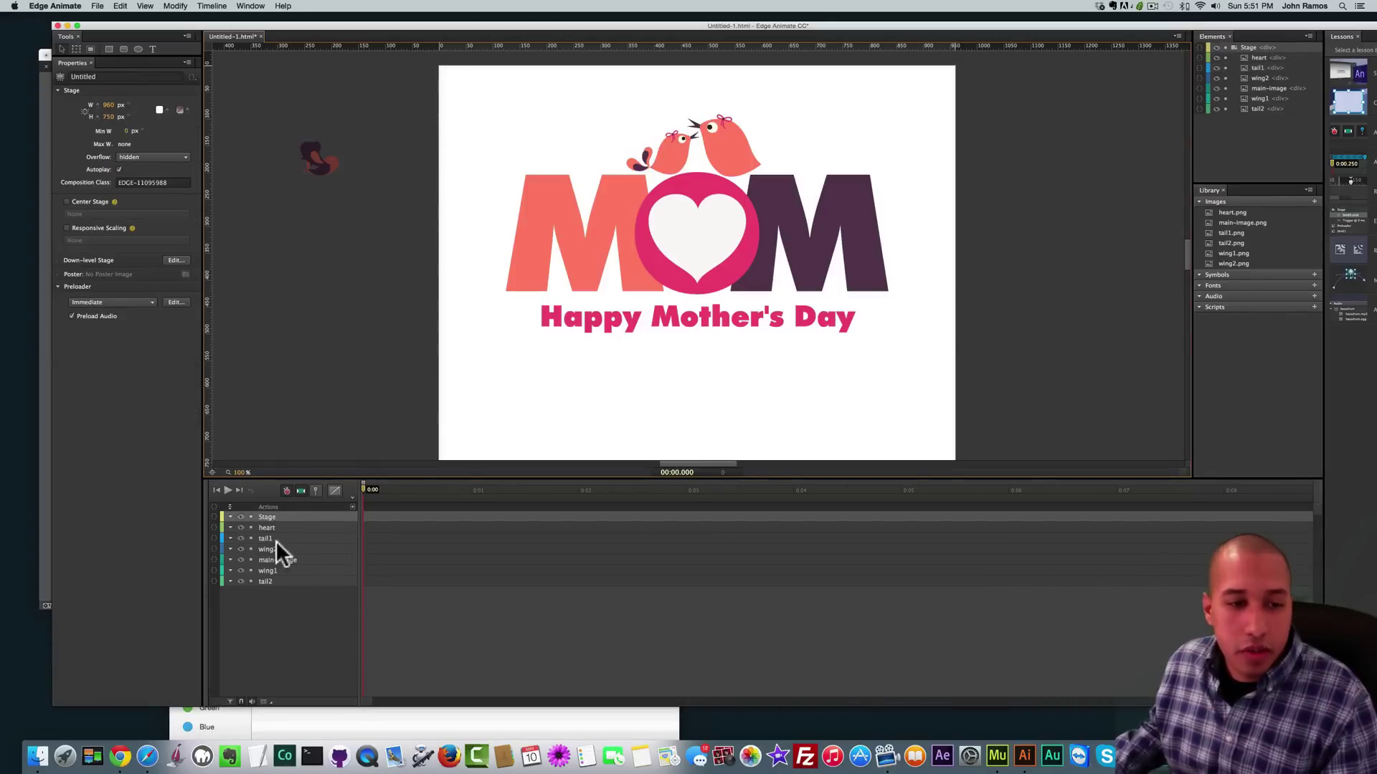
# - Attach the tail2 image to the rear of the larger right bird, nudging it into place
pyautogui.click(266, 582)
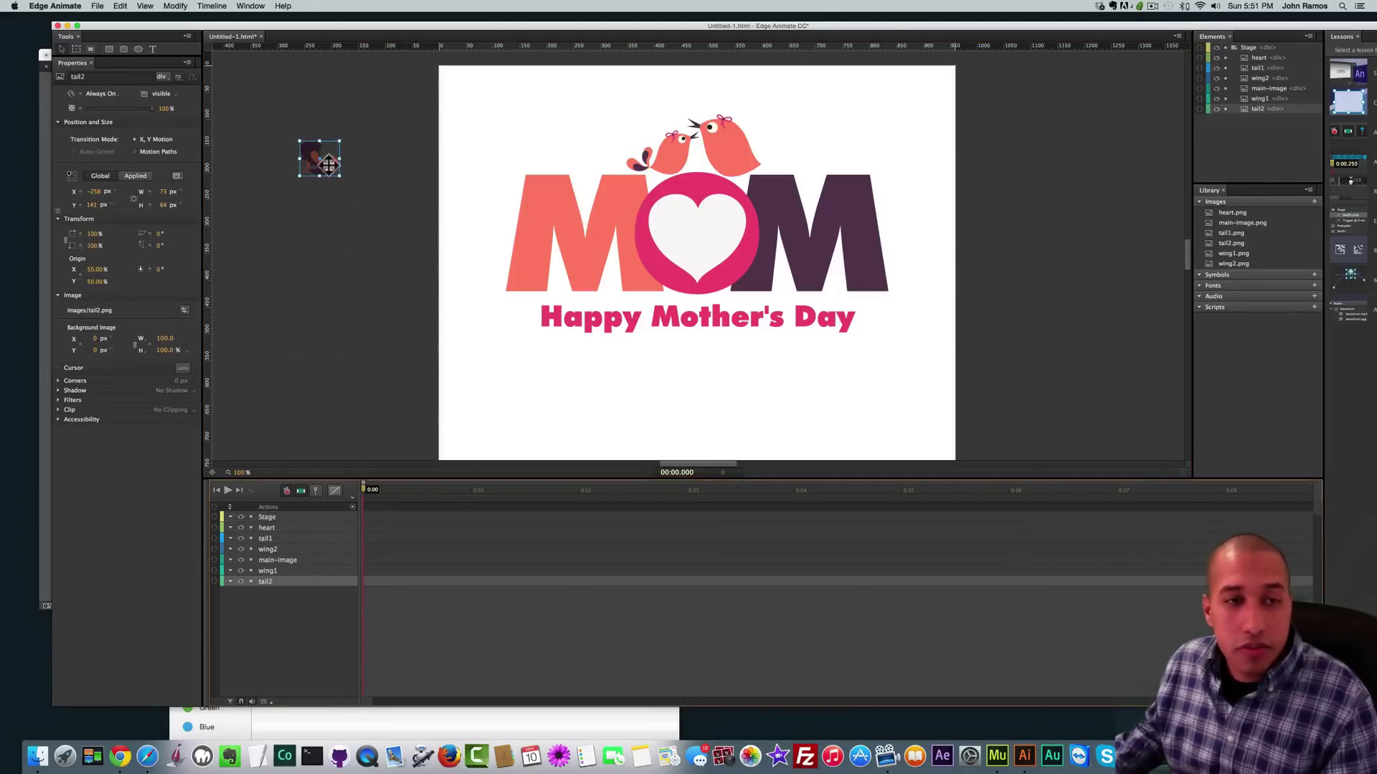
pyautogui.moveTo(323, 158); pyautogui.dragTo(778, 152)
pyautogui.press('Up')
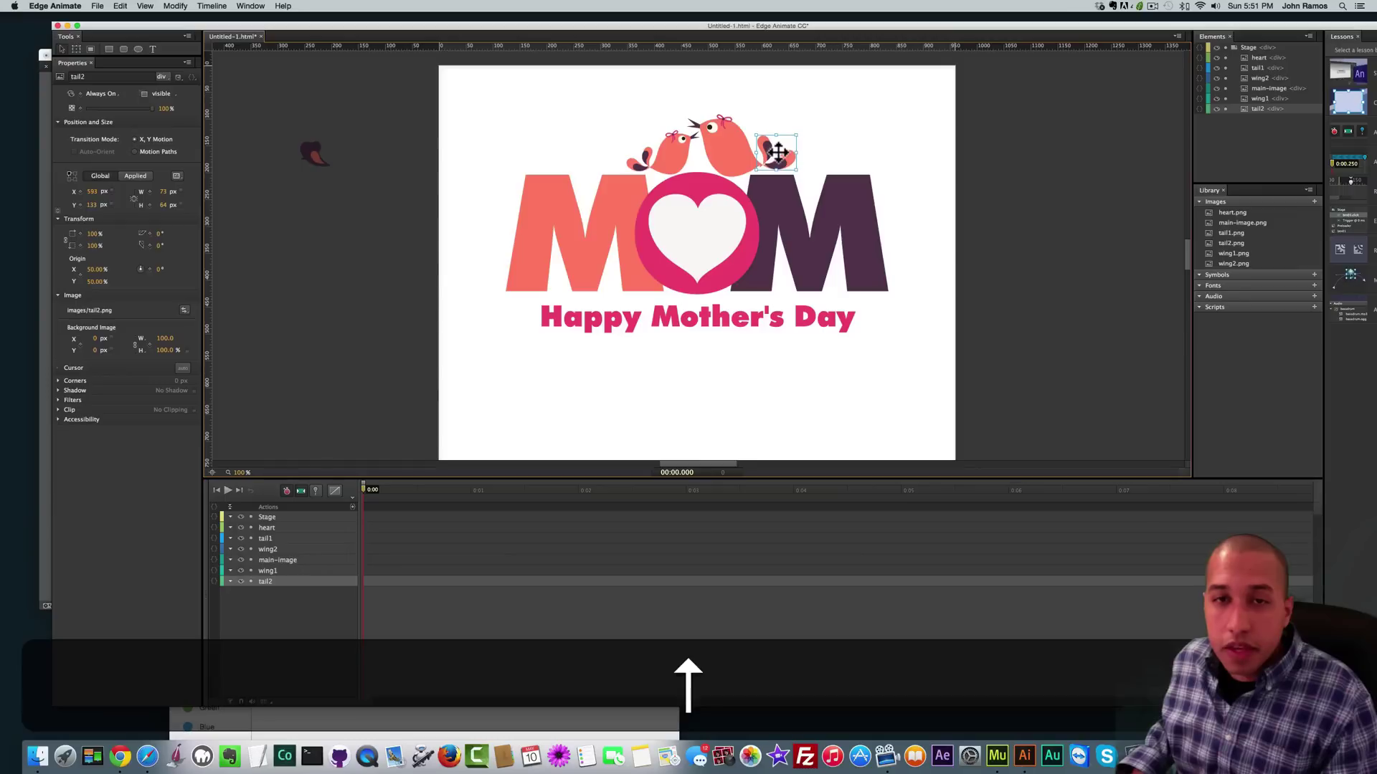
pyautogui.press('Left')
pyautogui.press('Up')
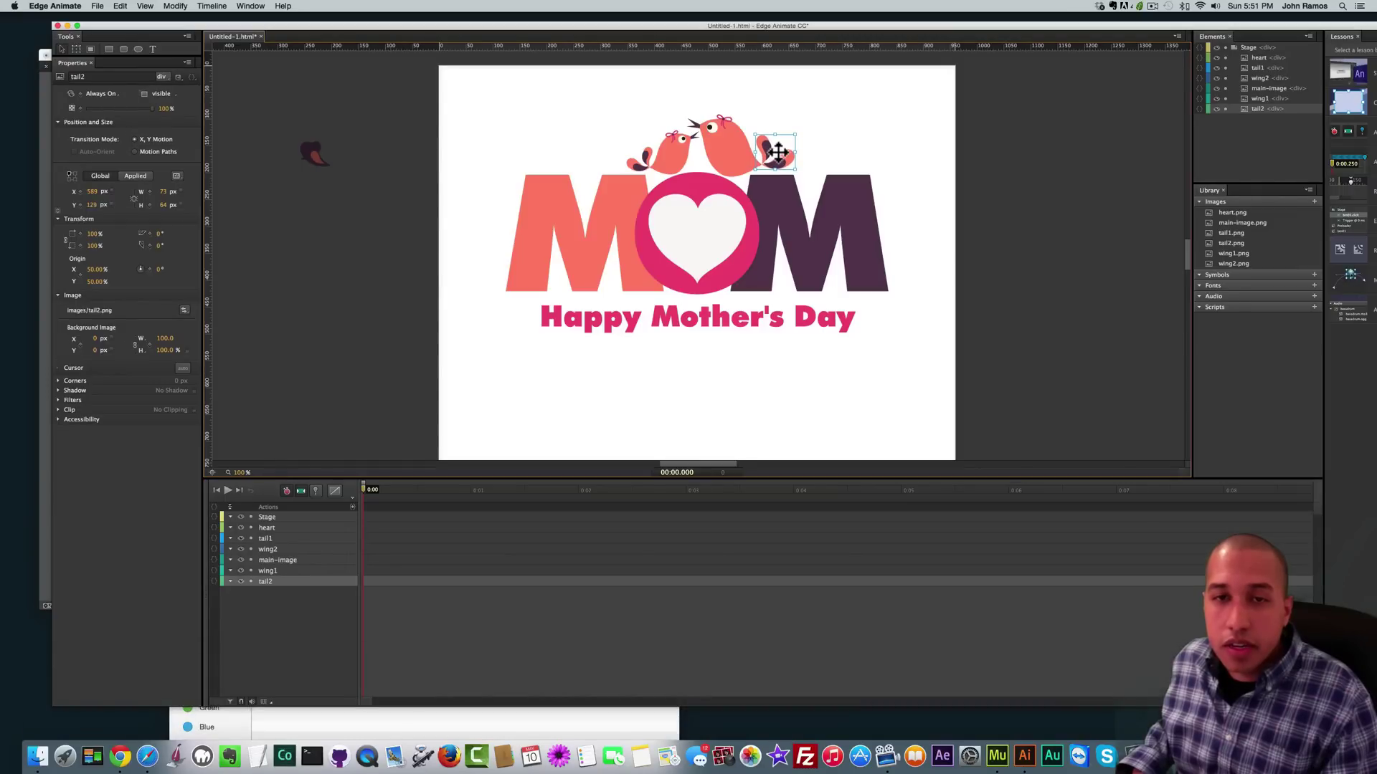
pyautogui.click(386, 286)
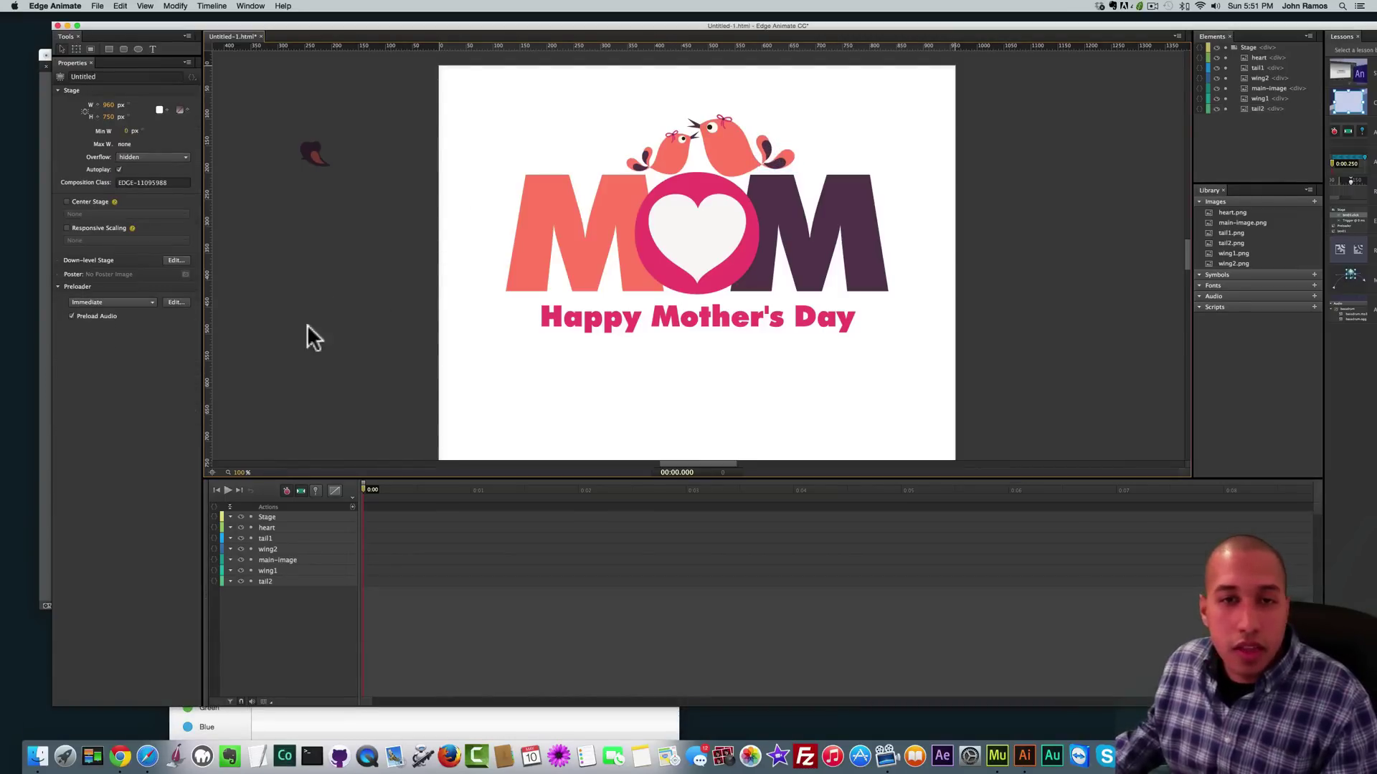
# - Move the wing1 image onto the blank stage area above the first M and bring it to the front
pyautogui.click(266, 548)
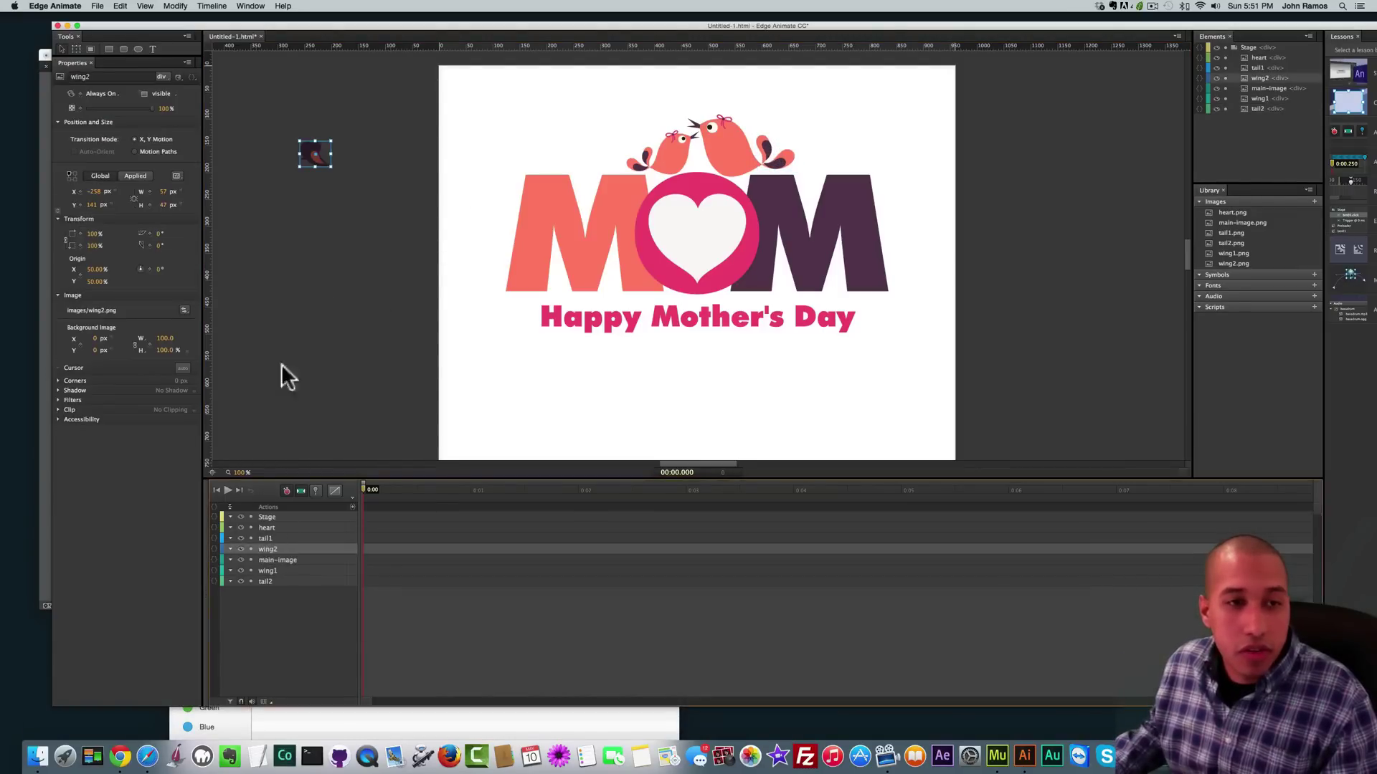
pyautogui.click(272, 571)
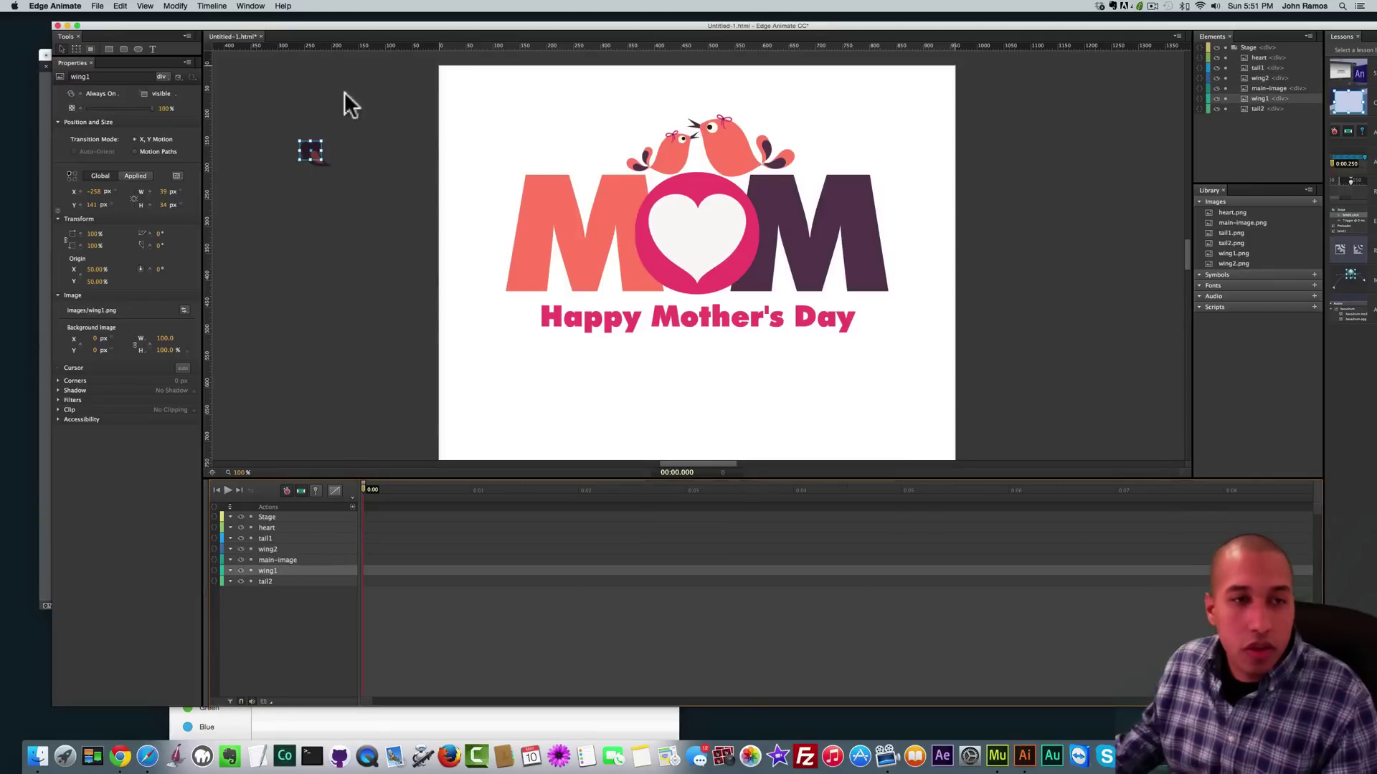
pyautogui.moveTo(312, 149); pyautogui.dragTo(511, 122)
pyautogui.rightClick(512, 123)
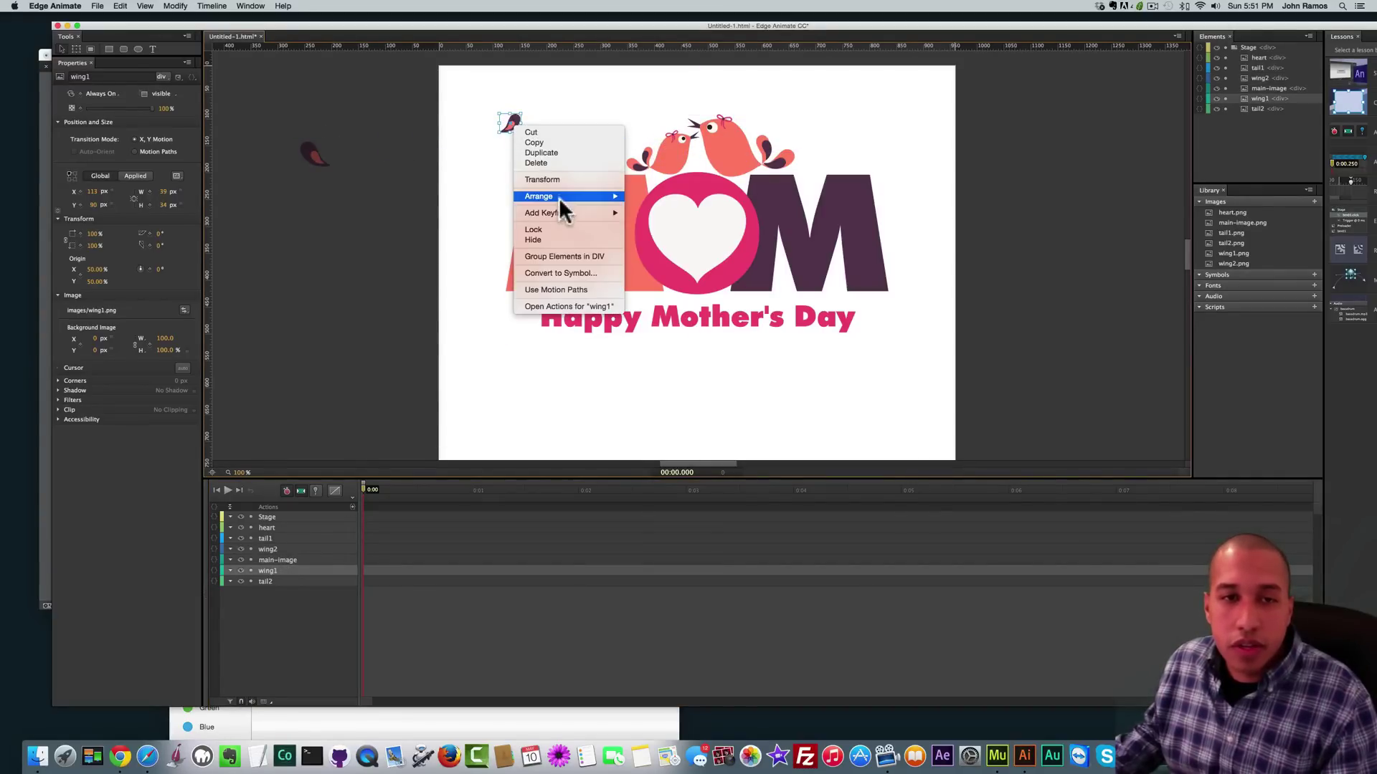
pyautogui.click(645, 198)
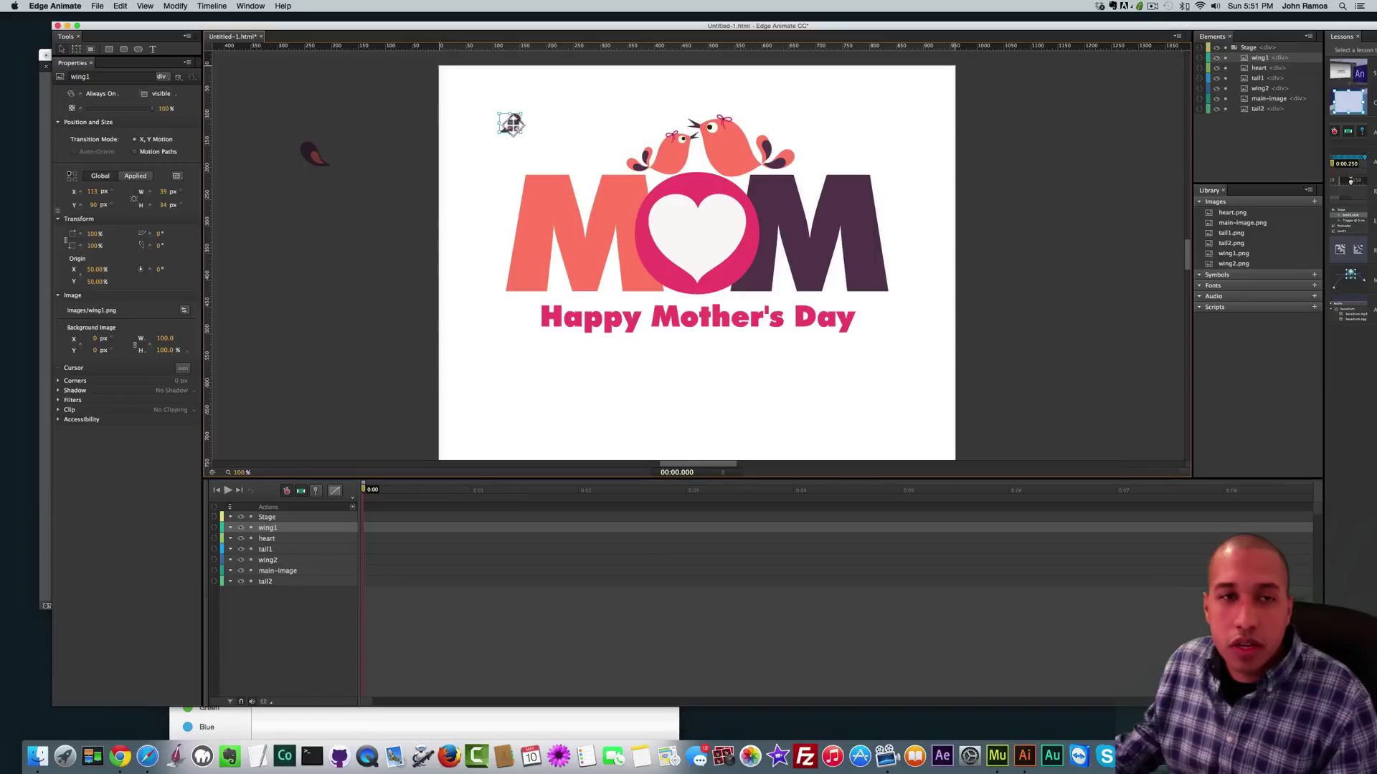
# - Place the wing1 image on the body of the smaller left bird, nudging it into position
pyautogui.moveTo(513, 126); pyautogui.dragTo(673, 152)
pyautogui.press('Left')
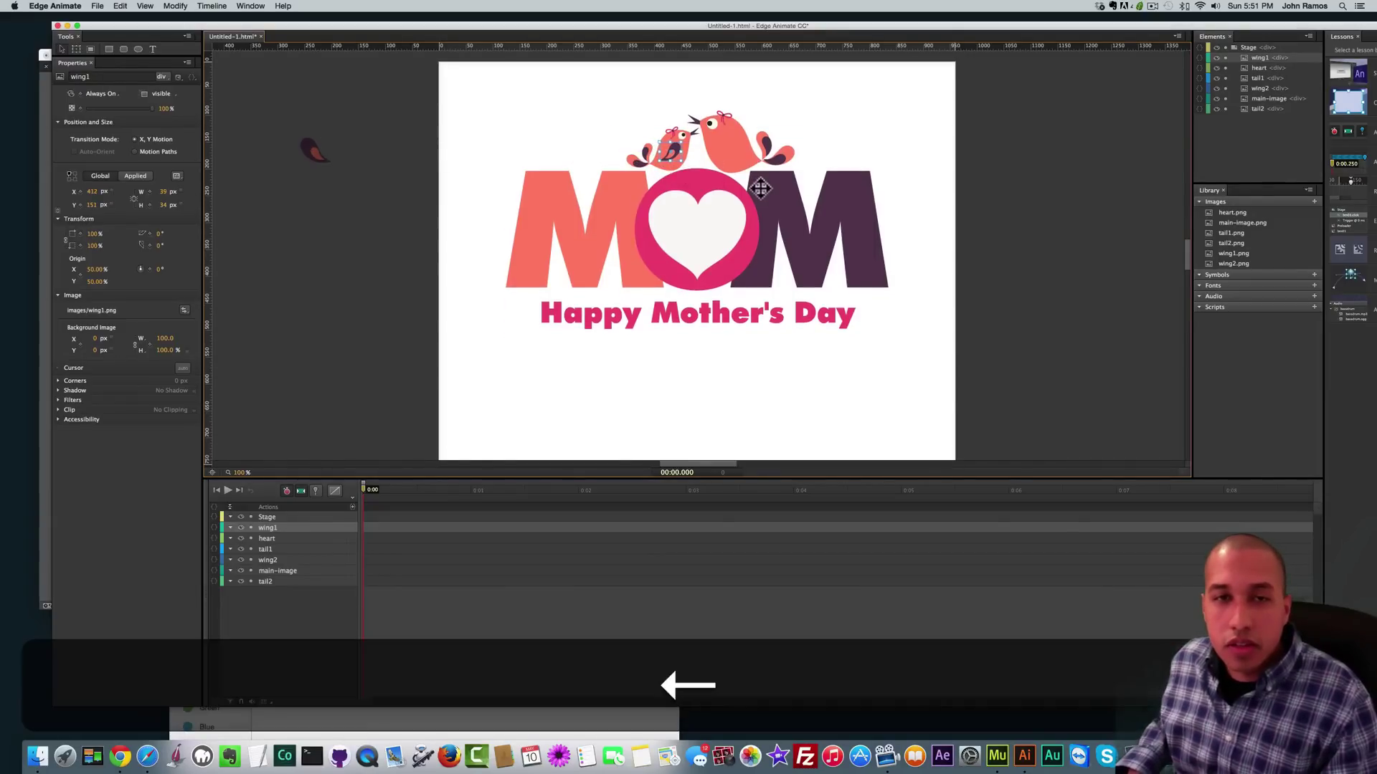
pyautogui.press('Down')
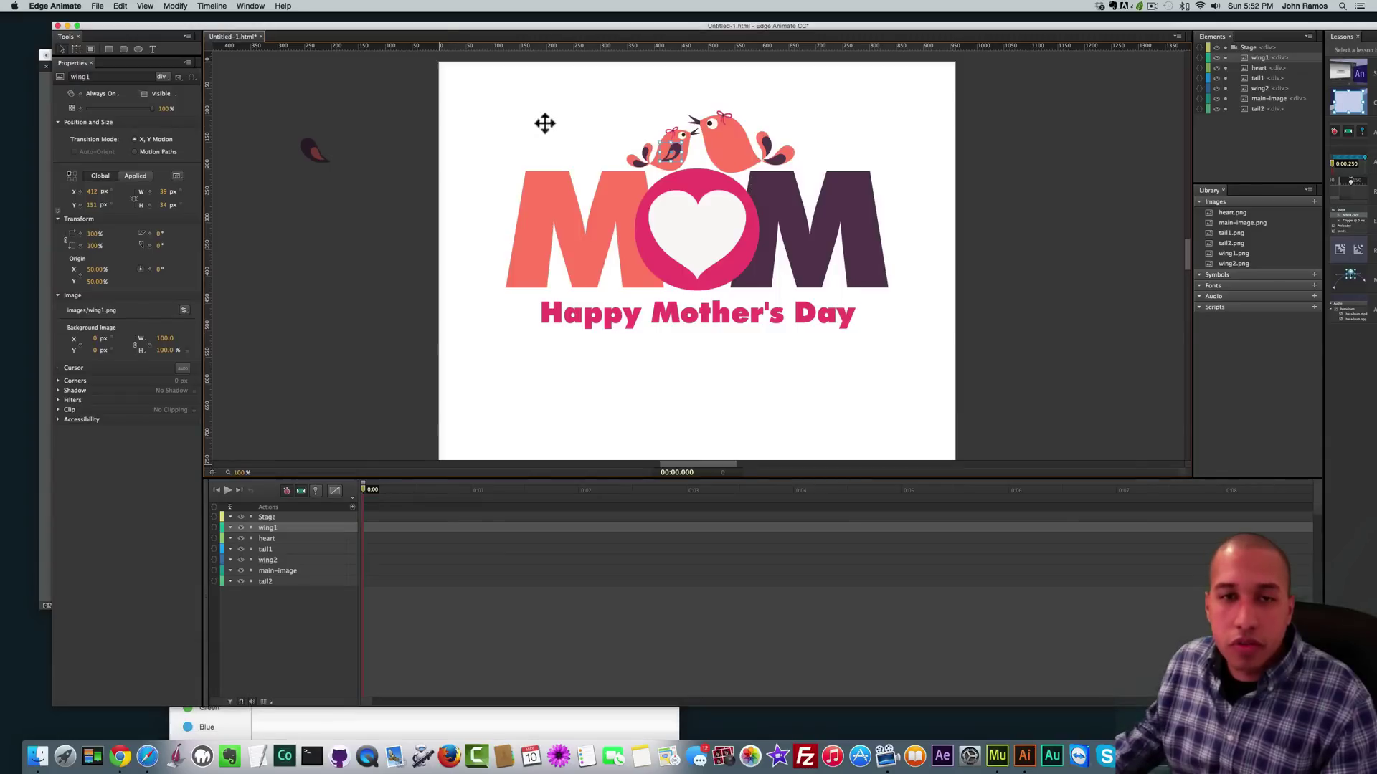
pyautogui.click(544, 123)
# - Place the wing2 image on the body of the larger right bird and nudge it into position
pyautogui.click(312, 152)
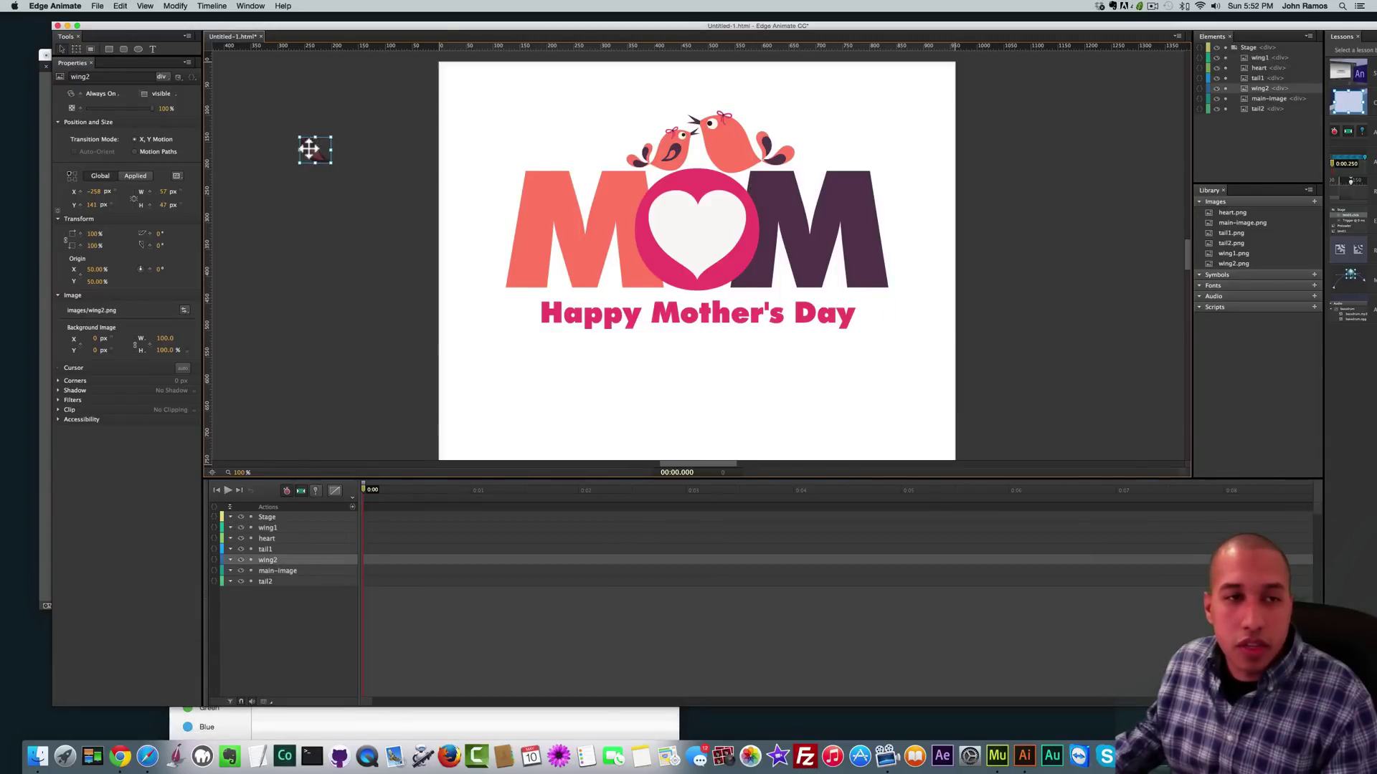
pyautogui.moveTo(309, 148); pyautogui.dragTo(726, 145)
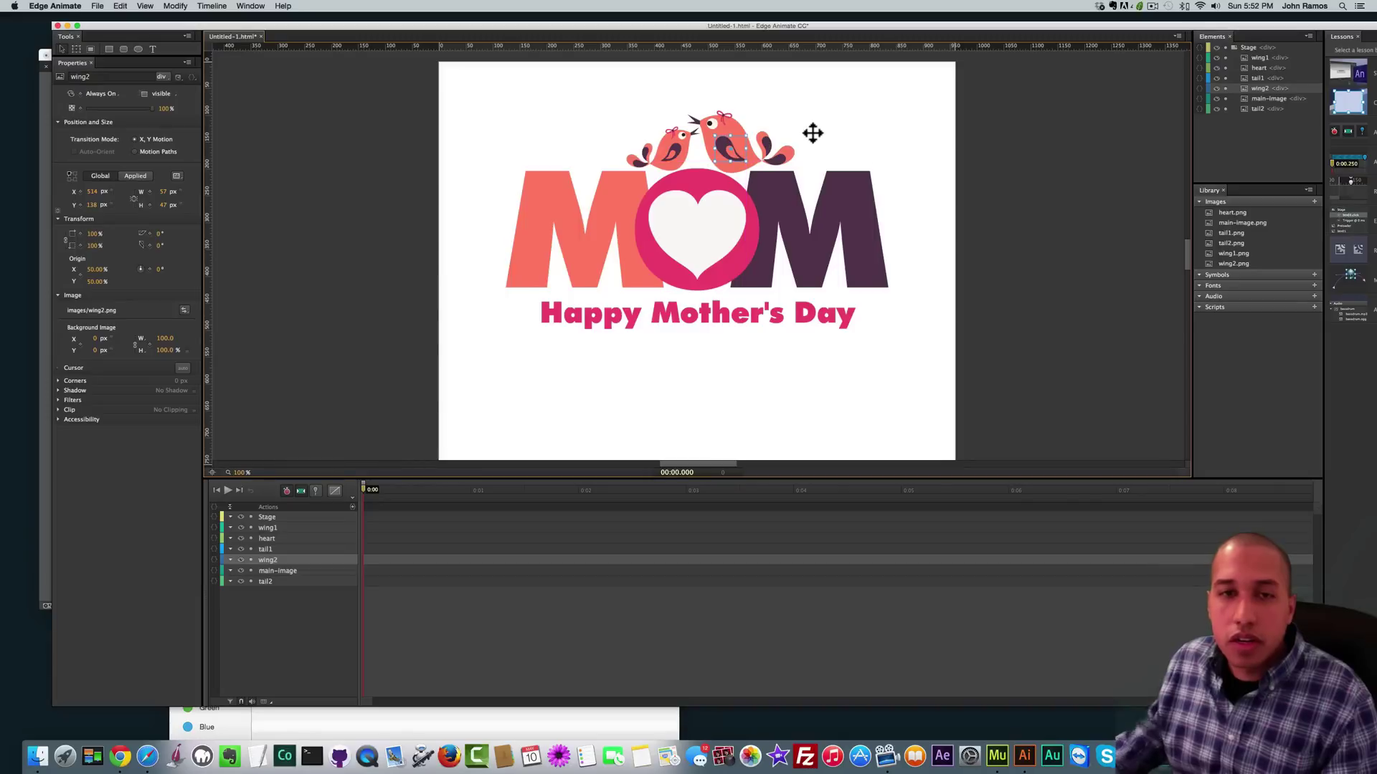
pyautogui.press('Up')
pyautogui.press('Up')
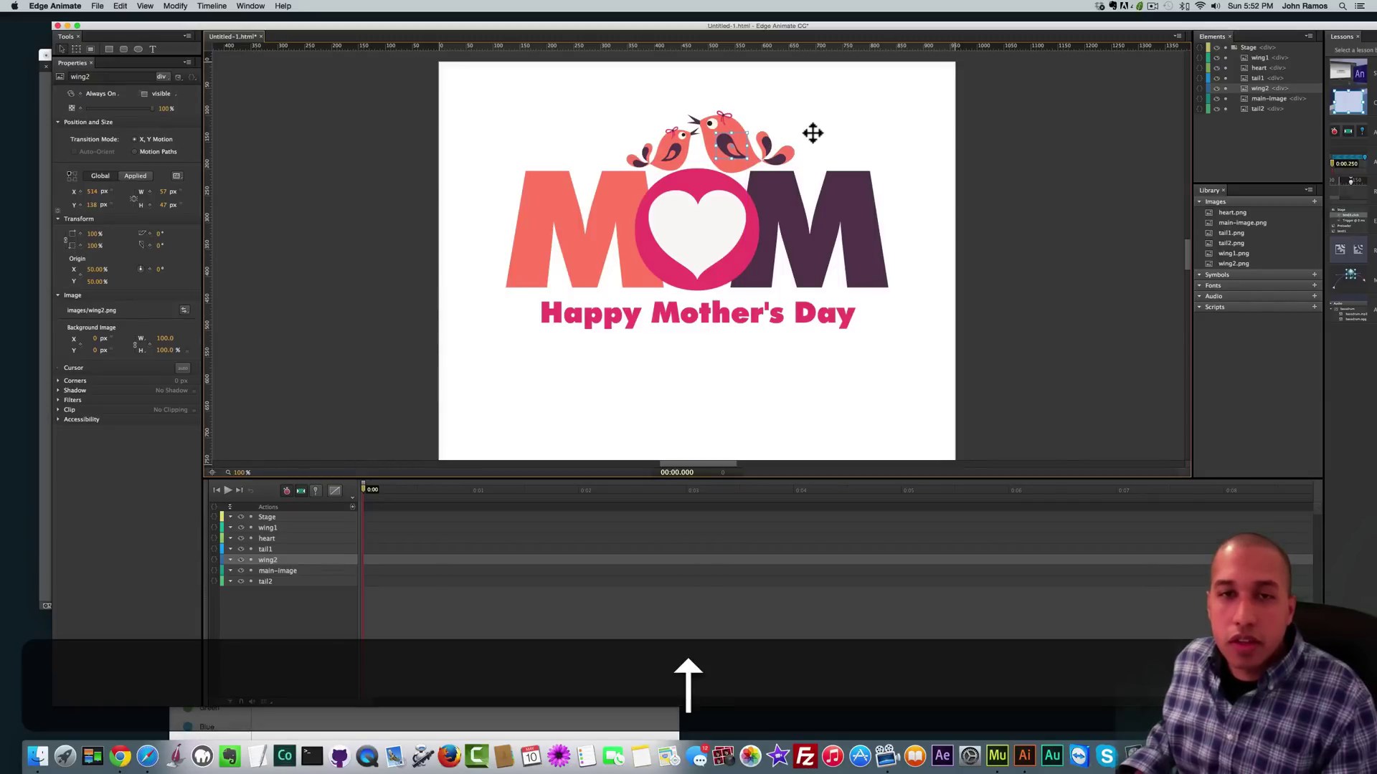
pyautogui.press('Left')
pyautogui.press('Right')
pyautogui.press('Right')
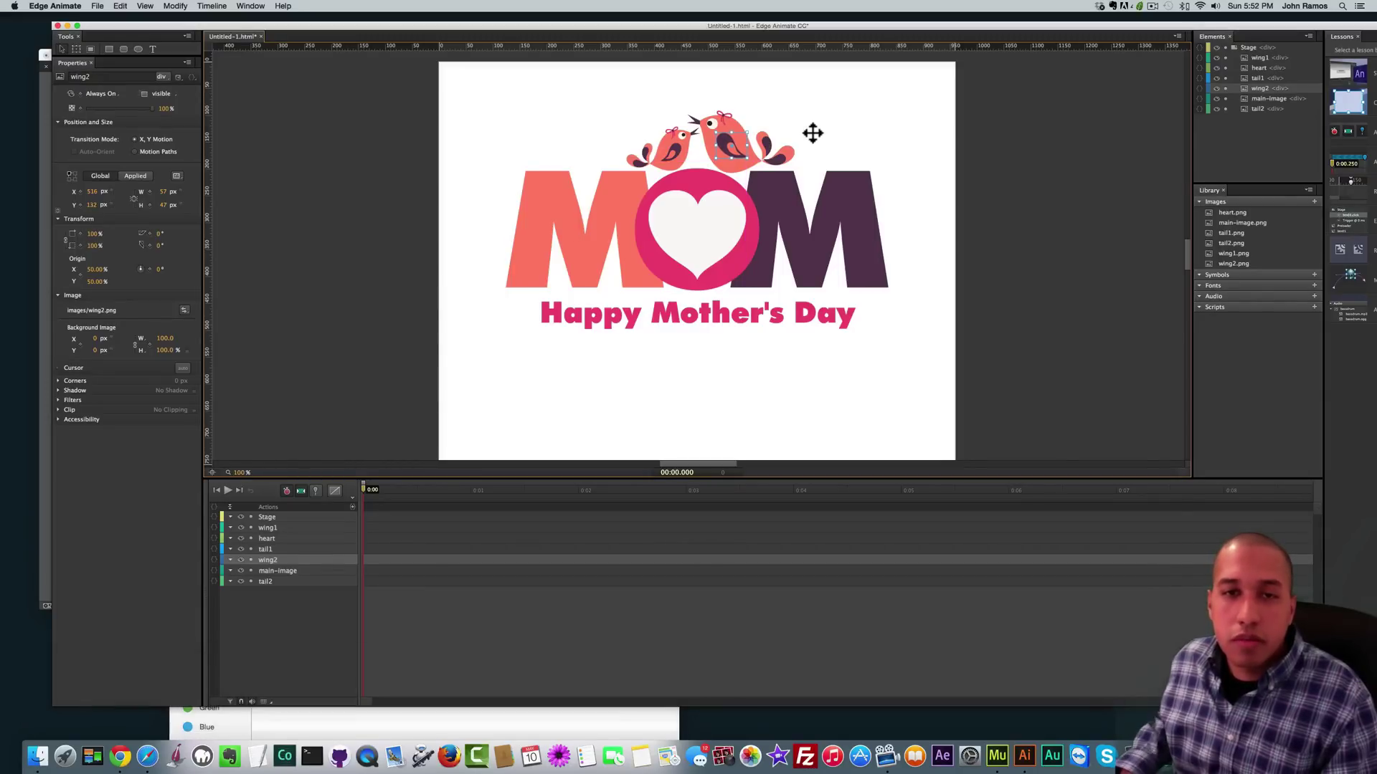
pyautogui.press('Up')
pyautogui.press('Up')
pyautogui.press('Up')
pyautogui.press('Up')
pyautogui.press('Up')
pyautogui.press('Up')
pyautogui.press('Up')
pyautogui.press('Down')
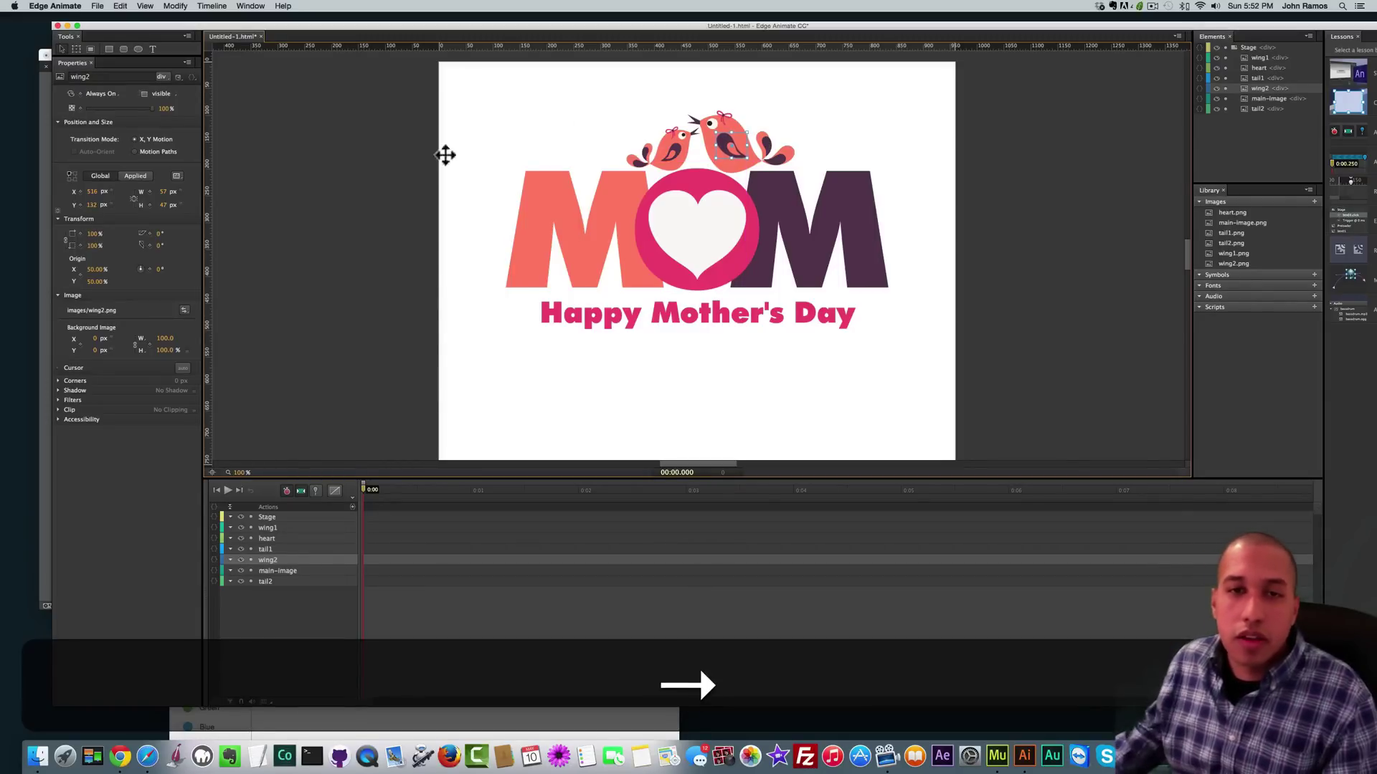
pyautogui.click(273, 191)
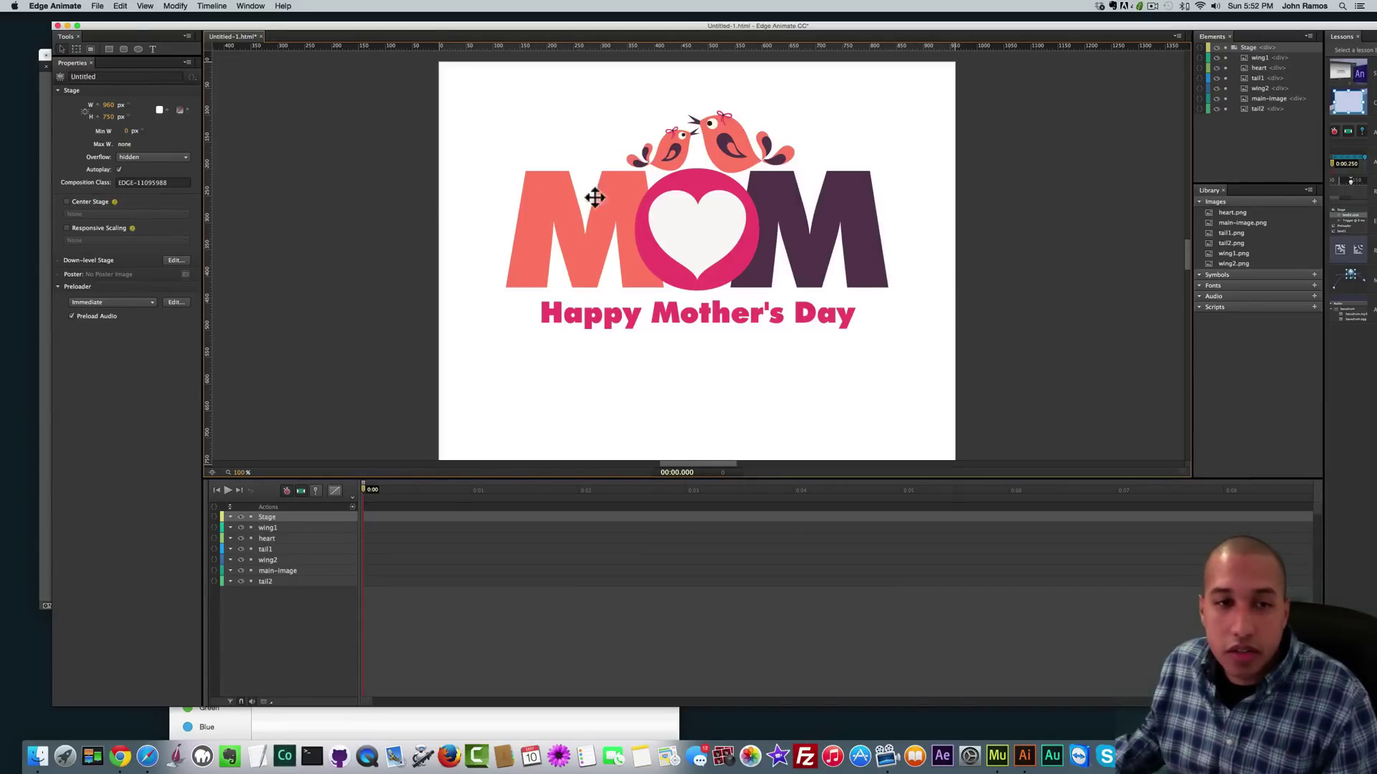
# - Try rotating the tail1 image about its centre origin and reset its rotation to 0°
pyautogui.click(276, 549)
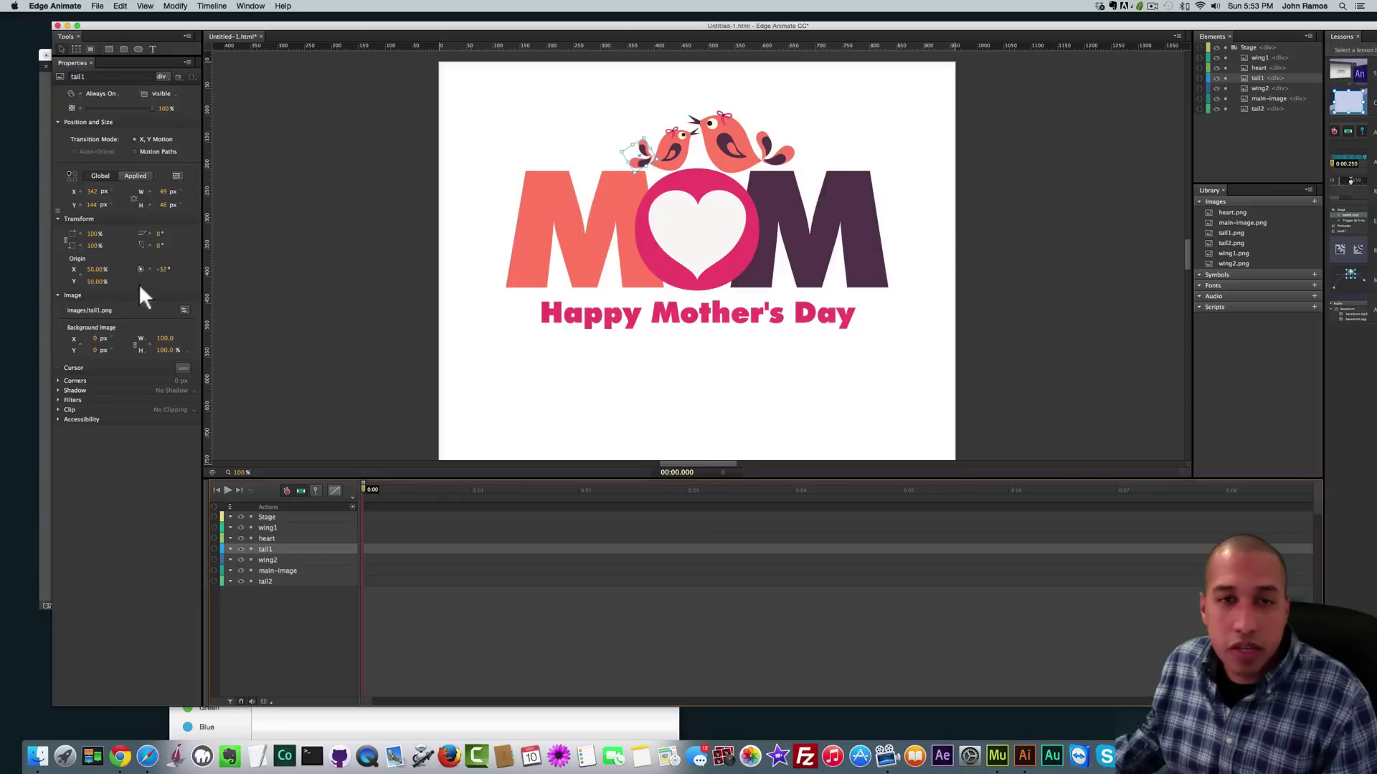
pyautogui.moveTo(140, 285)
pyautogui.mouseDown()
pyautogui.moveTo(139, 299)
pyautogui.moveTo(139, 281)
pyautogui.mouseUp()
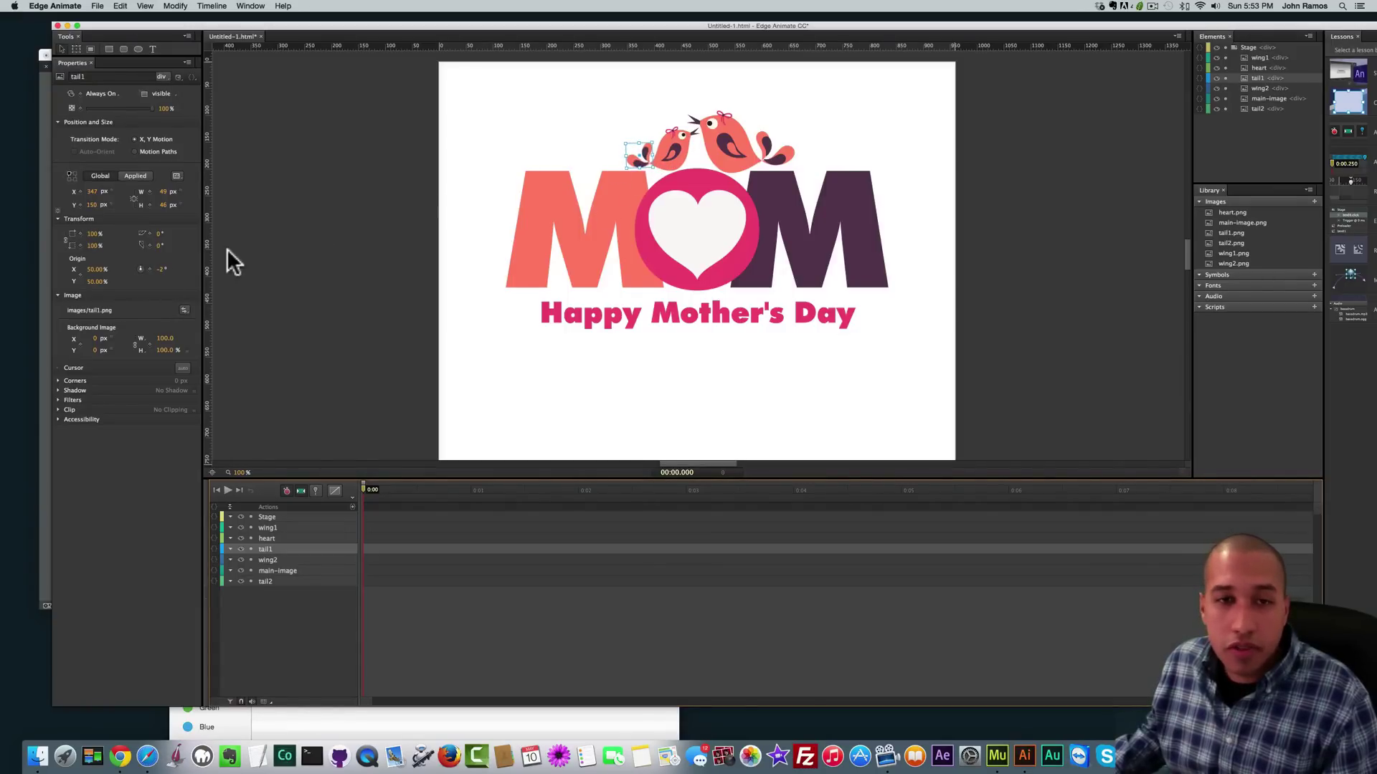
pyautogui.click(160, 270)
pyautogui.write('0')
pyautogui.press('Return')
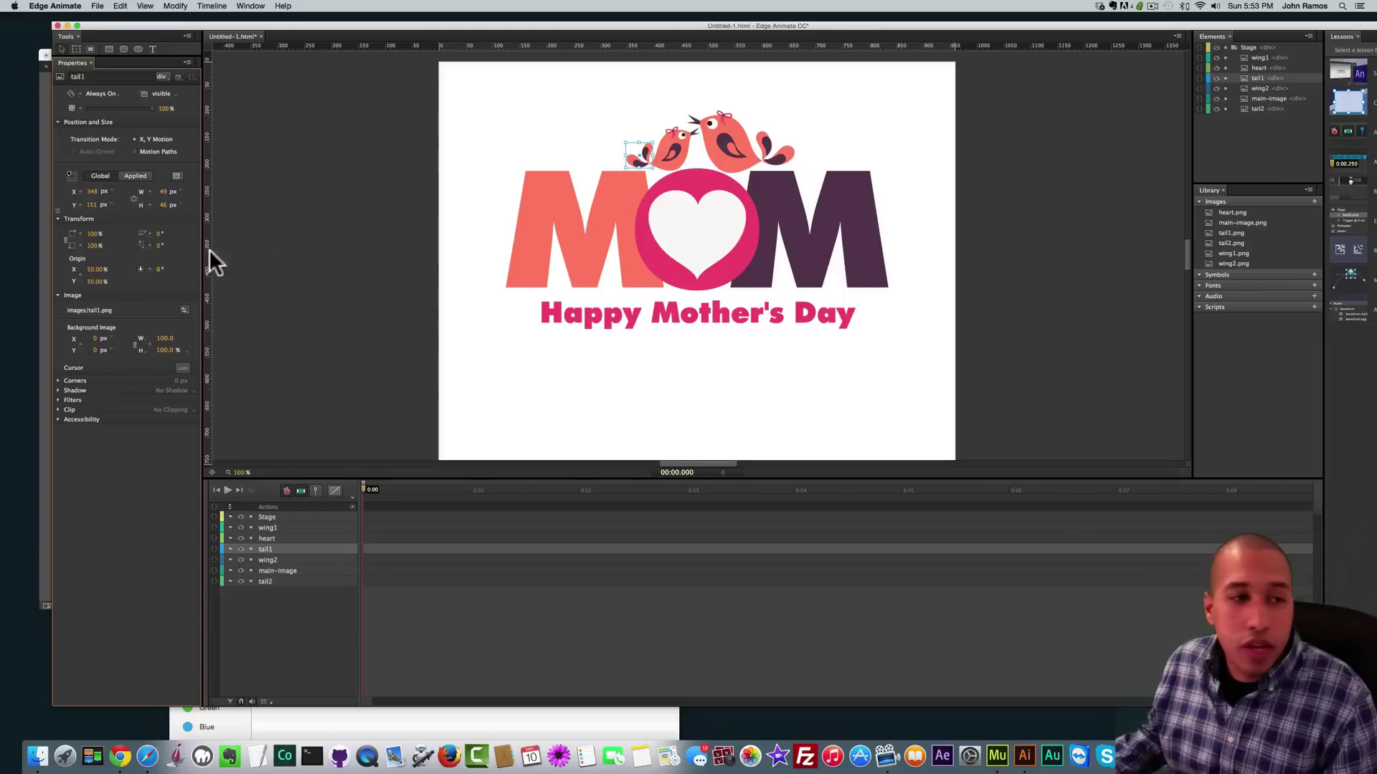
# - Set the tail1 image's transform origin to X 100% and Y 100%
pyautogui.click(94, 271)
pyautogui.write('100')
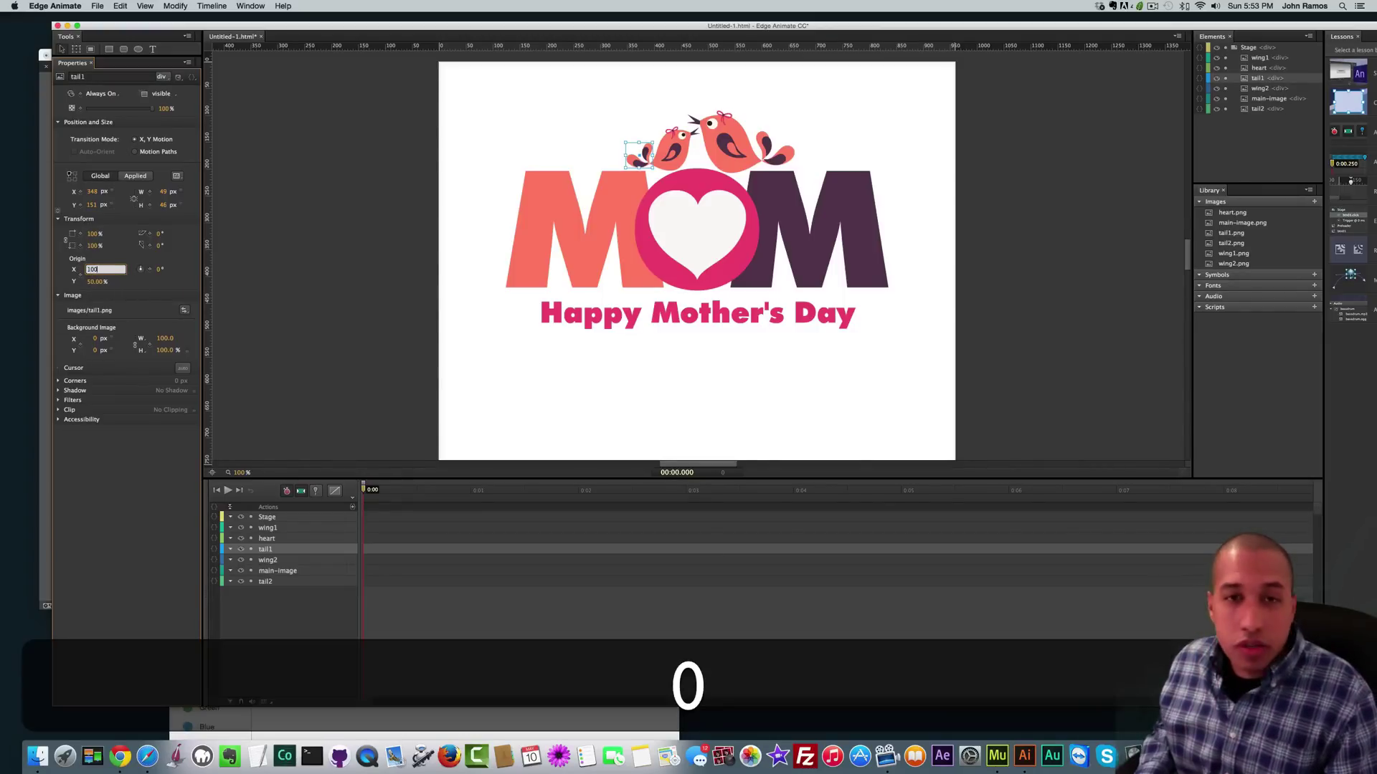
pyautogui.press('Return')
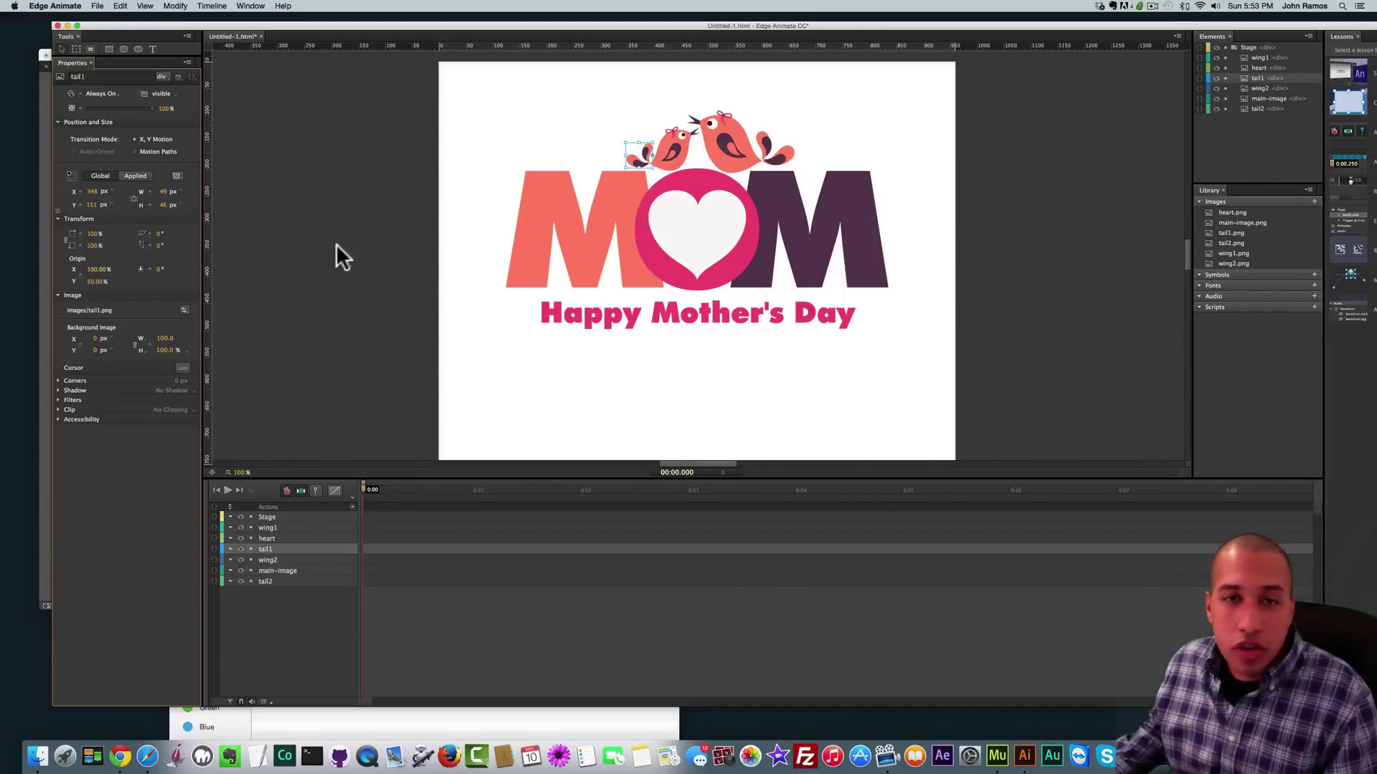
pyautogui.click(95, 281)
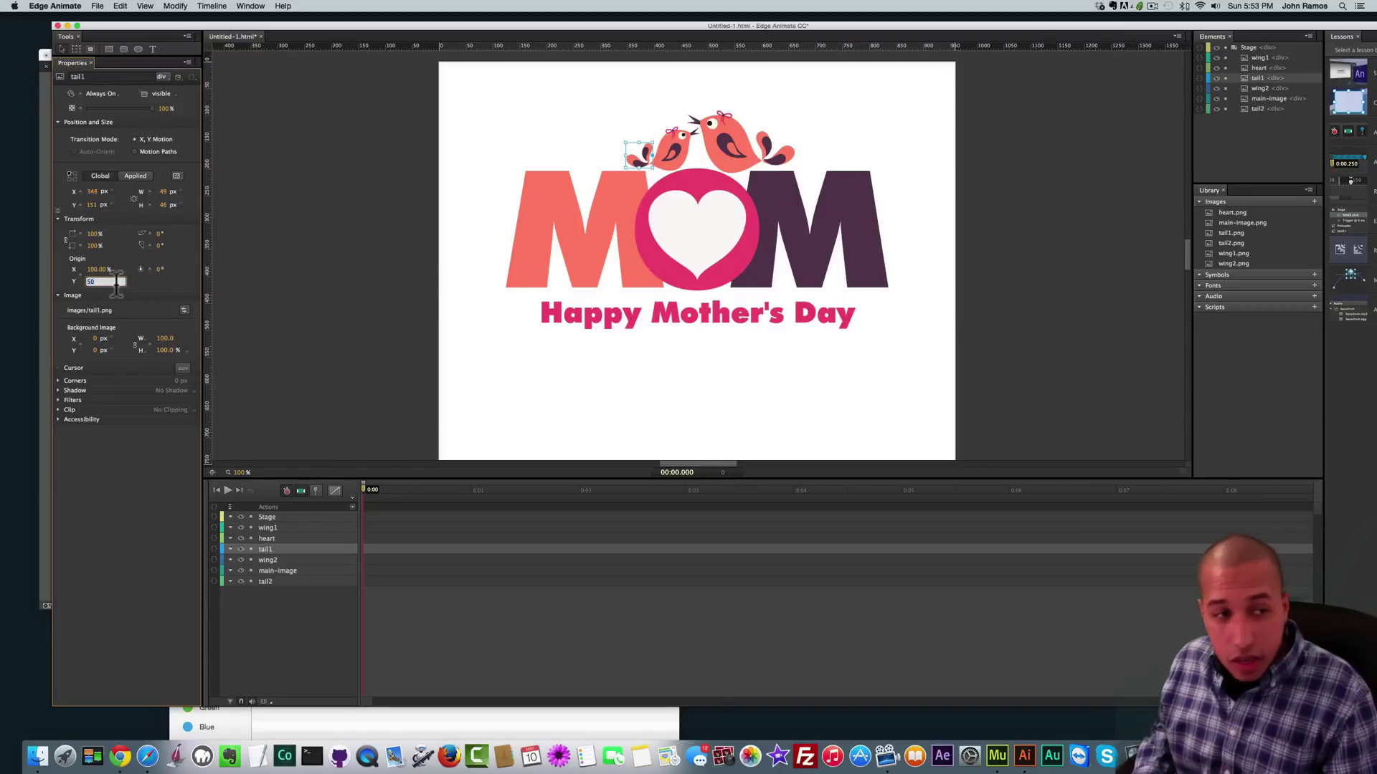
pyautogui.write('100')
pyautogui.press('Return')
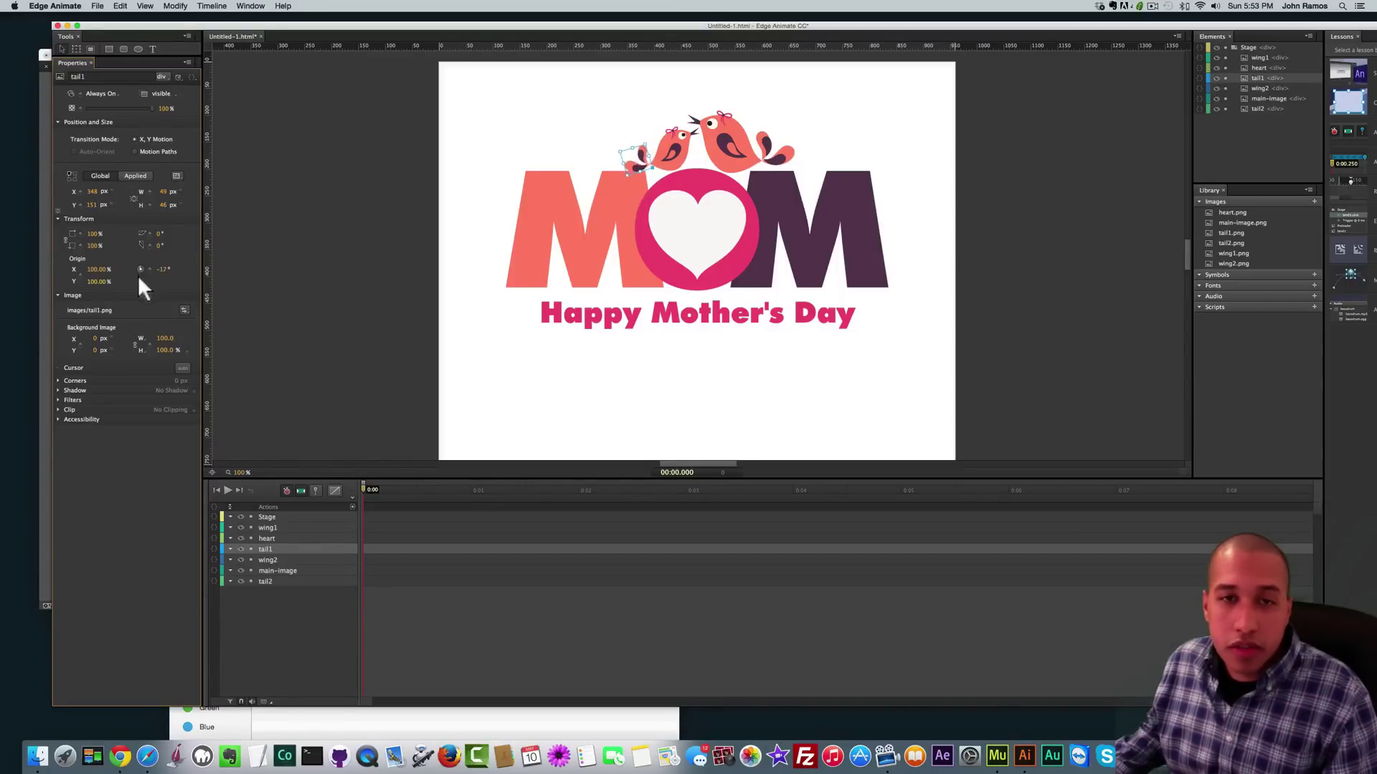
# - Test tail1's rotation around its bottom-right origin and return the angle to 0°
pyautogui.moveTo(140, 280)
pyautogui.mouseDown()
pyautogui.moveTo(152, 246)
pyautogui.moveTo(135, 282)
pyautogui.moveTo(140, 264)
pyautogui.mouseUp()
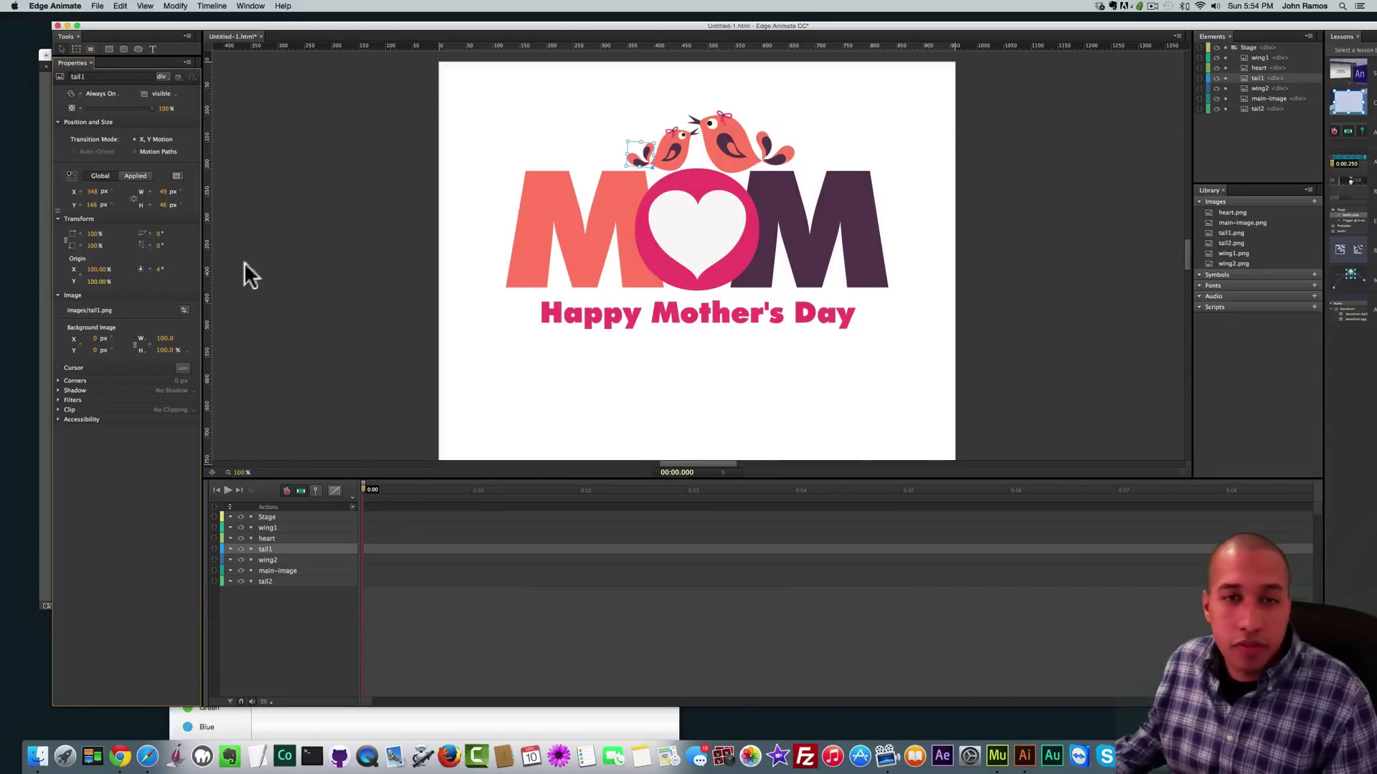
pyautogui.click(160, 270)
pyautogui.write('0')
pyautogui.press('Return')
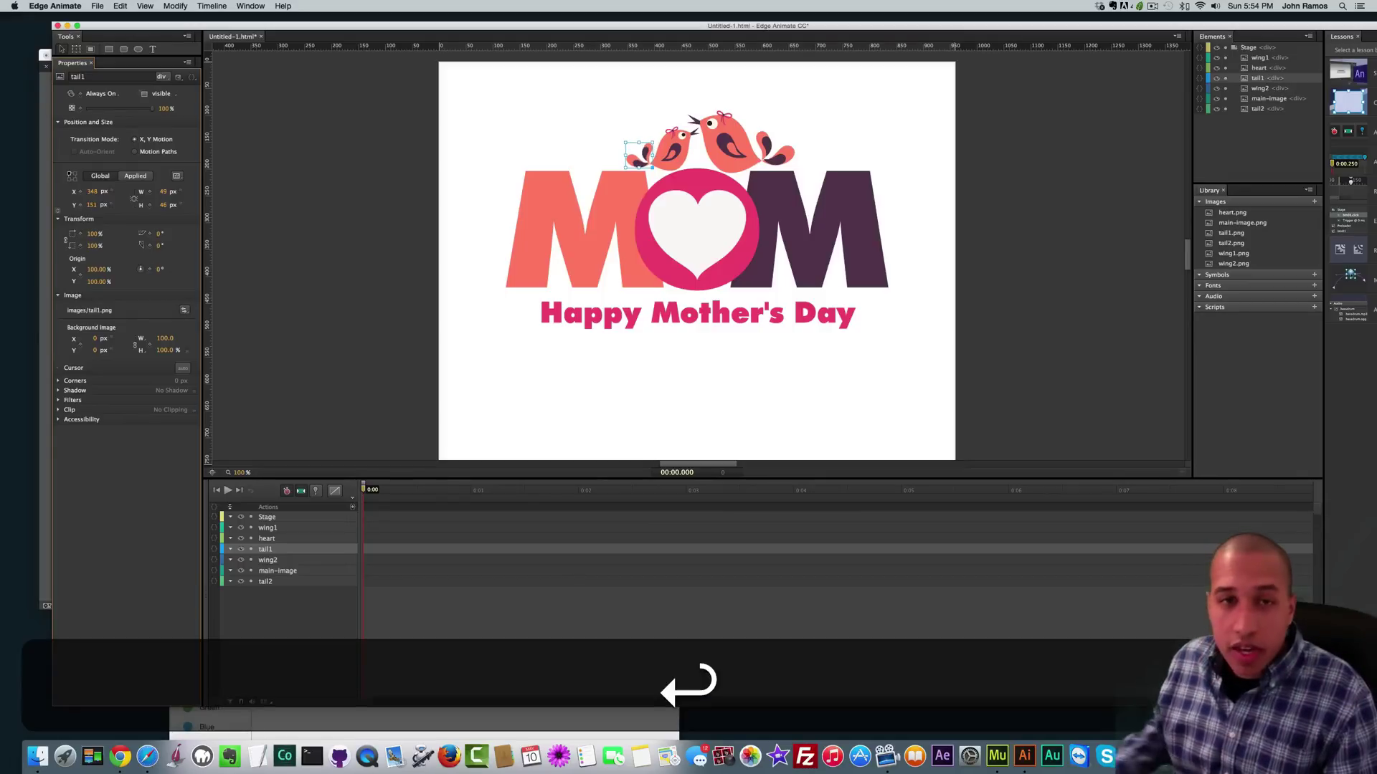
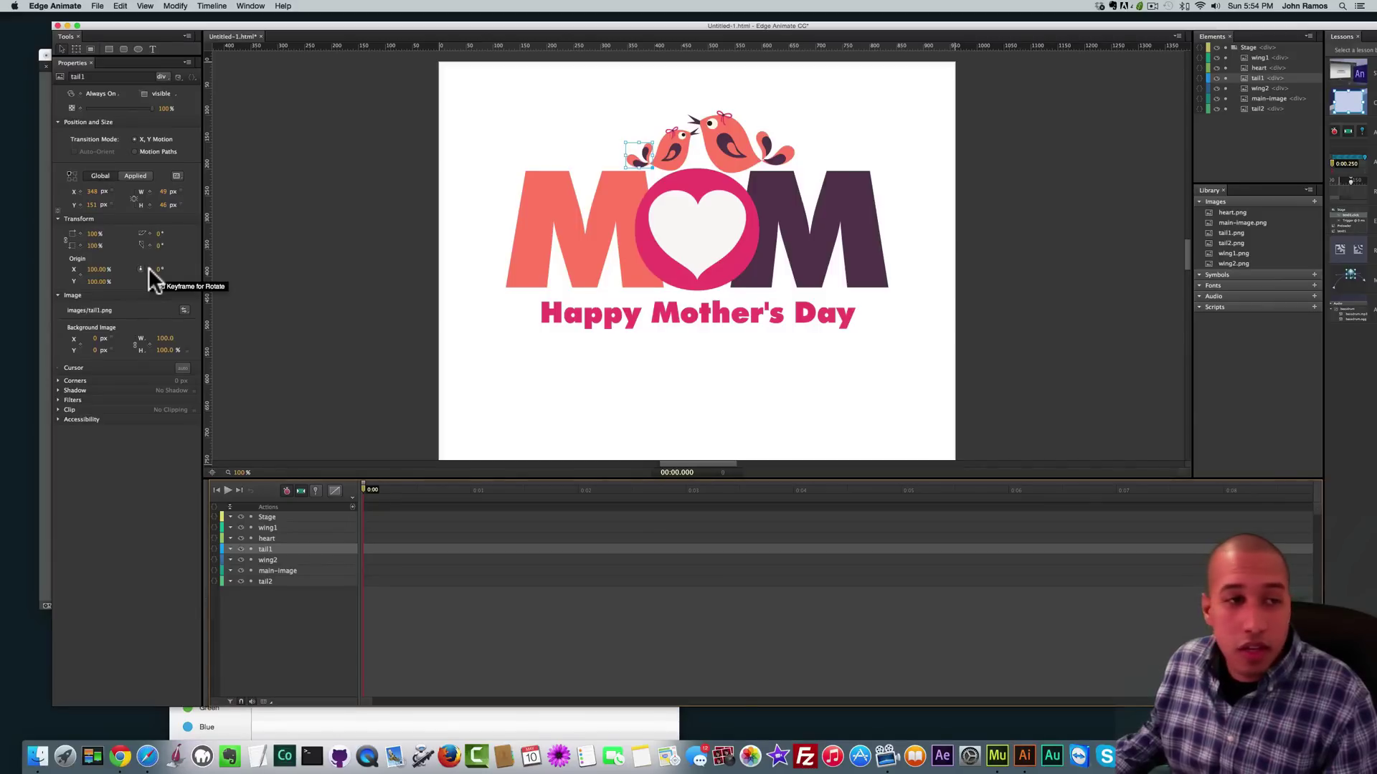
# - Add a 0° rotation keyframe for tail1 at 0:00 and rotate it to 12° at 0:00.500
pyautogui.click(148, 268)
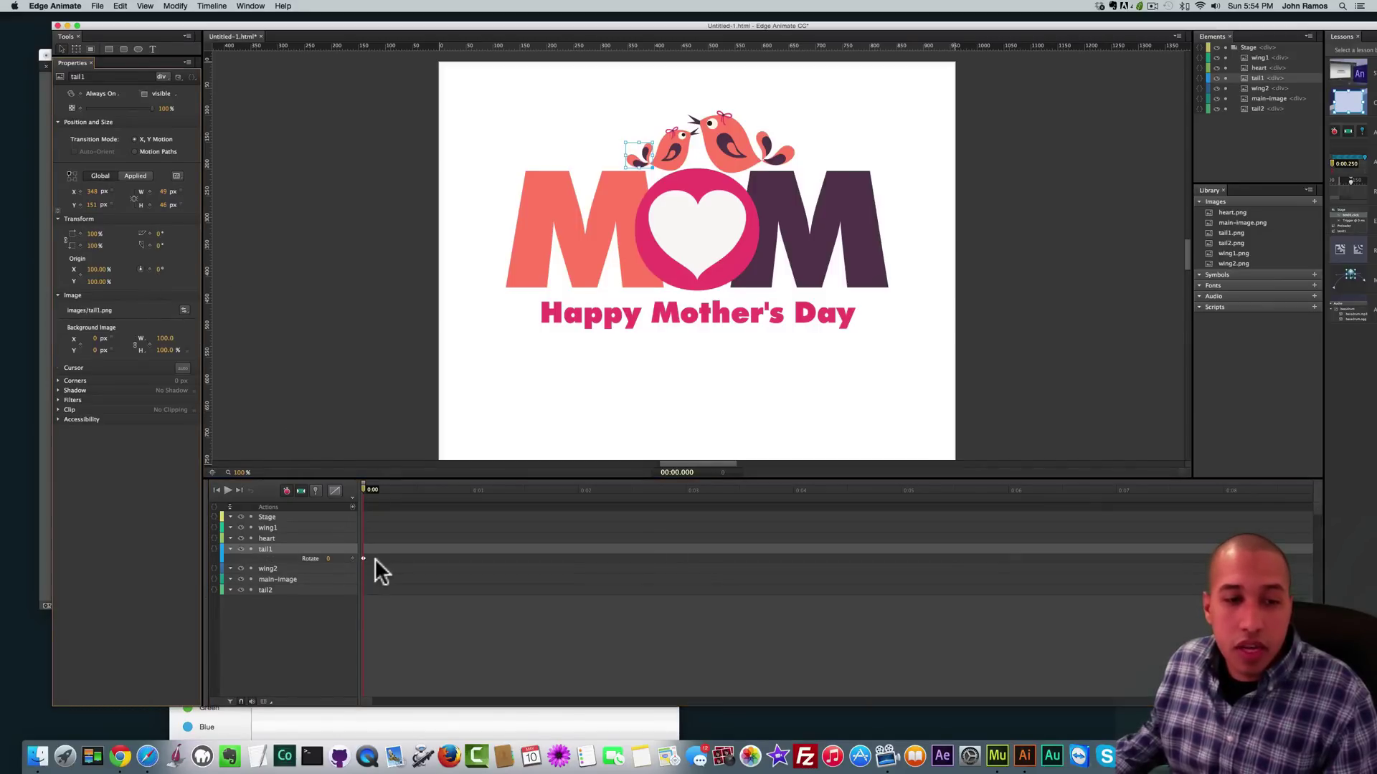
pyautogui.moveTo(365, 496); pyautogui.dragTo(426, 501)
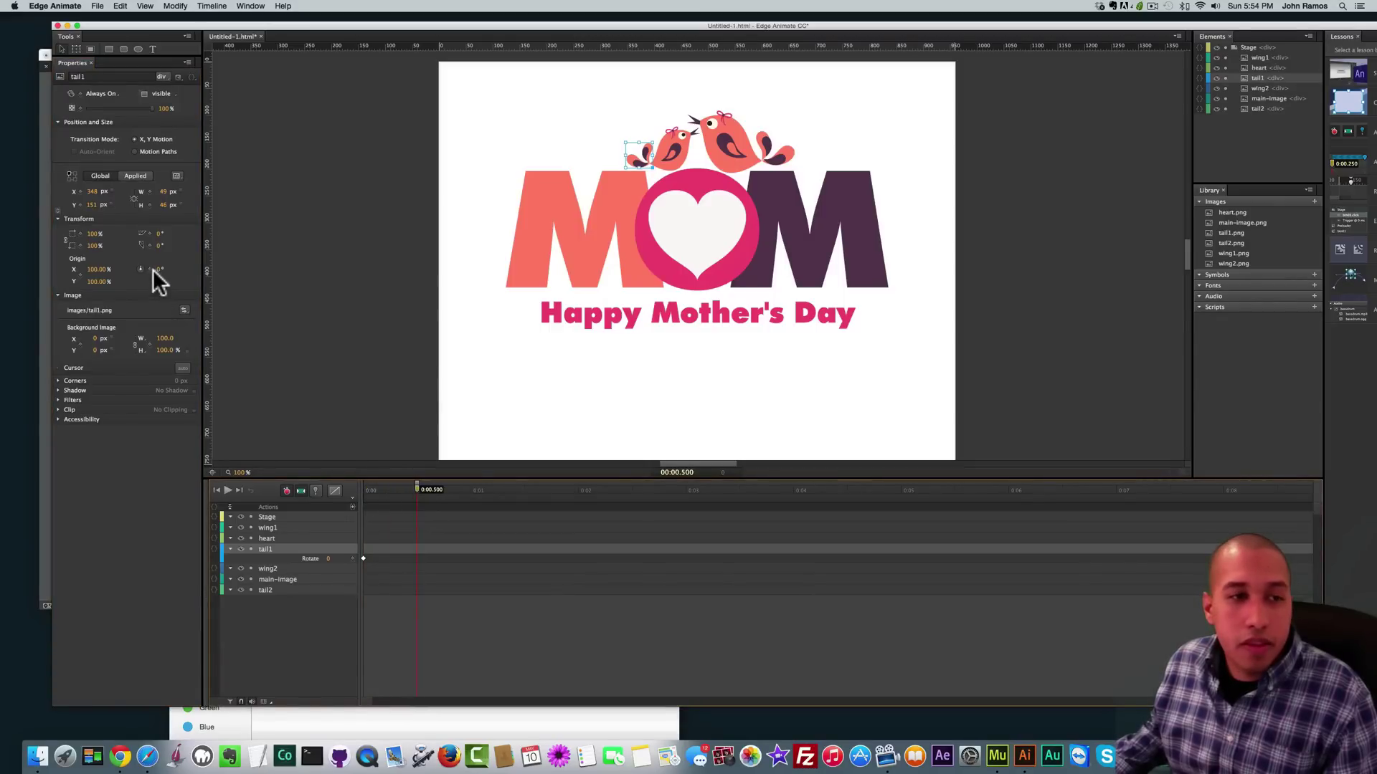
pyautogui.moveTo(140, 268); pyautogui.dragTo(142, 264)
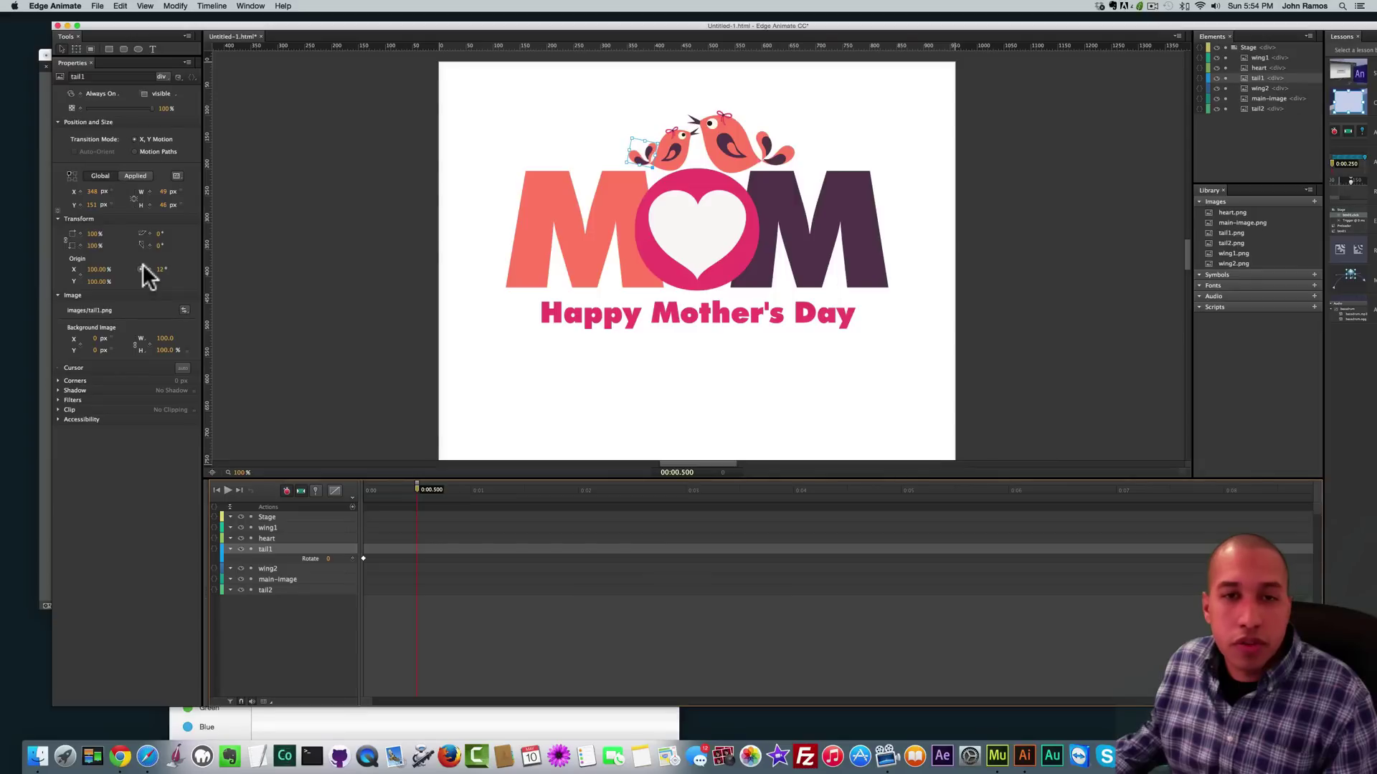
pyautogui.moveTo(143, 283); pyautogui.dragTo(144, 283)
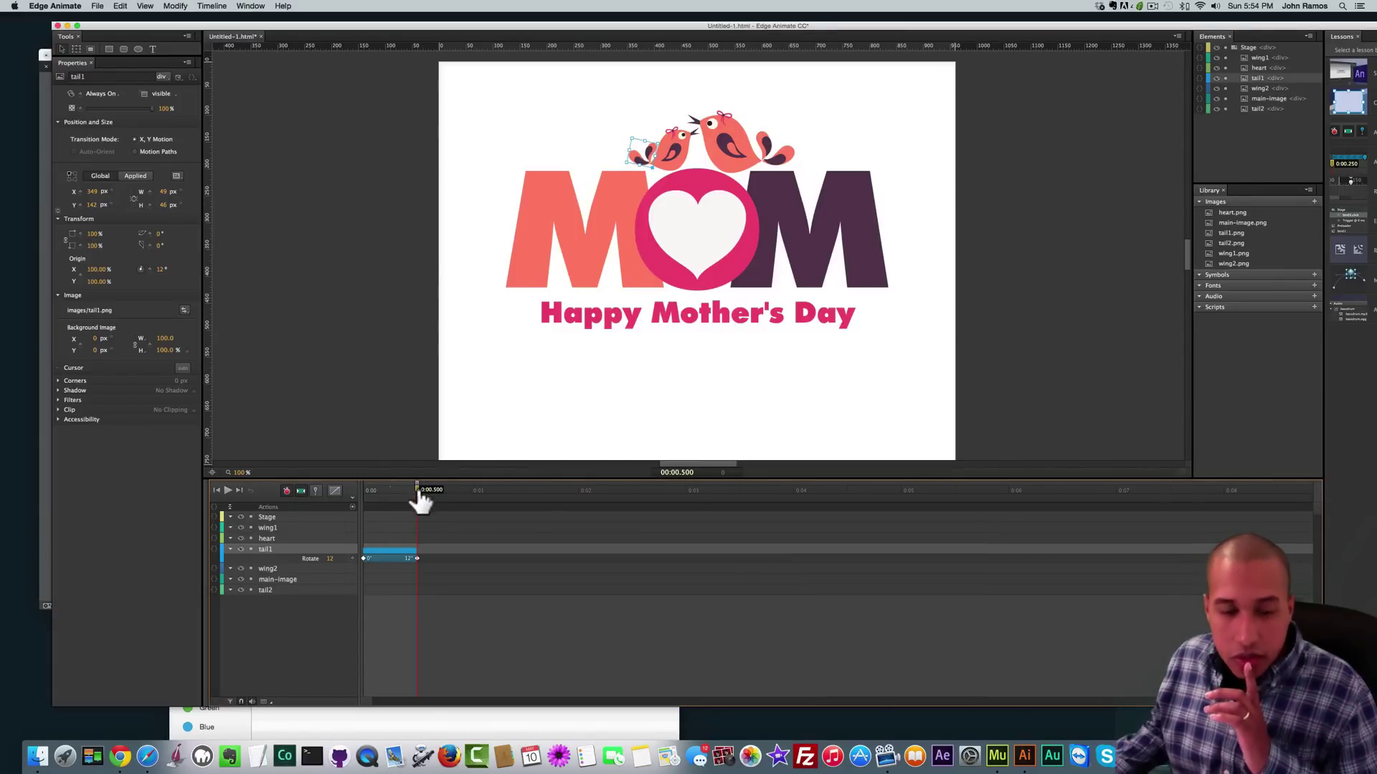
# - Set tail1's rotation back to 0° at the 1-second mark to complete the wag
pyautogui.moveTo(418, 495); pyautogui.dragTo(472, 493)
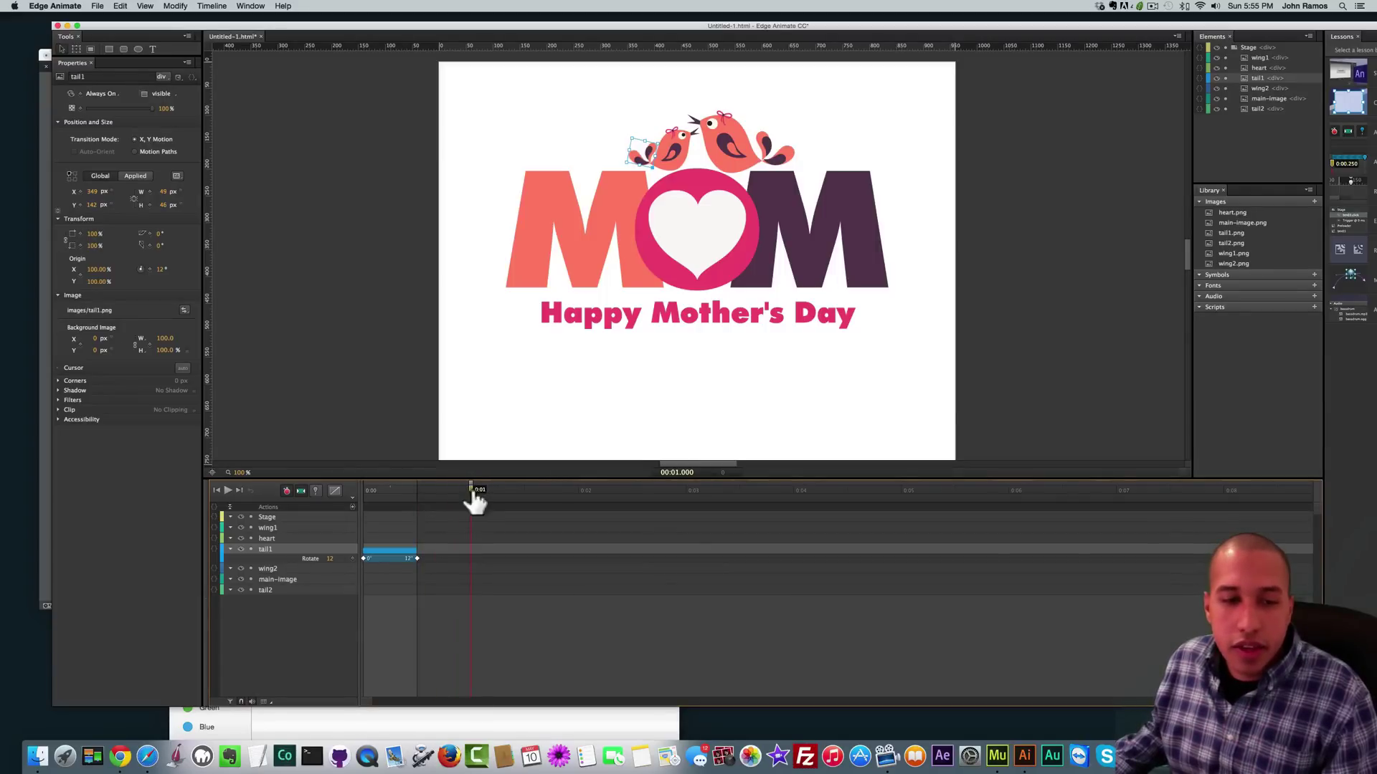
pyautogui.click(162, 270)
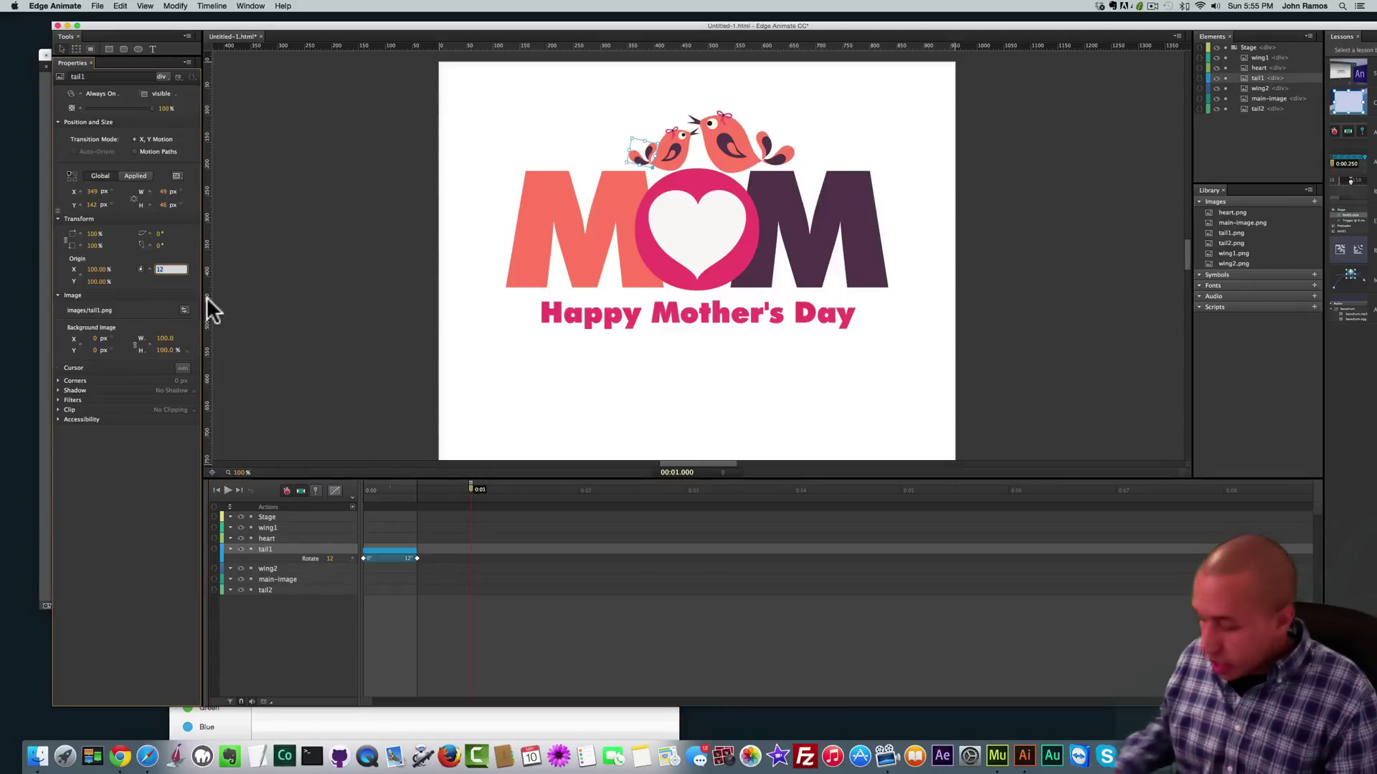
pyautogui.write('0')
pyautogui.press('Return')
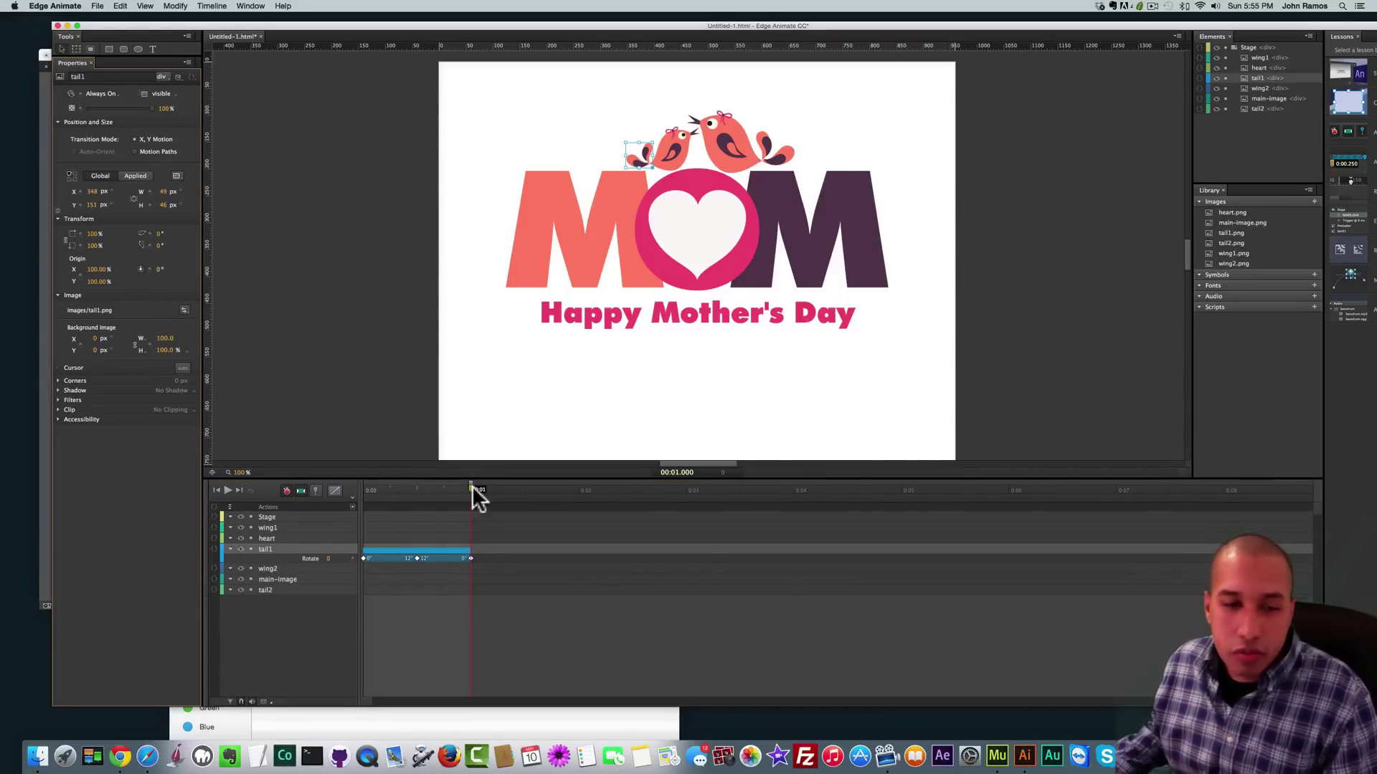
# - Play the timeline from the start to check the tail1 wagging animation
pyautogui.moveTo(467, 493); pyautogui.dragTo(347, 500)
pyautogui.press('space')
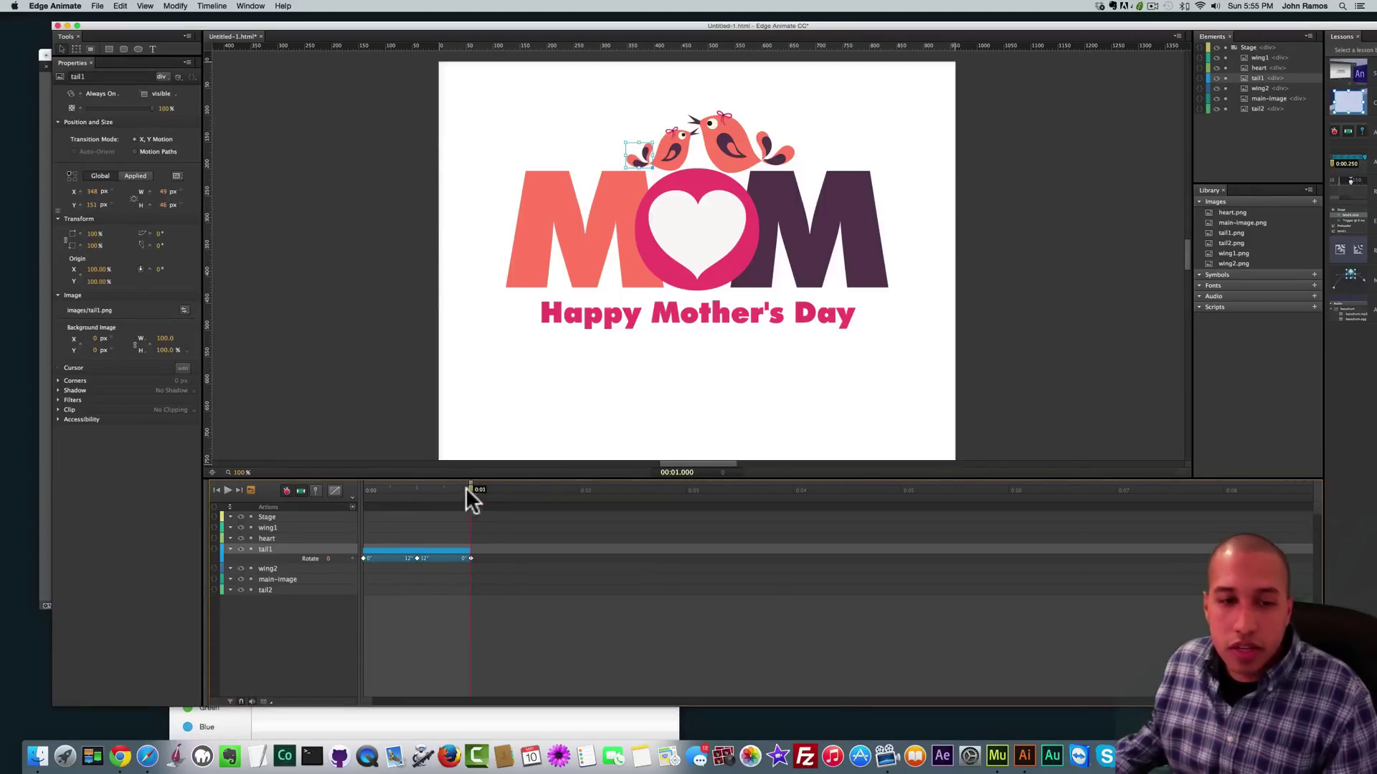
pyautogui.press('space')
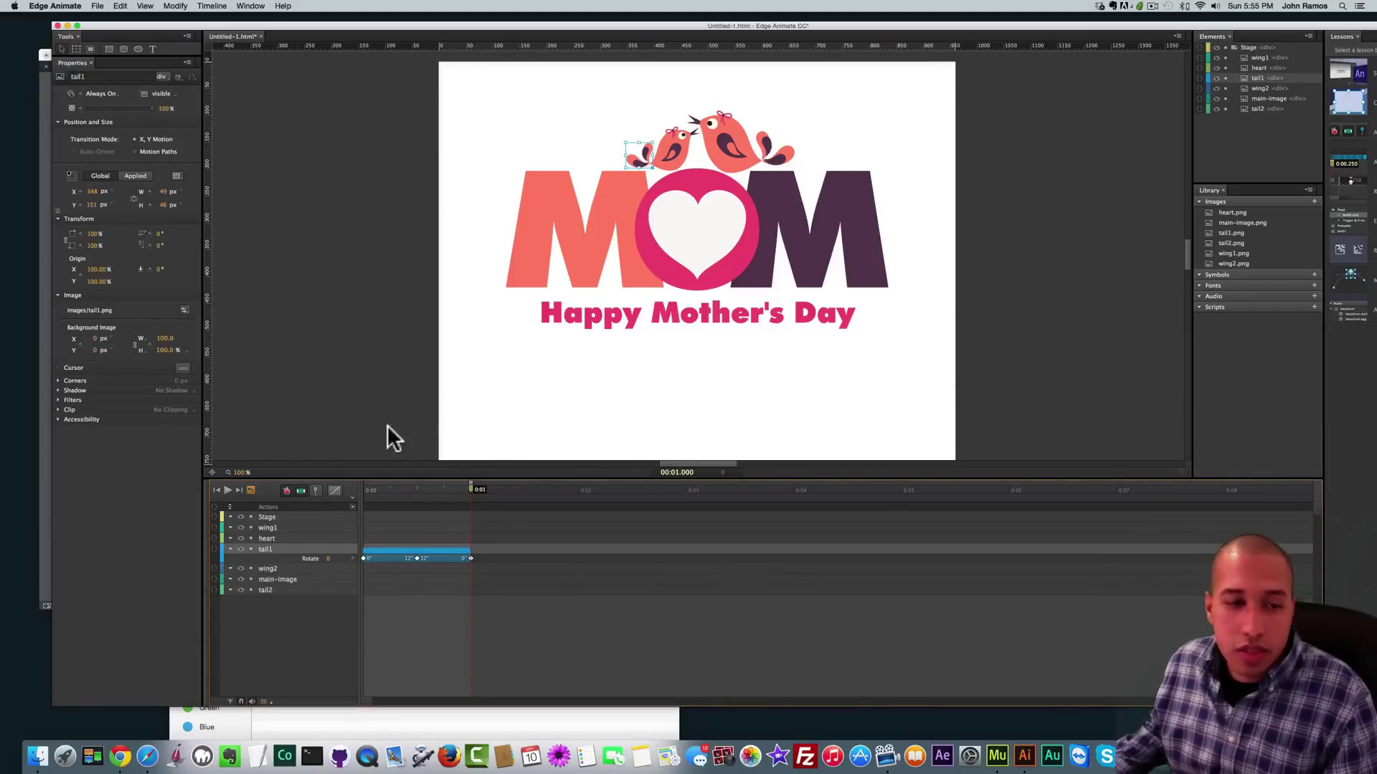
# - Set the tail2 image's transform origin to X 0% and Y 100%
pyautogui.click(269, 588)
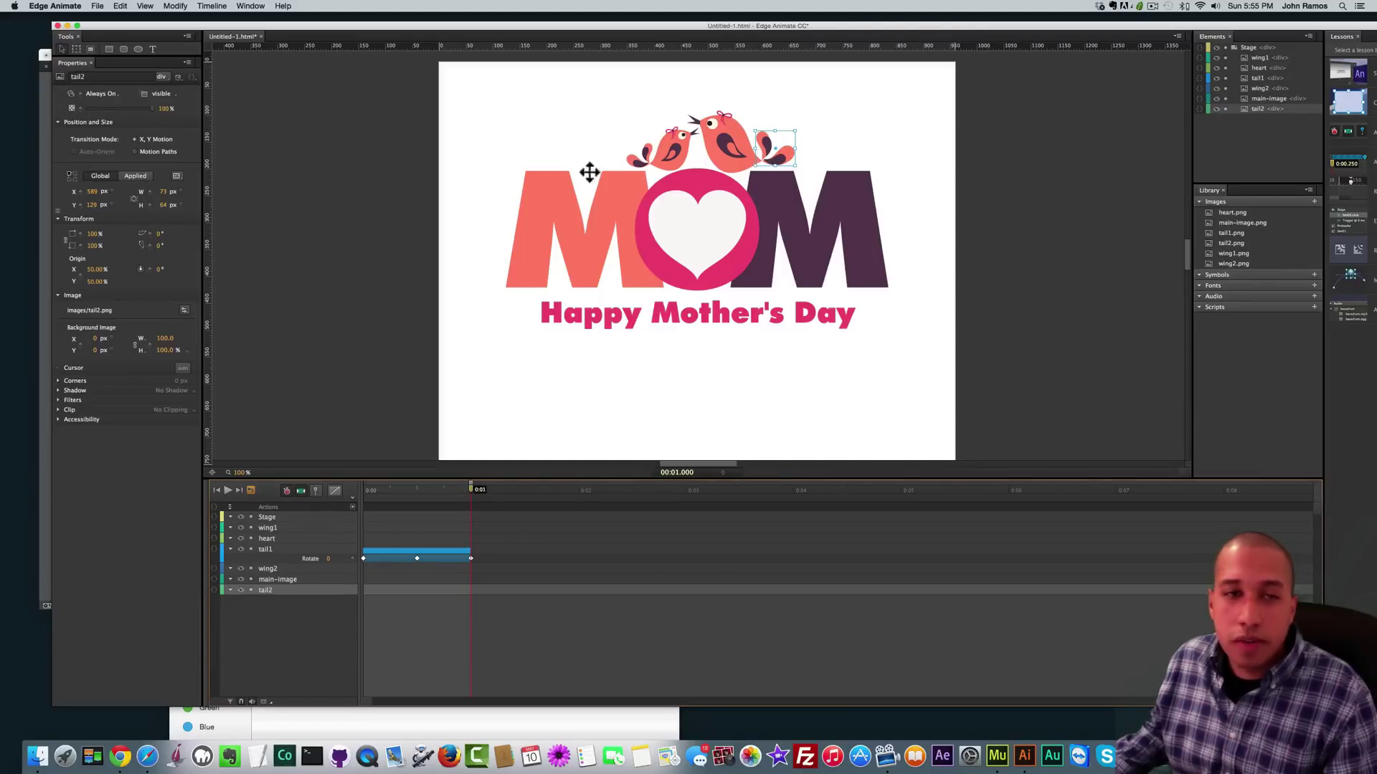
pyautogui.click(93, 269)
pyautogui.write('0')
pyautogui.press('Return')
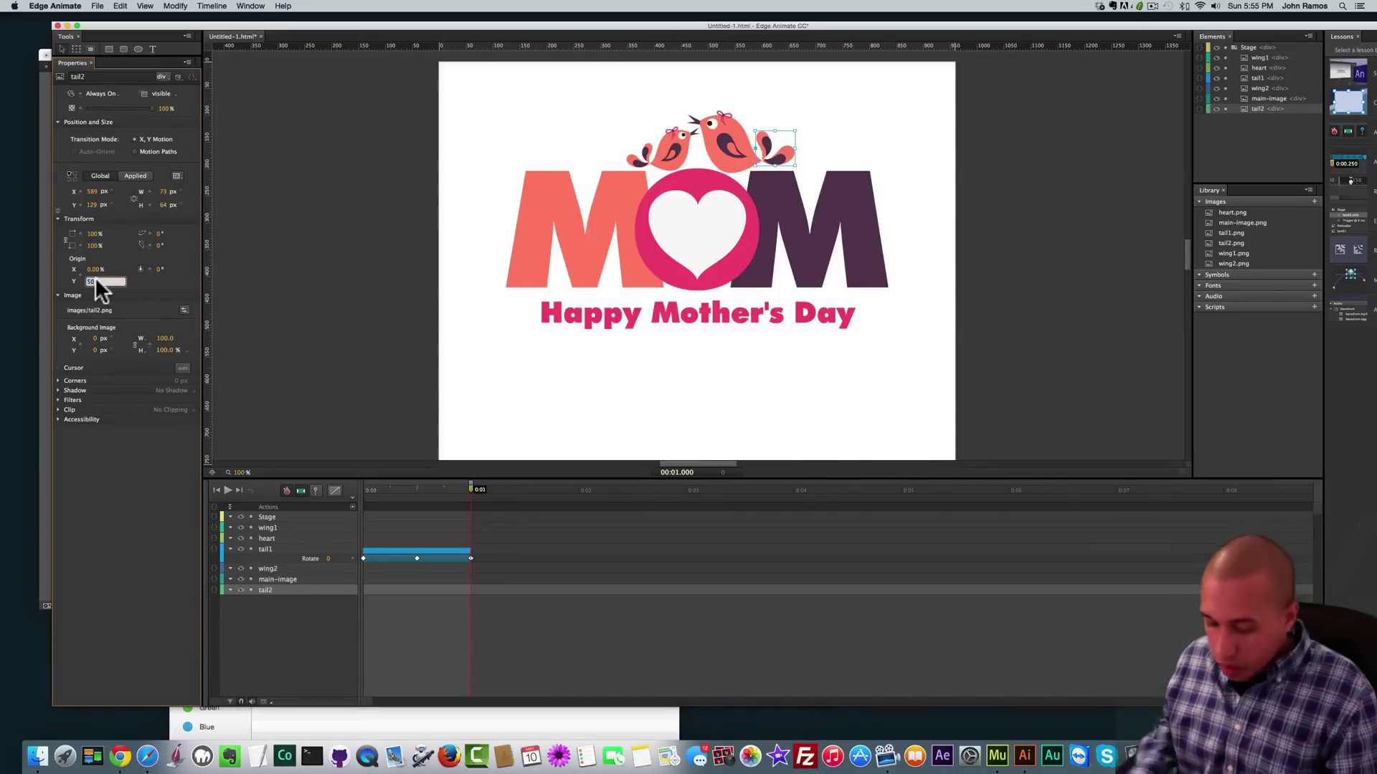
pyautogui.write('100')
pyautogui.press('Return')
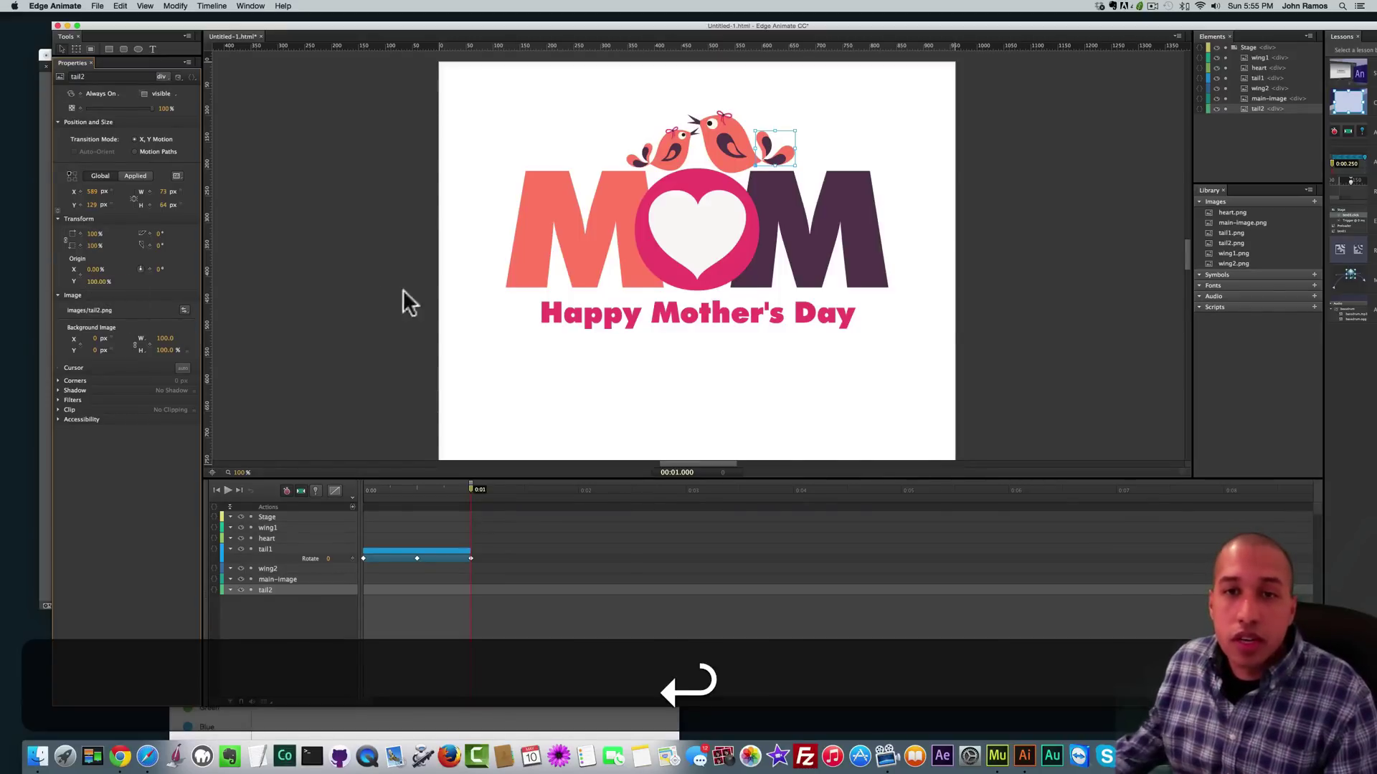
# - Test tail2's rotation around its bottom-left origin and reset the angle to 0°
pyautogui.moveTo(143, 271)
pyautogui.mouseDown()
pyautogui.moveTo(140, 253)
pyautogui.moveTo(141, 271)
pyautogui.mouseUp()
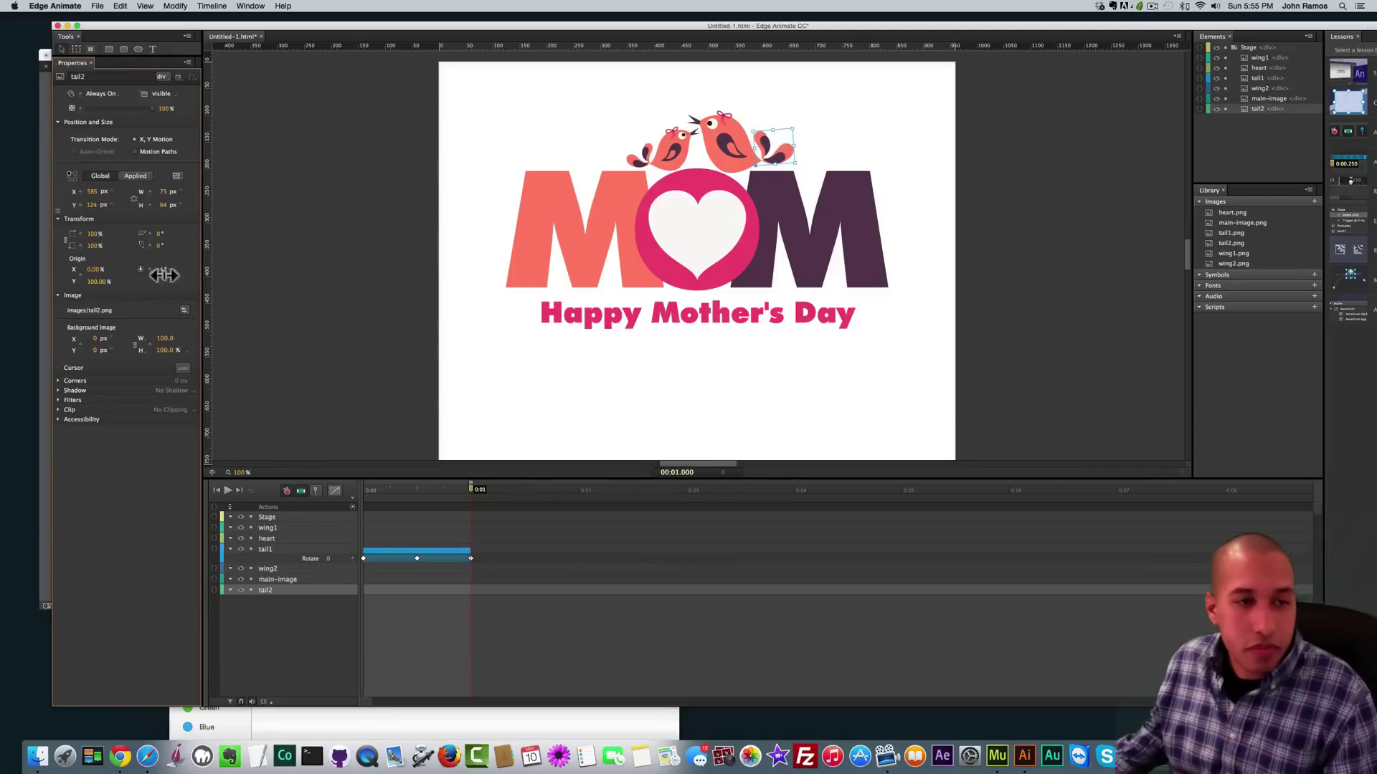
pyautogui.click(161, 269)
pyautogui.write('0')
pyautogui.press('Return')
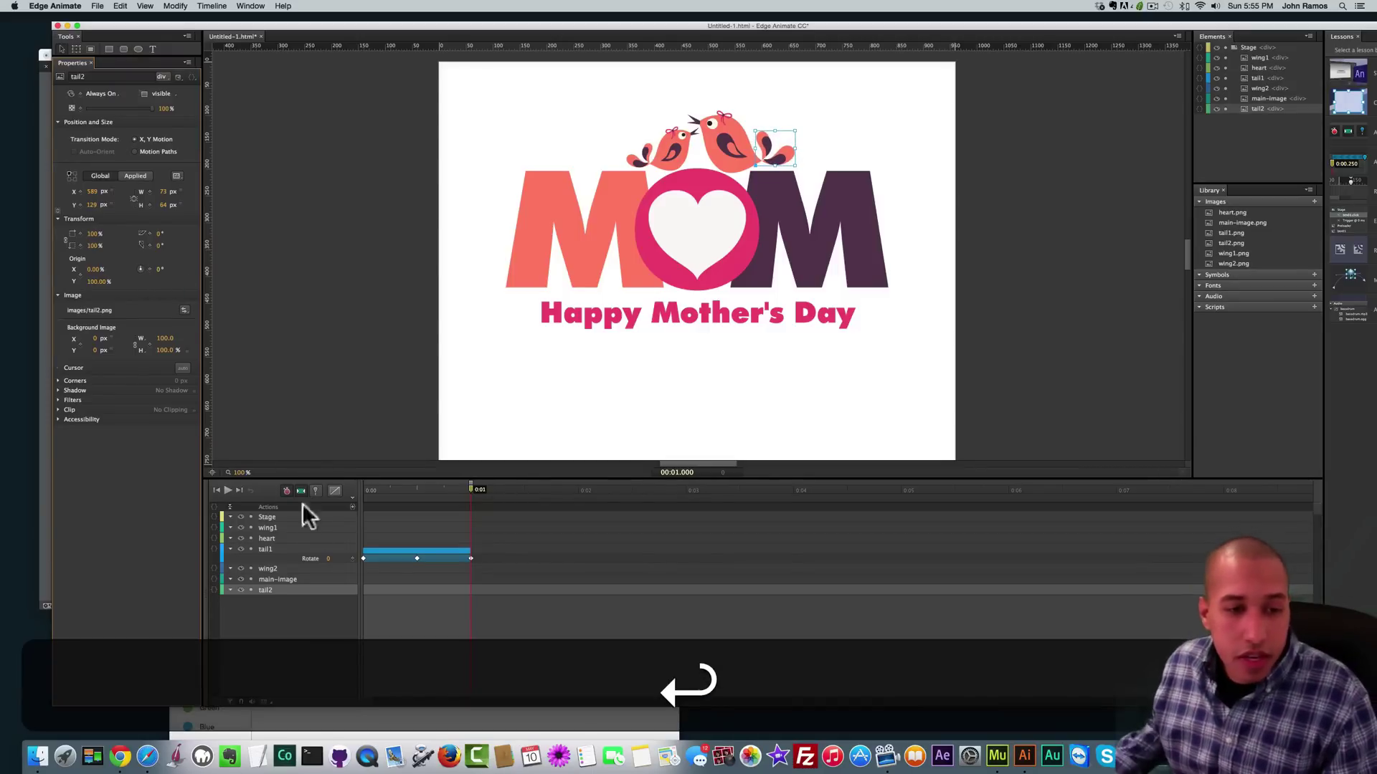
# - Add a rotation keyframe for tail2 at 0 seconds and rotate it to -12° at 0.5 seconds
pyautogui.moveTo(473, 499); pyautogui.dragTo(320, 495)
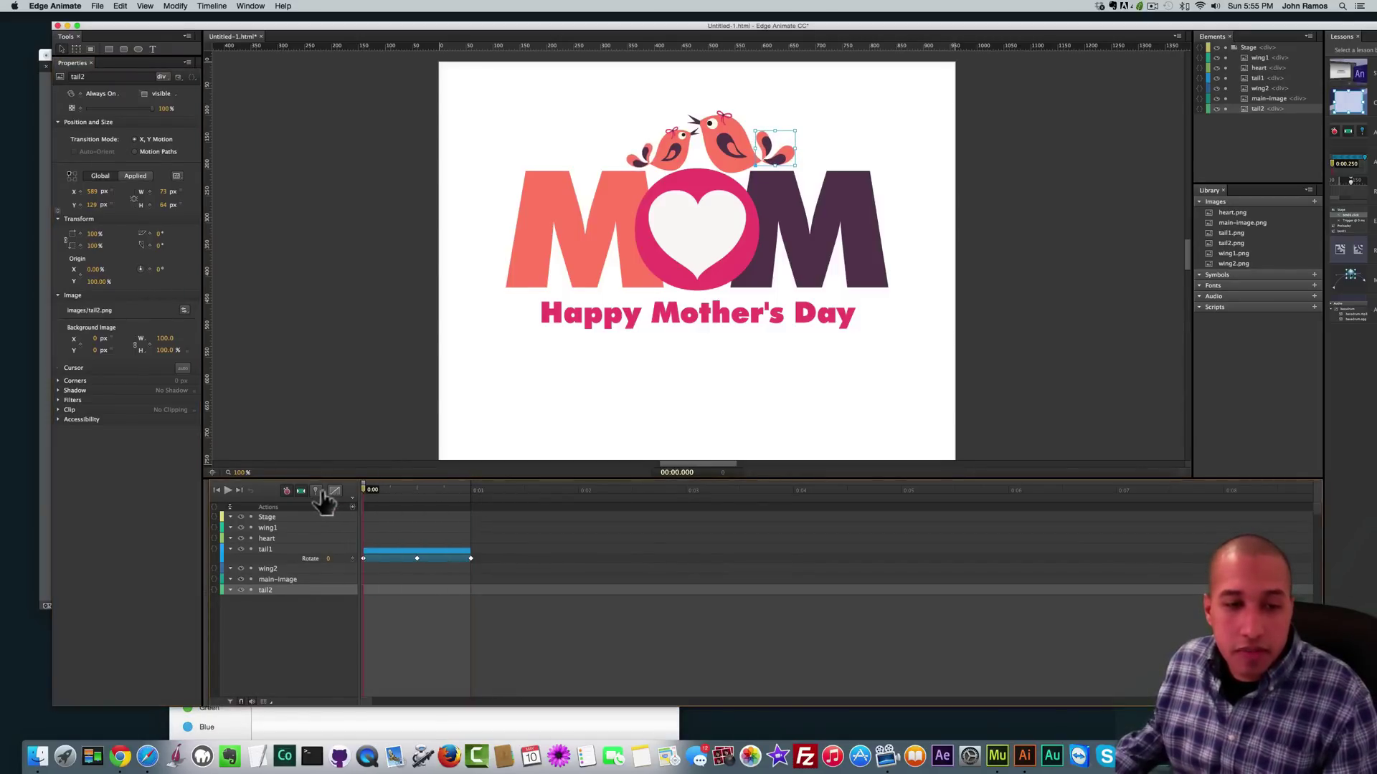
pyautogui.click(149, 266)
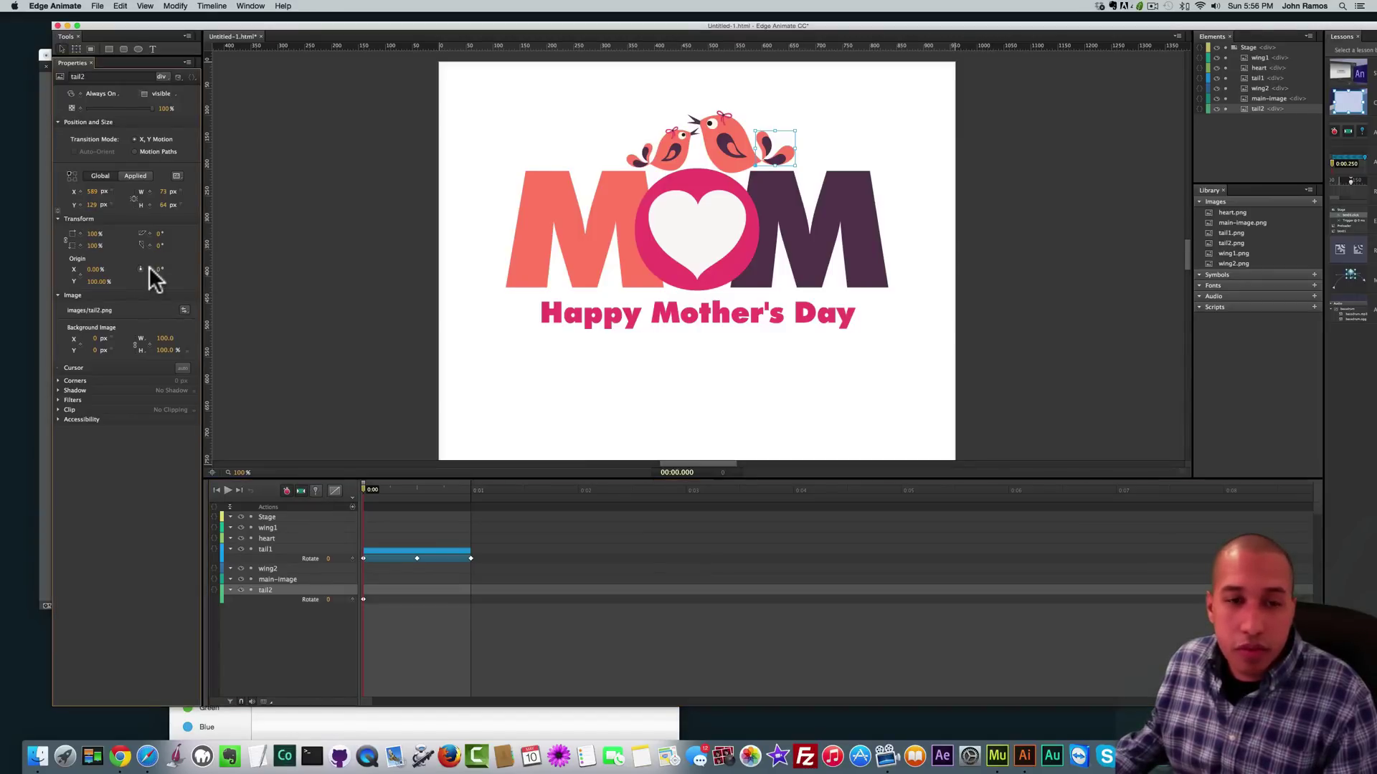
pyautogui.moveTo(364, 492); pyautogui.dragTo(418, 496)
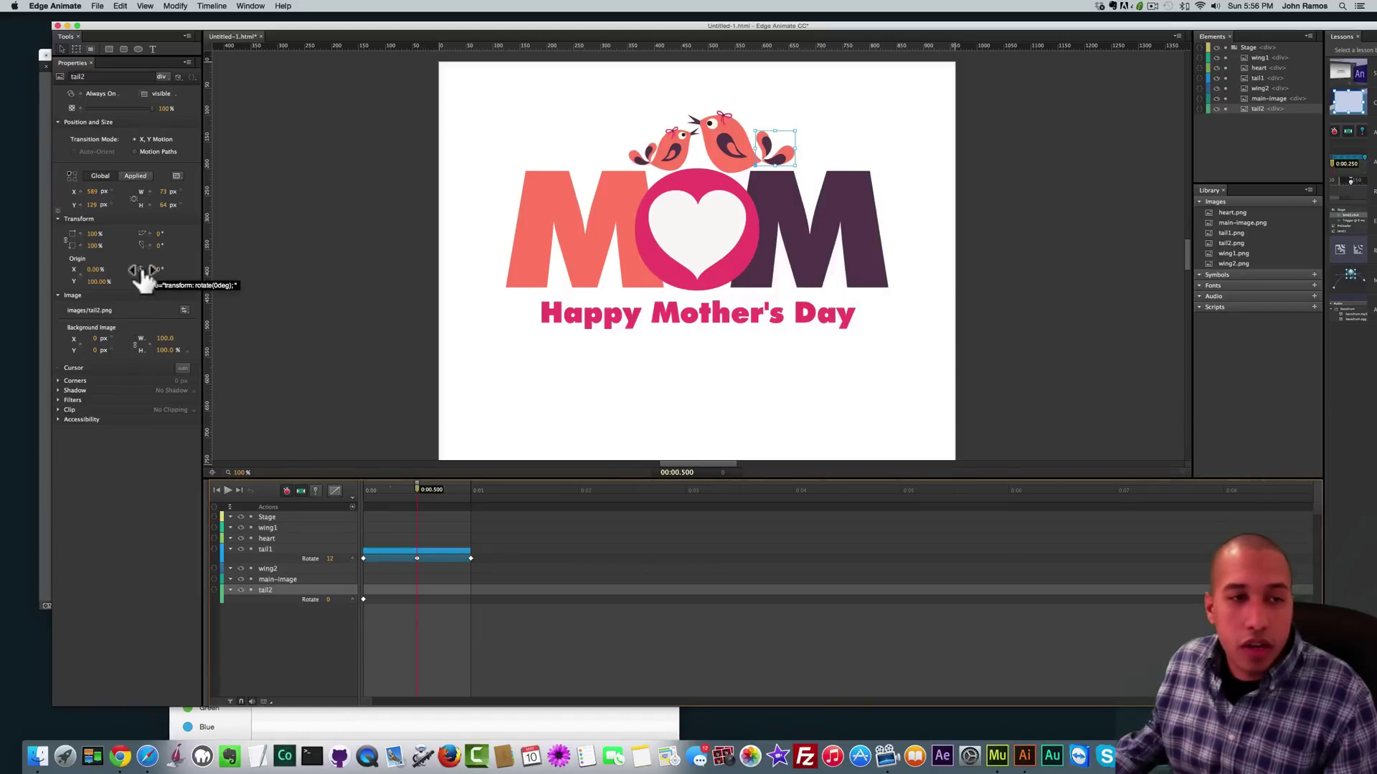
pyautogui.moveTo(139, 265); pyautogui.dragTo(137, 266)
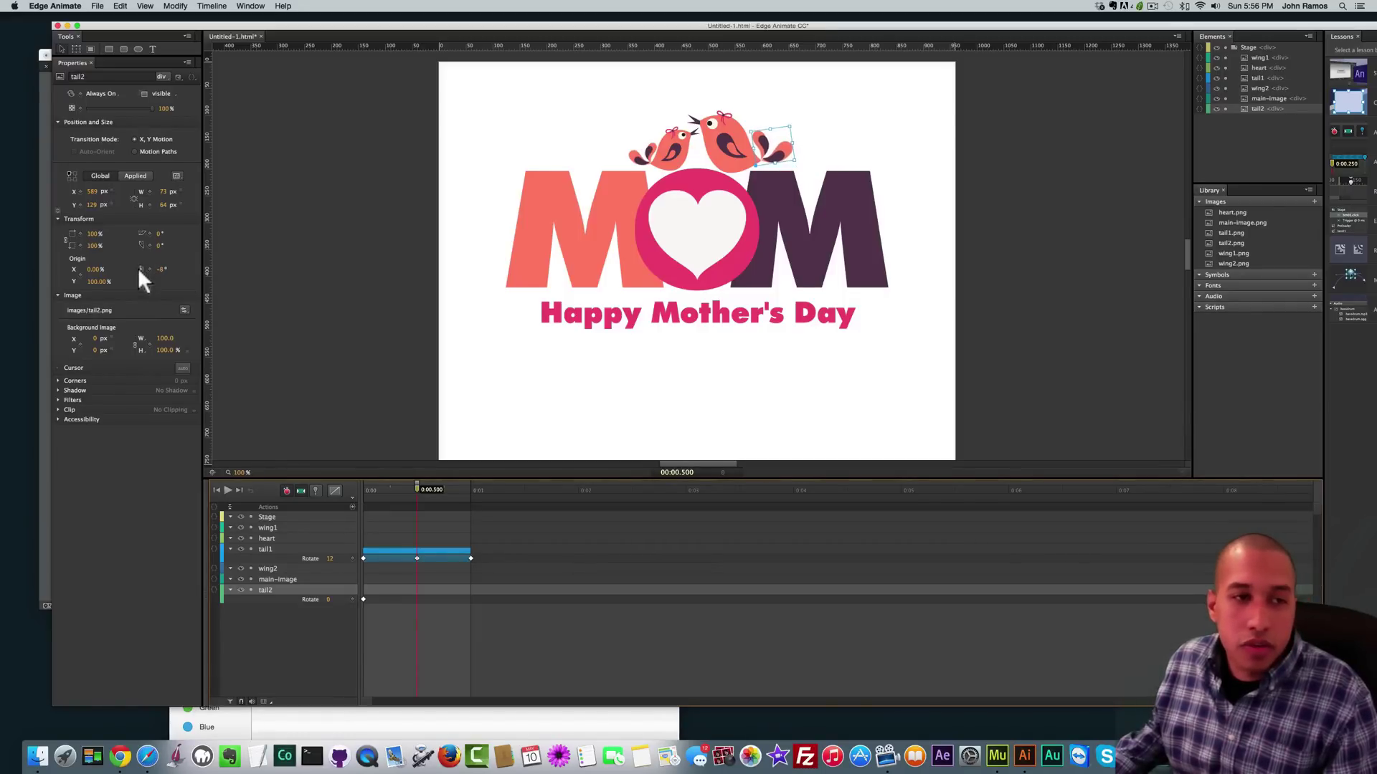
pyautogui.moveTo(139, 270); pyautogui.dragTo(138, 269)
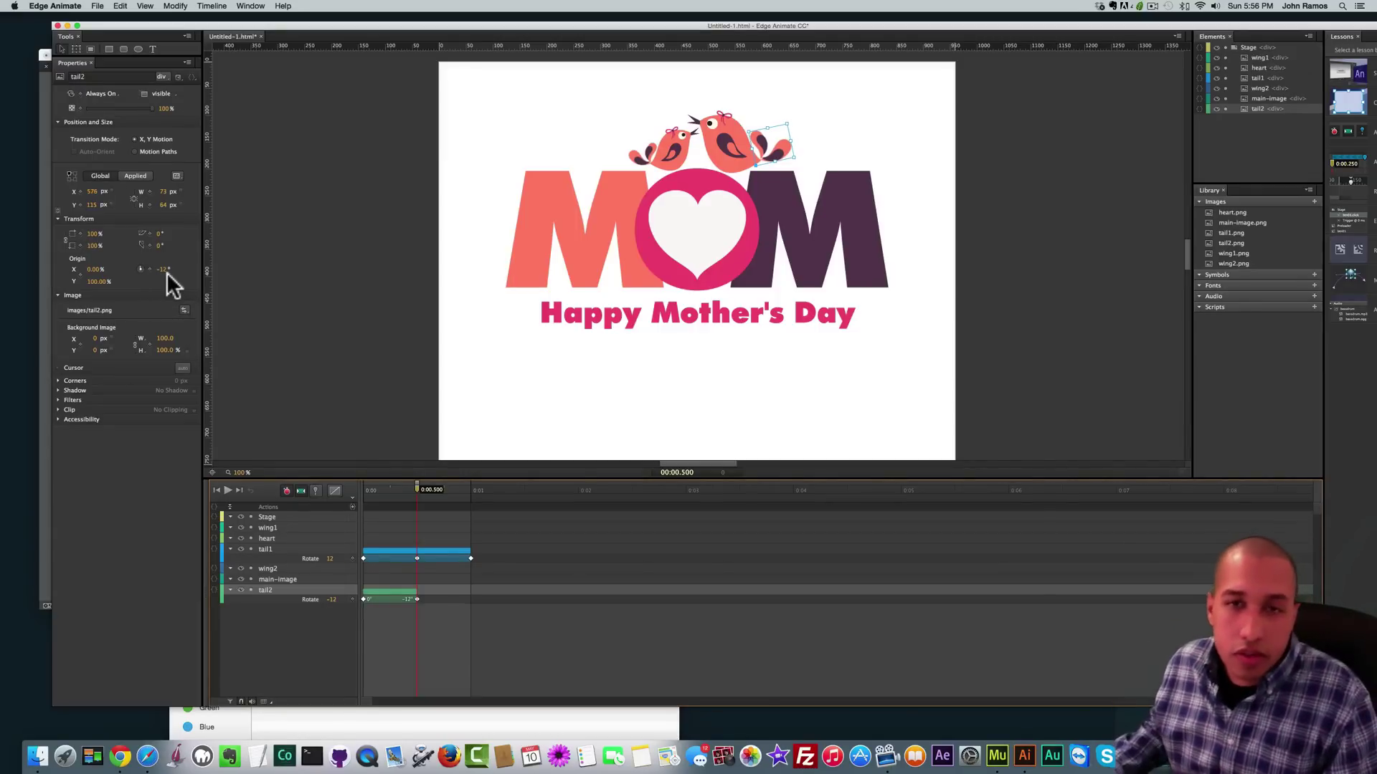
# - Set tail2's rotation back to 0° at the 1-second mark to complete its wag
pyautogui.moveTo(424, 495); pyautogui.dragTo(475, 500)
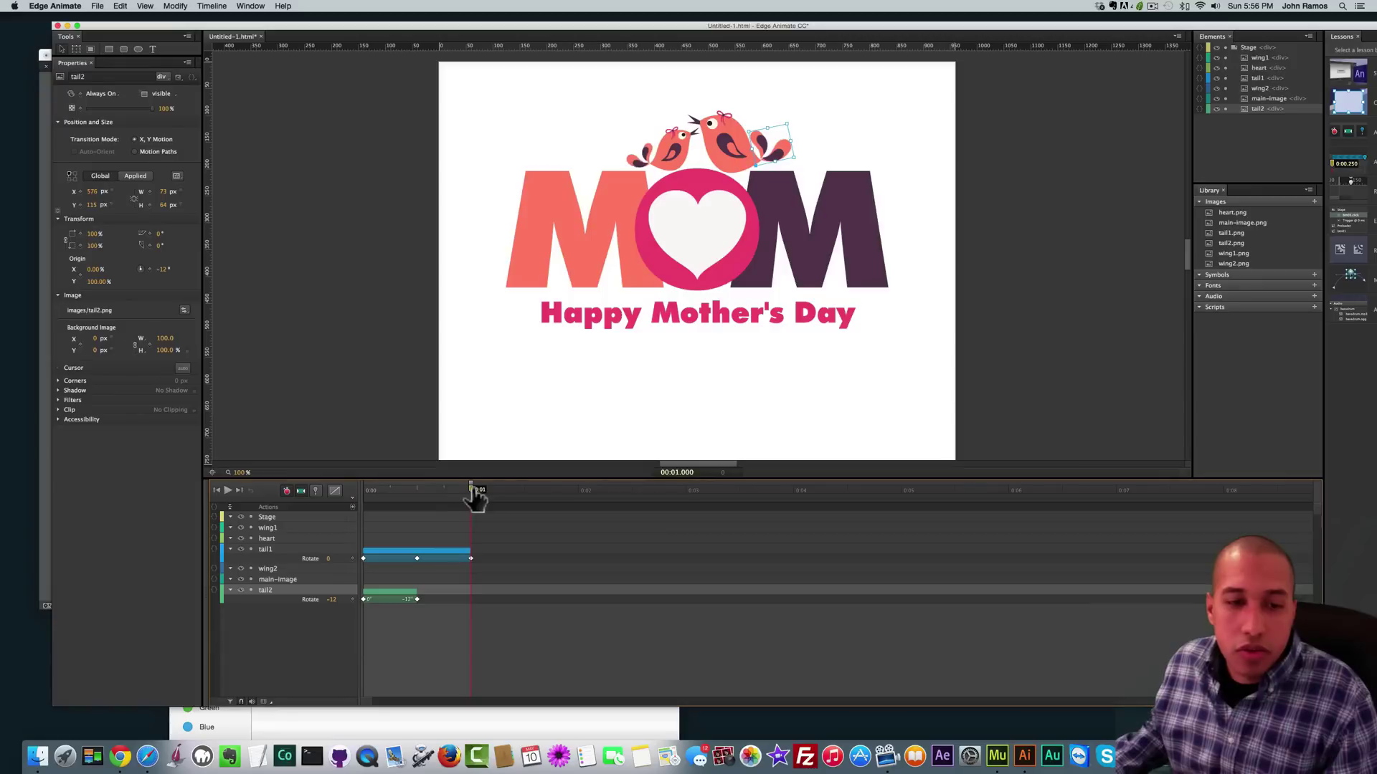
pyautogui.click(158, 269)
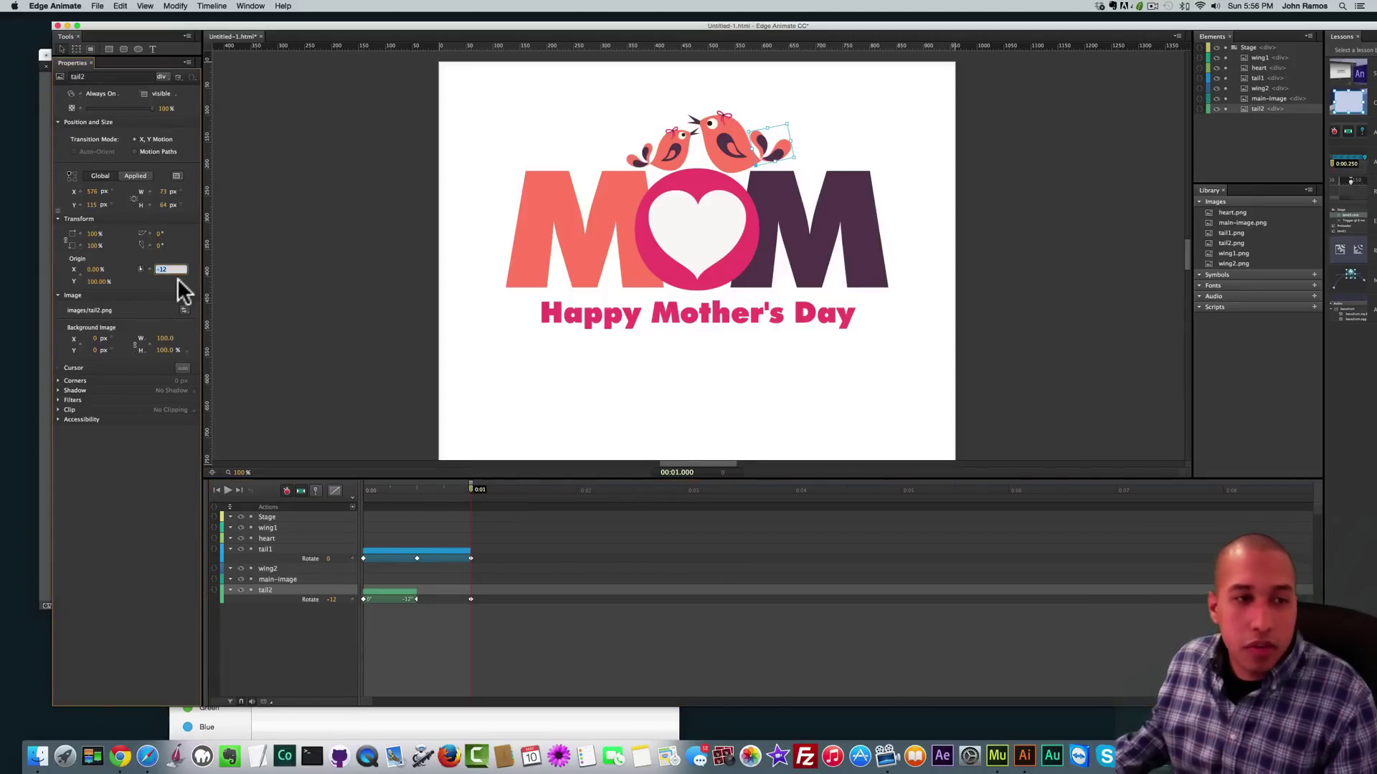
pyautogui.write('0')
pyautogui.press('Return')
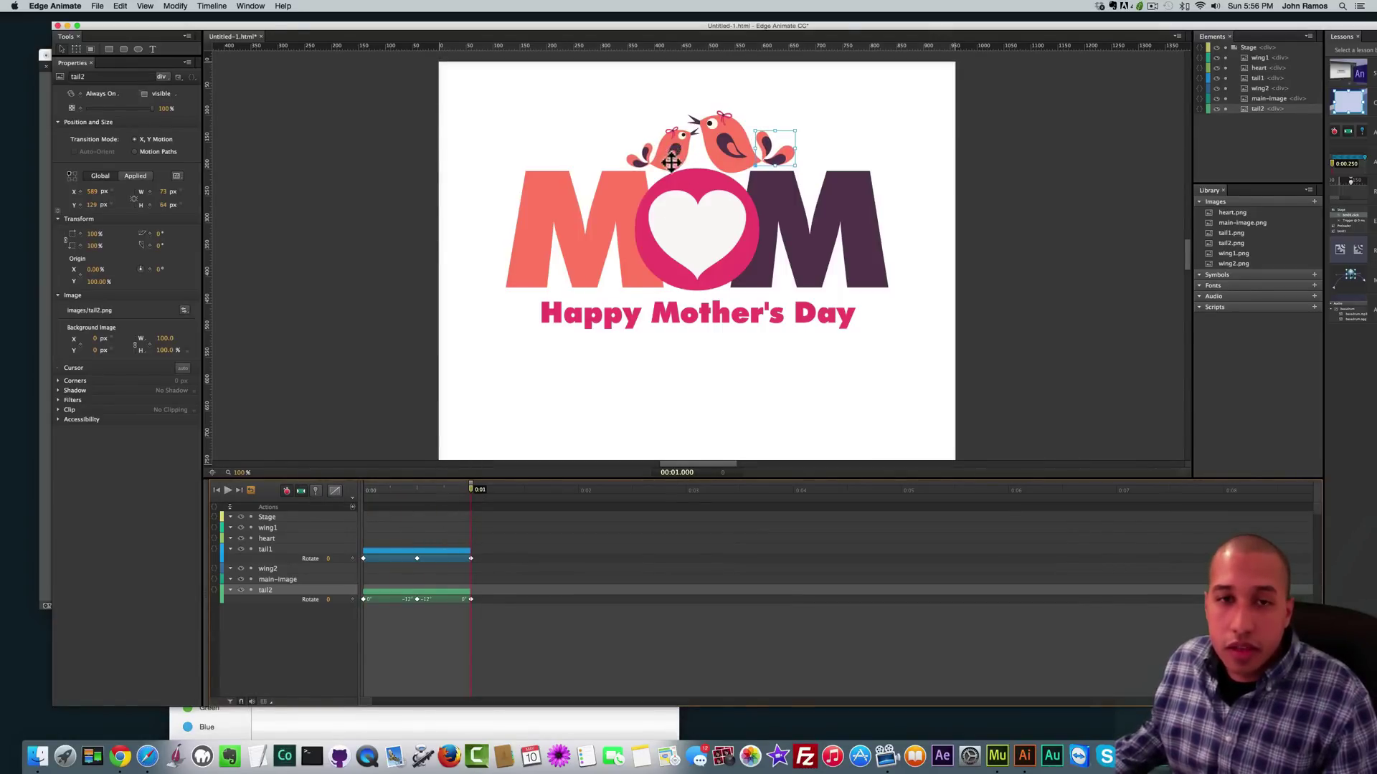
# - Set the wing1 image's transform origin to X 100% and Y 0%
pyautogui.click(381, 200)
pyautogui.click(263, 529)
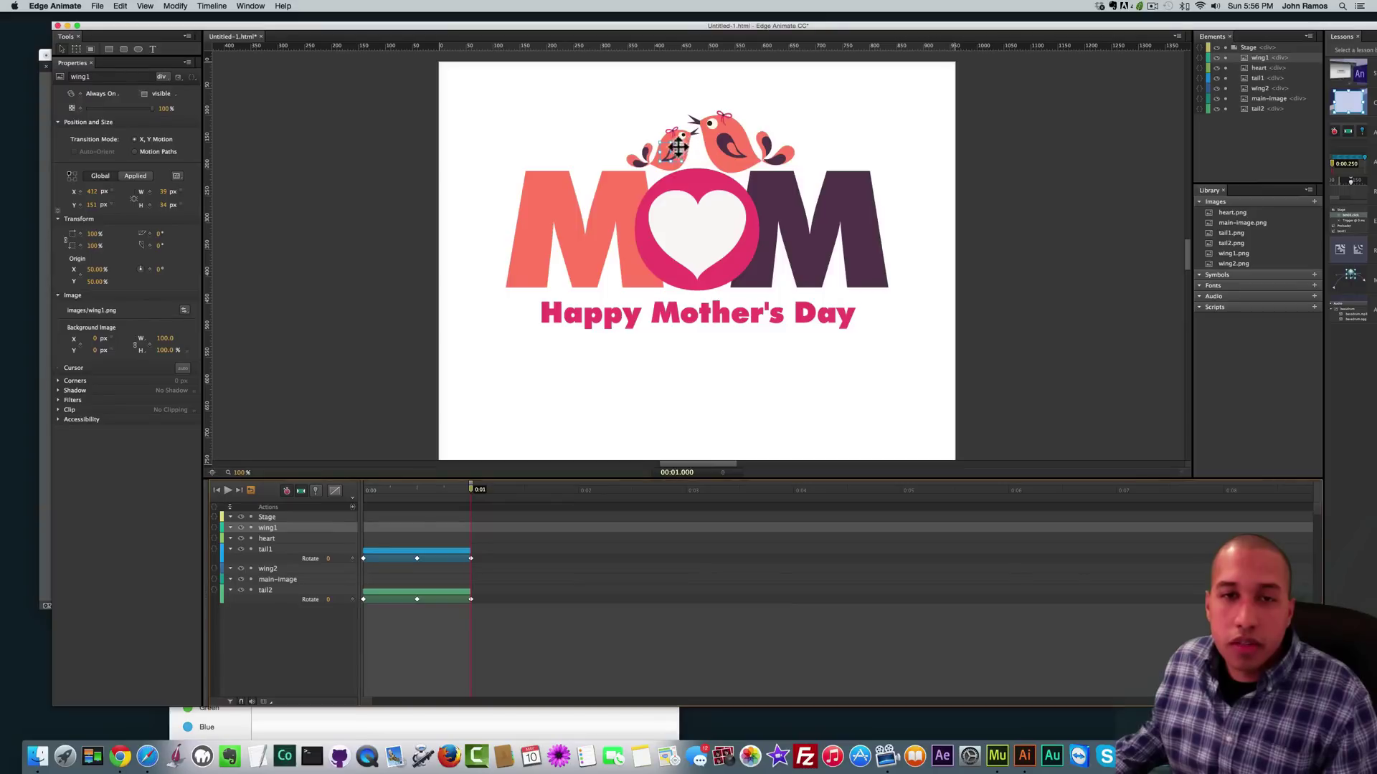
pyautogui.click(116, 270)
pyautogui.write('100')
pyautogui.press('Return')
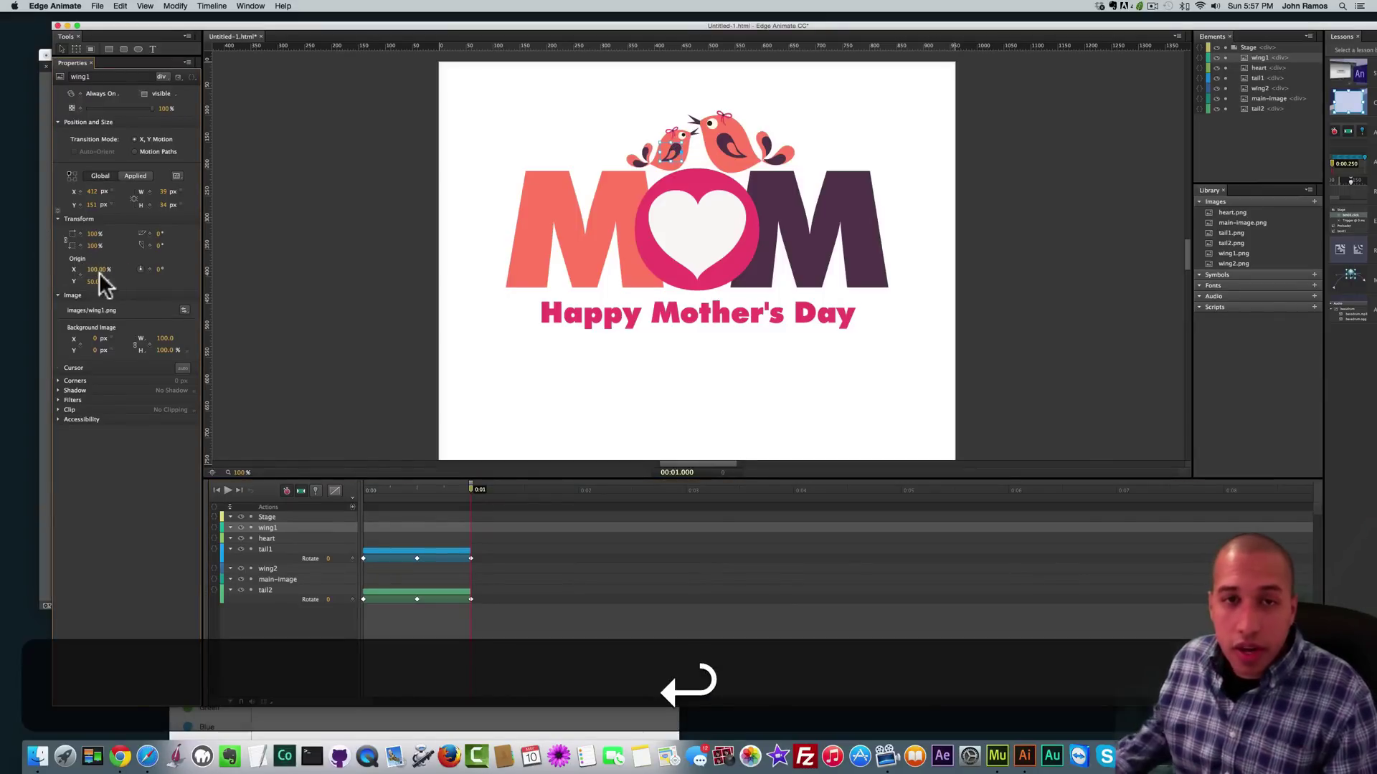
pyautogui.click(108, 283)
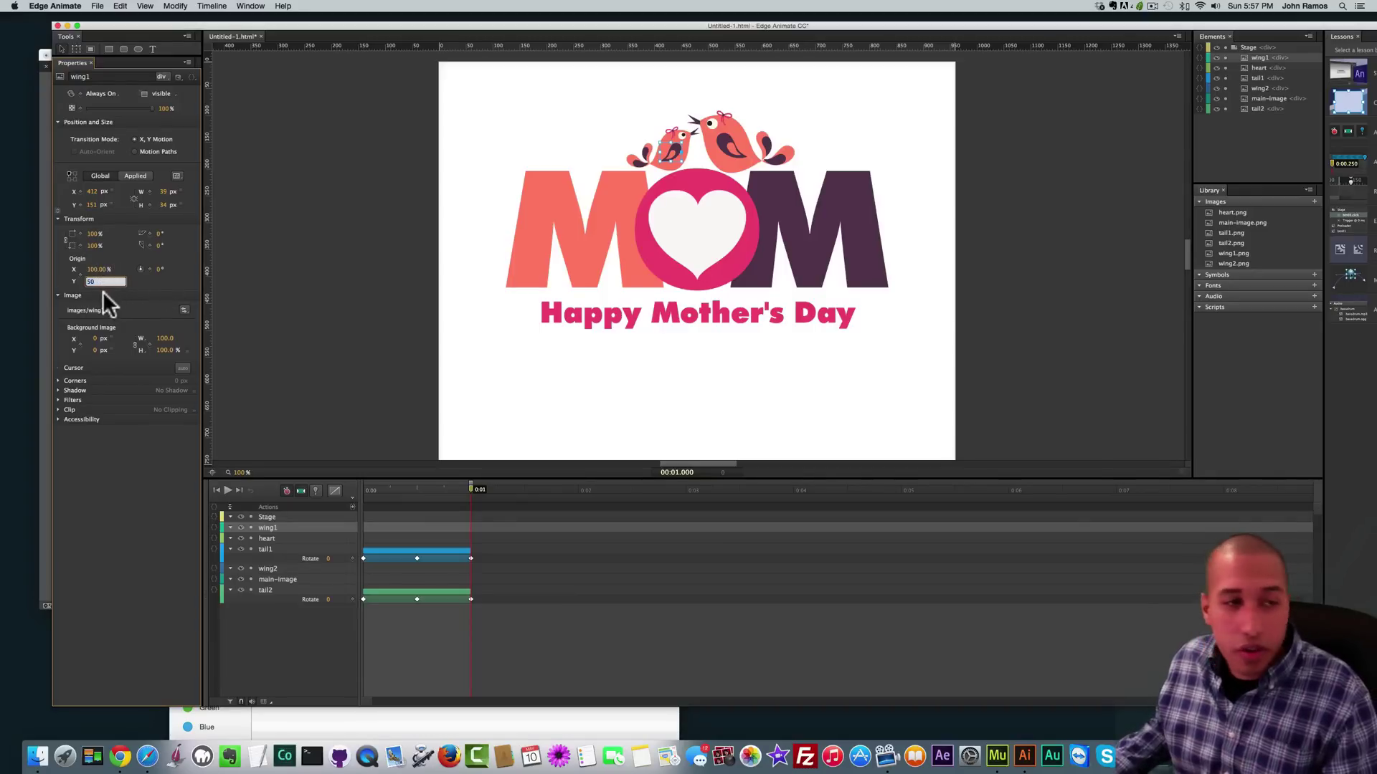
pyautogui.write('100')
pyautogui.press('Return')
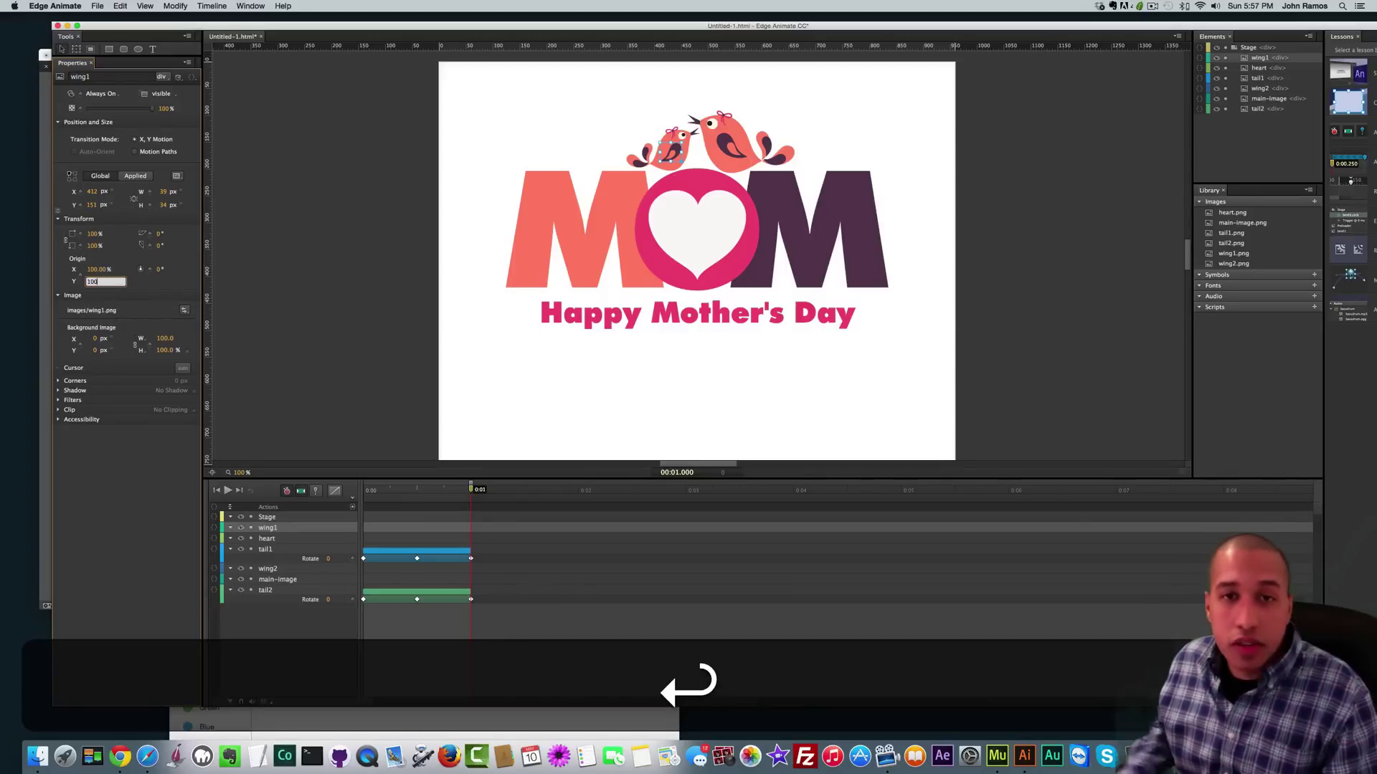
pyautogui.click(88, 281)
pyautogui.write('0')
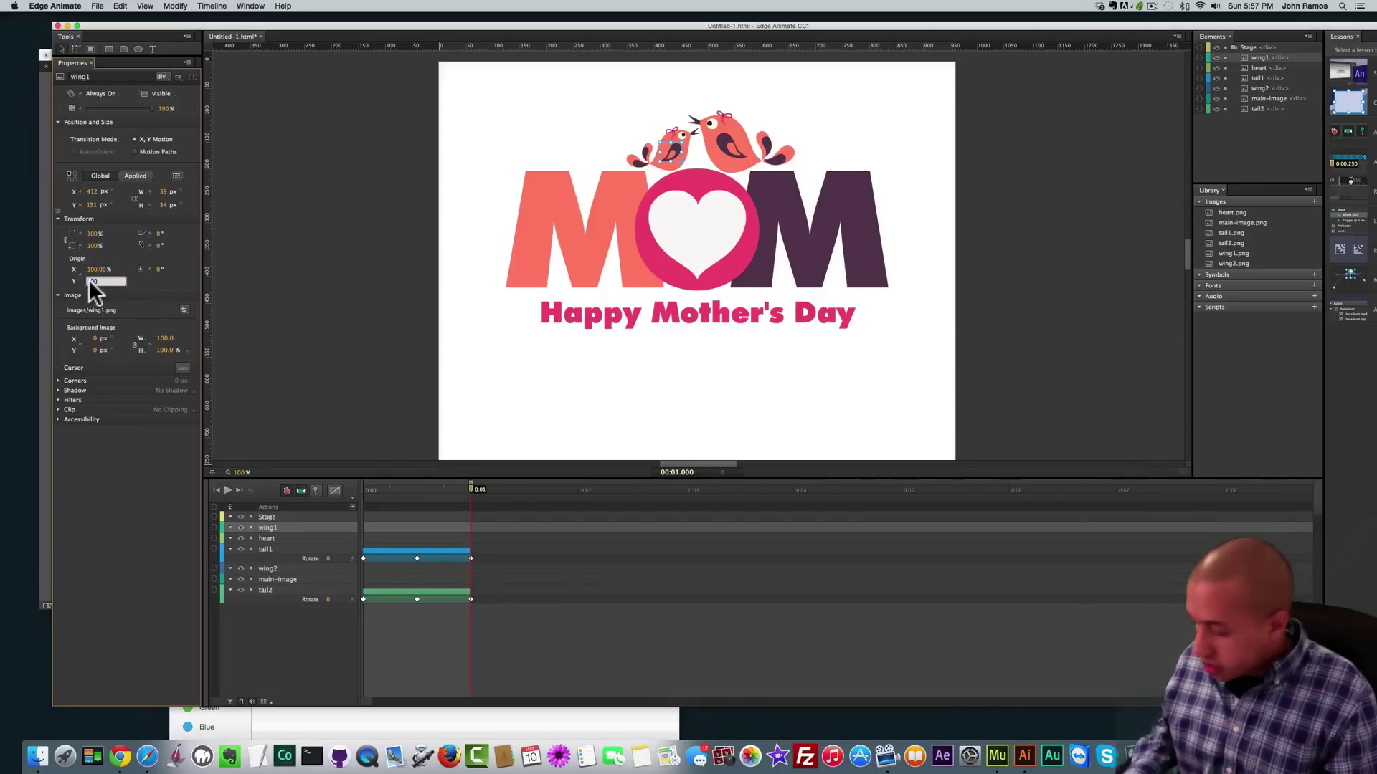
pyautogui.press('Return')
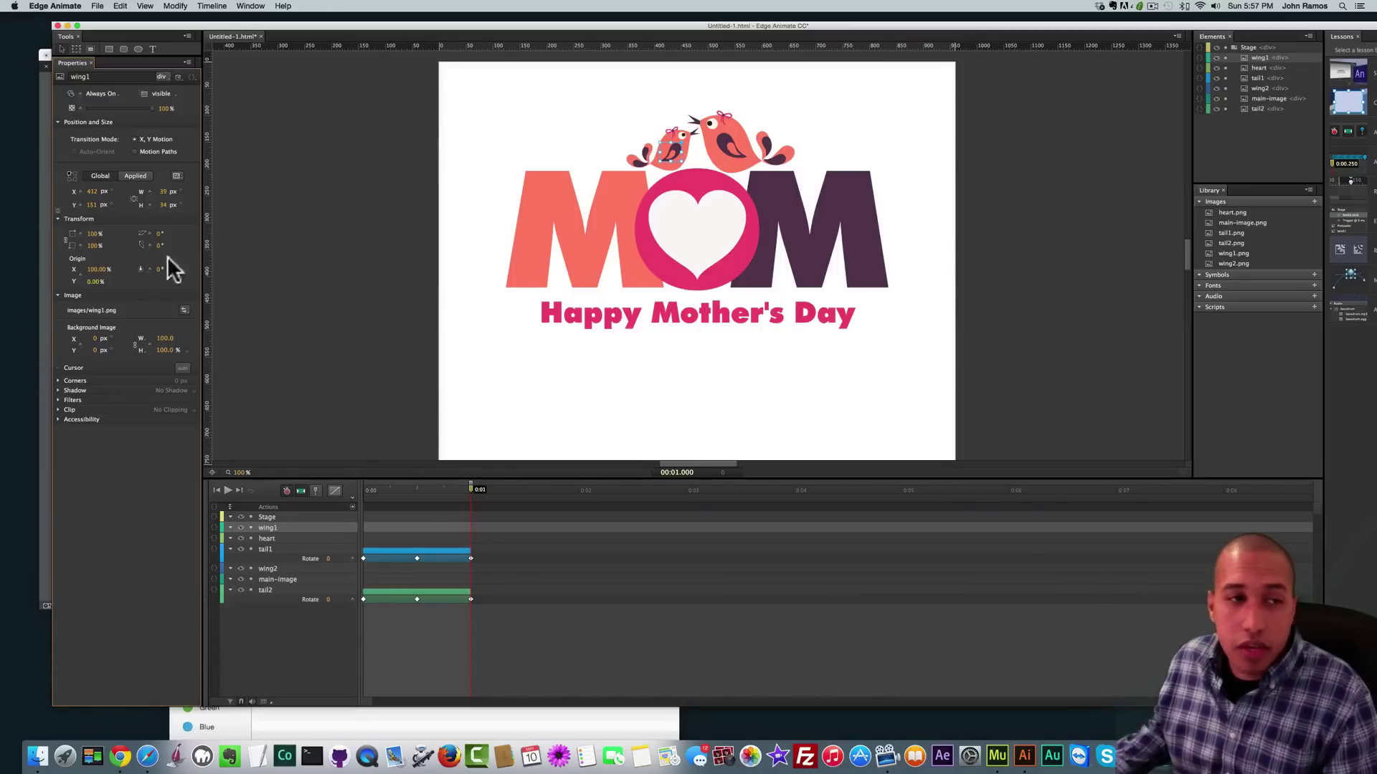
# - Test wing1's rotation around its top-right origin and reset the angle to 0°
pyautogui.moveTo(138, 262); pyautogui.dragTo(133, 260)
pyautogui.click(161, 271)
pyautogui.write('0')
pyautogui.press('Return')
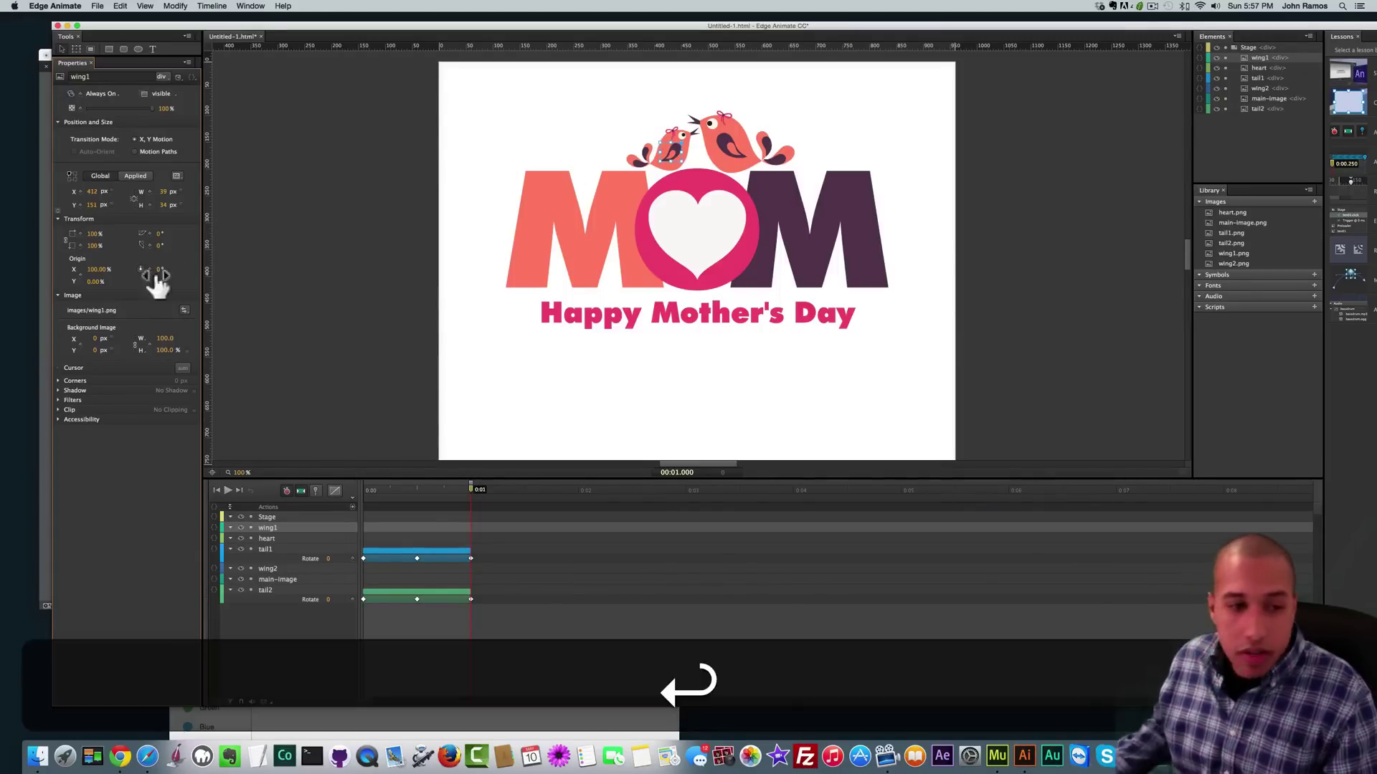
# - Add a rotation keyframe for wing1 at 0 seconds and rotate it to 20° at 0.5 seconds
pyautogui.click(364, 490)
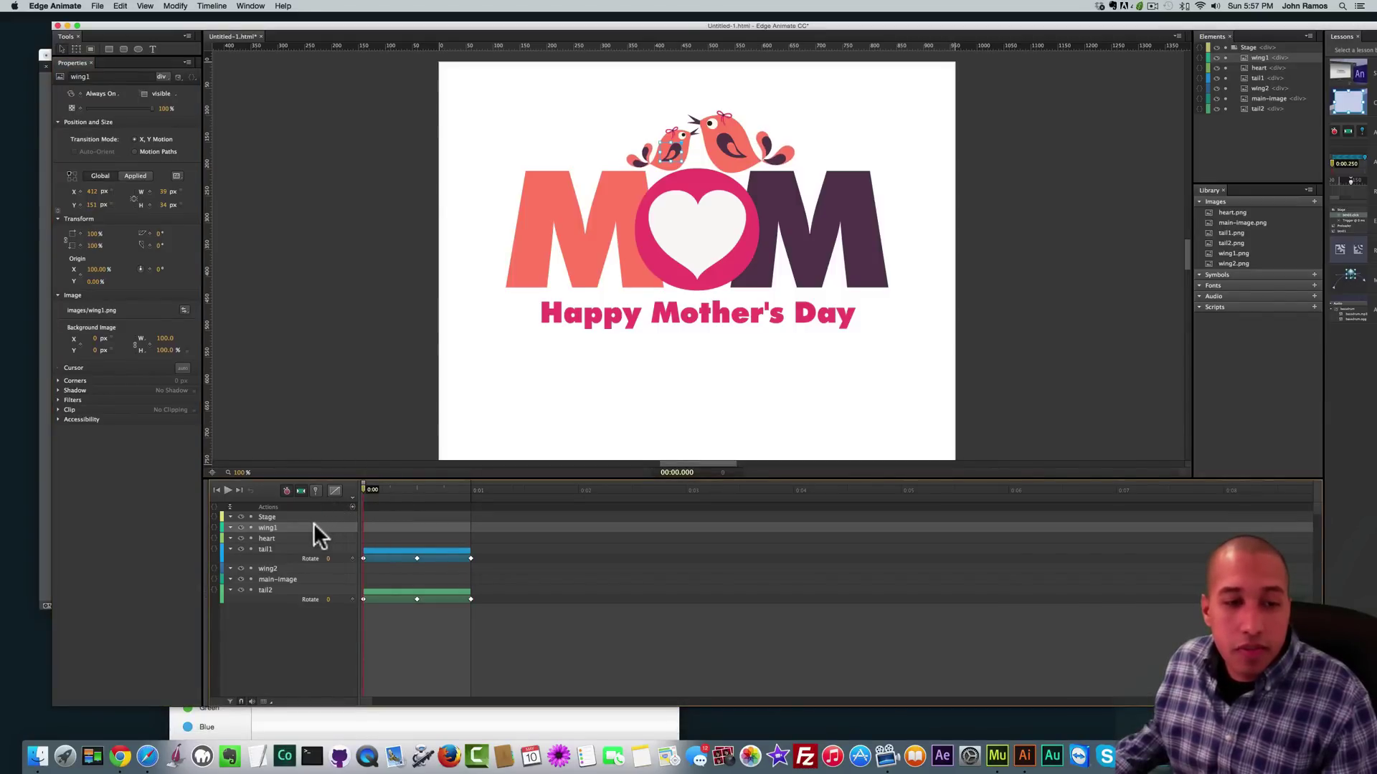
pyautogui.click(149, 267)
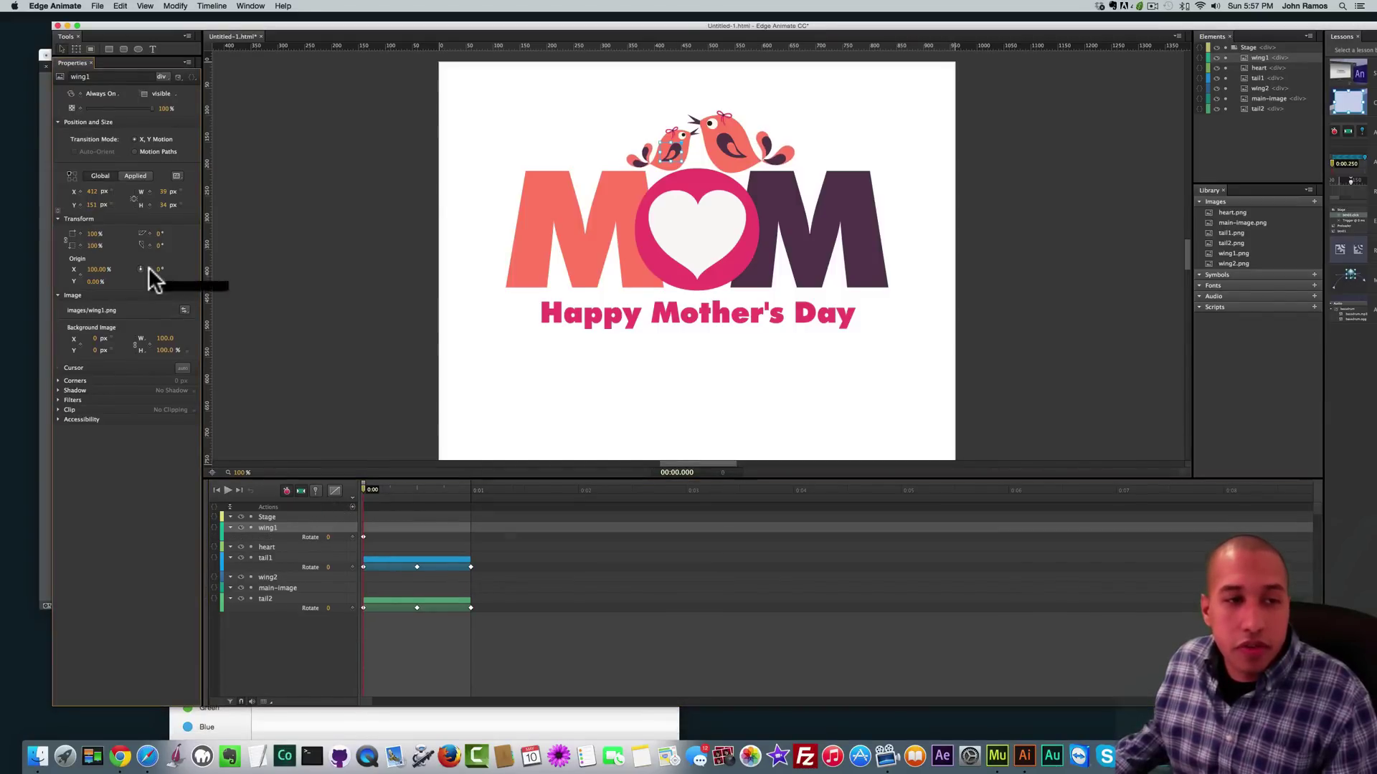
pyautogui.moveTo(364, 494); pyautogui.dragTo(419, 499)
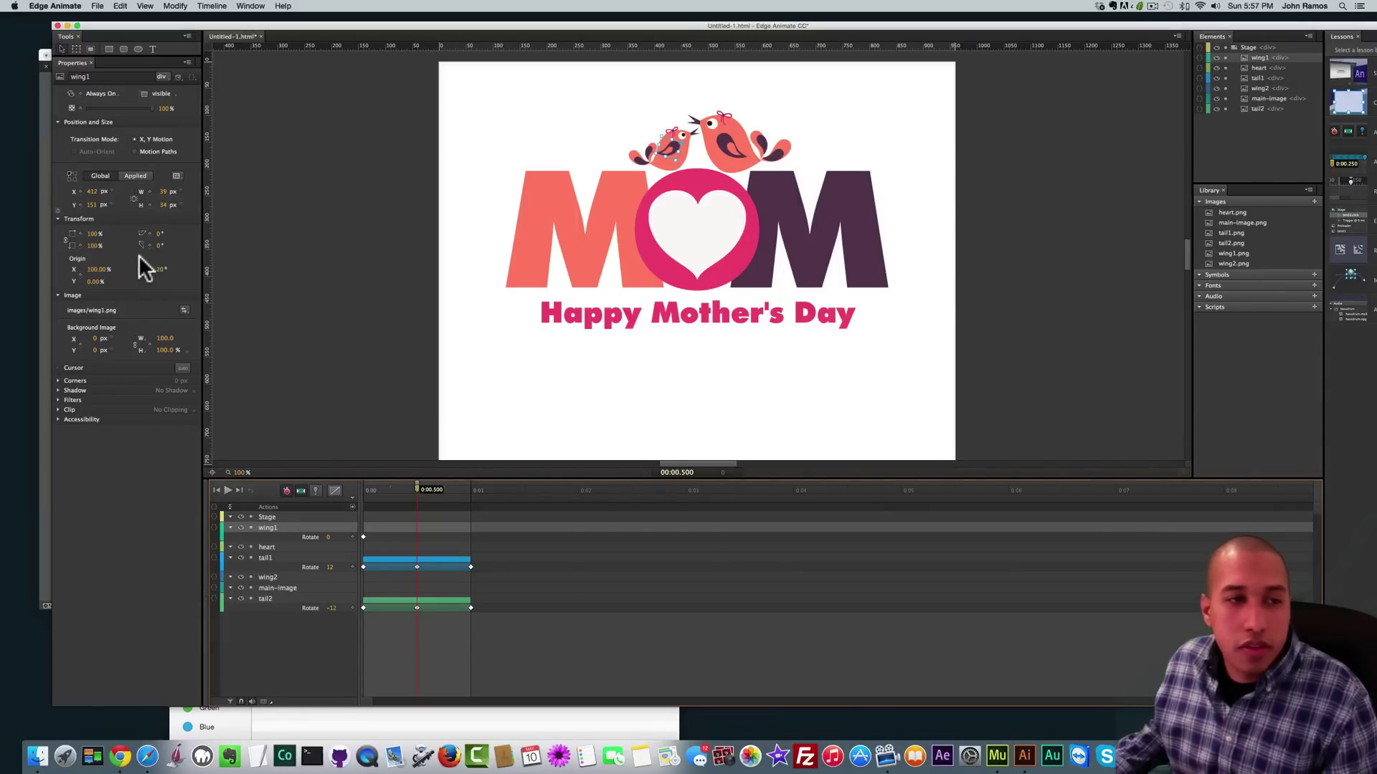
pyautogui.press('Return')
# - Set wing1's rotation back to 0° at the 1-second mark and play the animation from the start
pyautogui.moveTo(416, 493); pyautogui.dragTo(472, 495)
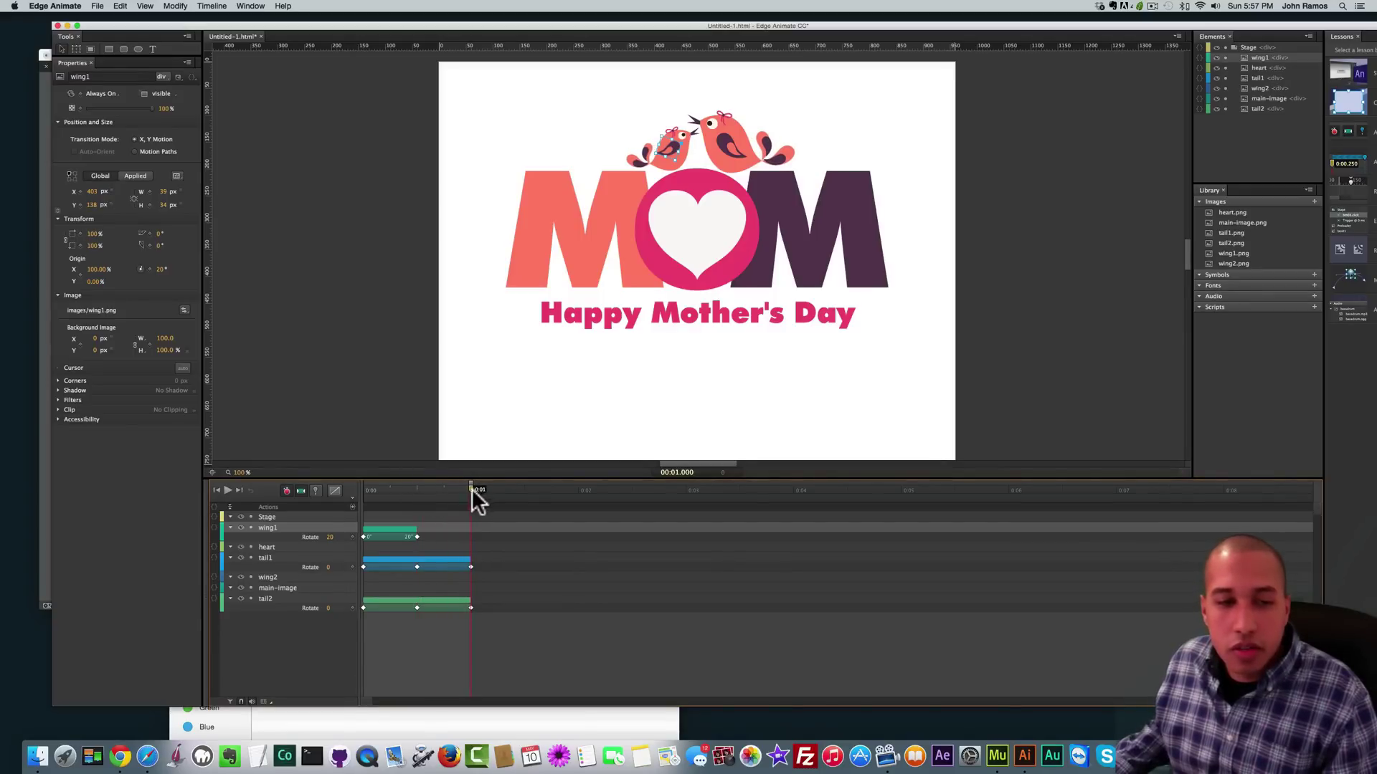
pyautogui.click(152, 270)
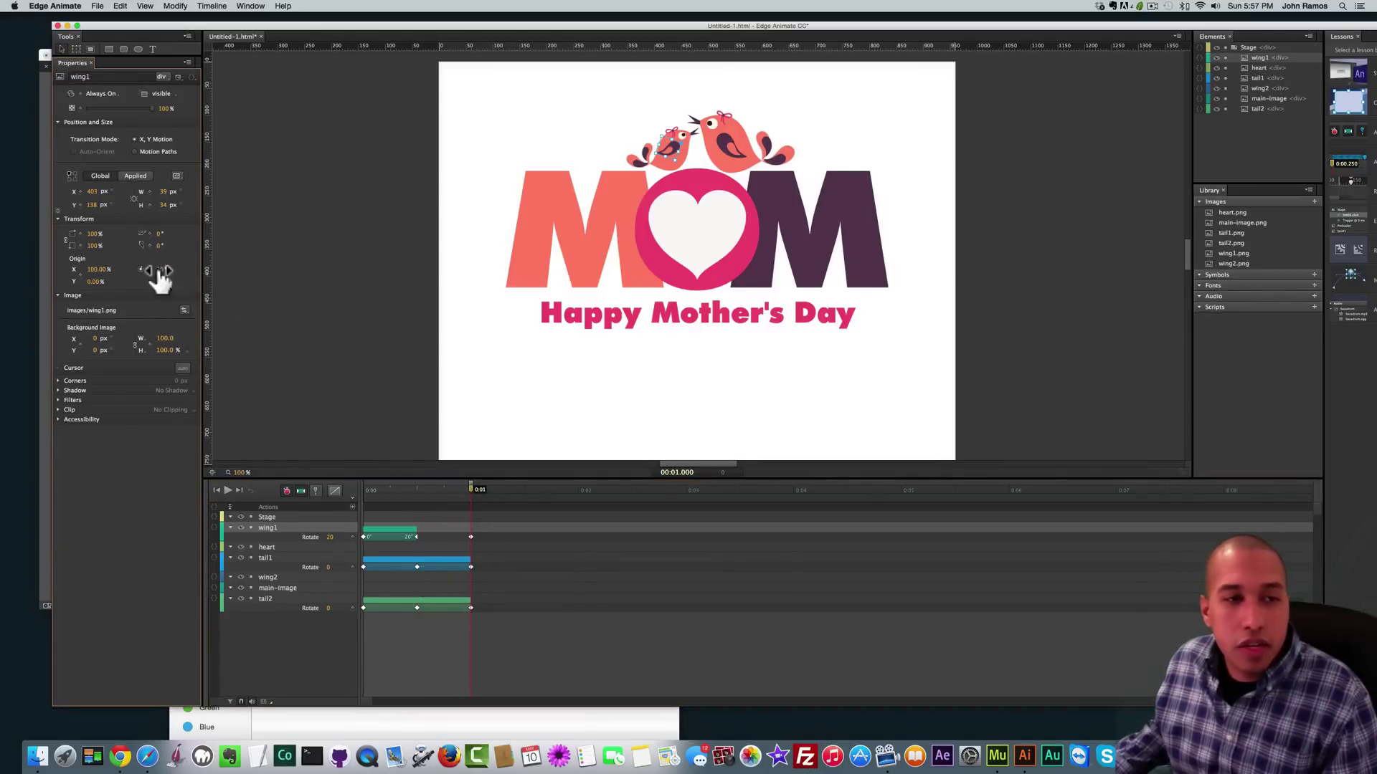
pyautogui.write('0')
pyautogui.press('Return')
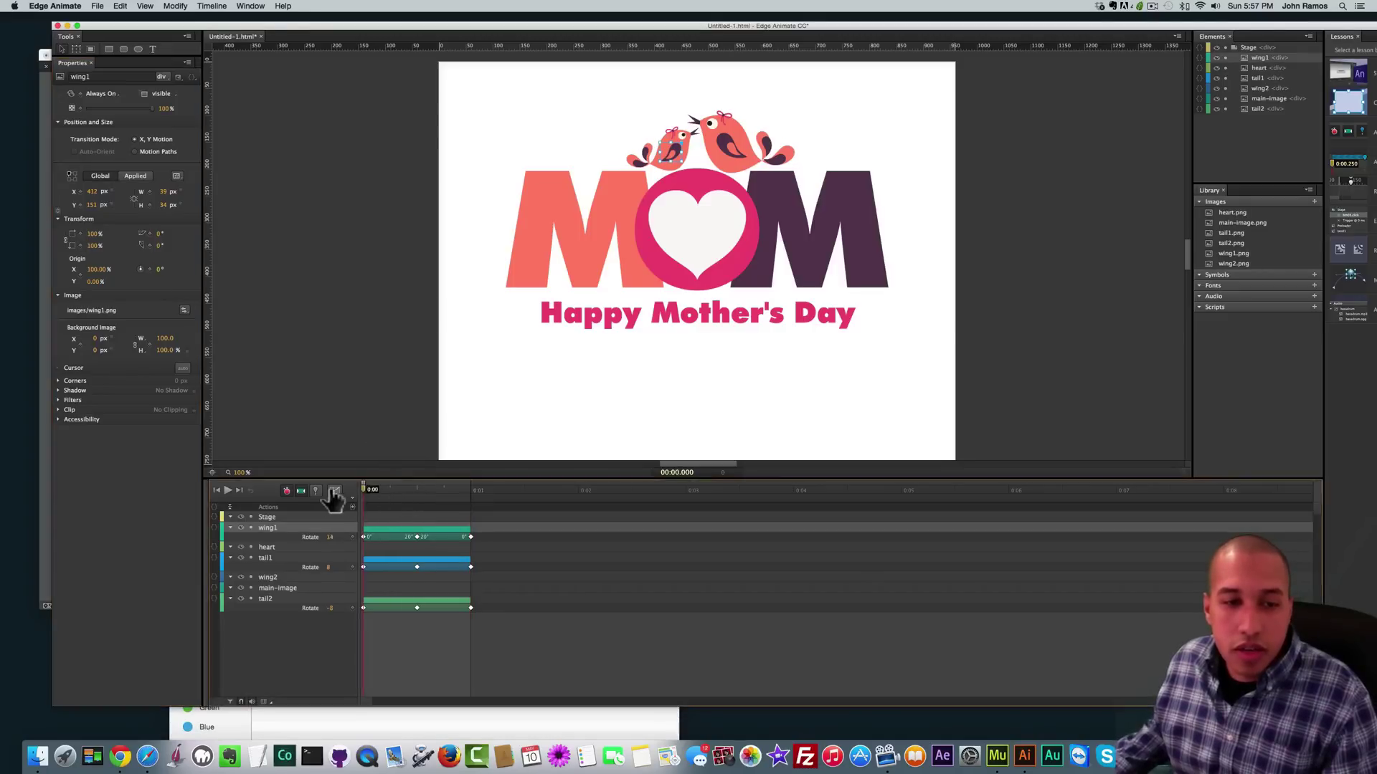
pyautogui.press('space')
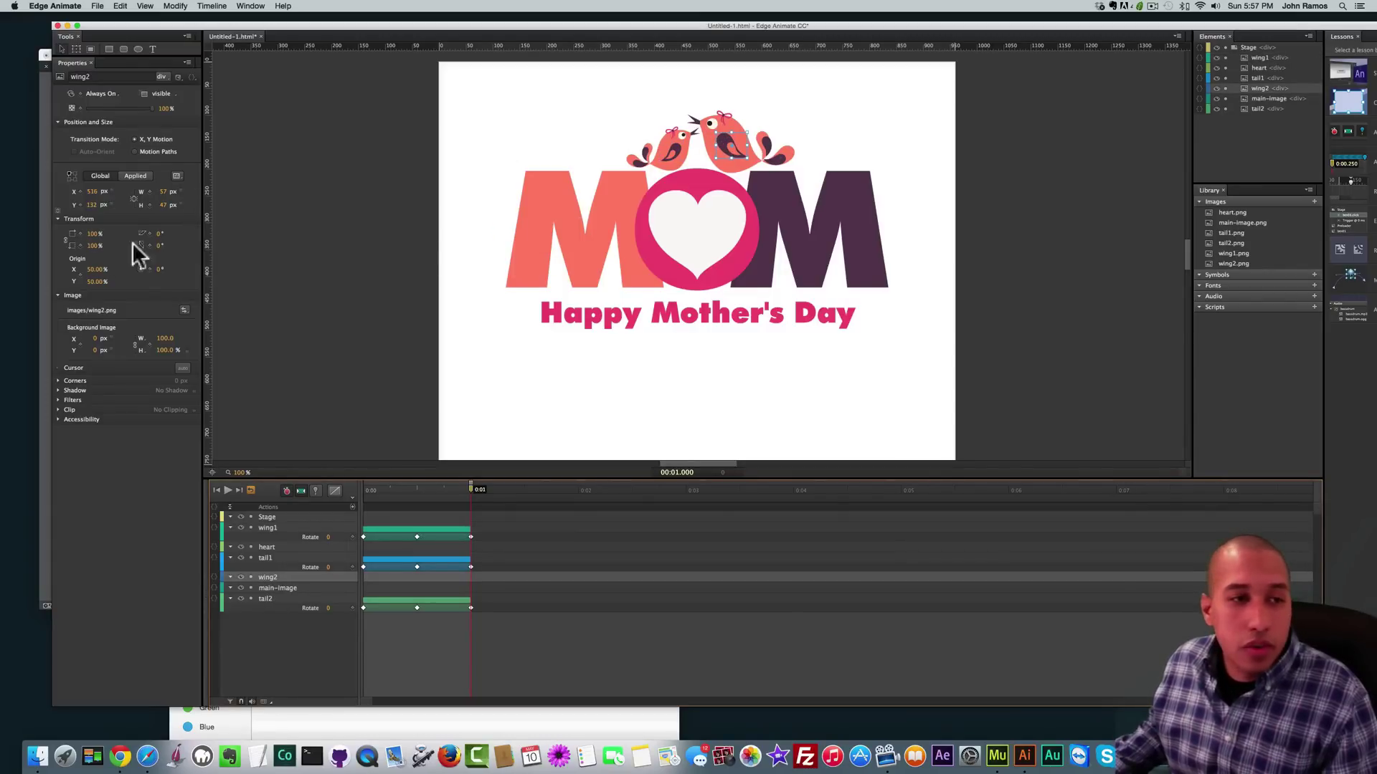
# - Set the wing2 image's transform origin to X 0% and Y 0%
pyautogui.click(93, 267)
pyautogui.write('0')
pyautogui.press('Return')
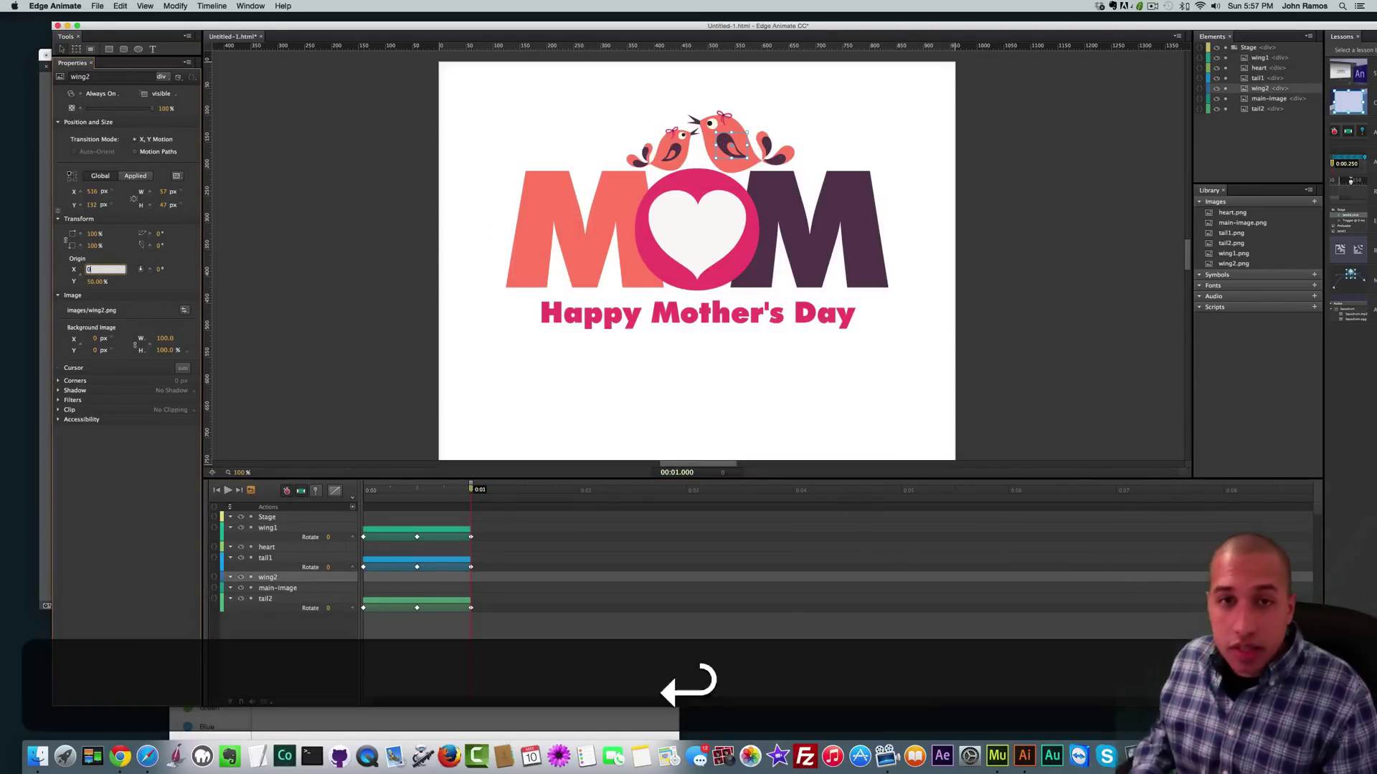
pyautogui.click(95, 280)
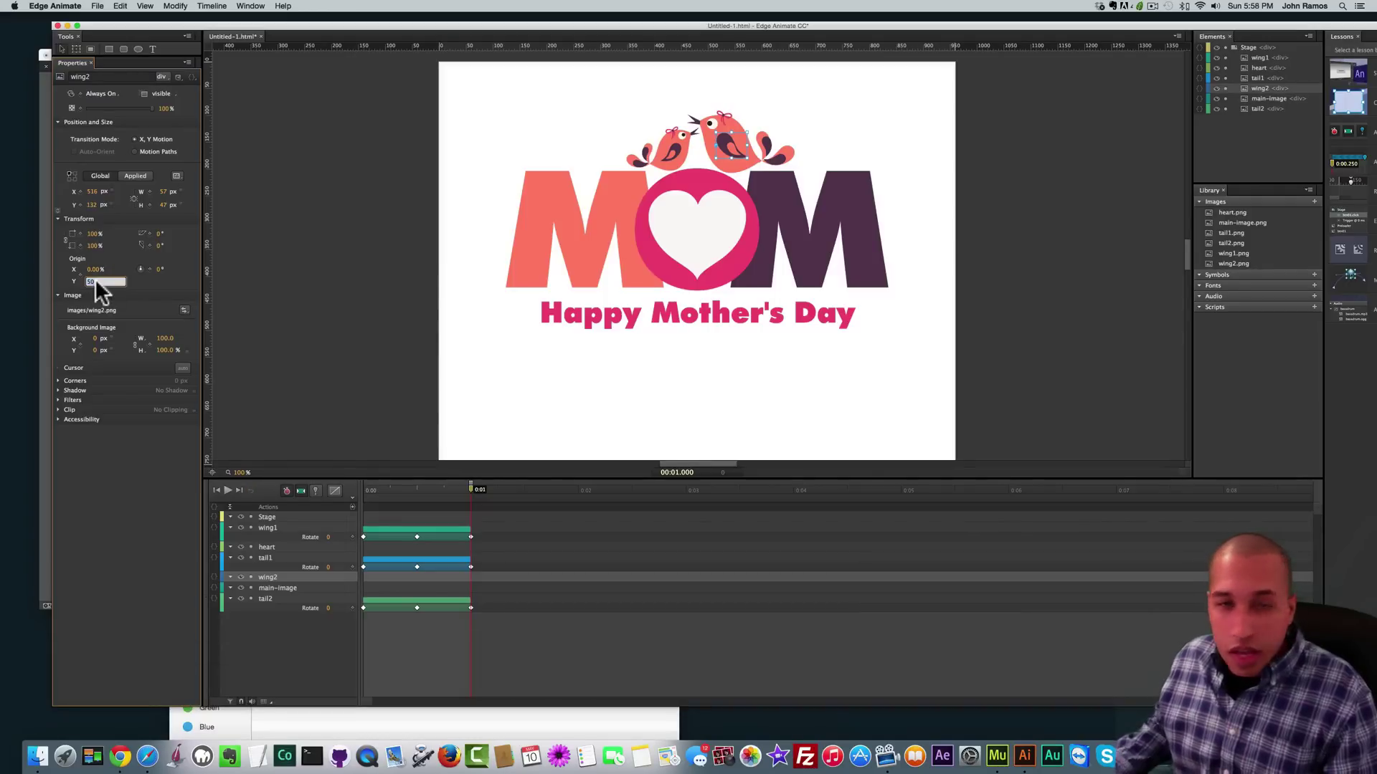
pyautogui.write('0')
pyautogui.press('Return')
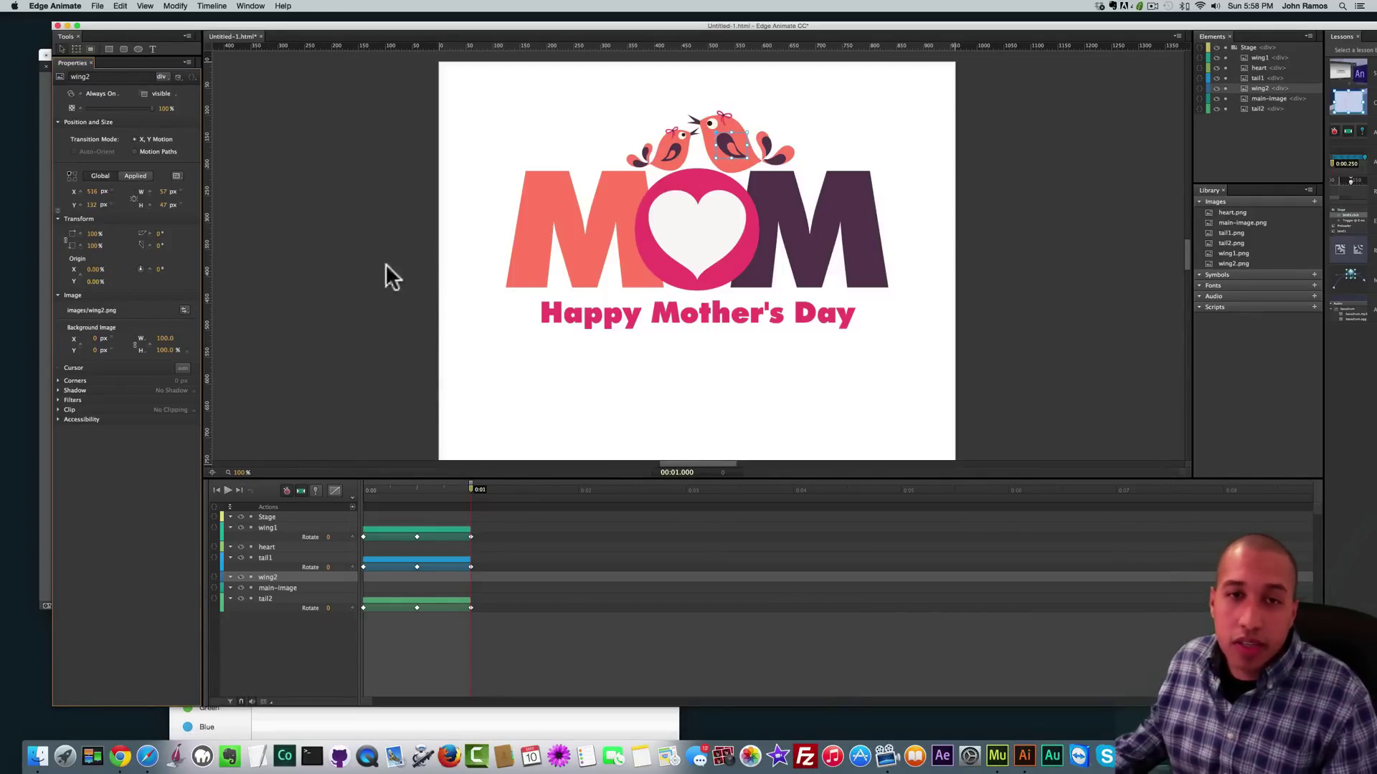
# - Test wing2's rotation around its top-left origin and reset the angle to 0°
pyautogui.moveTo(140, 267); pyautogui.dragTo(142, 275)
pyautogui.click(161, 268)
pyautogui.write('0')
pyautogui.press('Return')
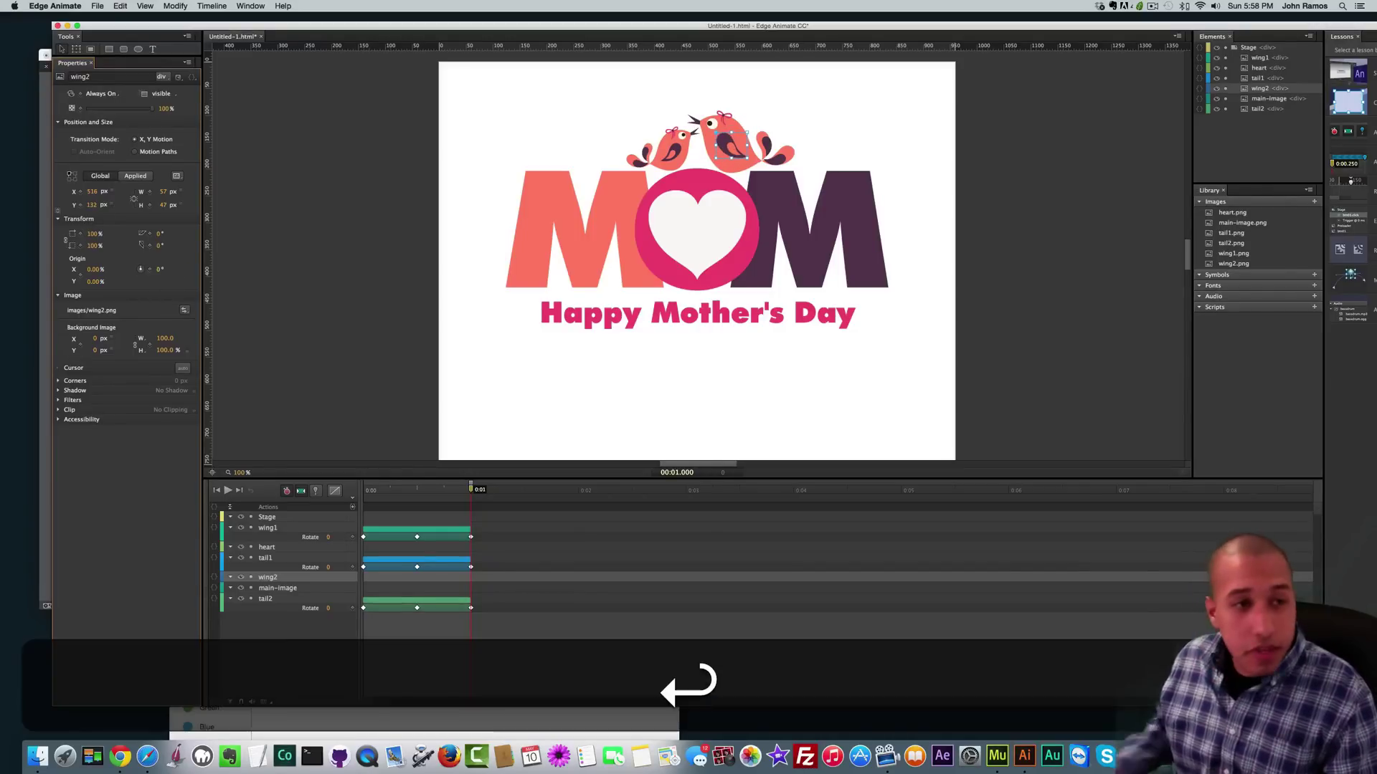
# - Add a rotation keyframe for wing2 at 0 seconds and rotate it to -20° at 0.5 seconds
pyautogui.moveTo(470, 493); pyautogui.dragTo(331, 496)
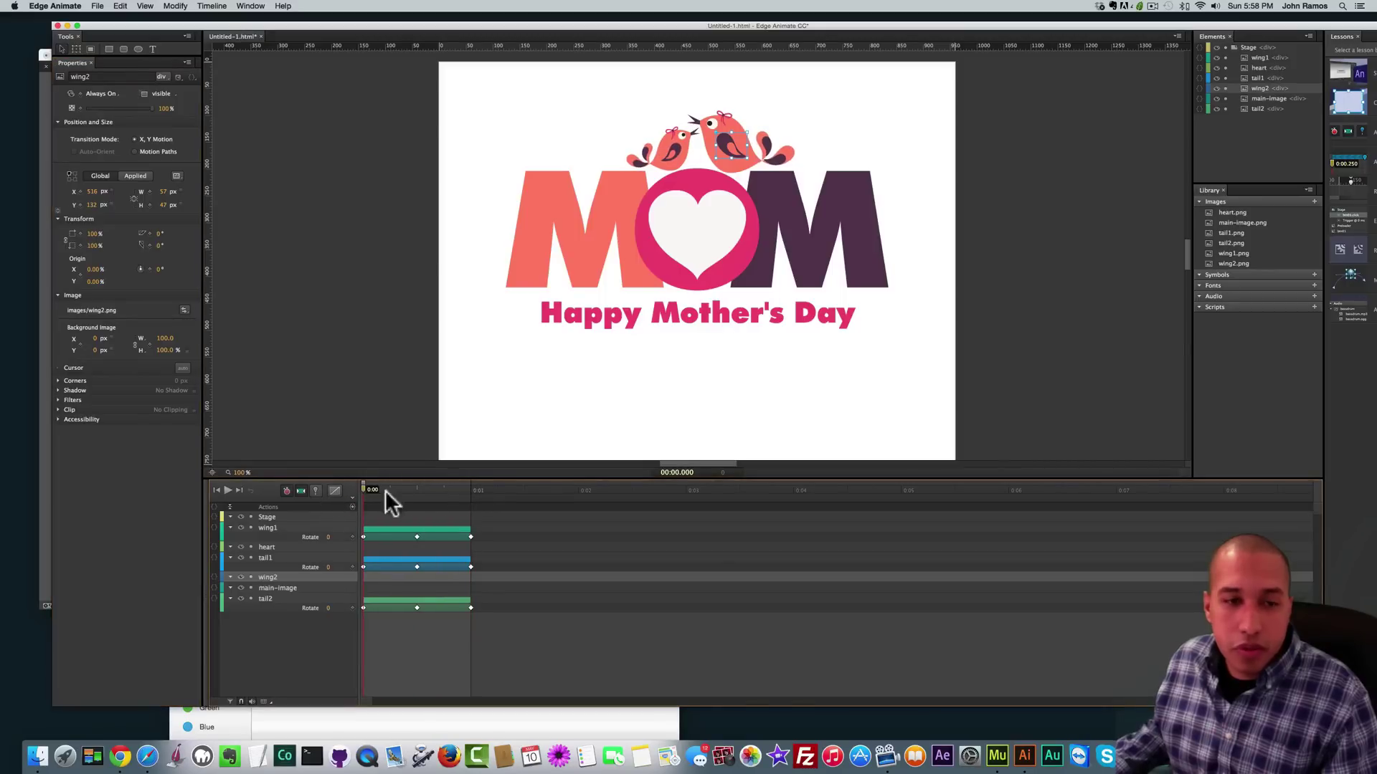
pyautogui.click(143, 269)
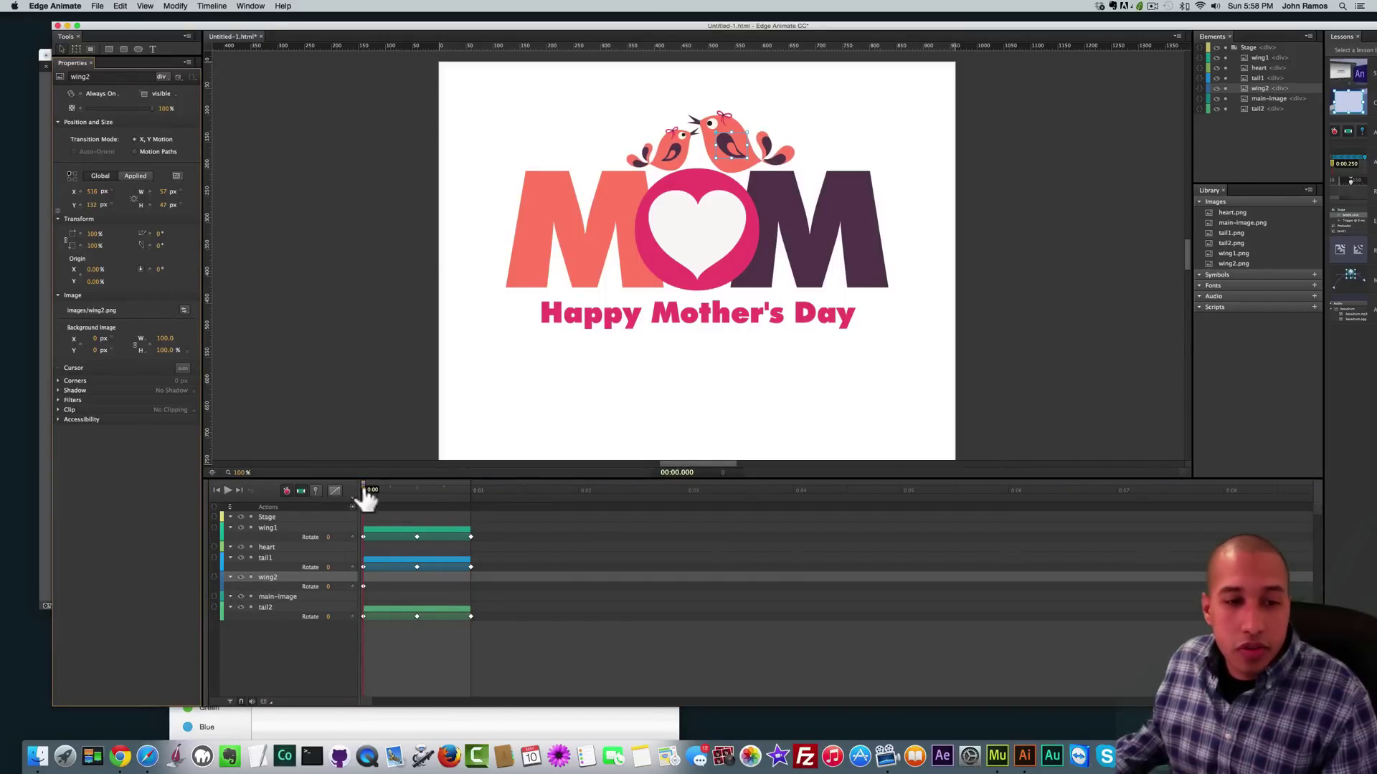
pyautogui.moveTo(367, 499); pyautogui.dragTo(420, 500)
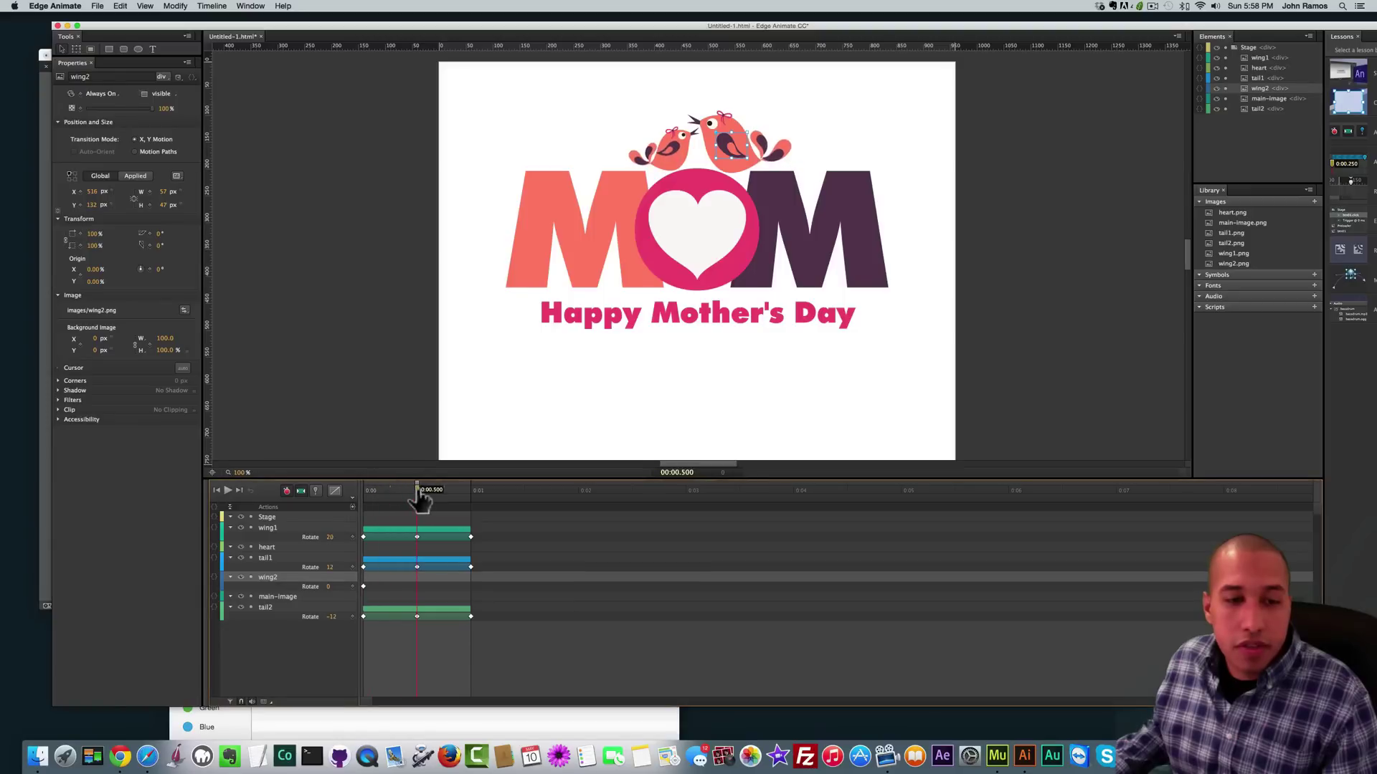
pyautogui.click(142, 270)
pyautogui.moveTo(141, 271); pyautogui.dragTo(136, 274)
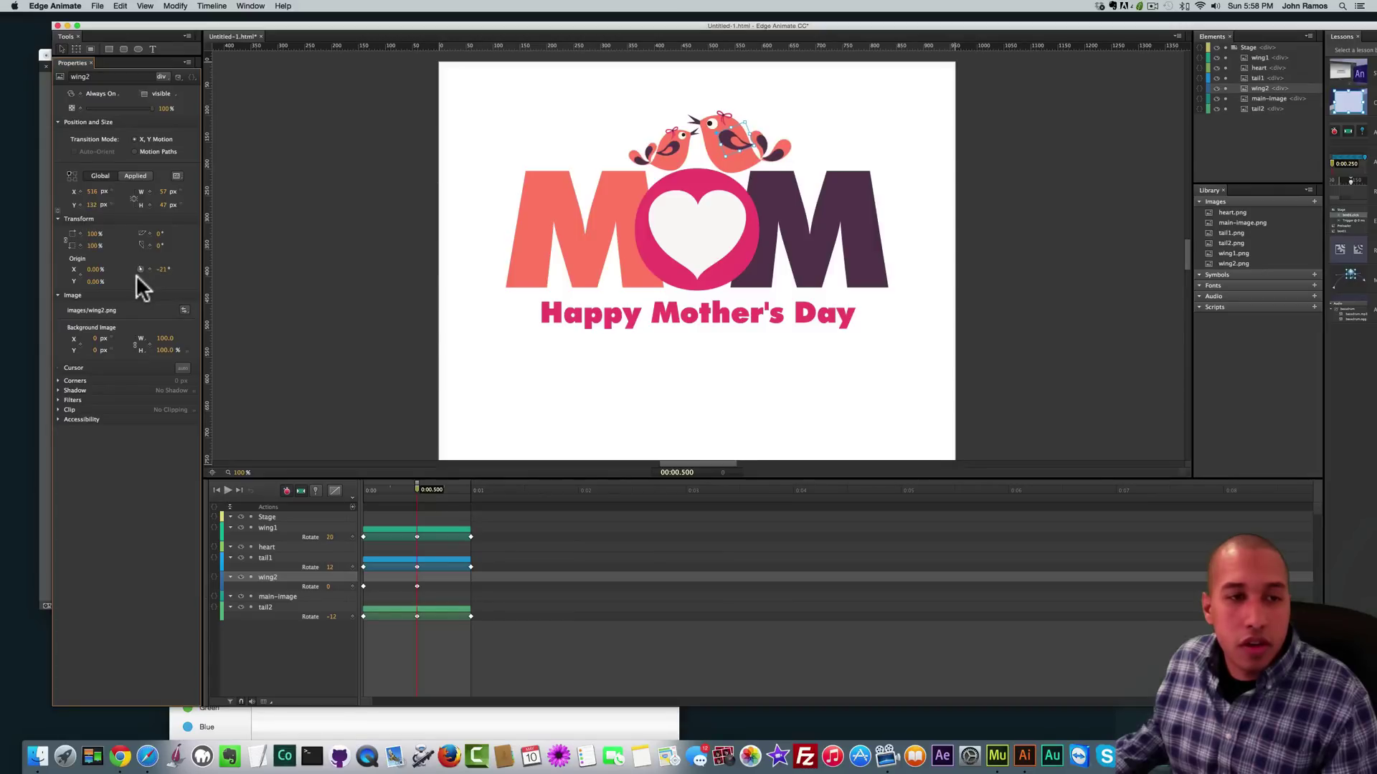
pyautogui.moveTo(136, 275); pyautogui.dragTo(137, 275)
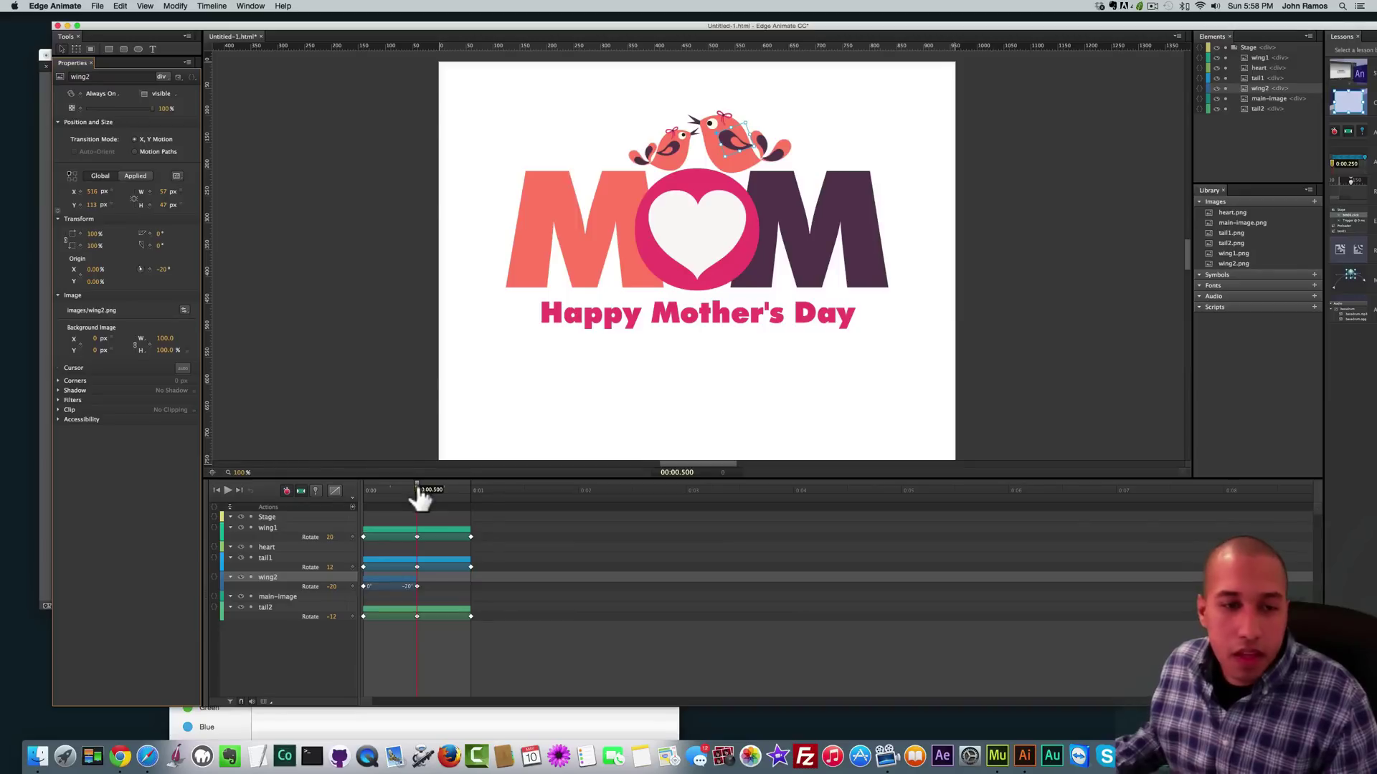
# - Set wing2's rotation back to 0° at the 1-second mark and play the animation from the start
pyautogui.moveTo(418, 495); pyautogui.dragTo(470, 497)
pyautogui.click(163, 269)
pyautogui.write('0')
pyautogui.press('Return')
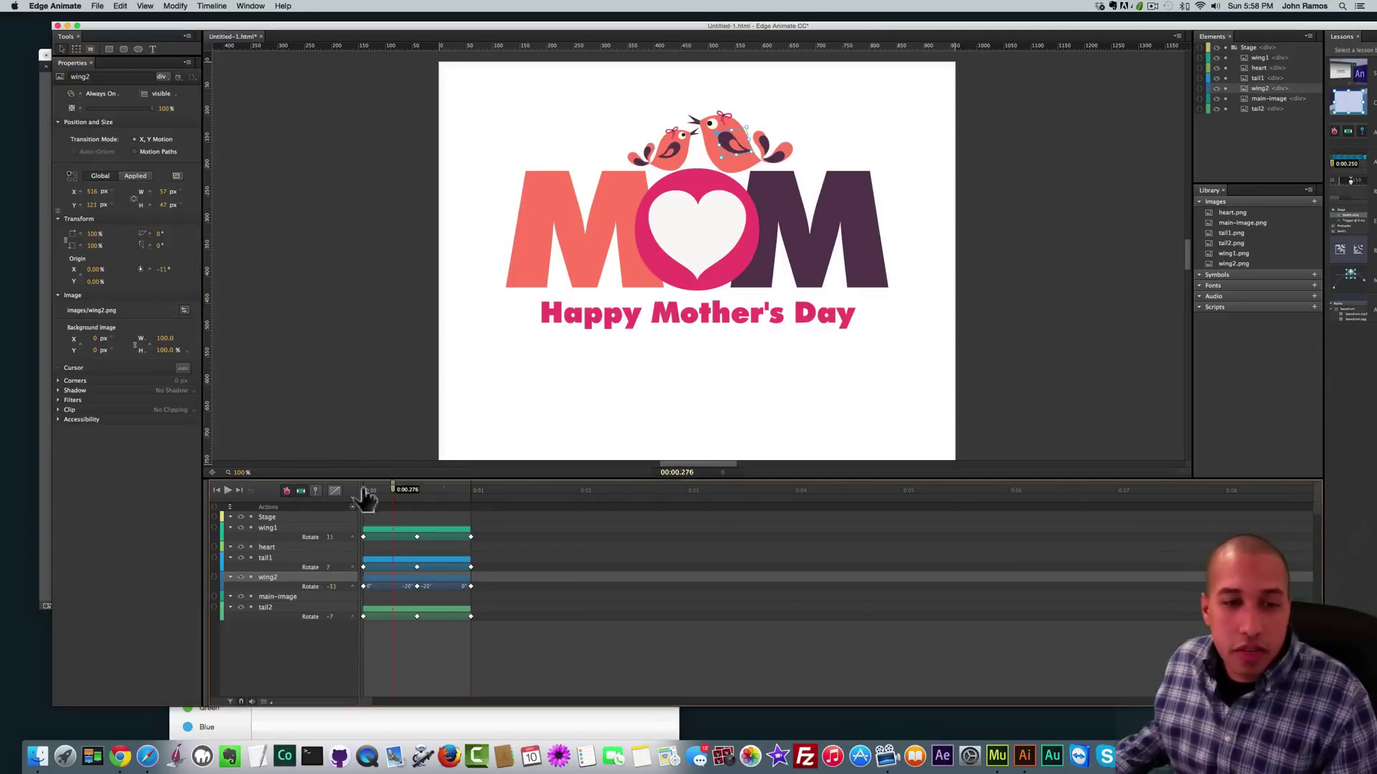
pyautogui.press('space')
pyautogui.press('space')
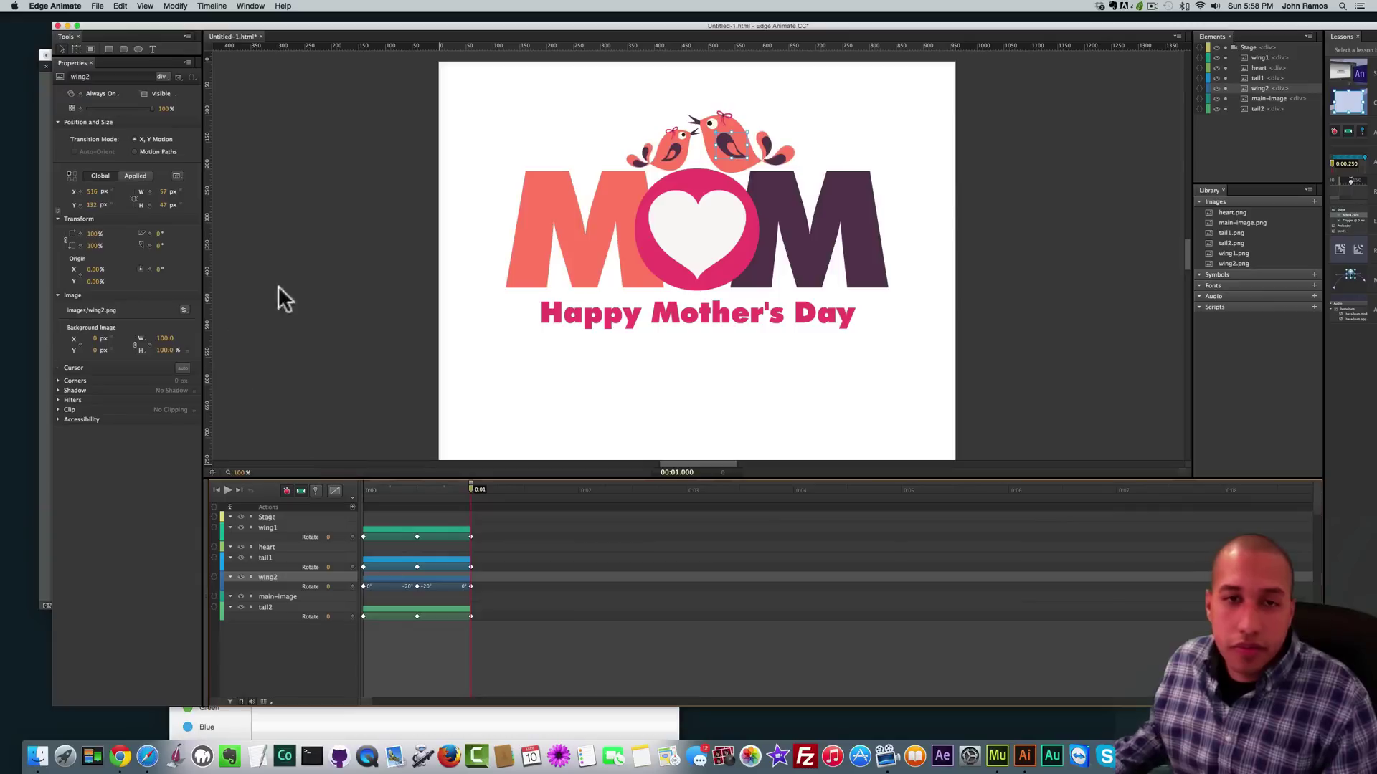
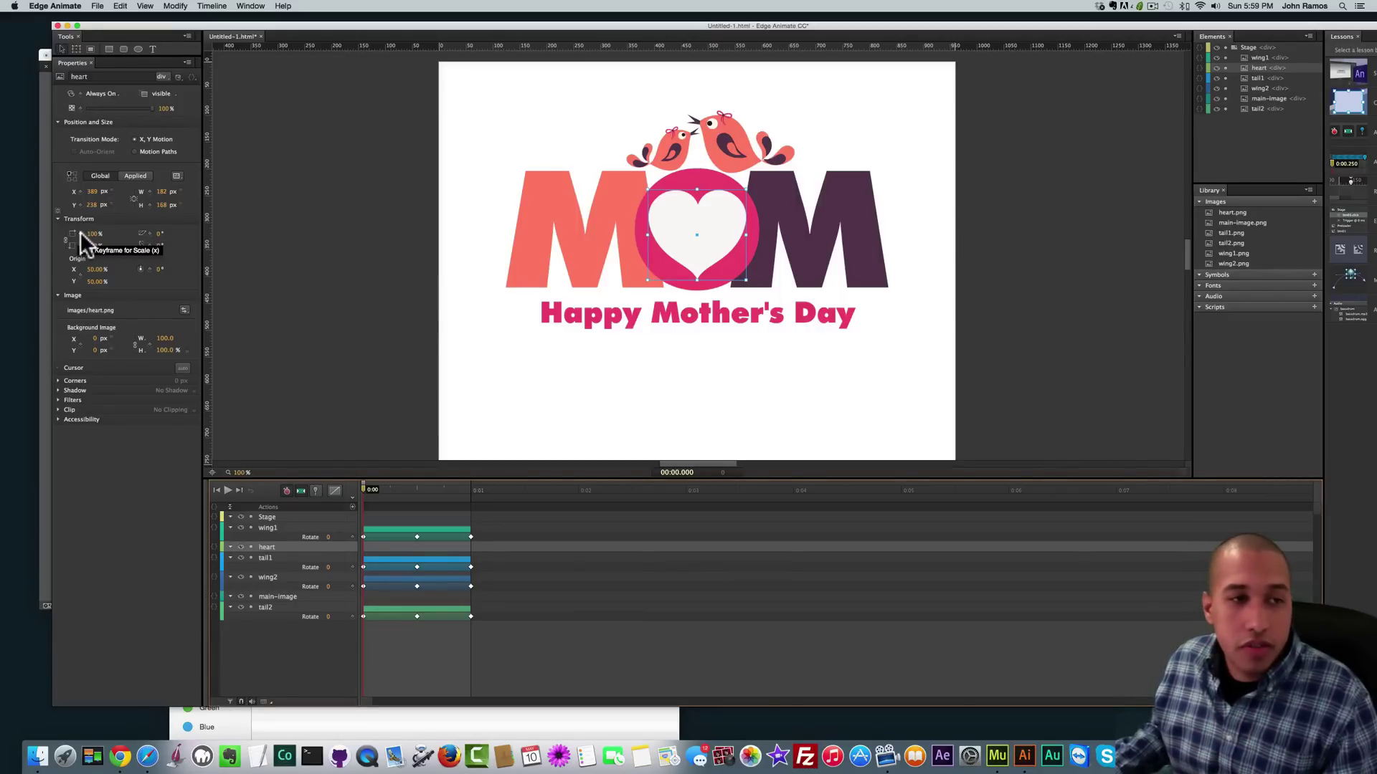
# - Add horizontal and vertical scale keyframes for the heart at 0 seconds and scale it proportionally to 88% at 0.5 seconds
pyautogui.click(80, 232)
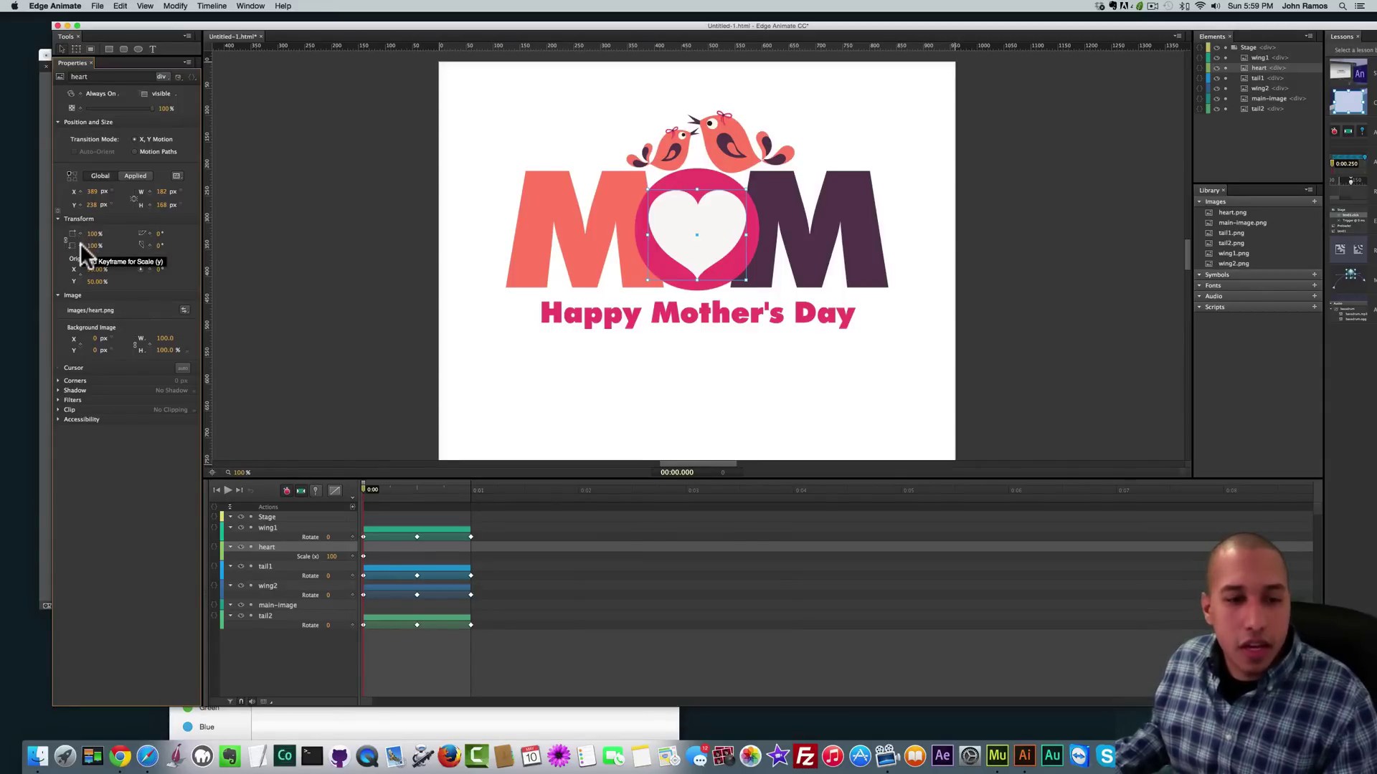
pyautogui.click(79, 242)
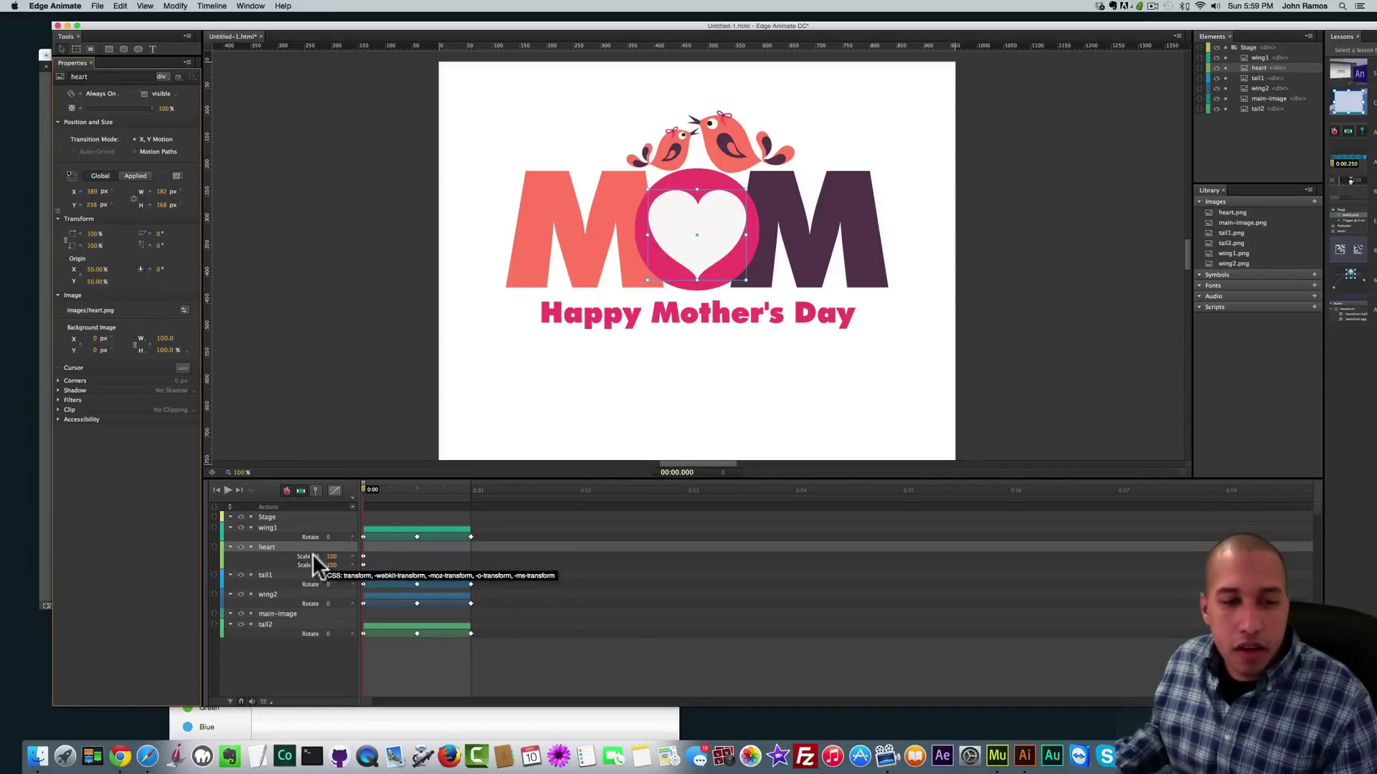
pyautogui.moveTo(366, 494); pyautogui.dragTo(416, 495)
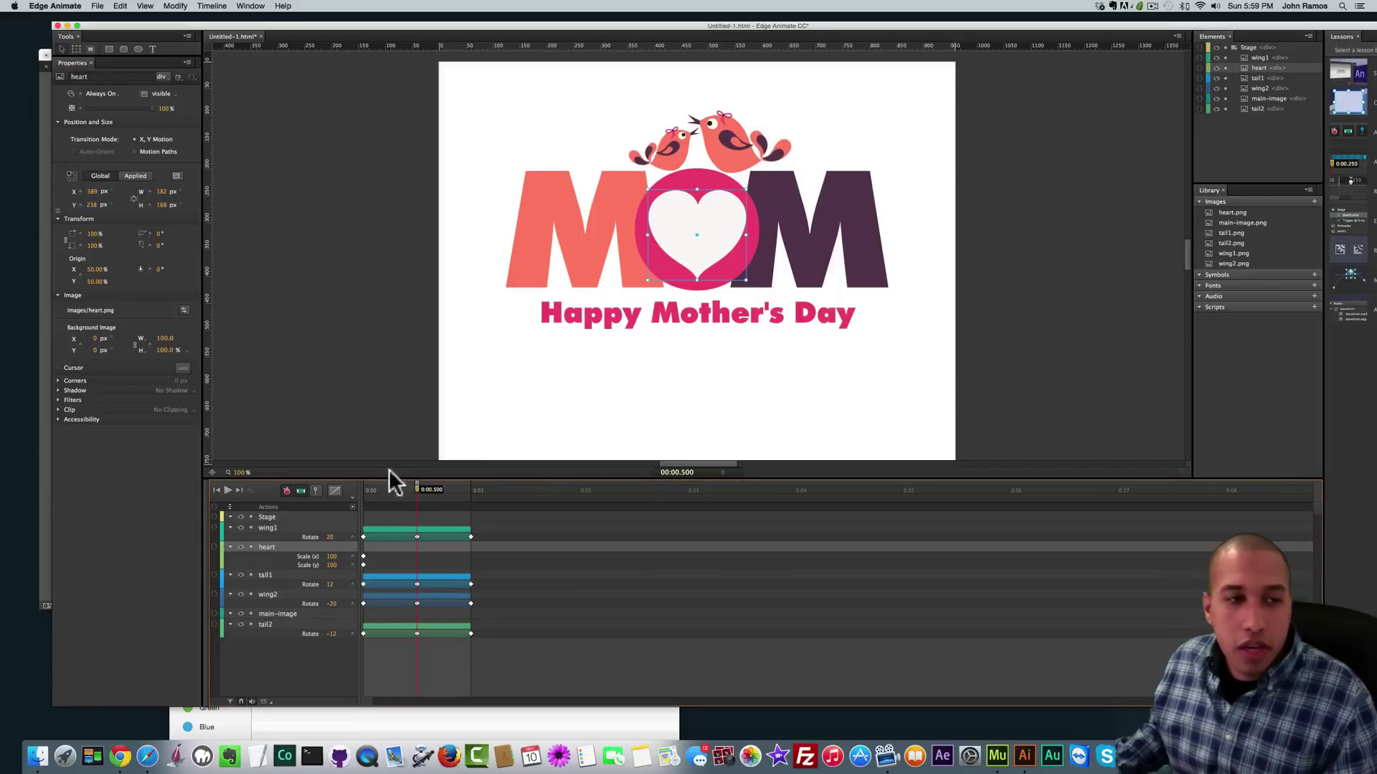
pyautogui.click(64, 243)
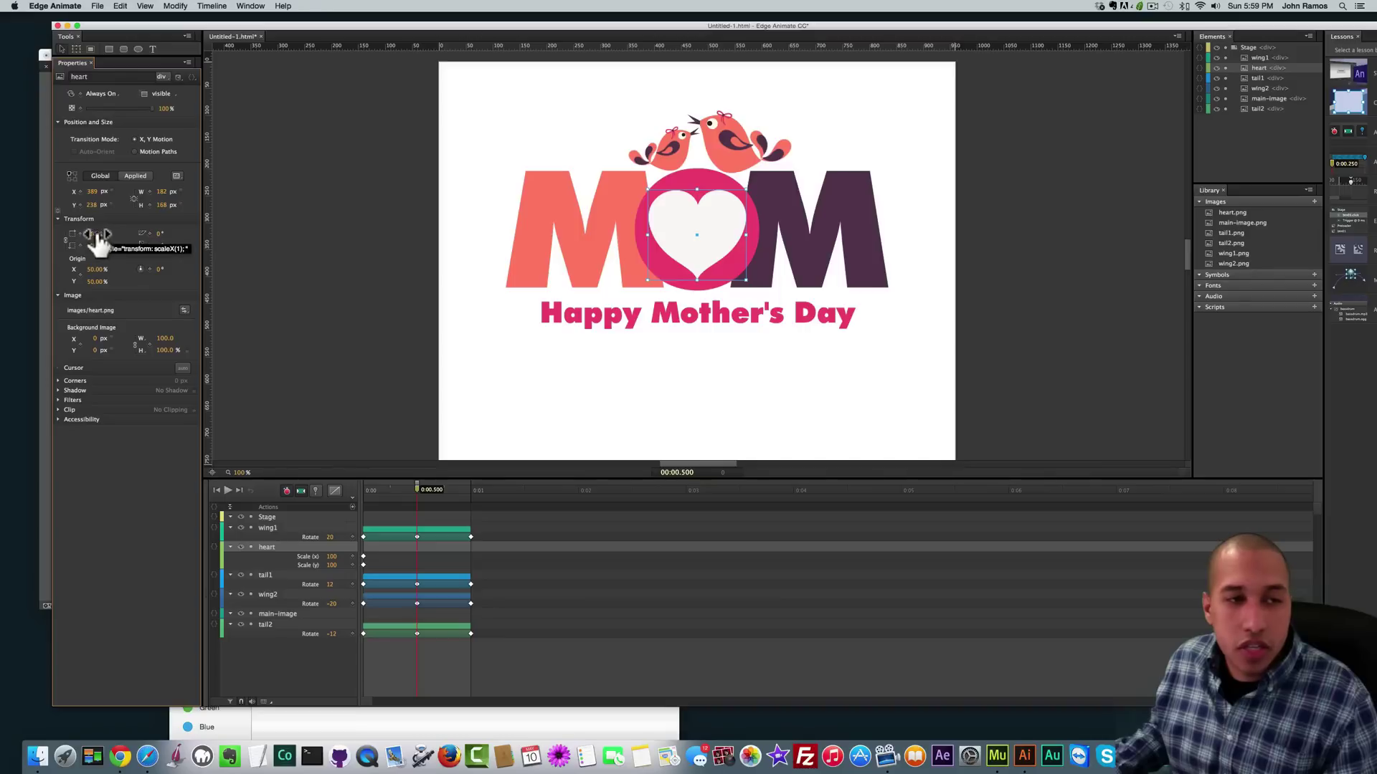
pyautogui.click(95, 237)
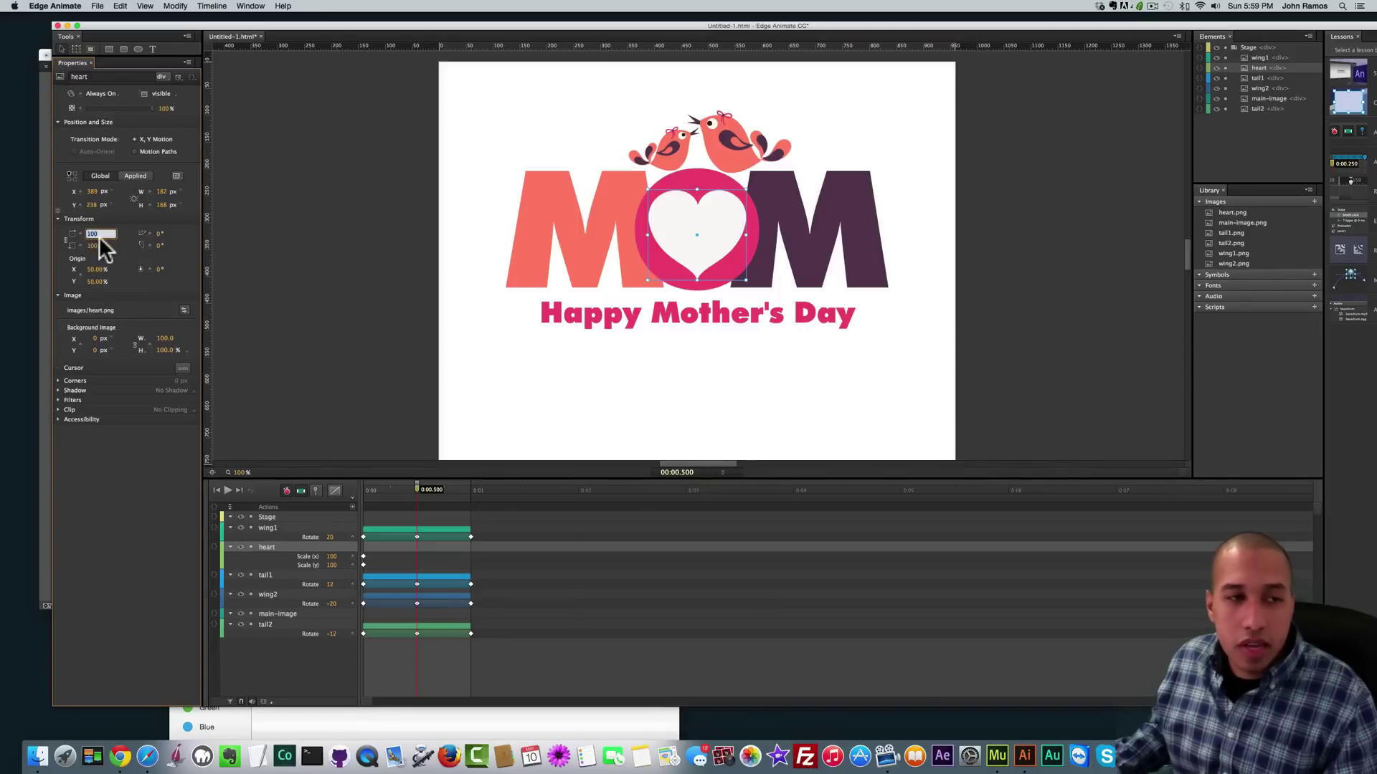
pyautogui.write('88')
pyautogui.press('Return')
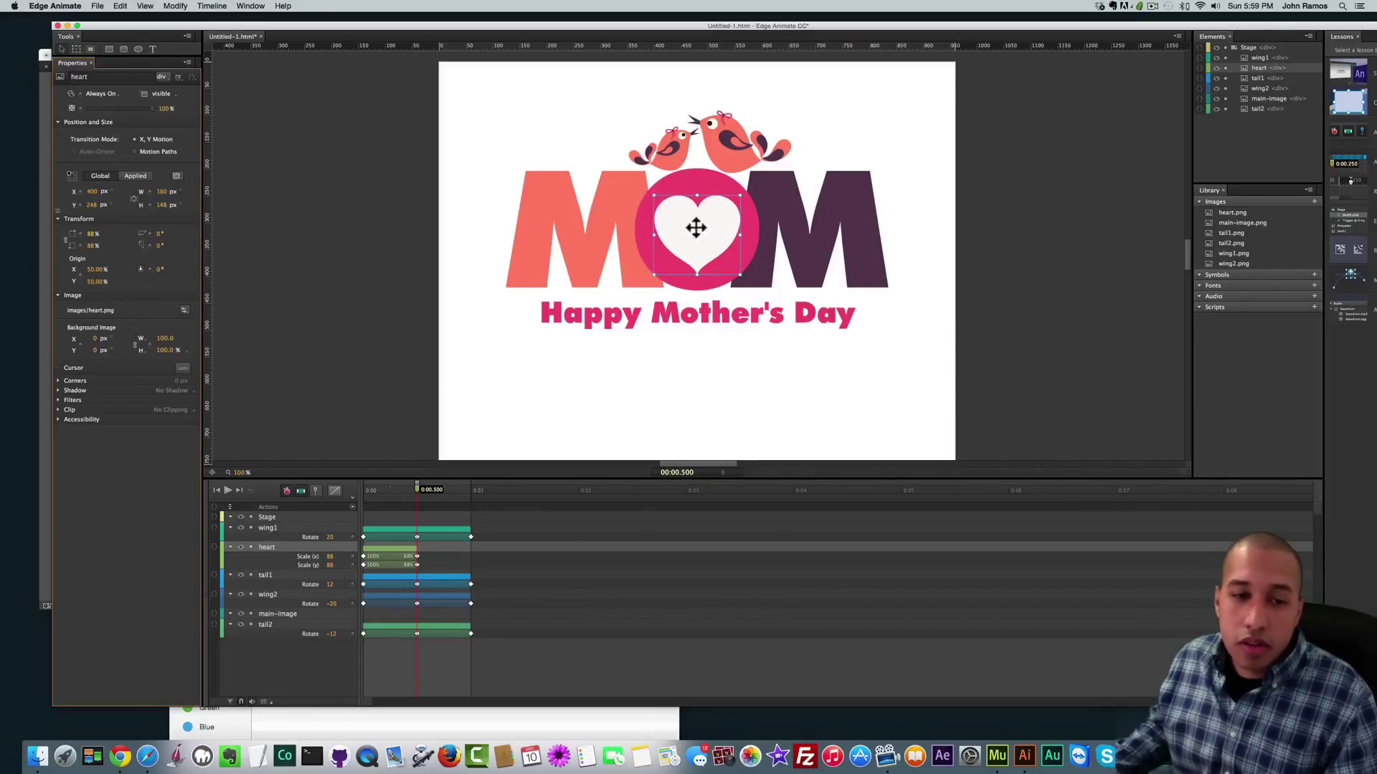
# - Set the heart's horizontal and vertical scale back to 100% with keyframes at the 1-second mark
pyautogui.click(419, 500)
pyautogui.moveTo(419, 499); pyautogui.dragTo(477, 500)
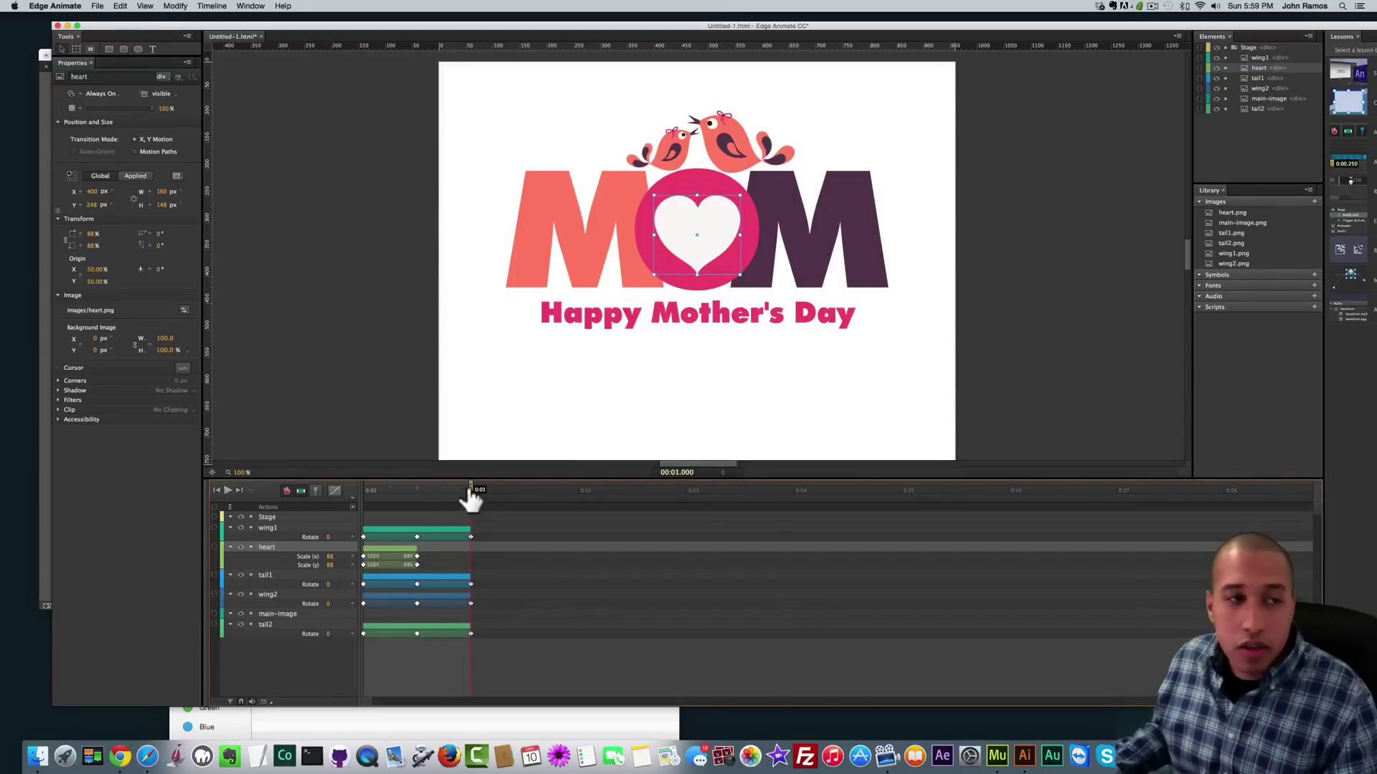
pyautogui.click(80, 242)
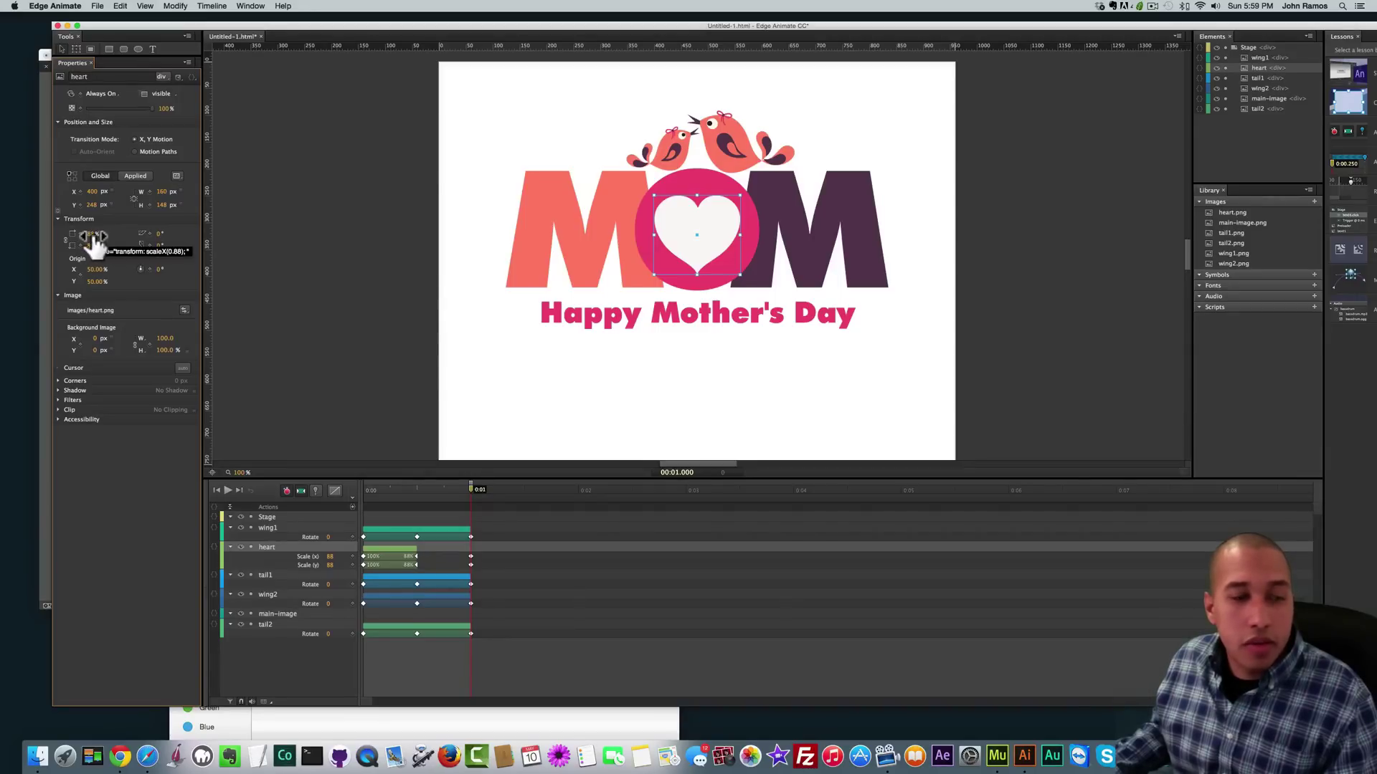
pyautogui.click(91, 233)
pyautogui.write('100')
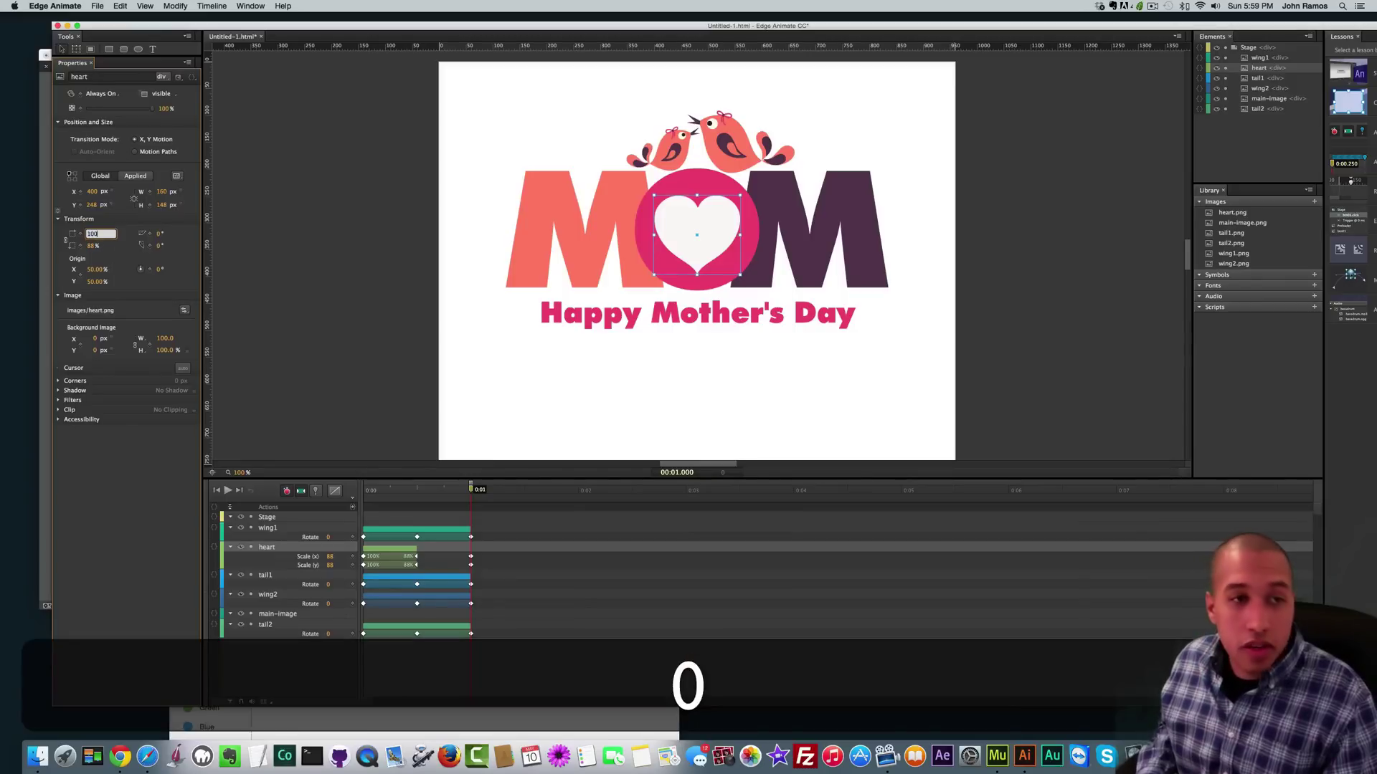
pyautogui.press('Return')
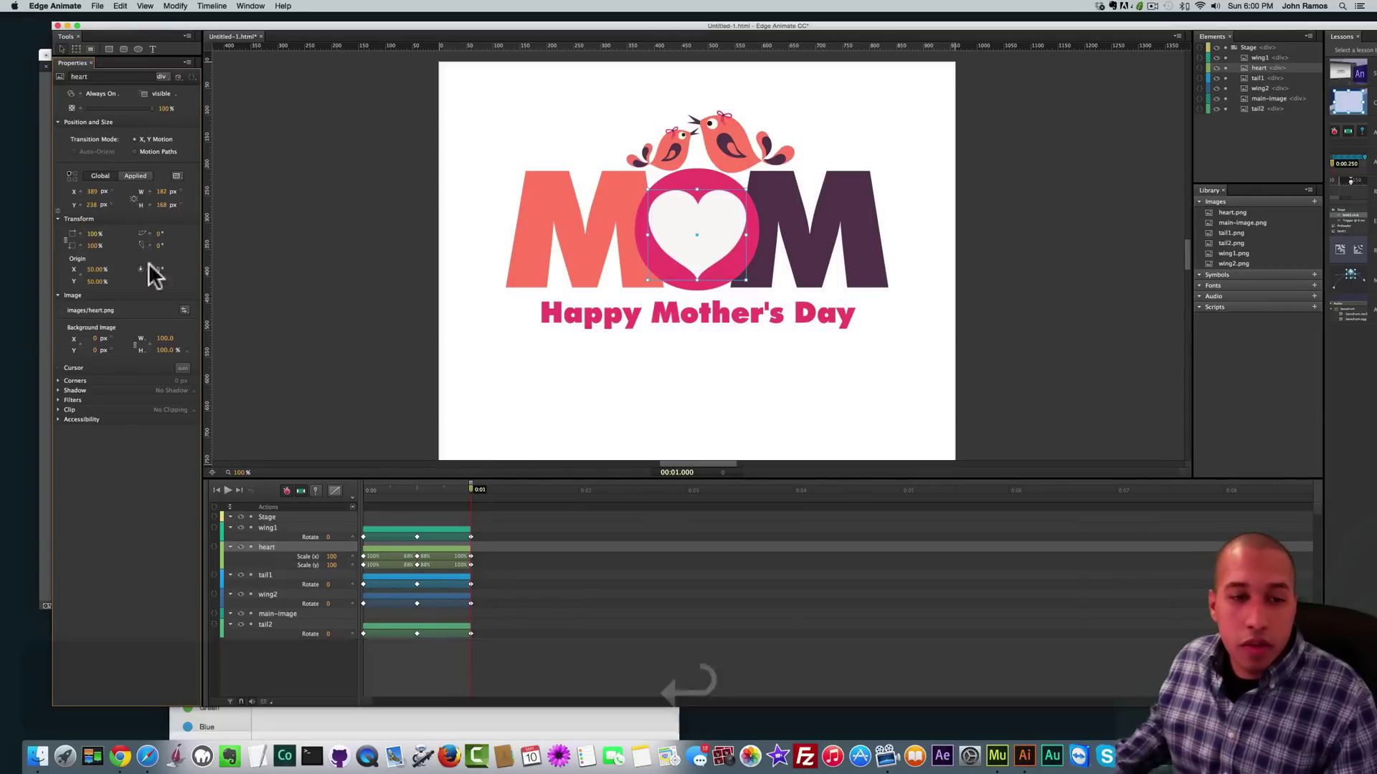
# - Play the animation several times to check the heart's pulse together with the moving wings and tails
pyautogui.press('space')
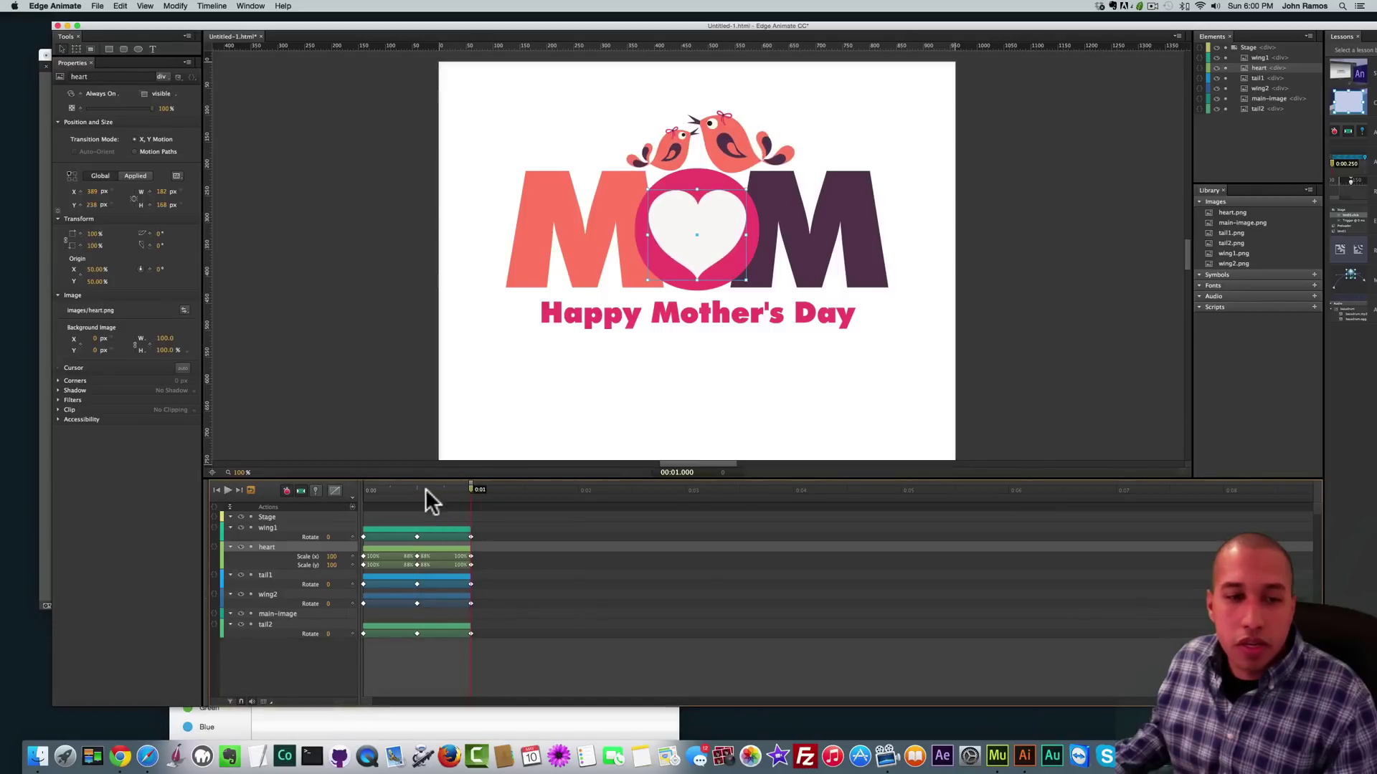
pyautogui.press('space')
pyautogui.press('space')
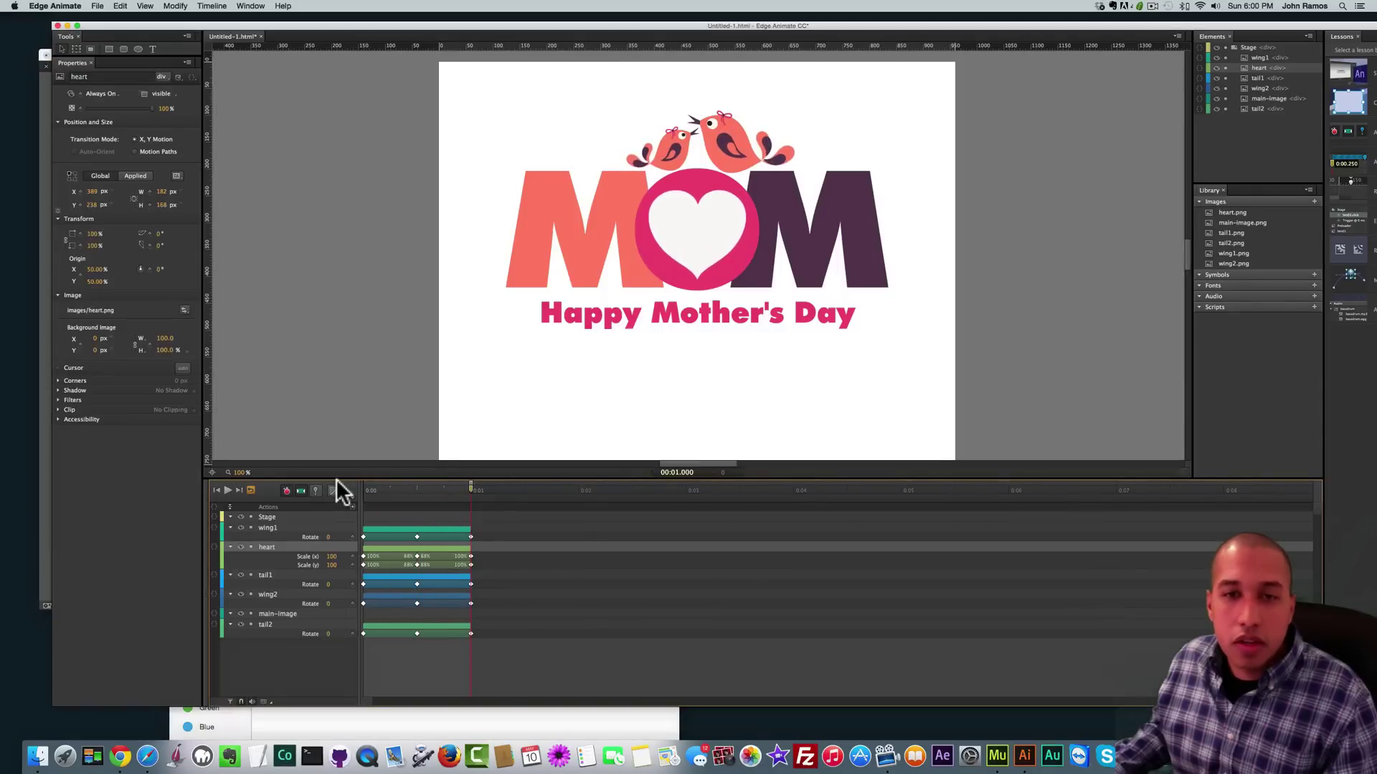
pyautogui.press('space')
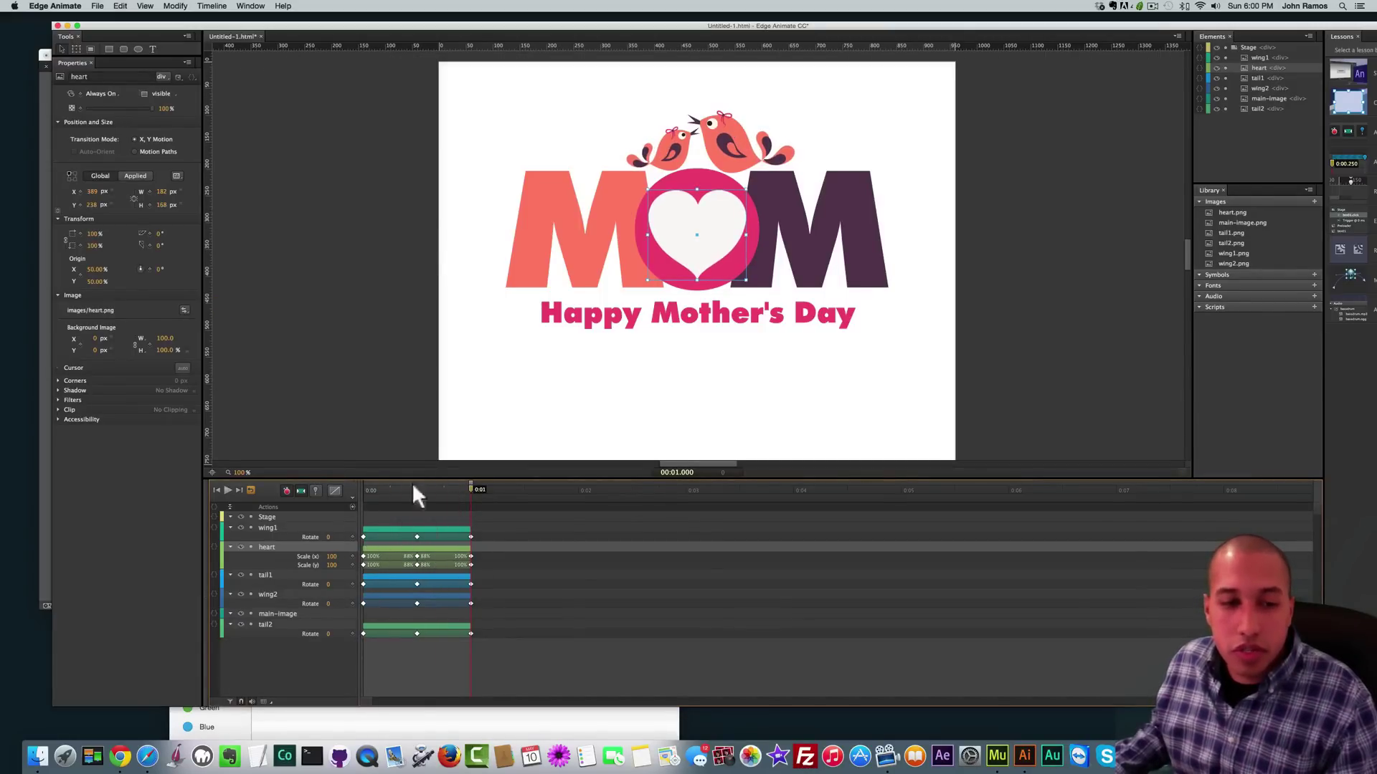
pyautogui.press('space')
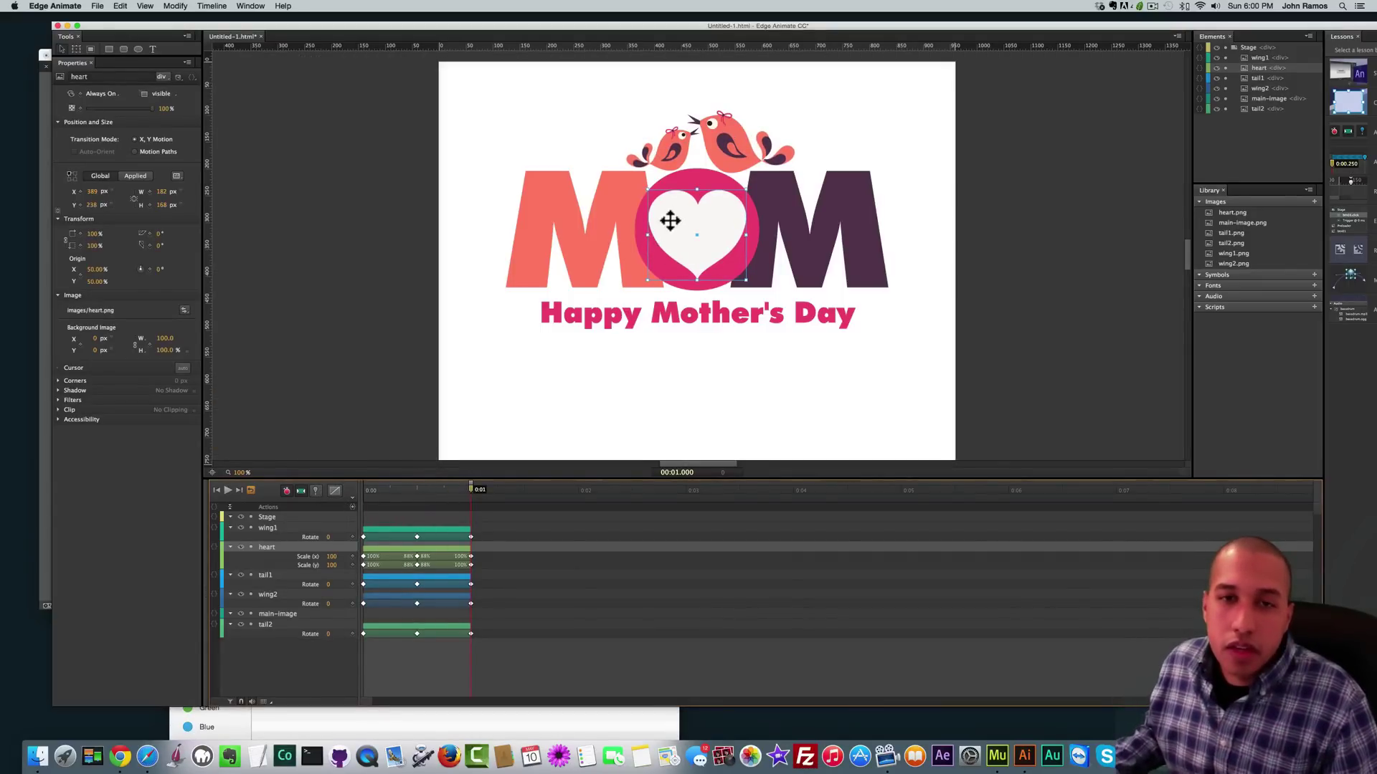
# - Duplicate the heart element
pyautogui.click(482, 280)
pyautogui.click(684, 241)
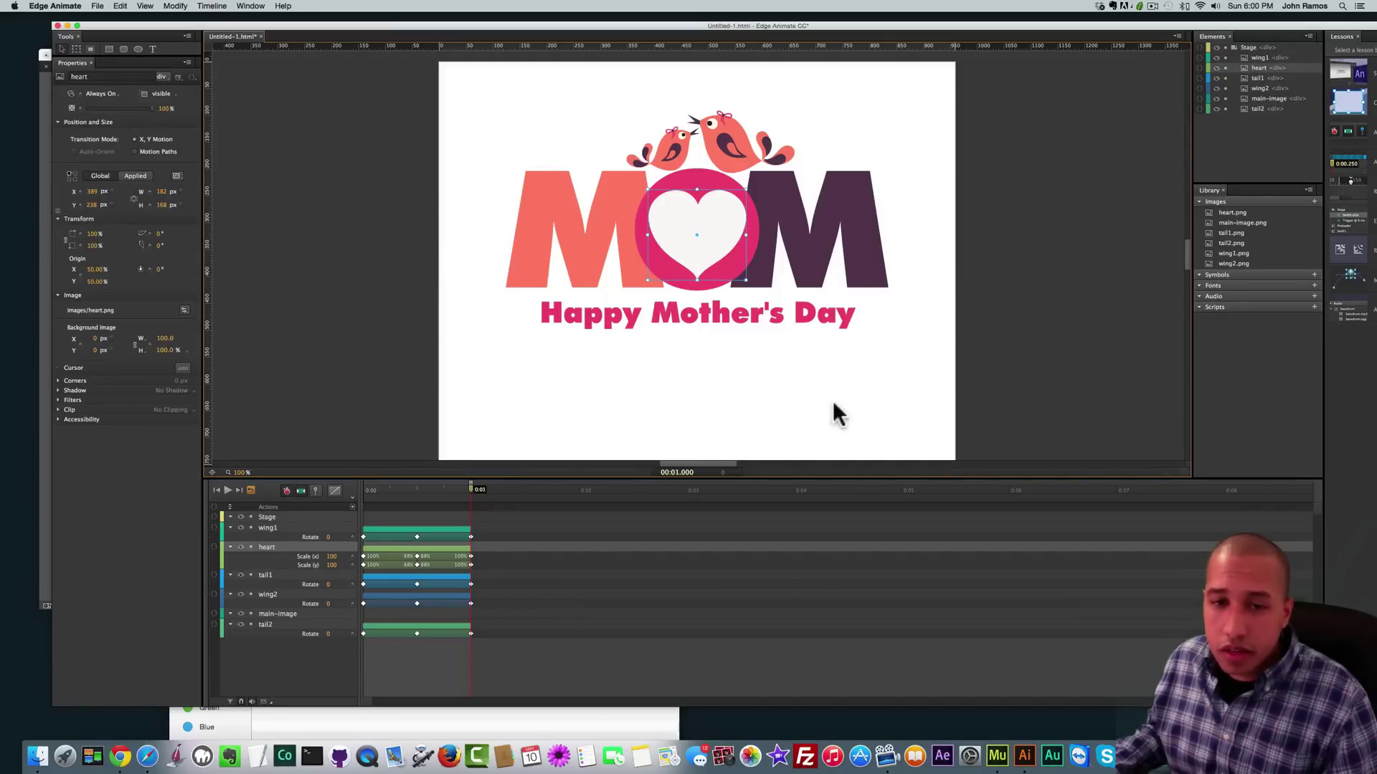
pyautogui.scroll(-2, 862, 398)
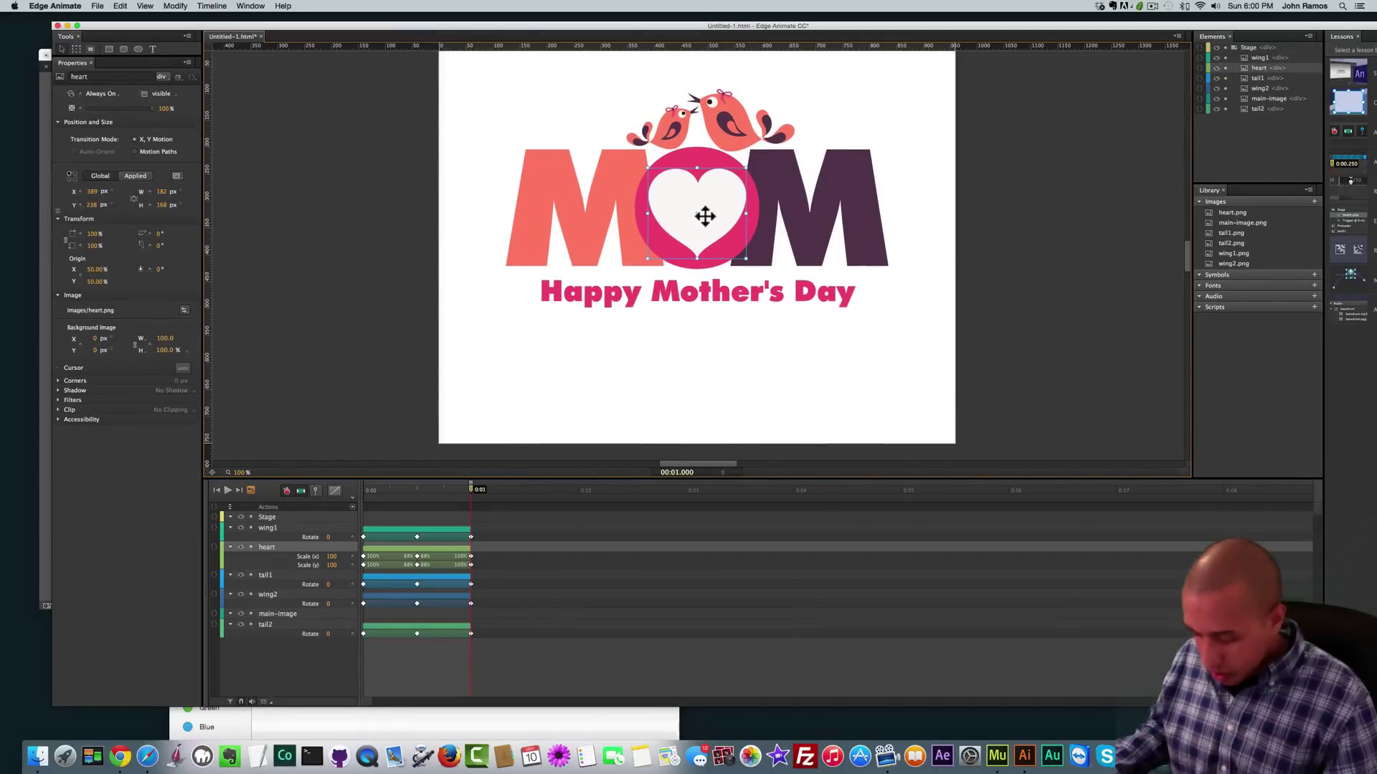
pyautogui.rightClick(273, 544)
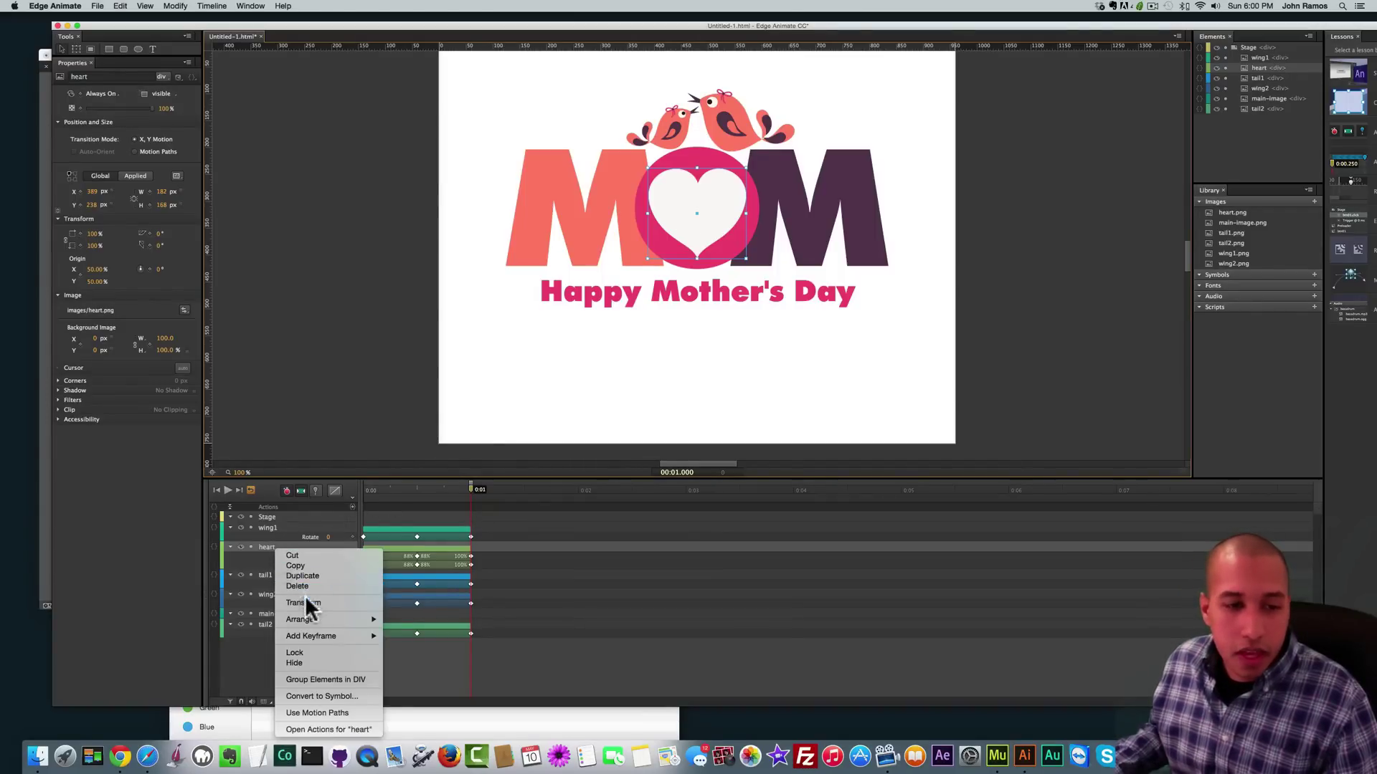
pyautogui.click(256, 540)
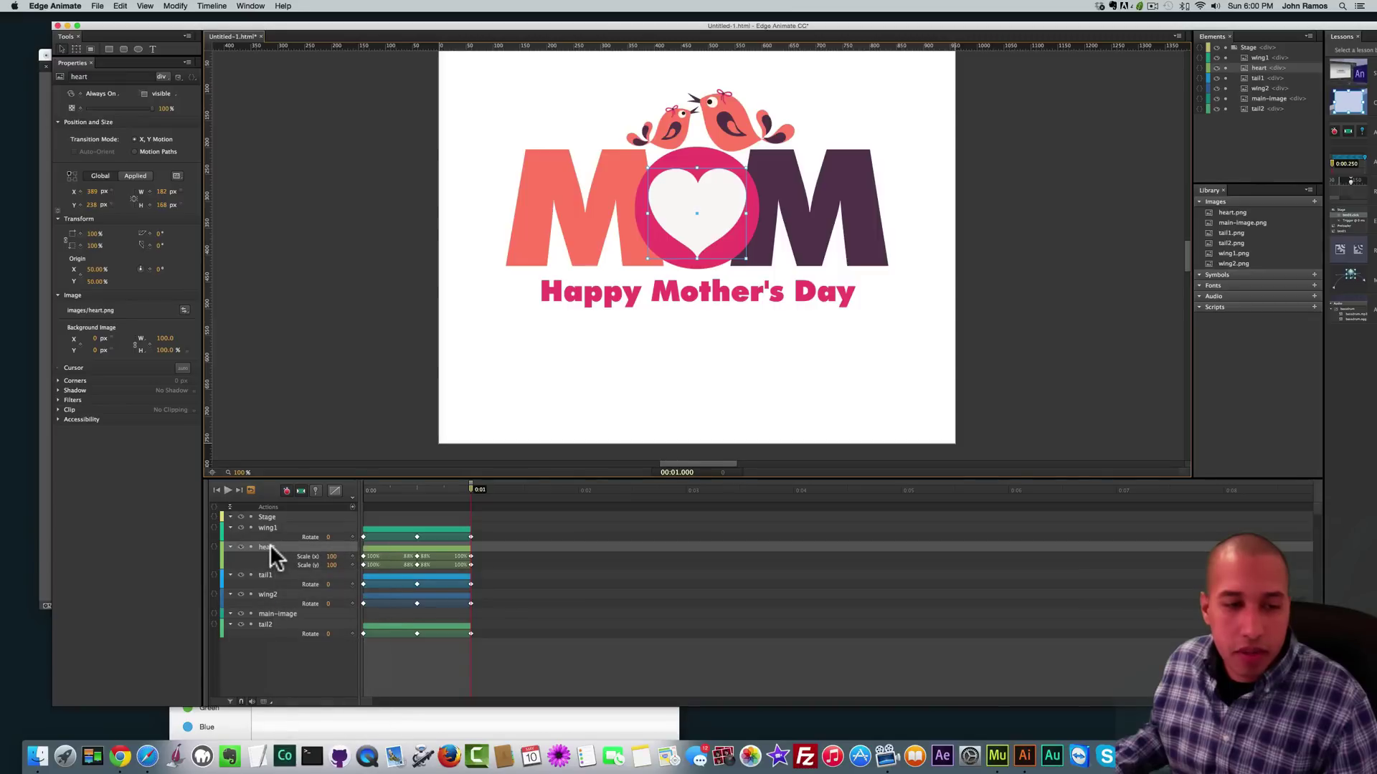
pyautogui.rightClick(272, 544)
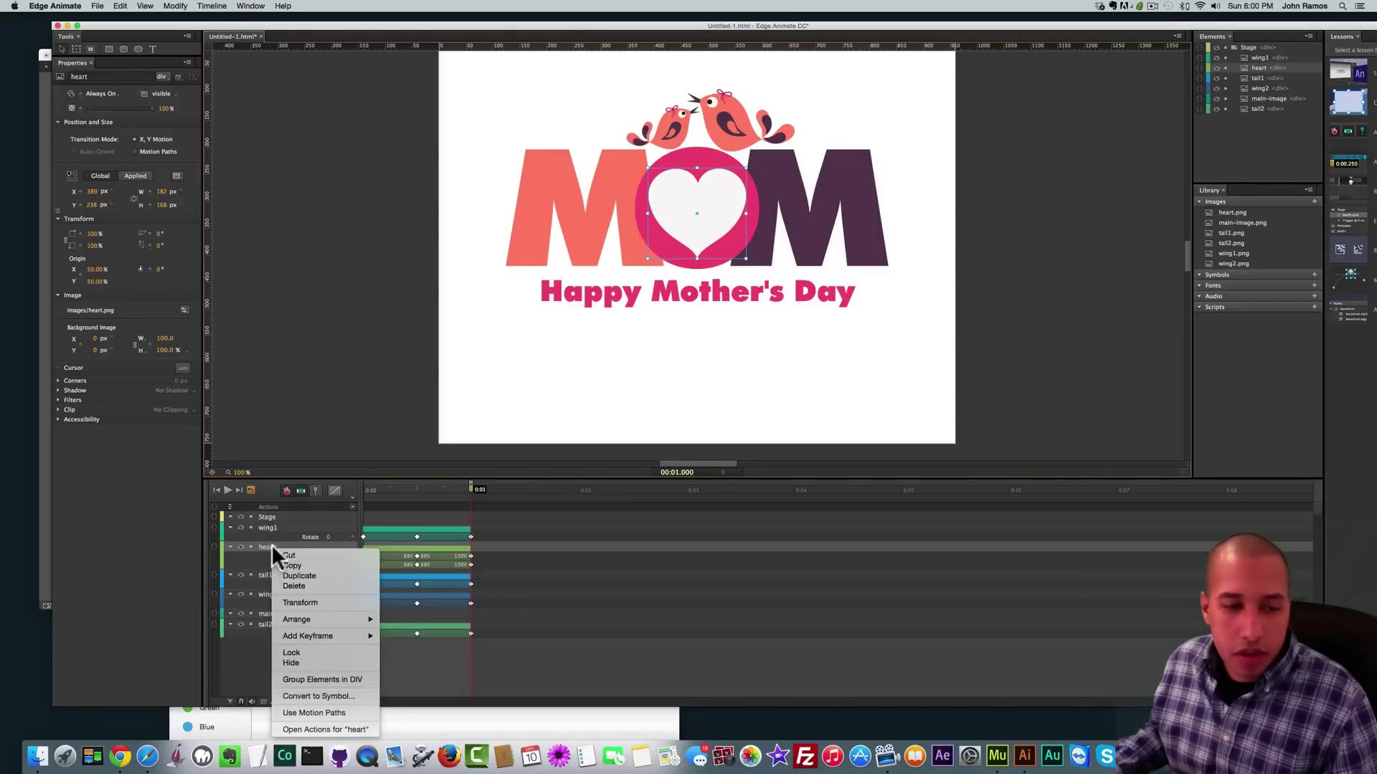
pyautogui.click(314, 574)
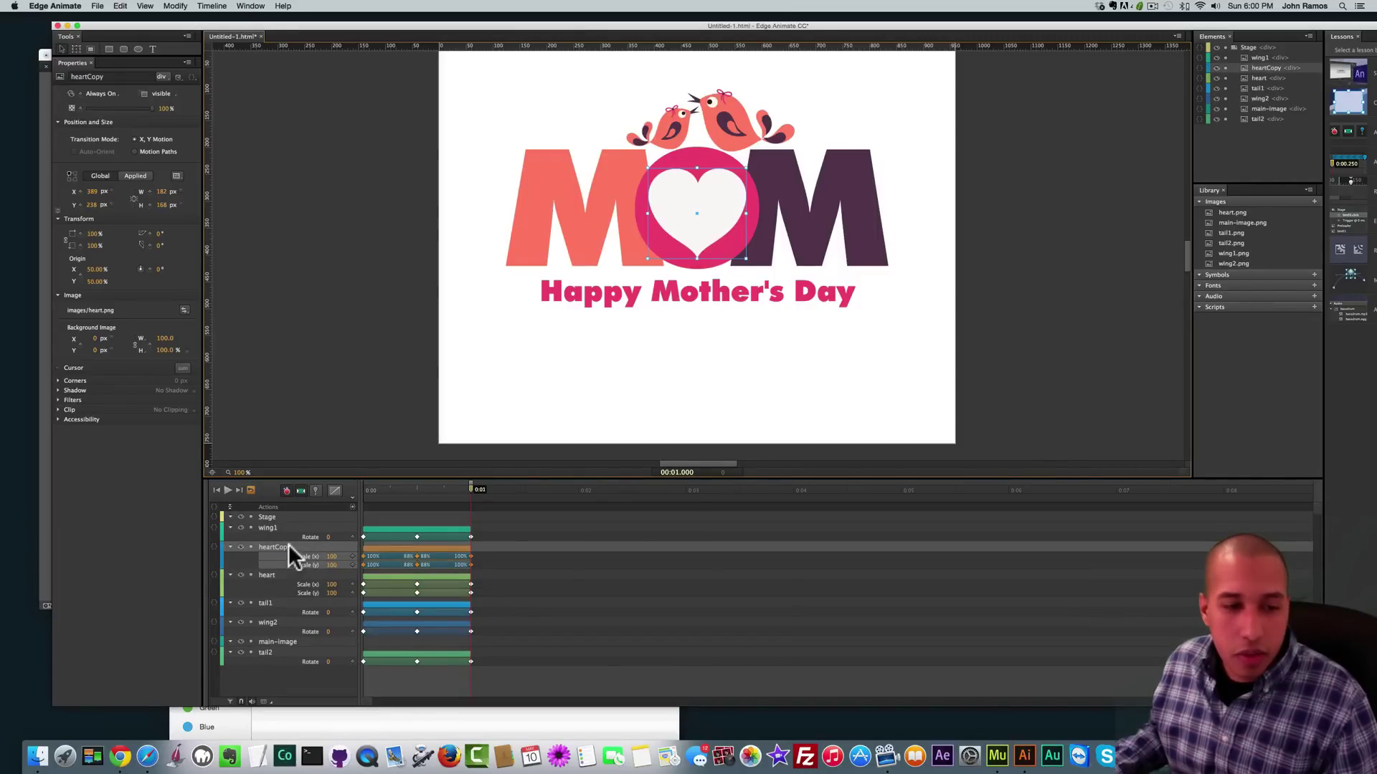
# - Delete the horizontal and vertical scale animations from the duplicated heart
pyautogui.click(445, 556)
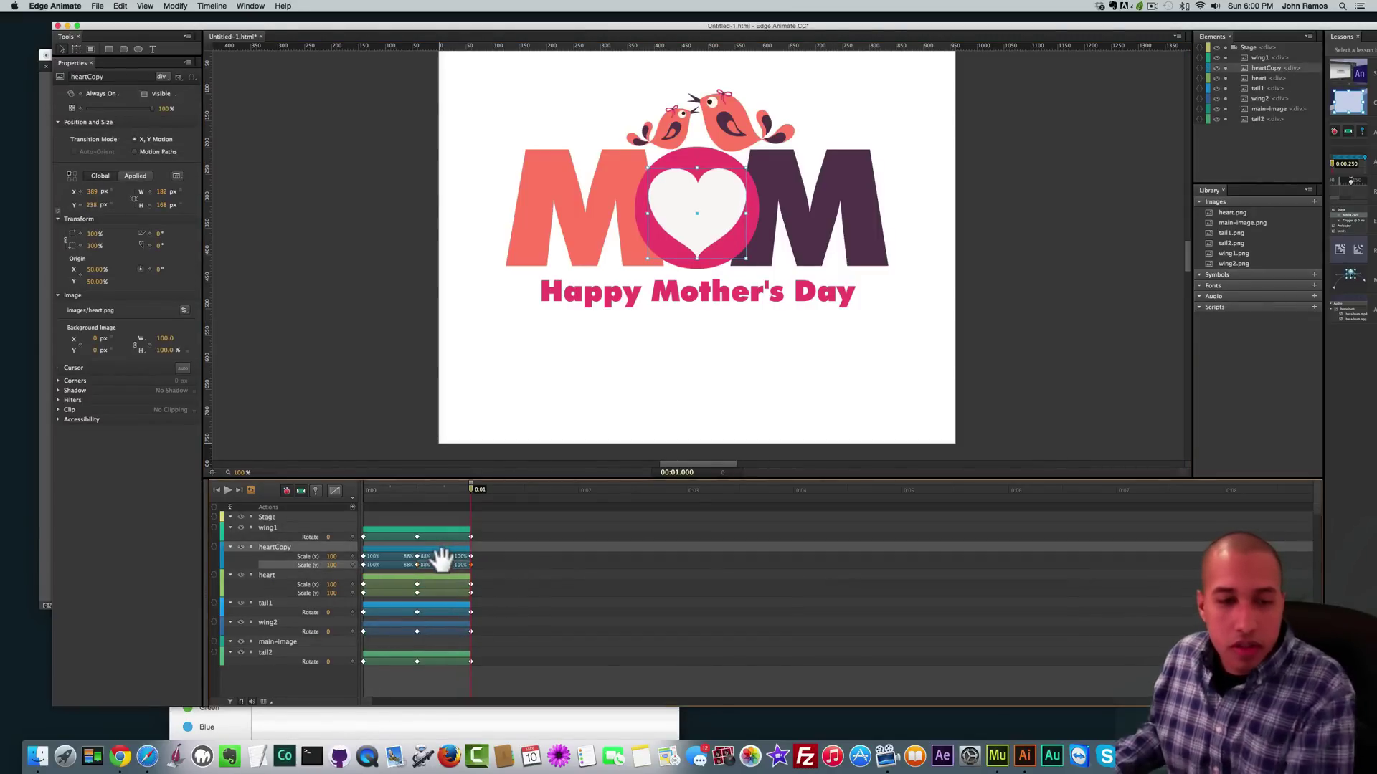
pyautogui.press('BackSpace')
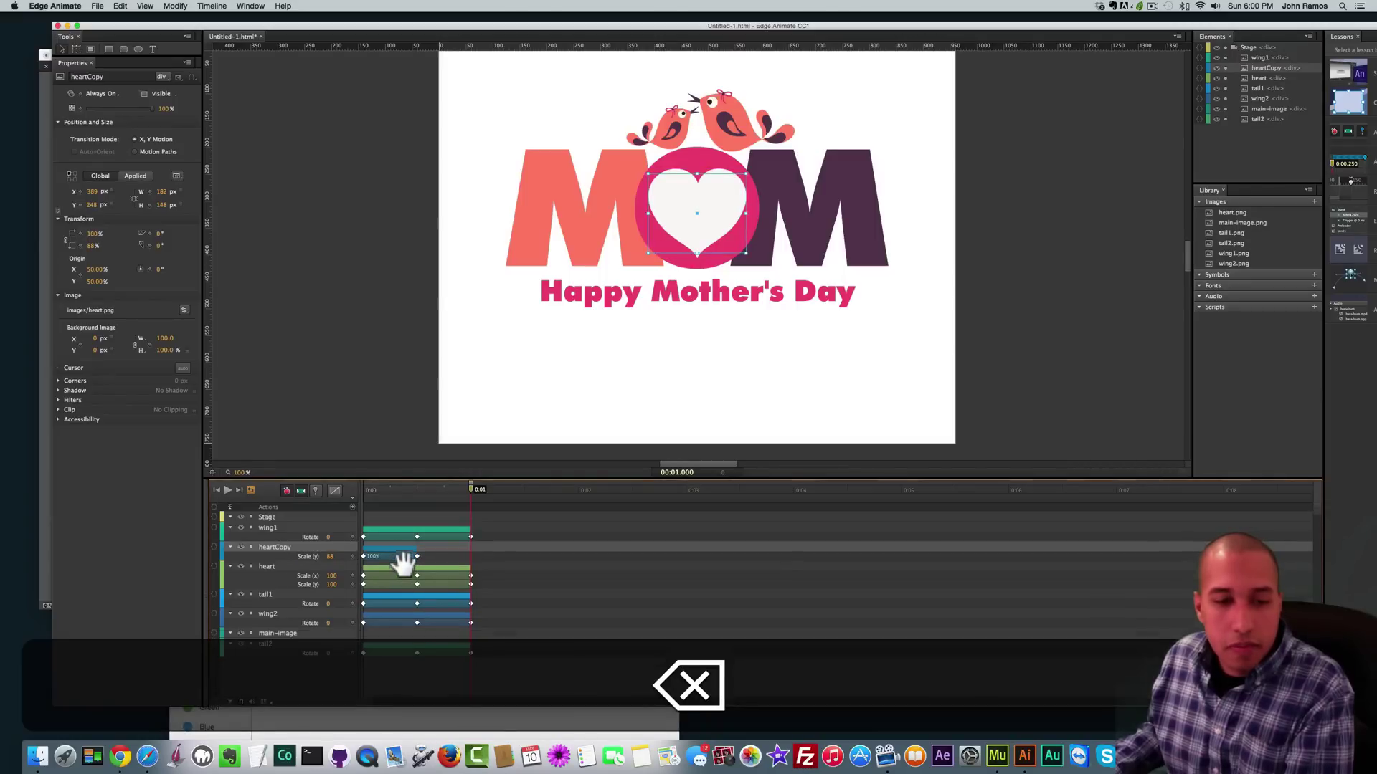
pyautogui.press('BackSpace')
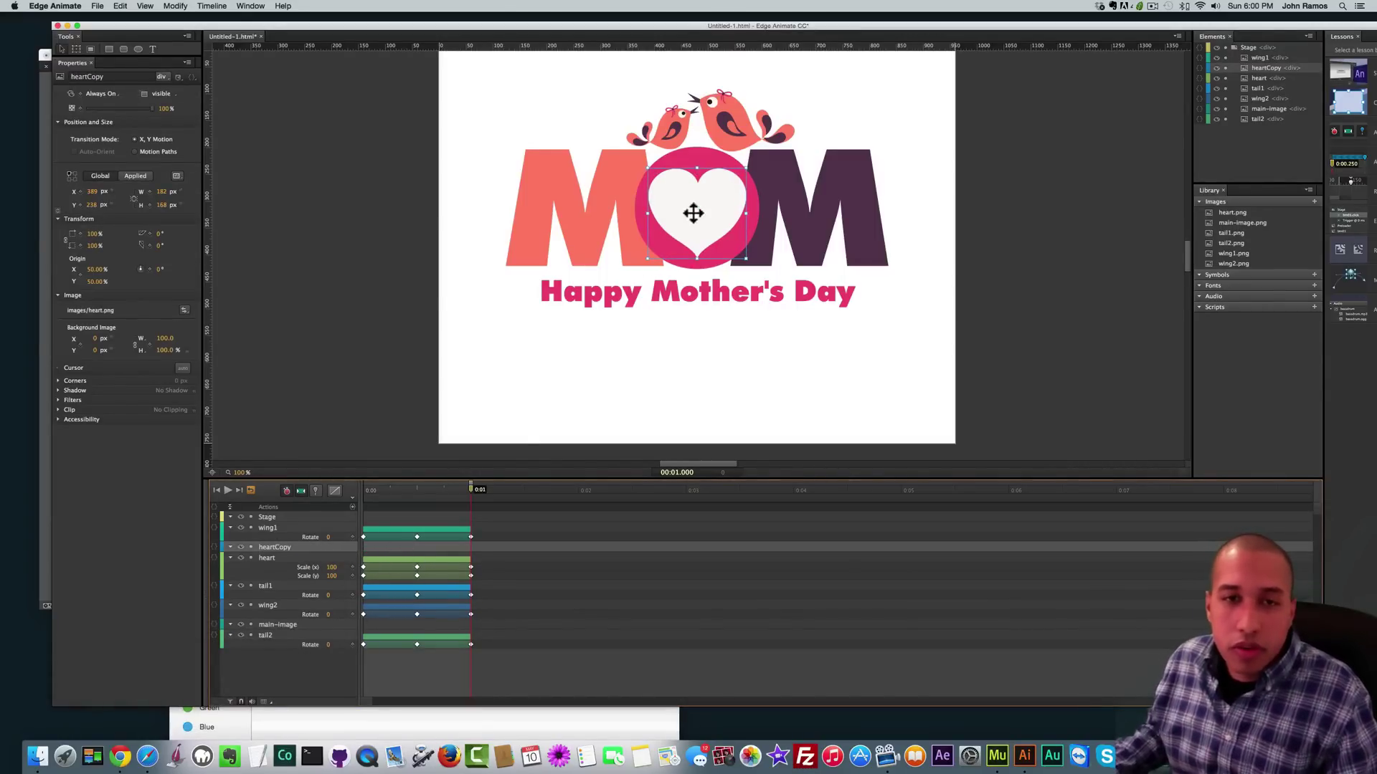
# - Move the duplicated heart below the Happy Mother's Day text and shrink it proportionally to about 115 × 106 px
pyautogui.moveTo(692, 213); pyautogui.dragTo(528, 367)
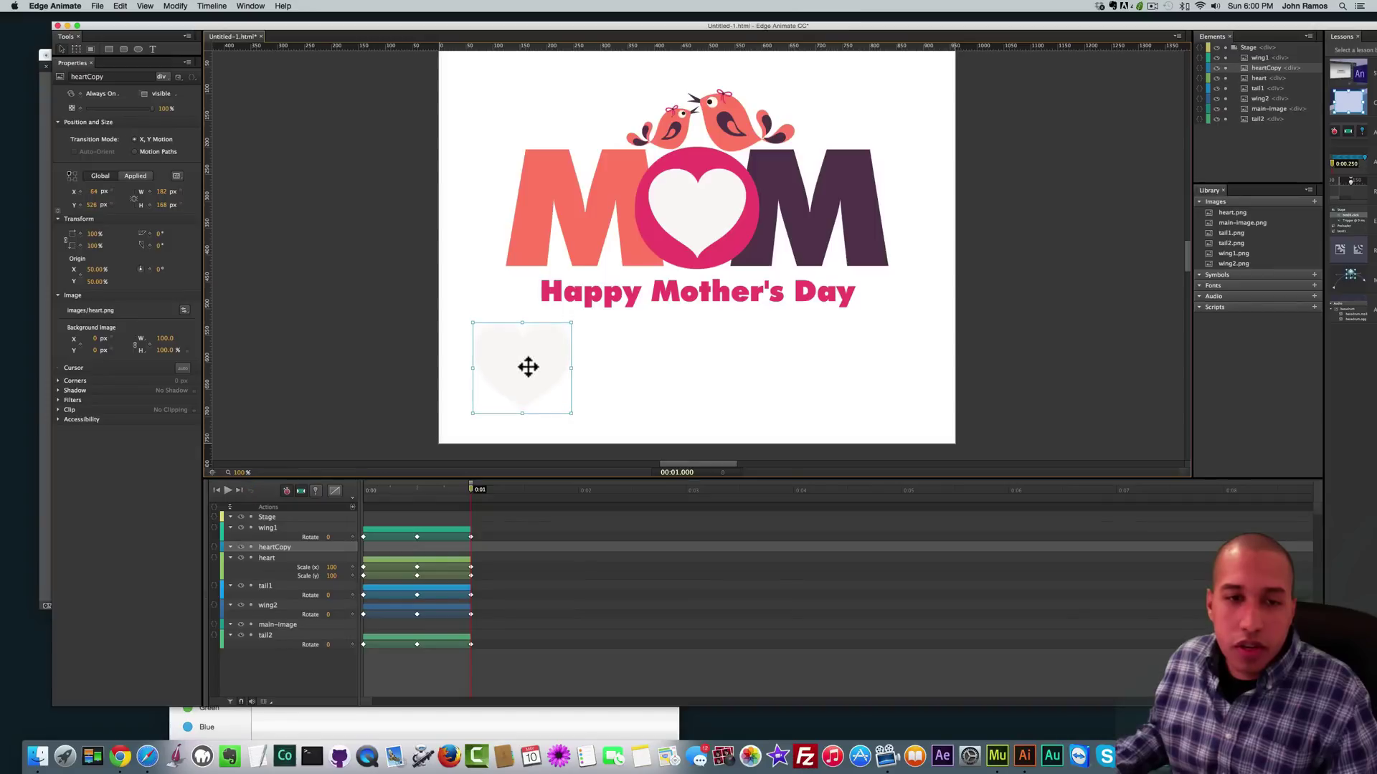
pyautogui.press('shift')
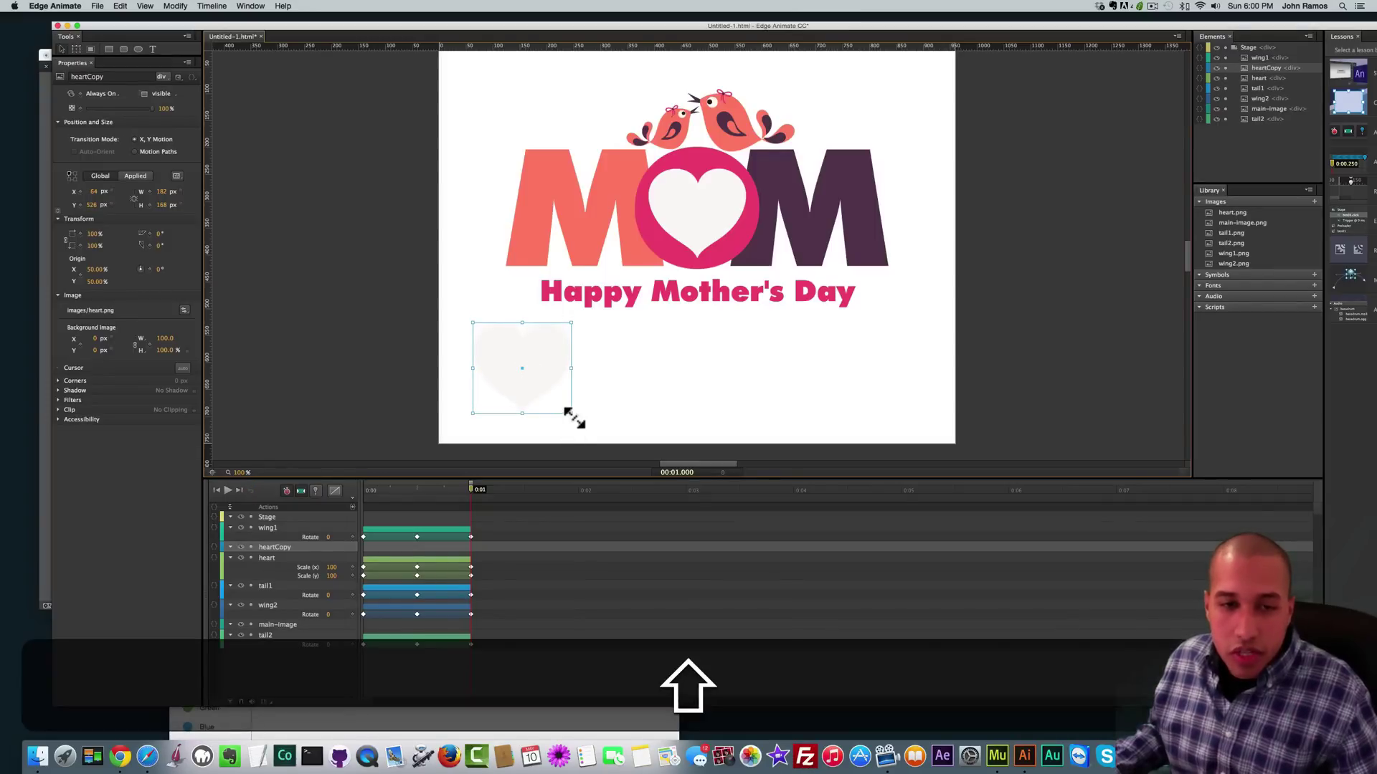
pyautogui.moveTo(572, 414); pyautogui.dragTo(532, 373)
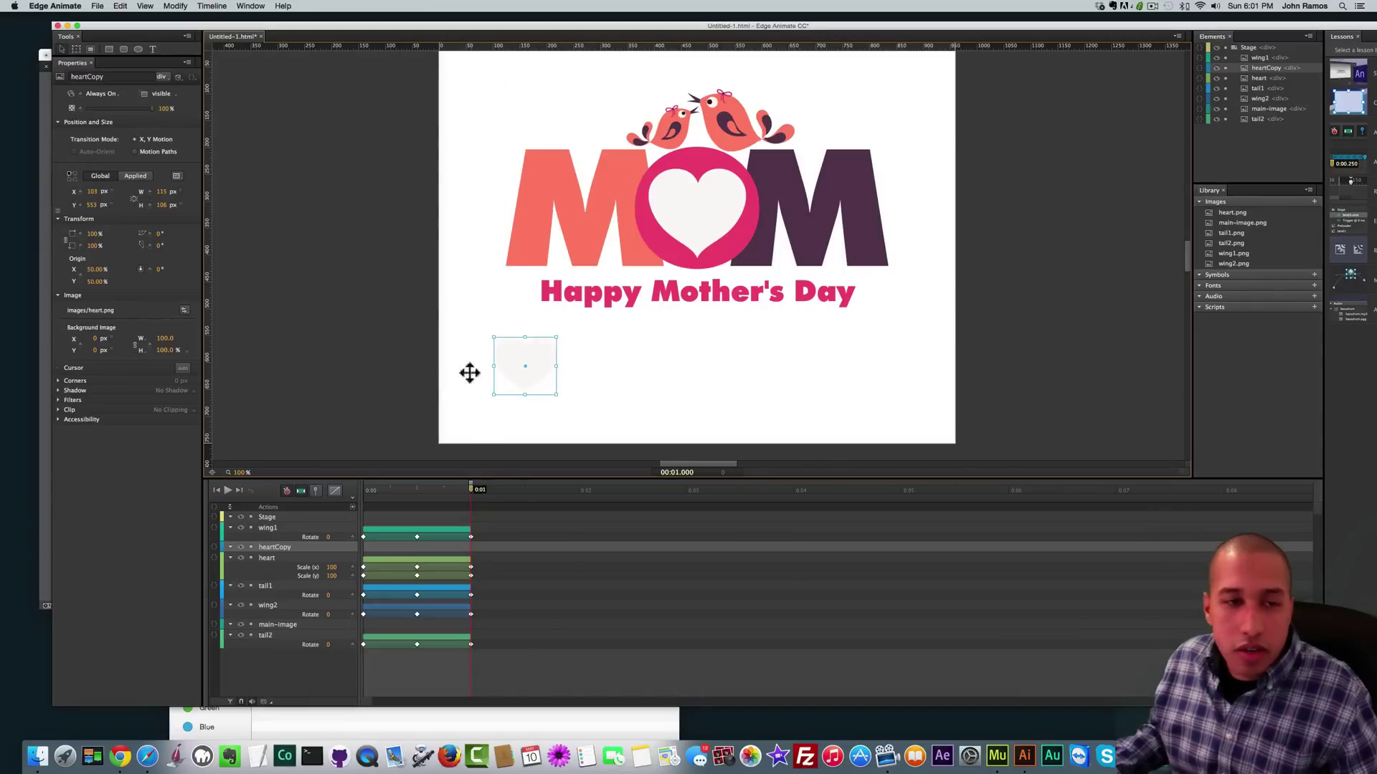
# - Rotate the duplicated heart to -20° at 0 seconds and shift it slightly toward the stage's left edge
pyautogui.click(367, 491)
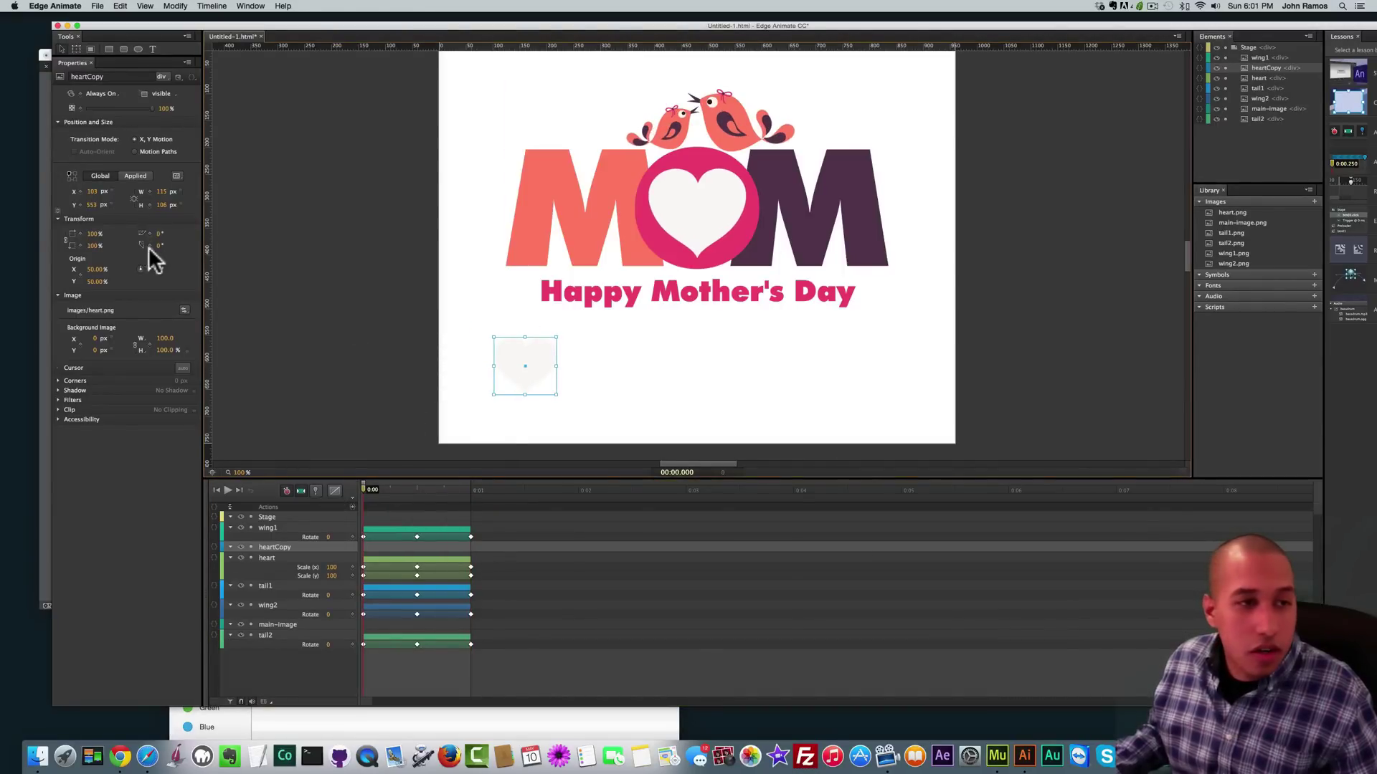
pyautogui.moveTo(138, 267); pyautogui.dragTo(139, 269)
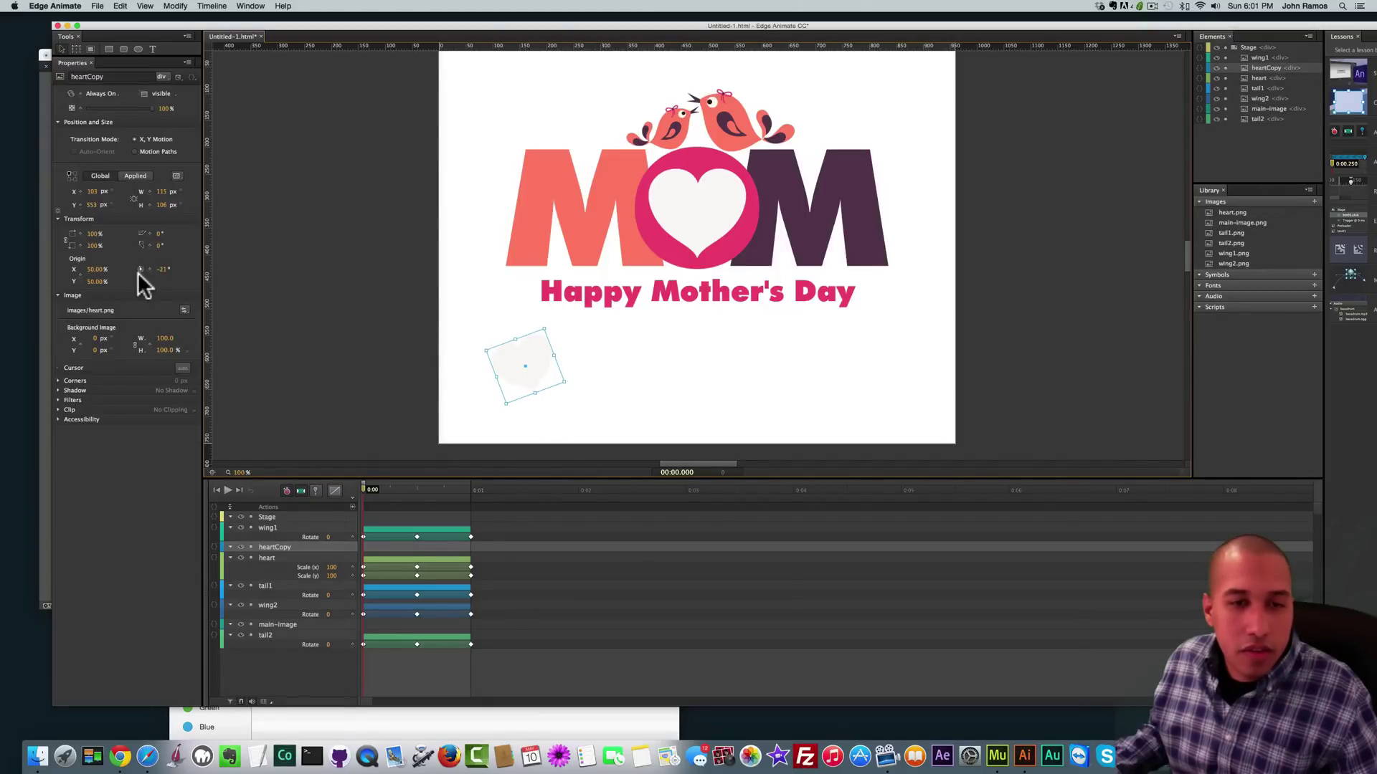
pyautogui.moveTo(515, 388); pyautogui.dragTo(505, 384)
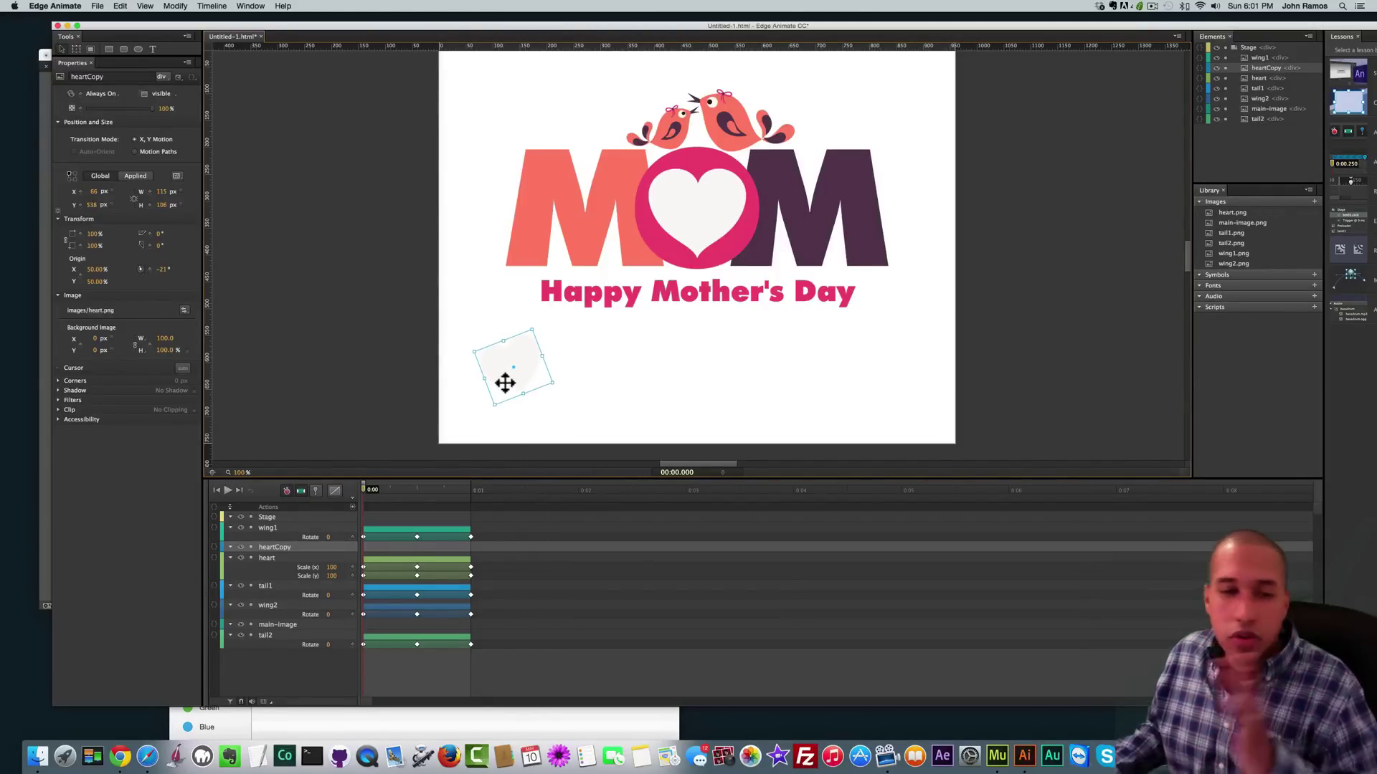
pyautogui.moveTo(522, 383); pyautogui.dragTo(518, 379)
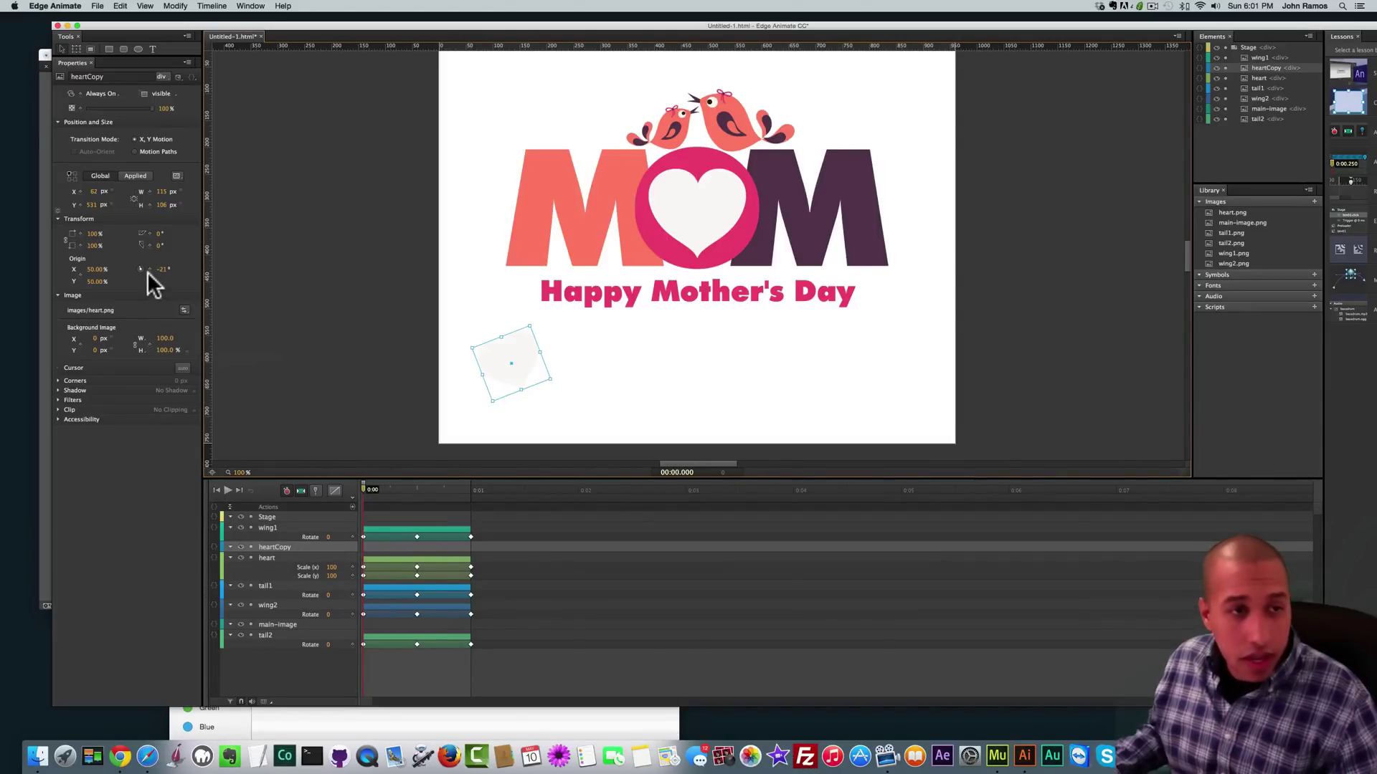
pyautogui.click(177, 273)
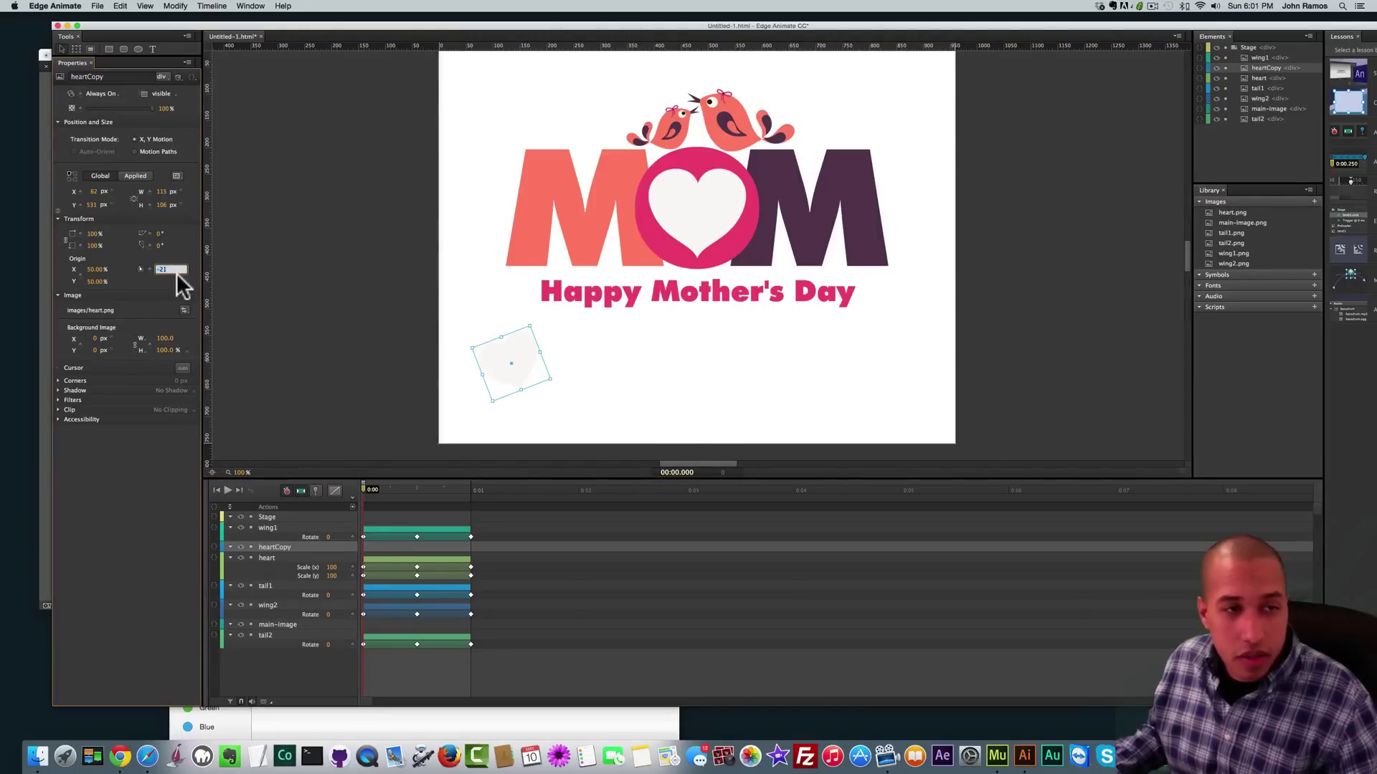
pyautogui.write('-20')
pyautogui.press('Return')
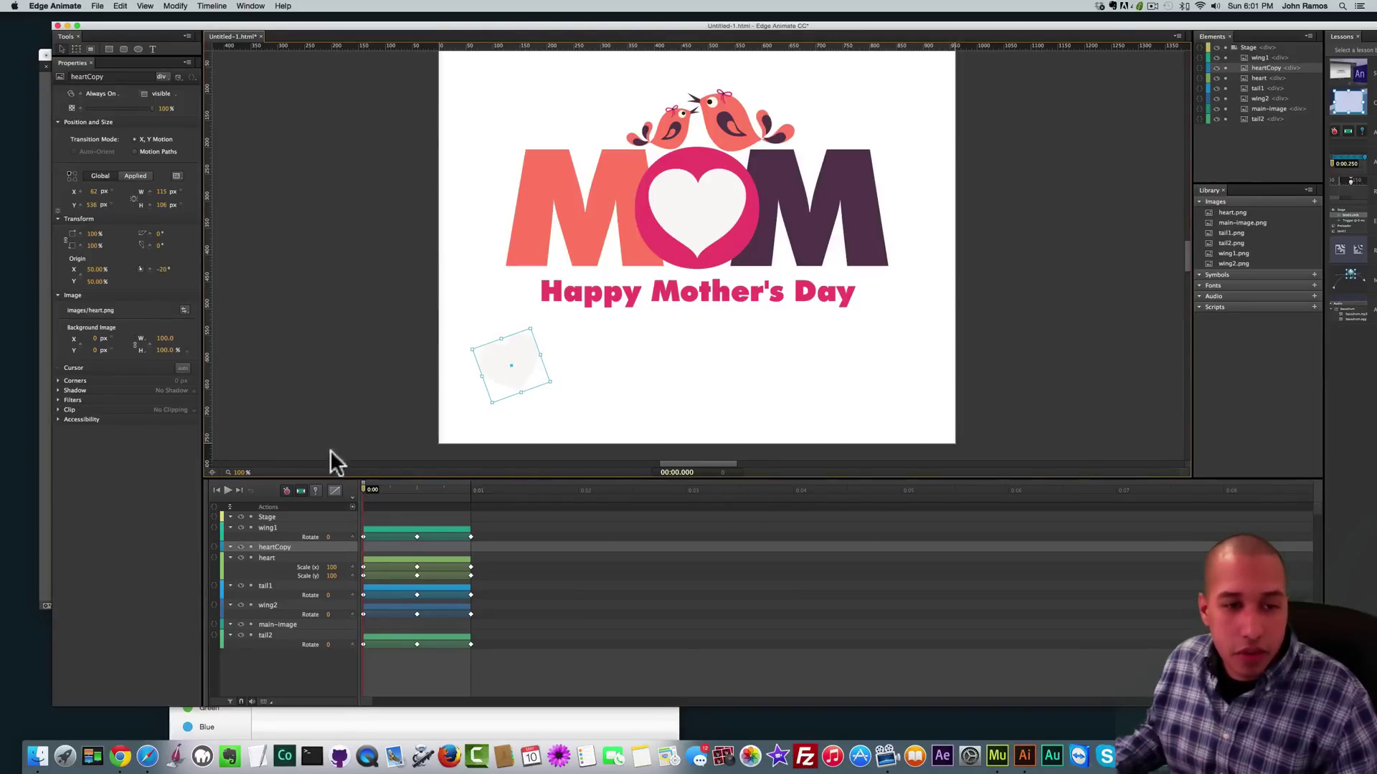
# - Add a rotation keyframe for the duplicated heart at 0 seconds and rotate it to 0° at 0.5 seconds
pyautogui.click(147, 269)
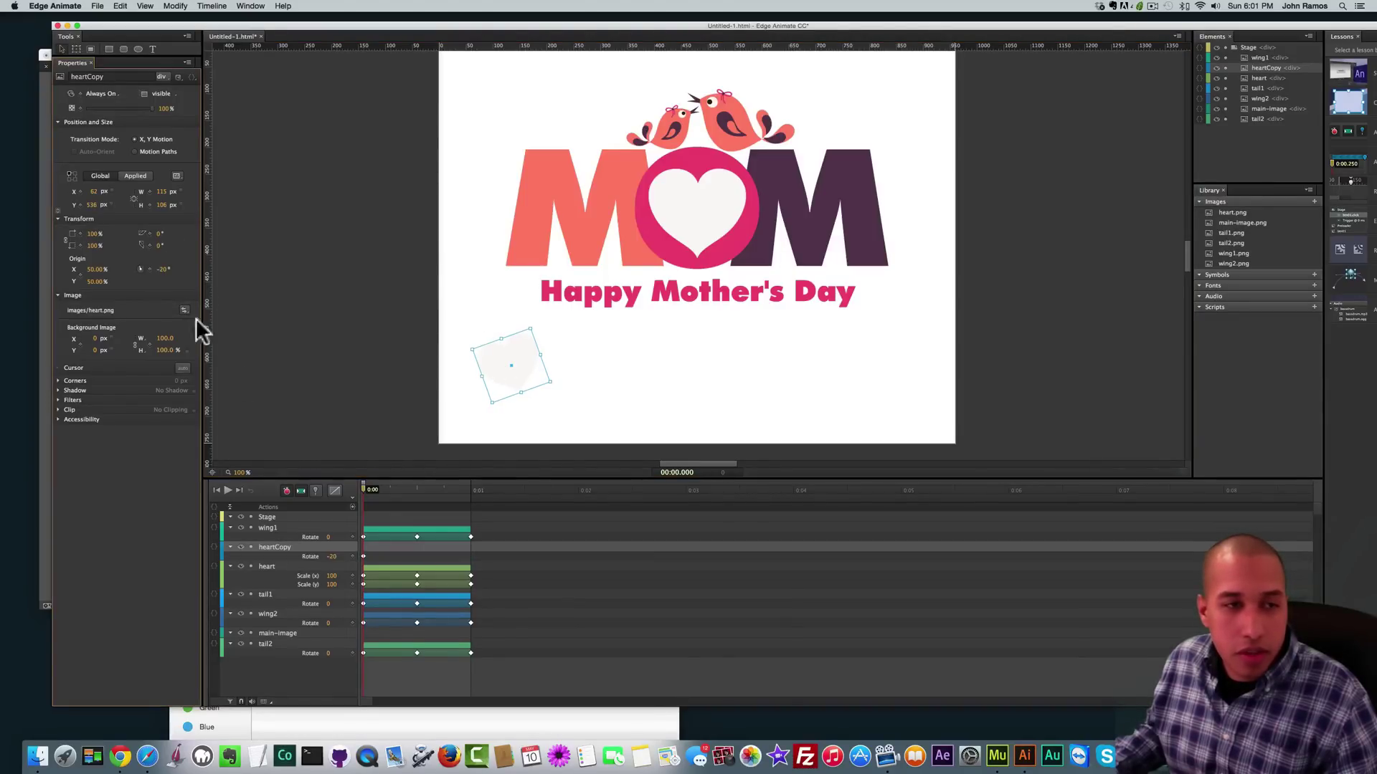
pyautogui.moveTo(368, 500); pyautogui.dragTo(418, 499)
pyautogui.click(164, 269)
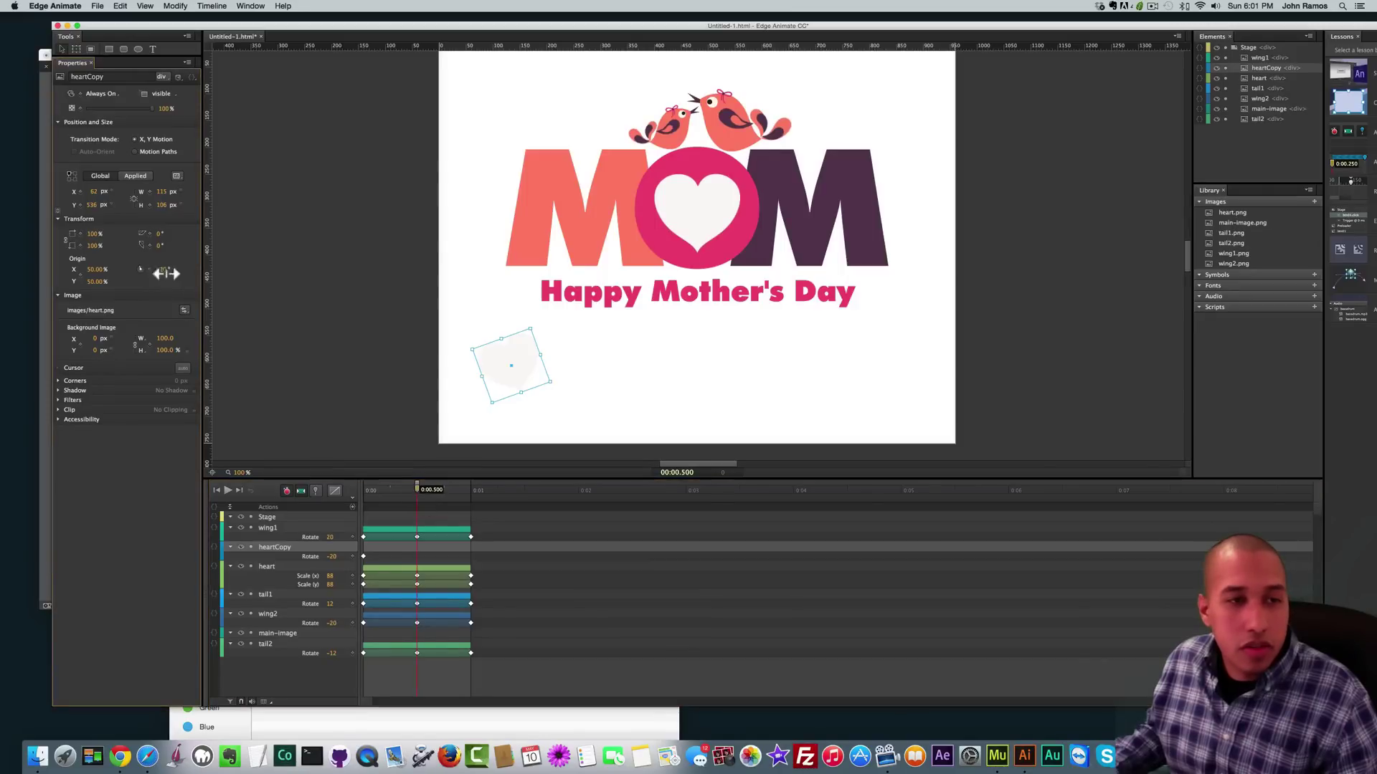
pyautogui.write('0')
pyautogui.press('Return')
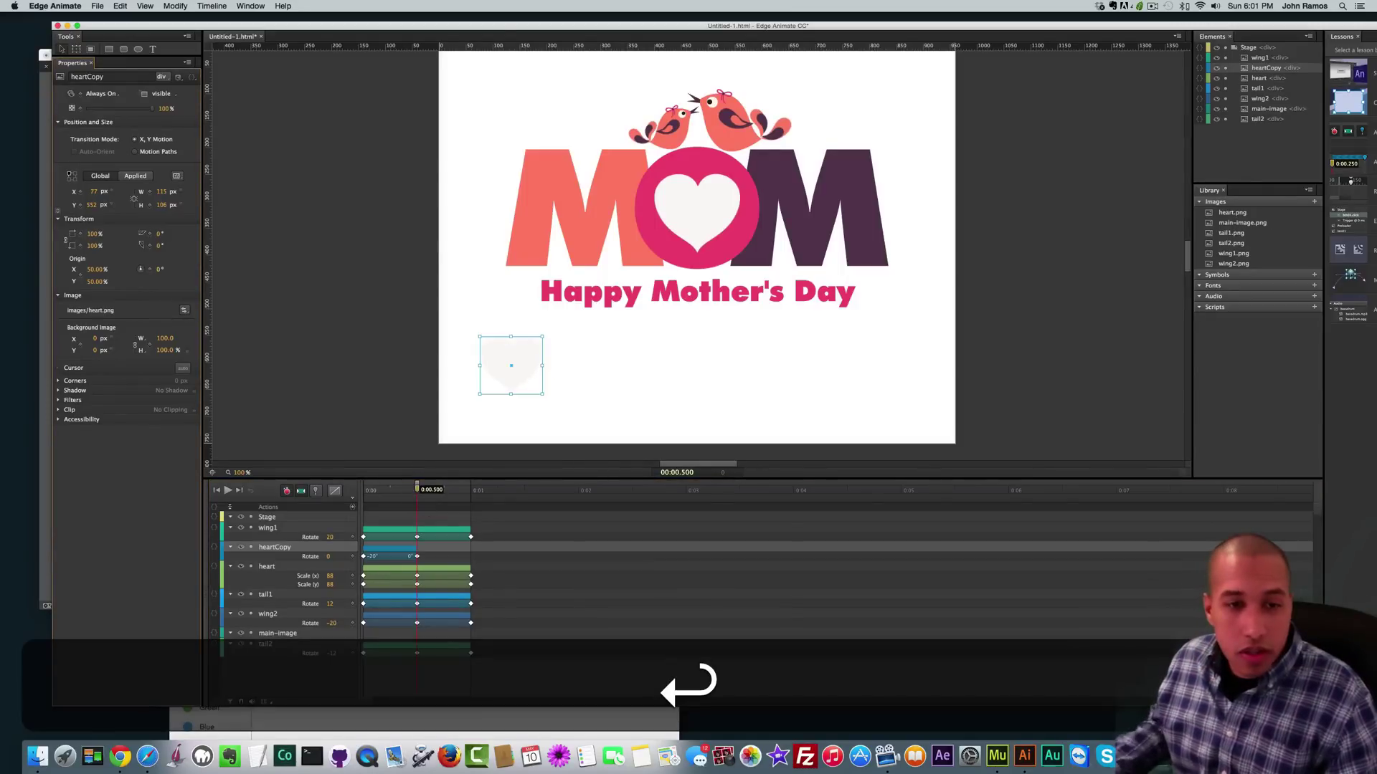
# - Rotate the duplicated heart to 5° at 0.5 seconds and to -20° at 1 second
pyautogui.click(159, 270)
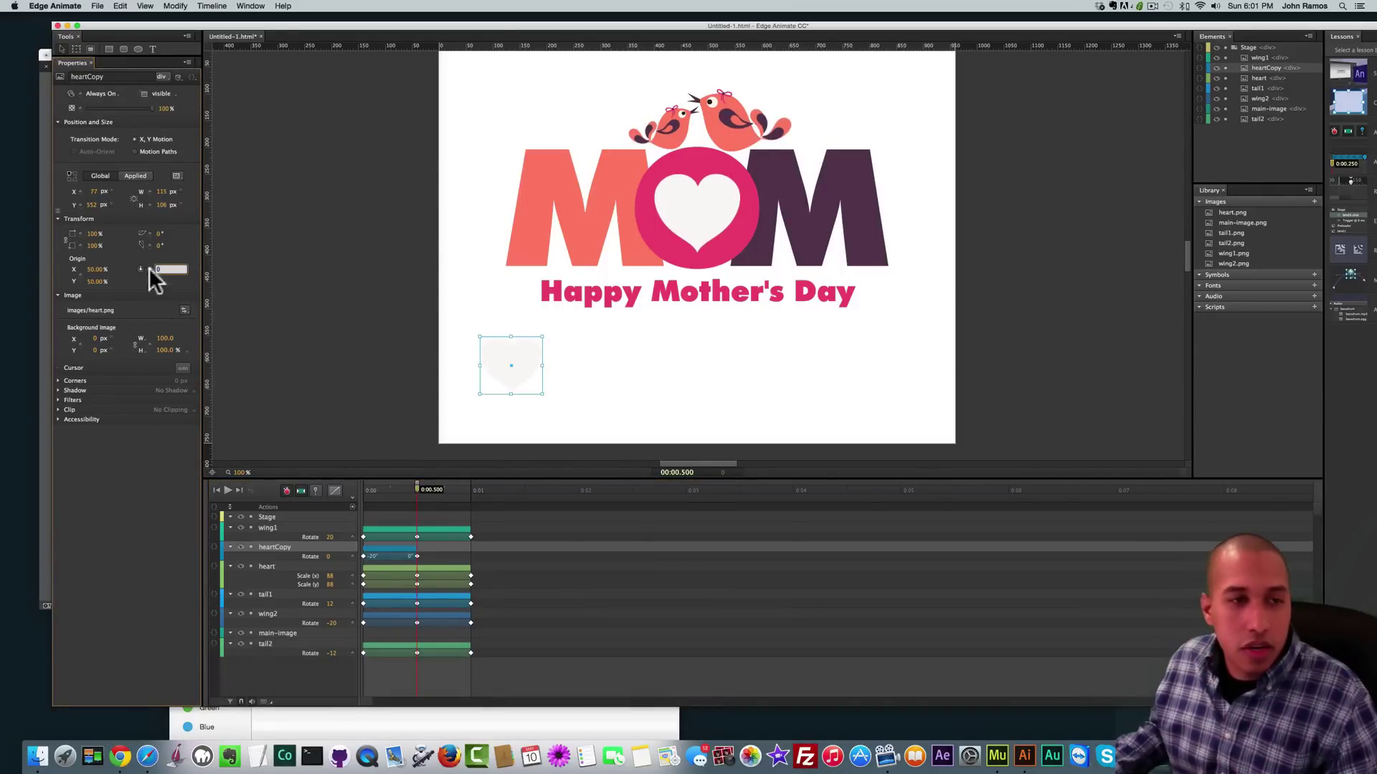
pyautogui.moveTo(139, 269); pyautogui.dragTo(139, 266)
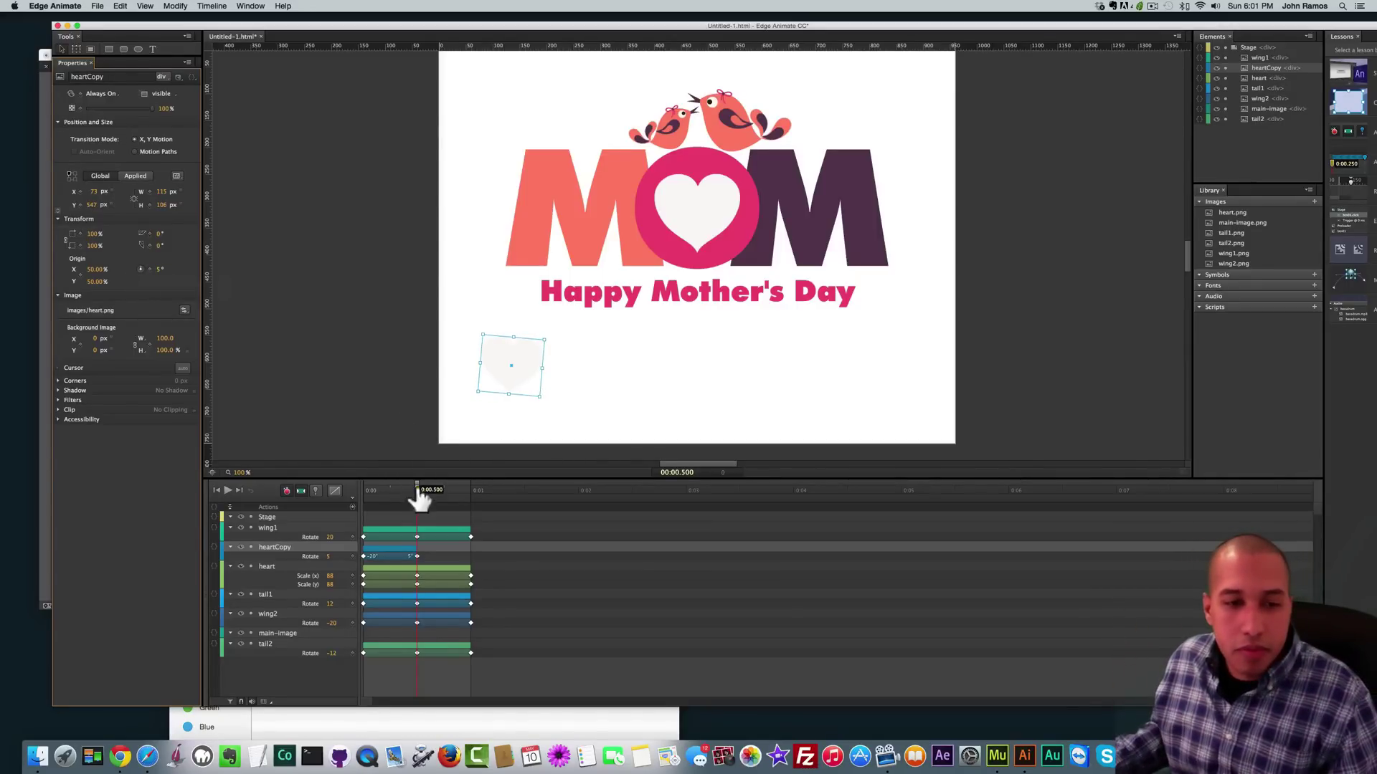
pyautogui.moveTo(420, 499); pyautogui.dragTo(475, 499)
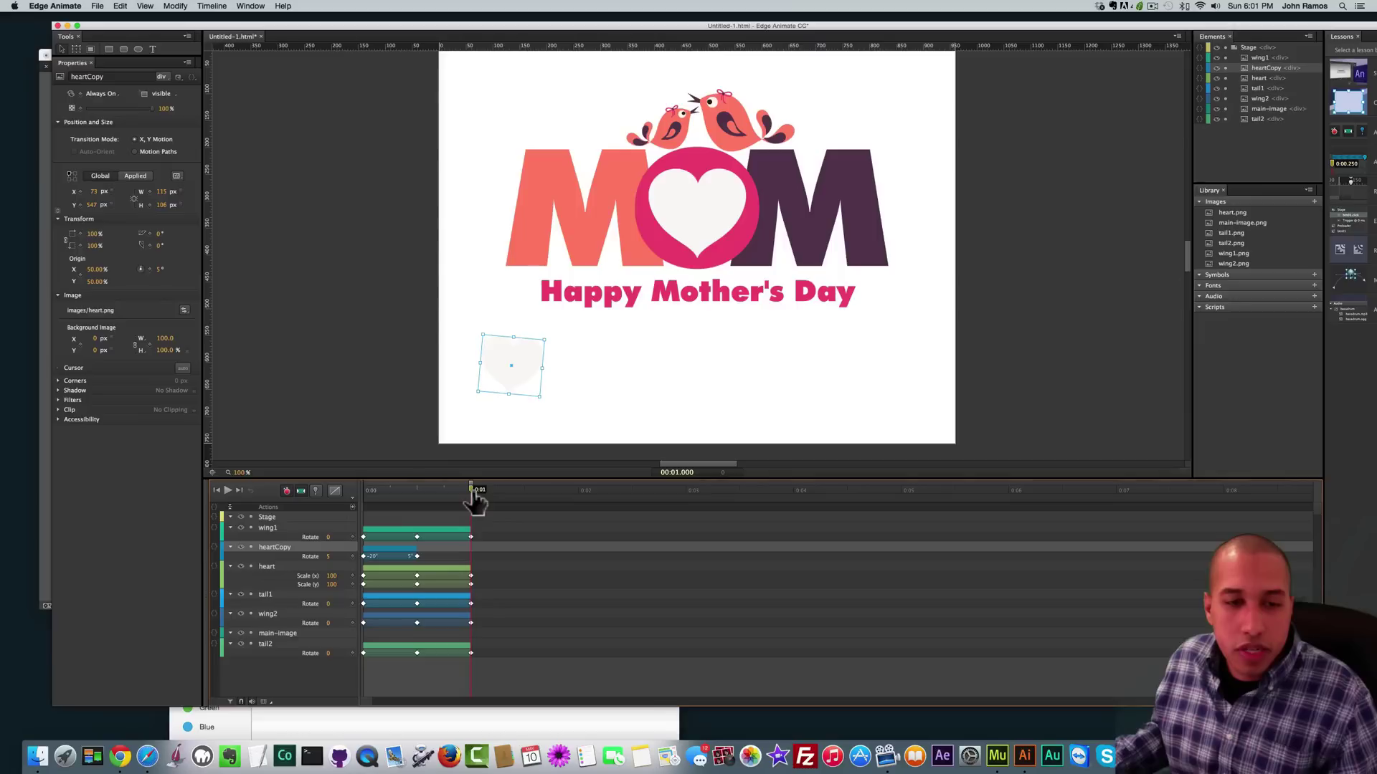
pyautogui.click(161, 271)
pyautogui.write('0')
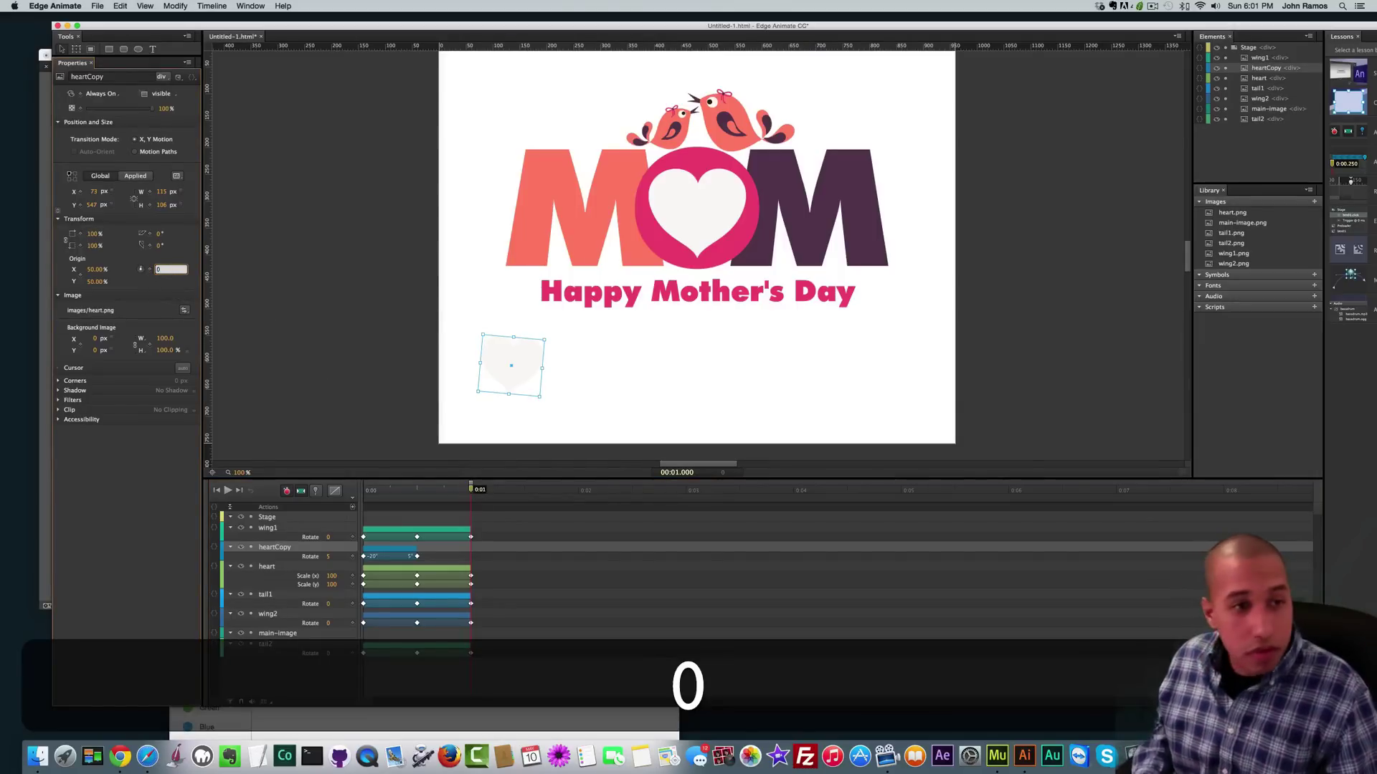
pyautogui.press('BackSpace')
pyautogui.write('-20')
pyautogui.press('Return')
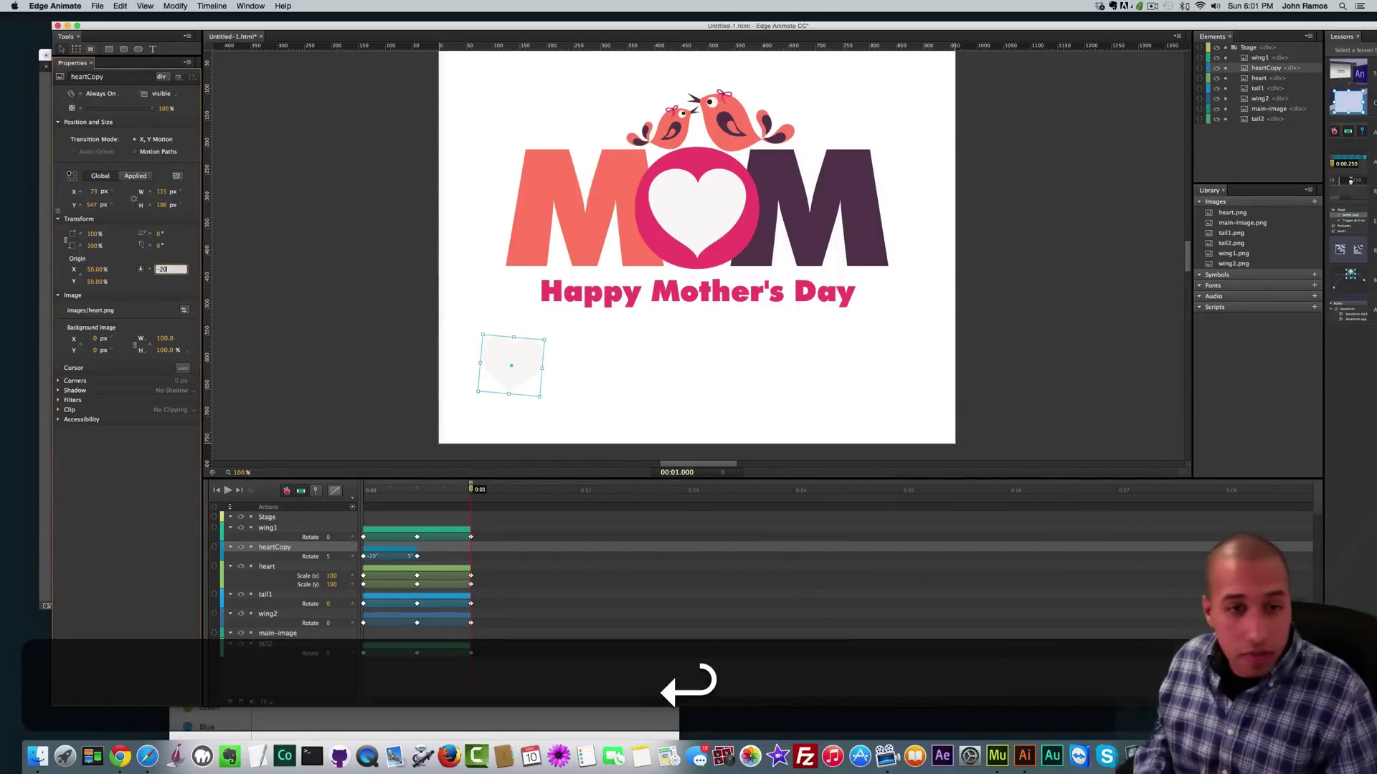
pyautogui.press('space')
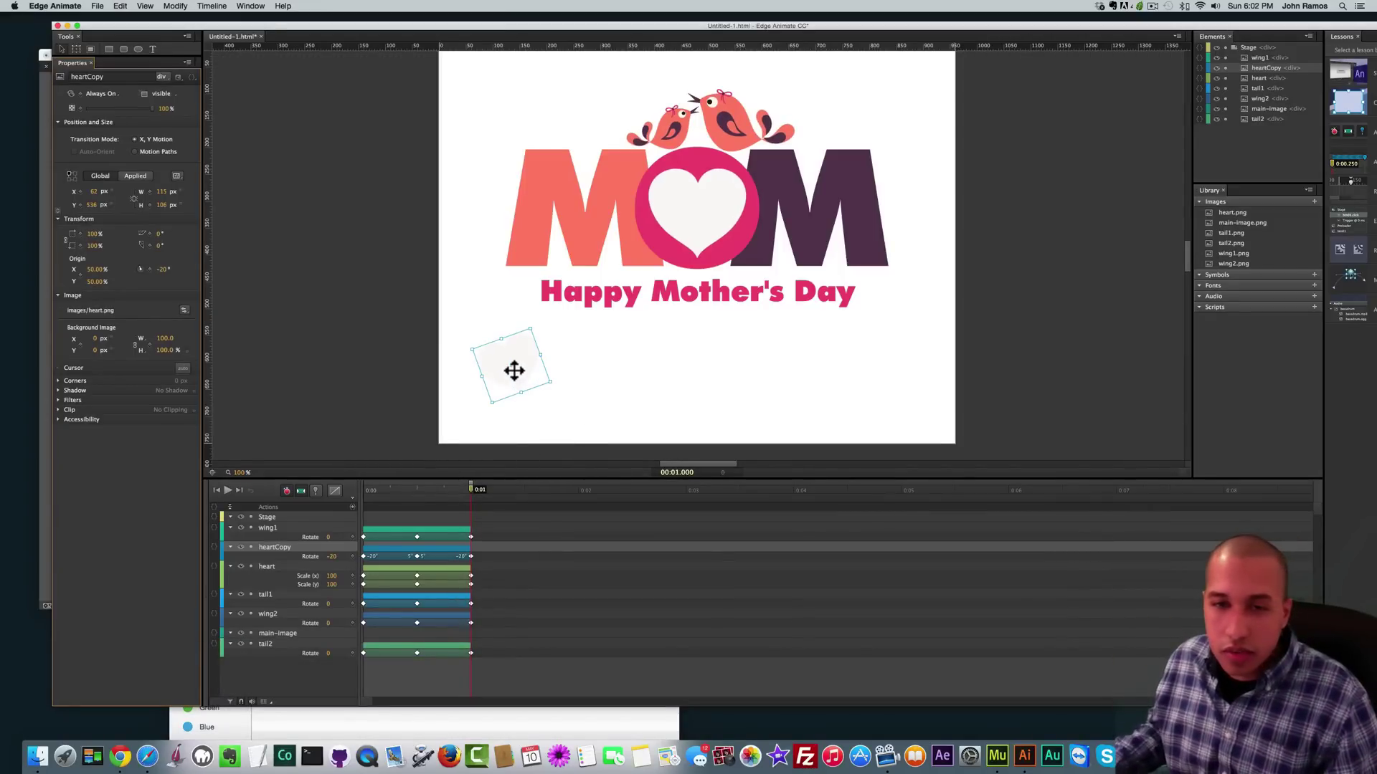
# - Nudge the duplicated heart slightly upward and place a second copy of it below the text, toward the stage's right side
pyautogui.moveTo(513, 366); pyautogui.dragTo(515, 363)
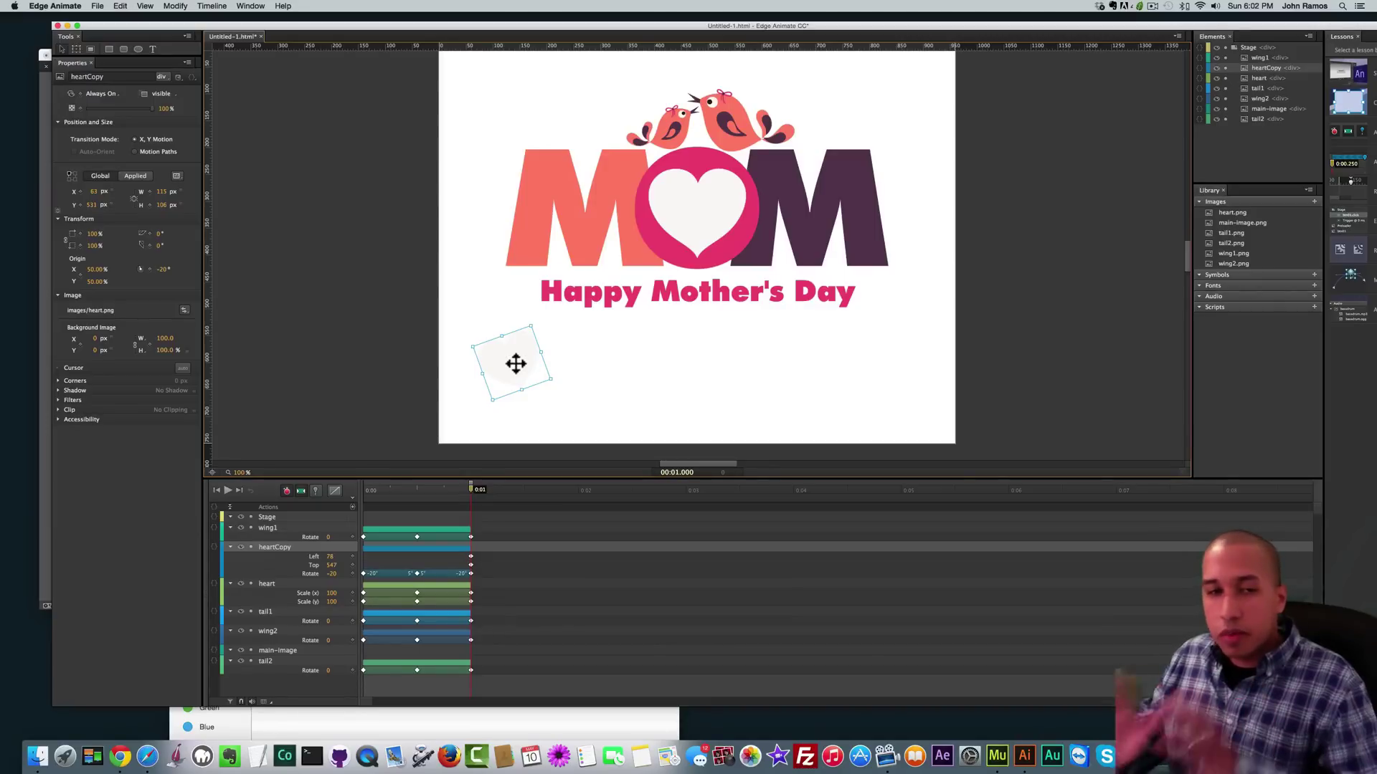
pyautogui.rightClick(297, 543)
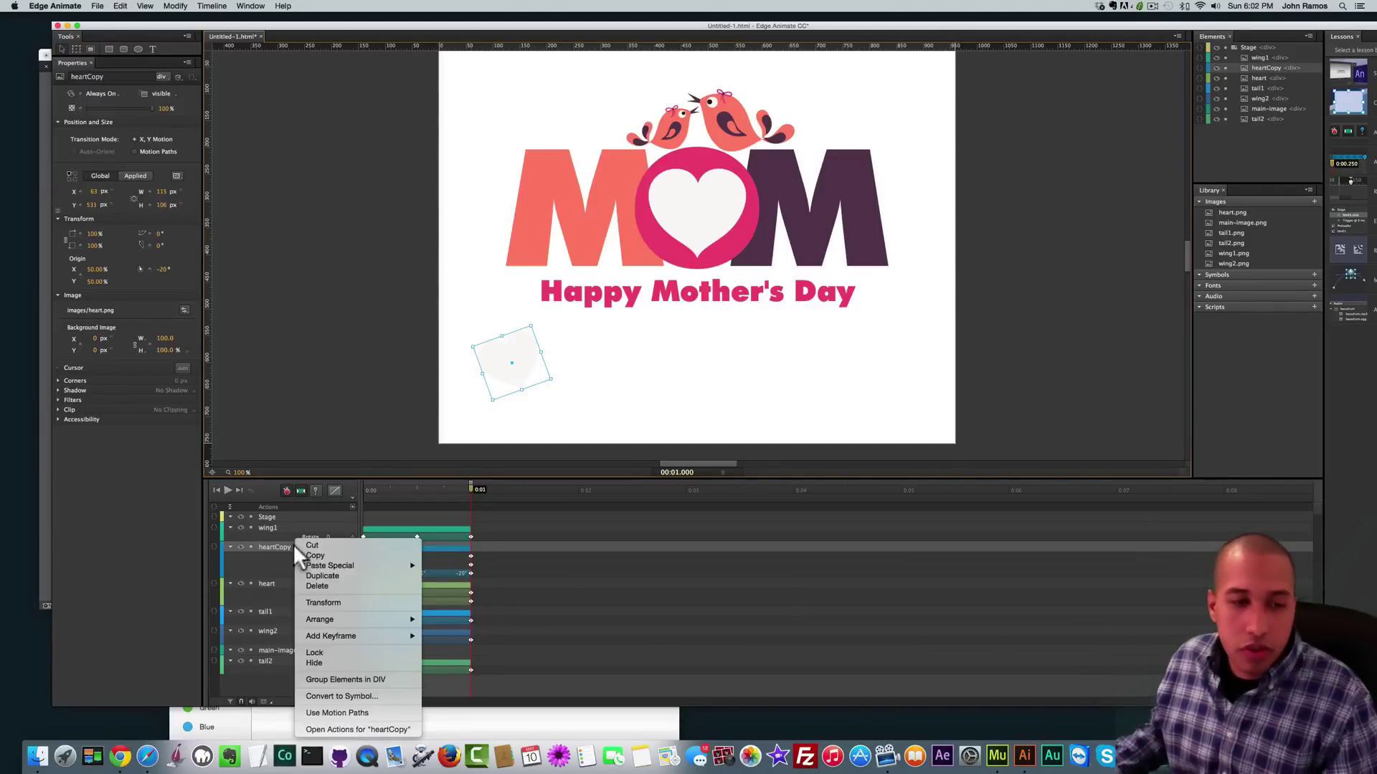
pyautogui.click(324, 576)
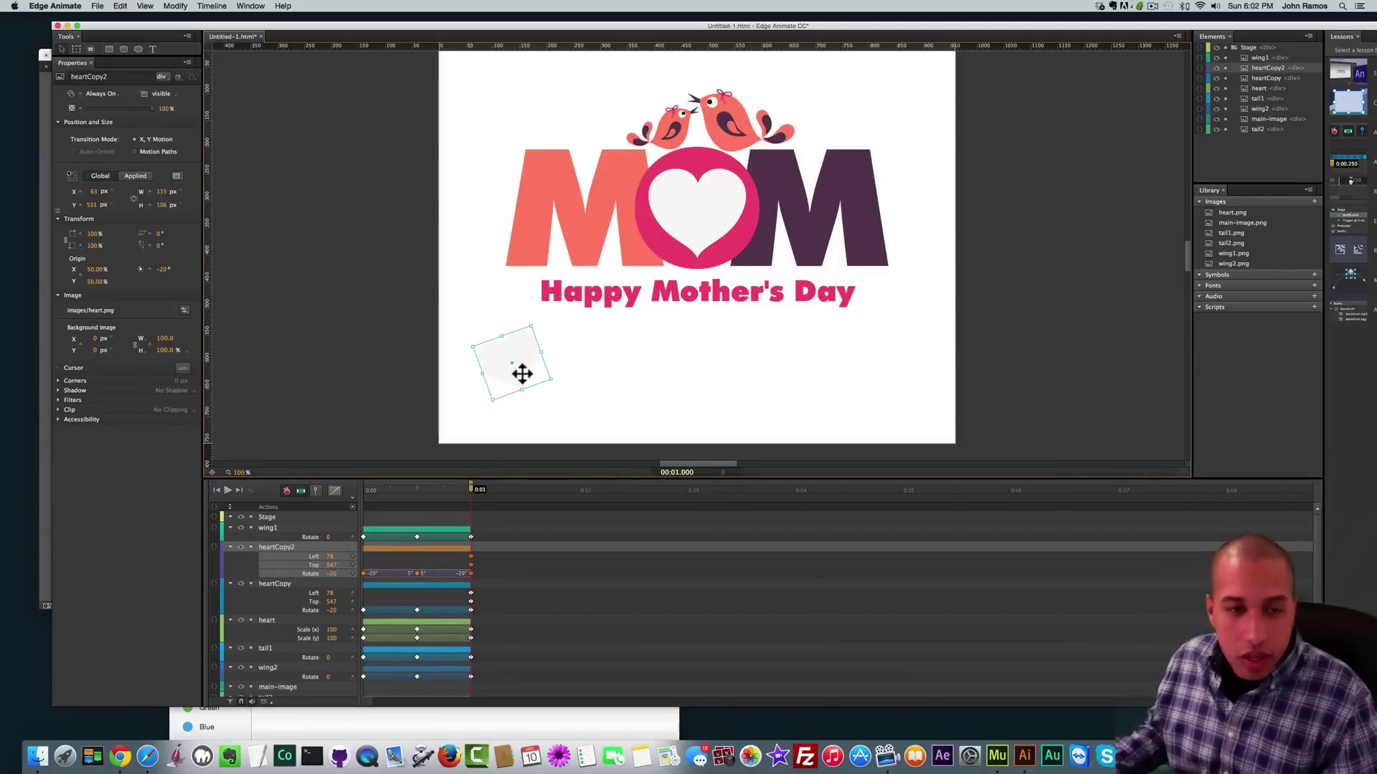
pyautogui.moveTo(550, 373); pyautogui.dragTo(831, 392)
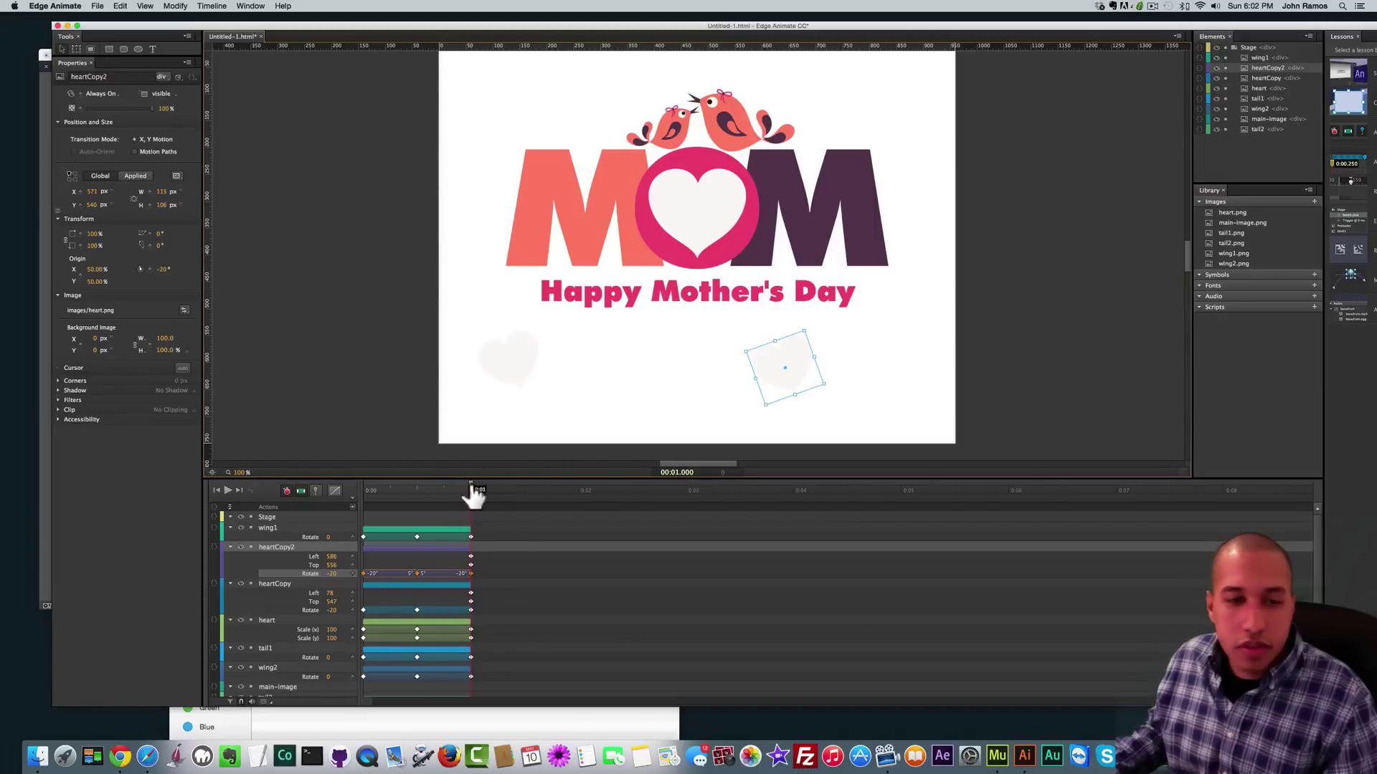
# - Set the second heart copy's rotation to 20° at 0 seconds
pyautogui.moveTo(473, 495); pyautogui.dragTo(341, 495)
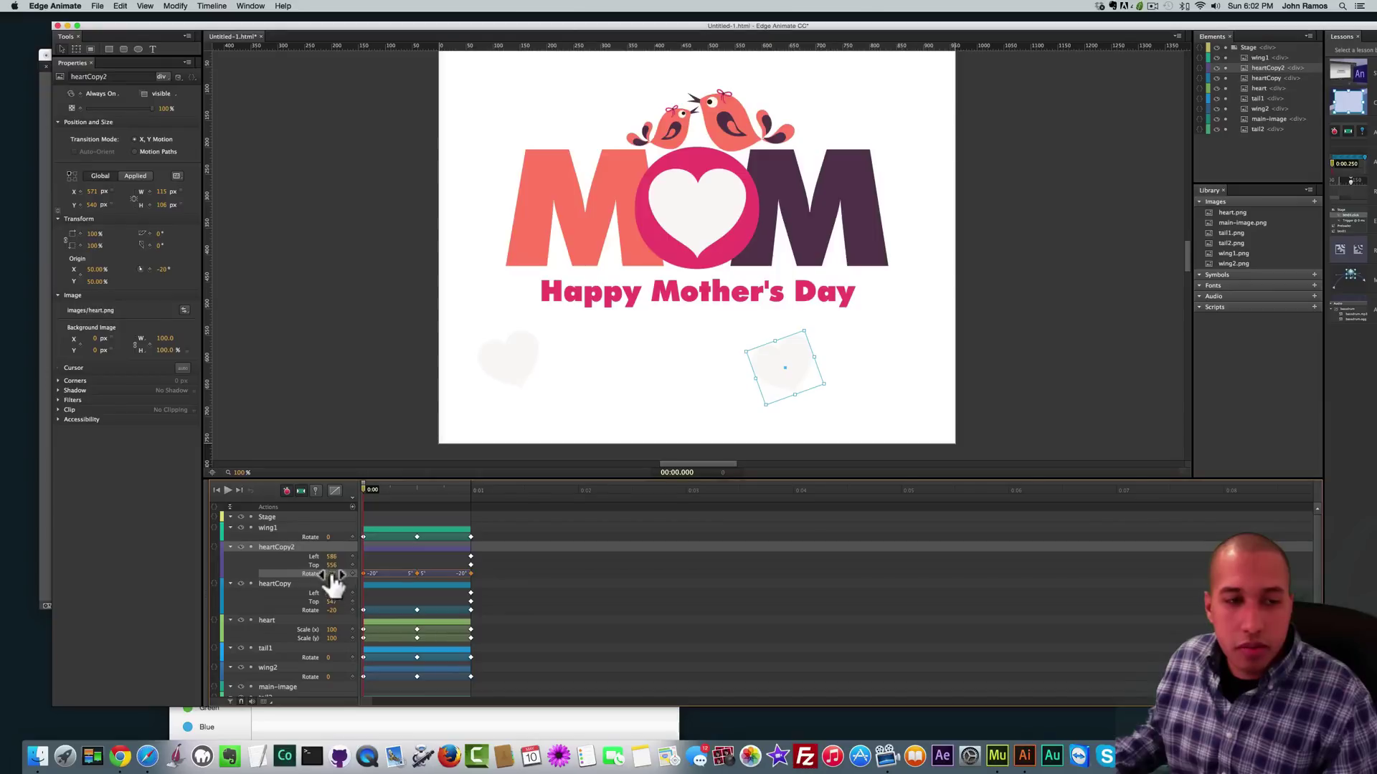
pyautogui.click(172, 270)
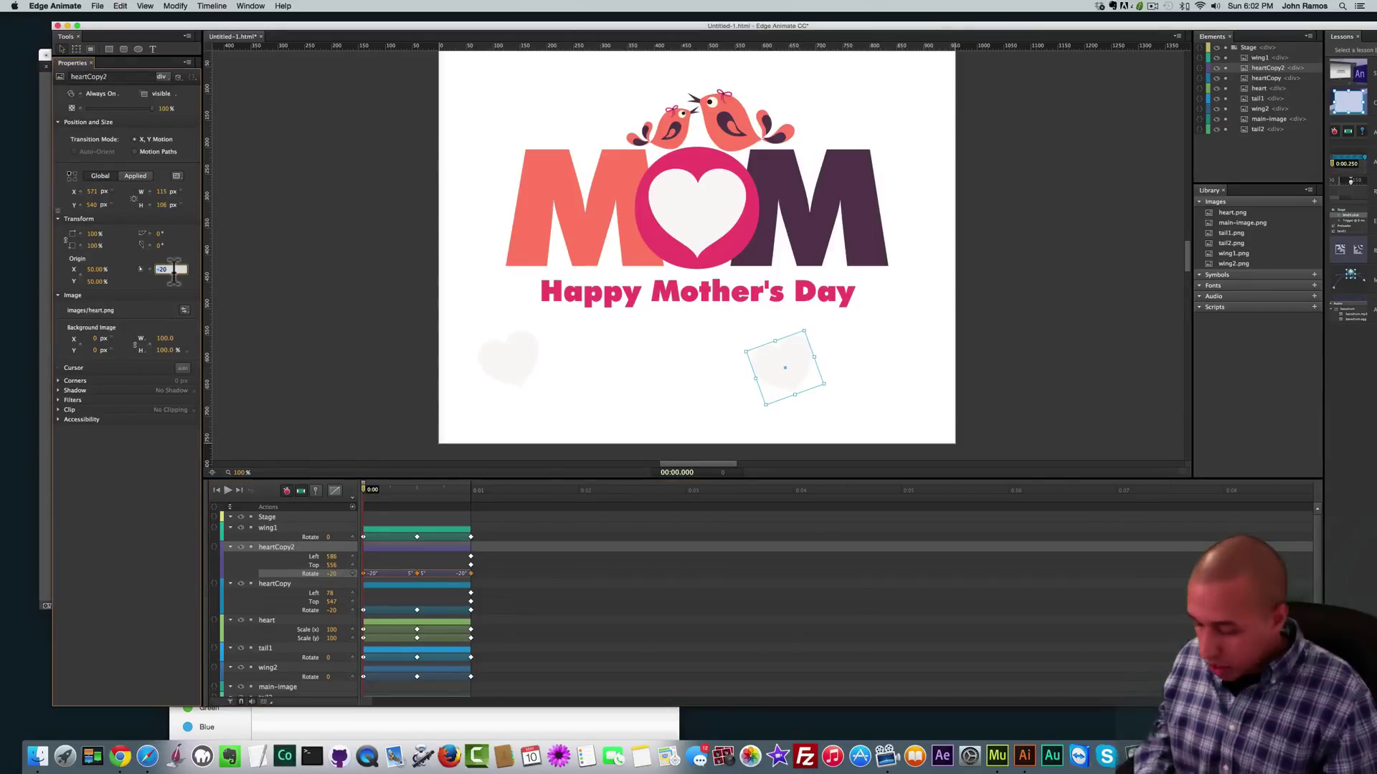
pyautogui.write('20')
pyautogui.press('Return')
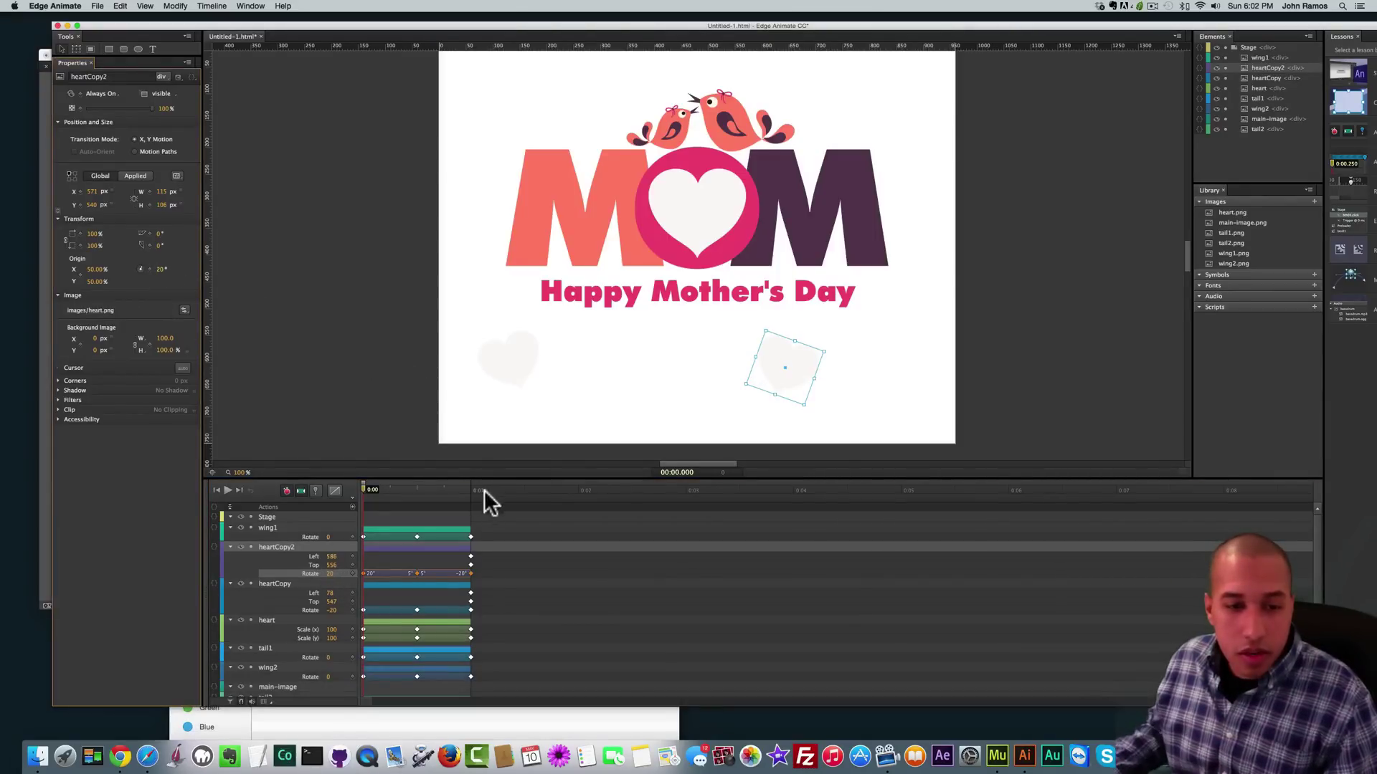
# - Set the second heart copy's rotation to -5° at 0.5 seconds
pyautogui.click(417, 573)
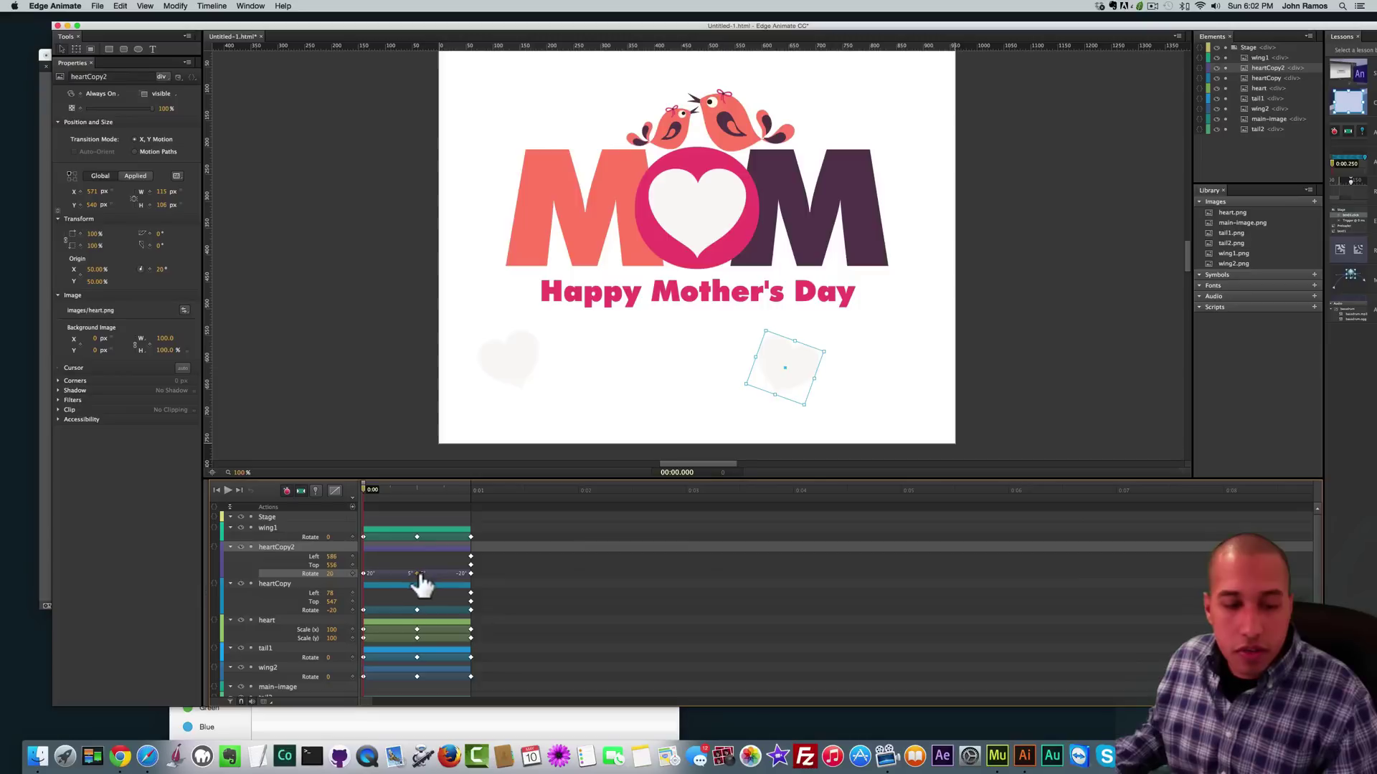
pyautogui.click(419, 490)
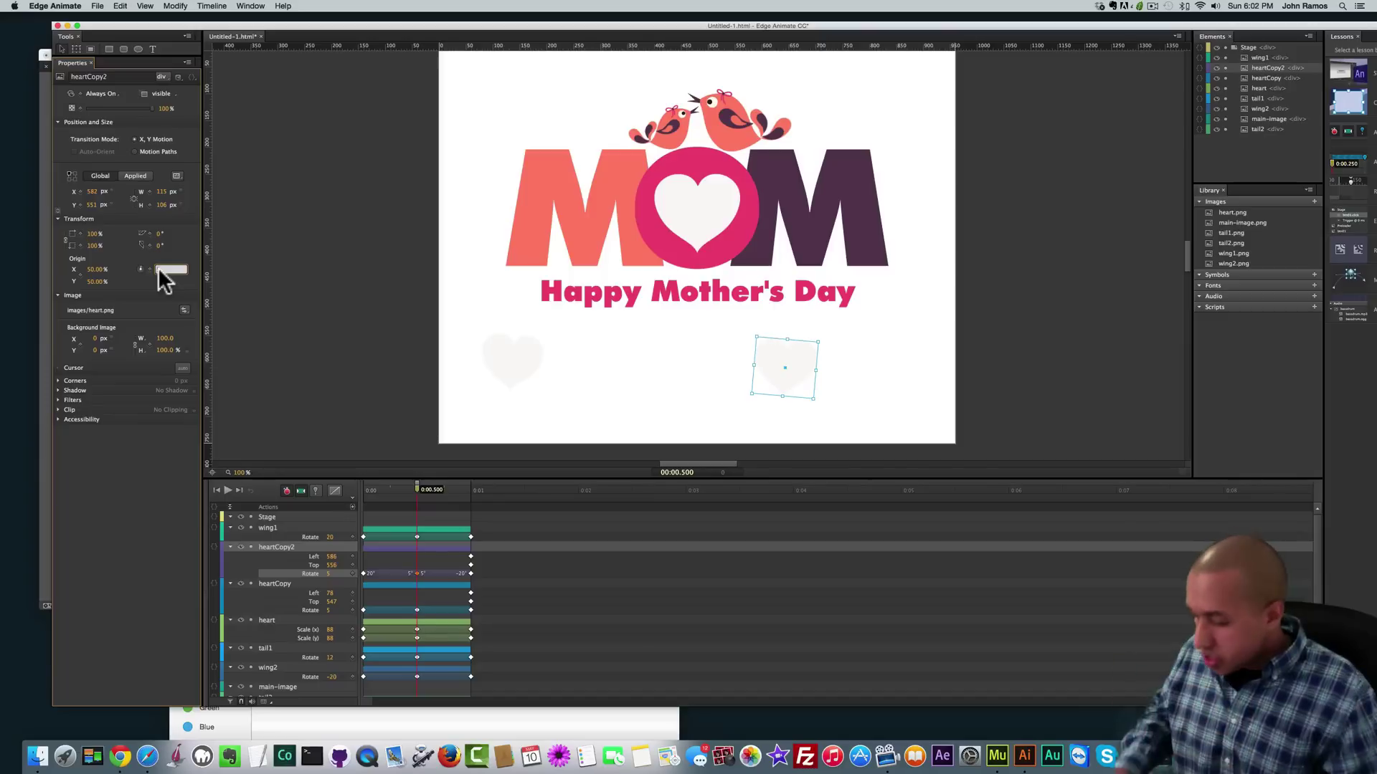
pyautogui.write('-5')
pyautogui.press('Return')
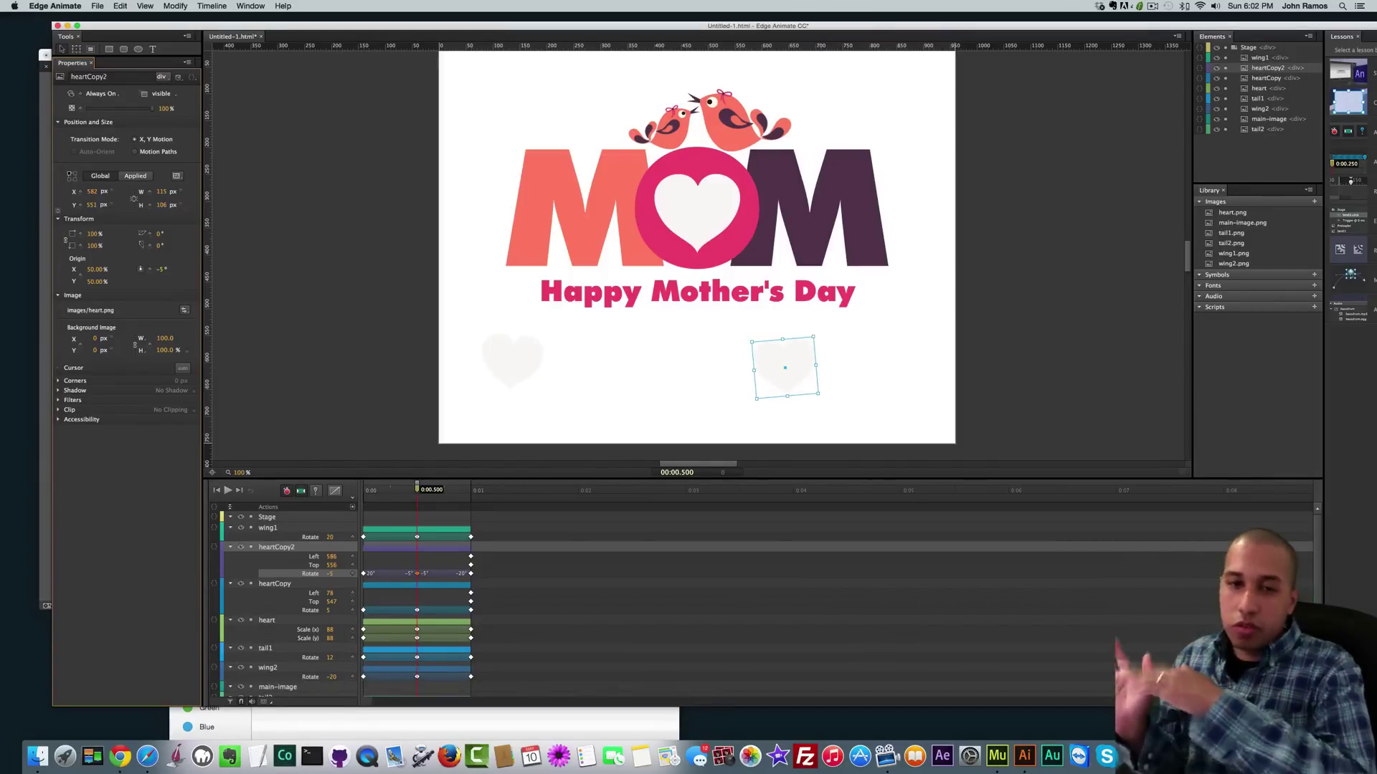
# - Set the second heart copy's rotation to 20° at 1 second and preview the animation
pyautogui.click(470, 574)
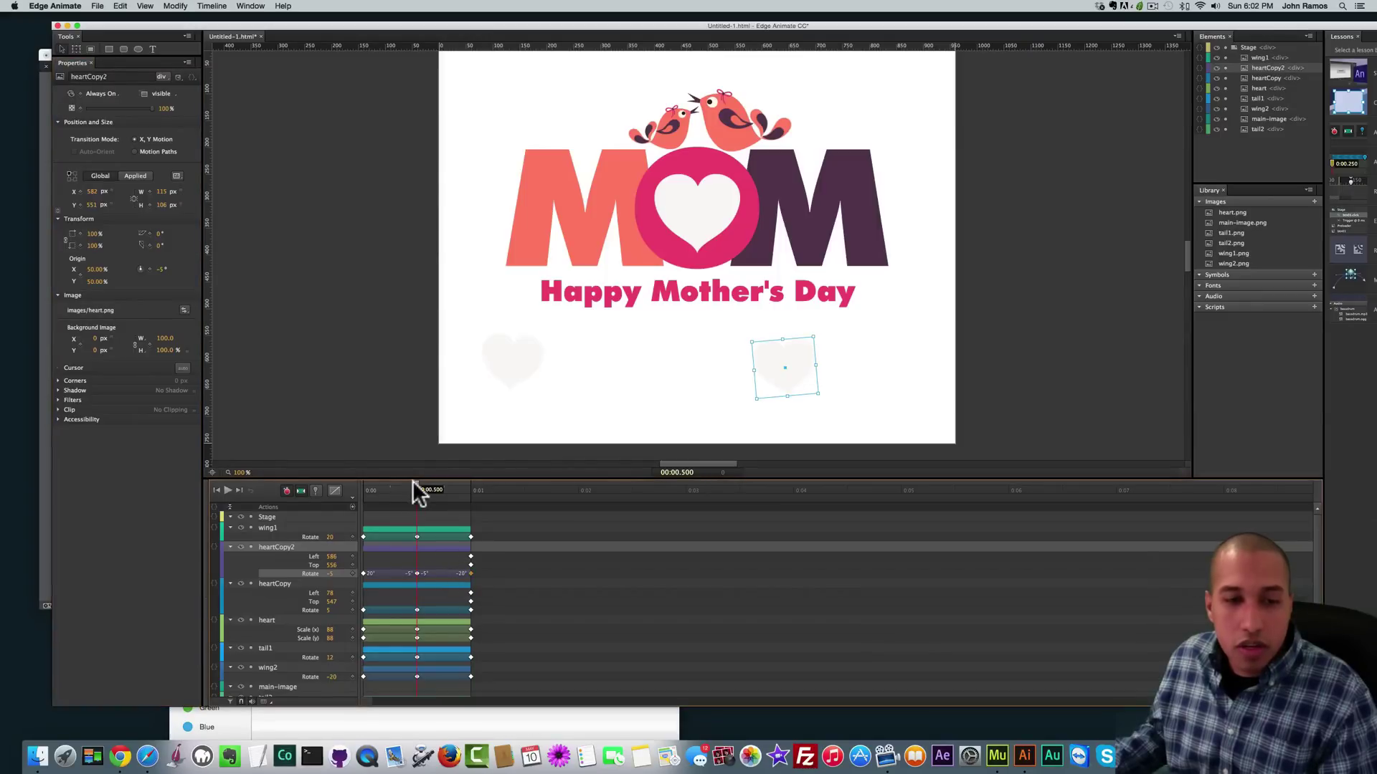
pyautogui.moveTo(414, 482); pyautogui.dragTo(470, 485)
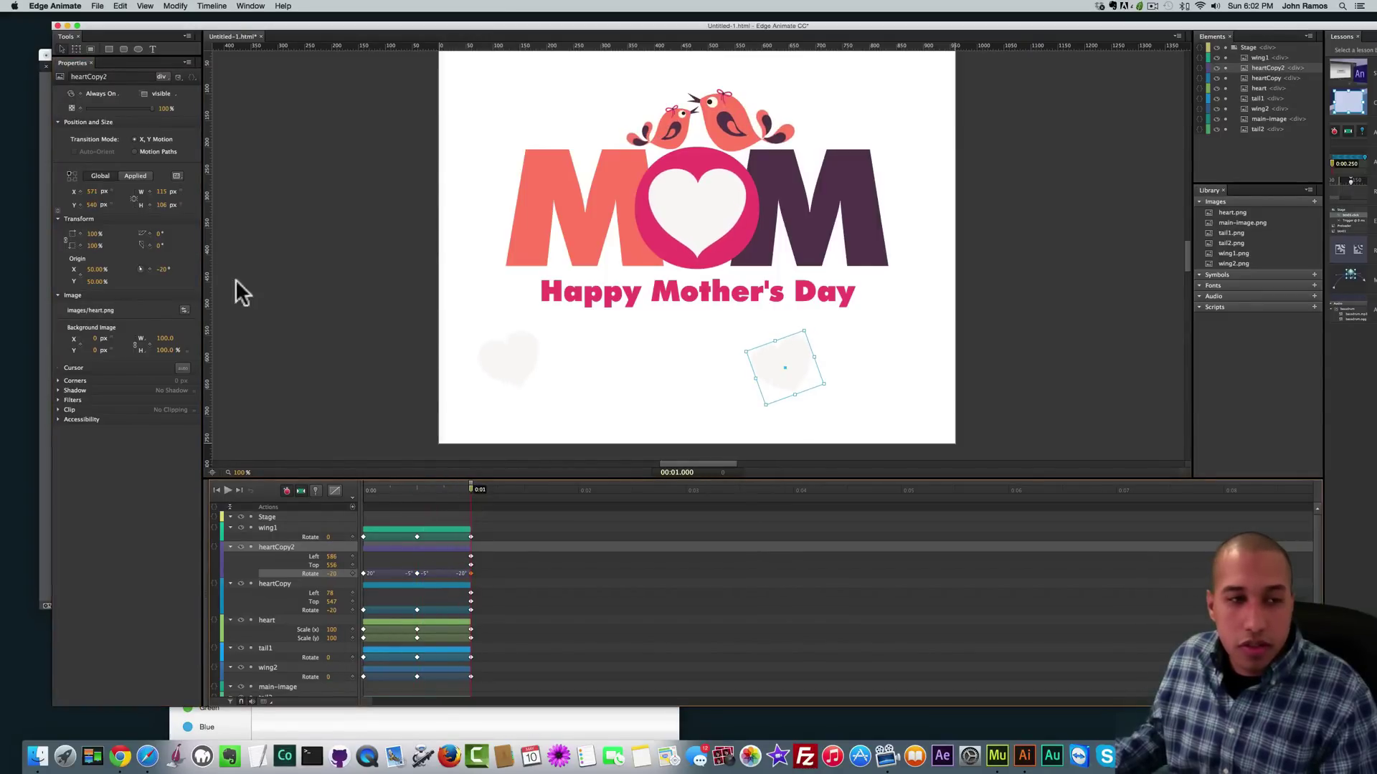
pyautogui.click(164, 270)
pyautogui.write('20')
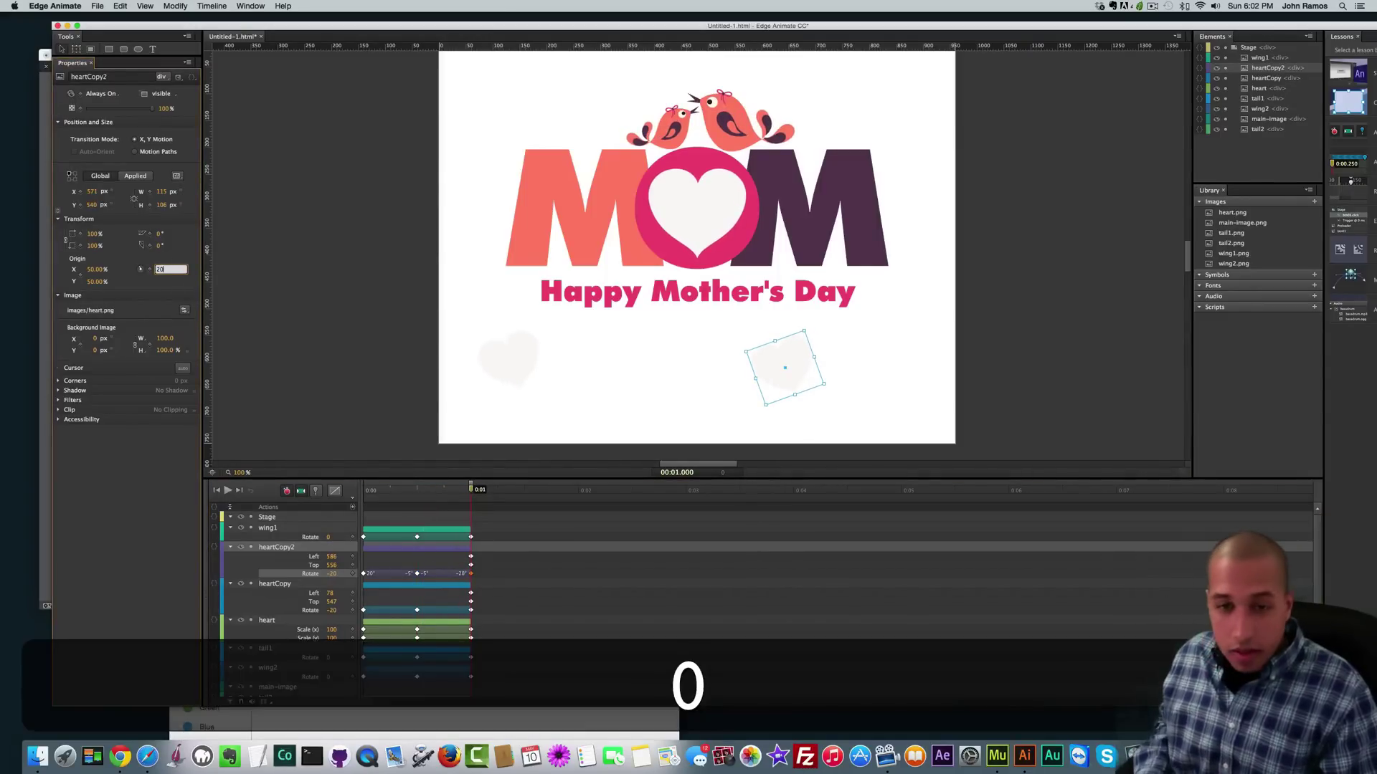
pyautogui.press('Return')
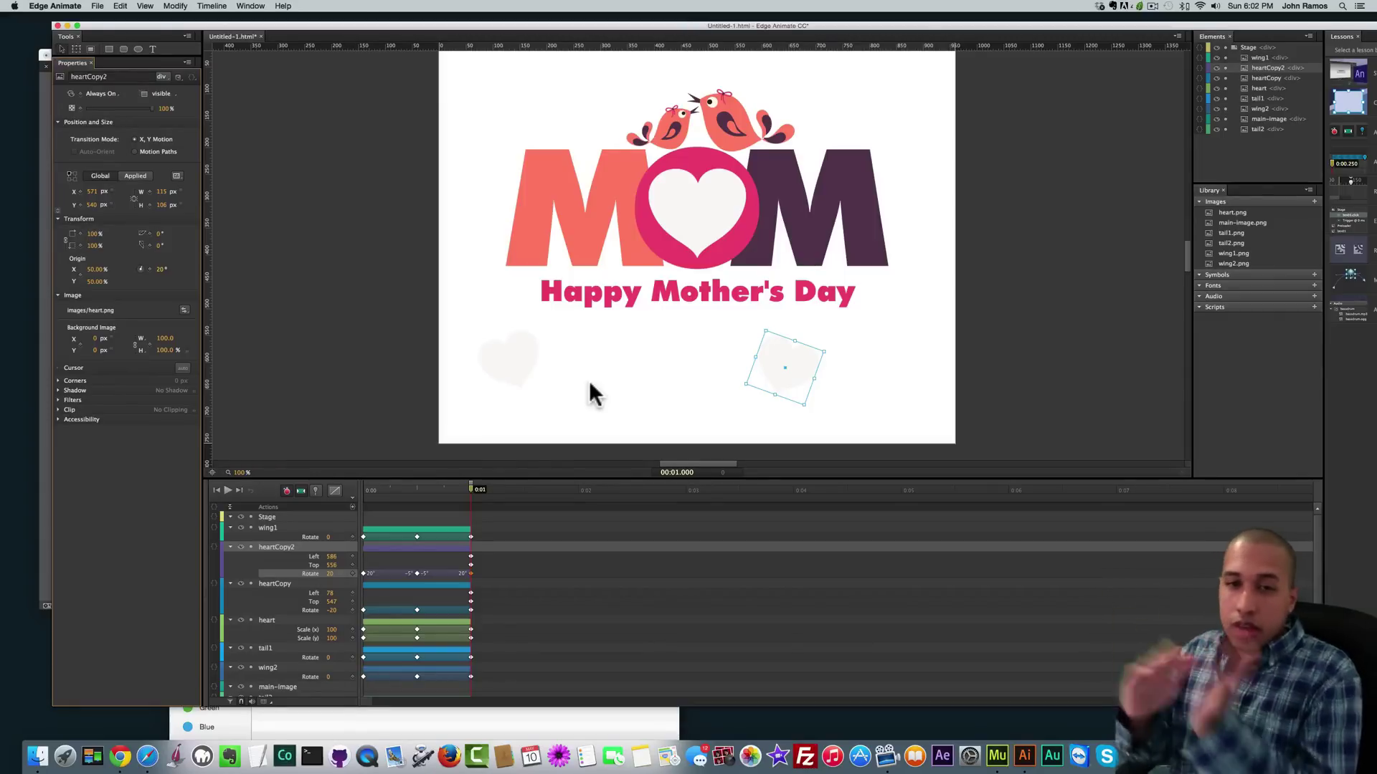
pyautogui.click(699, 384)
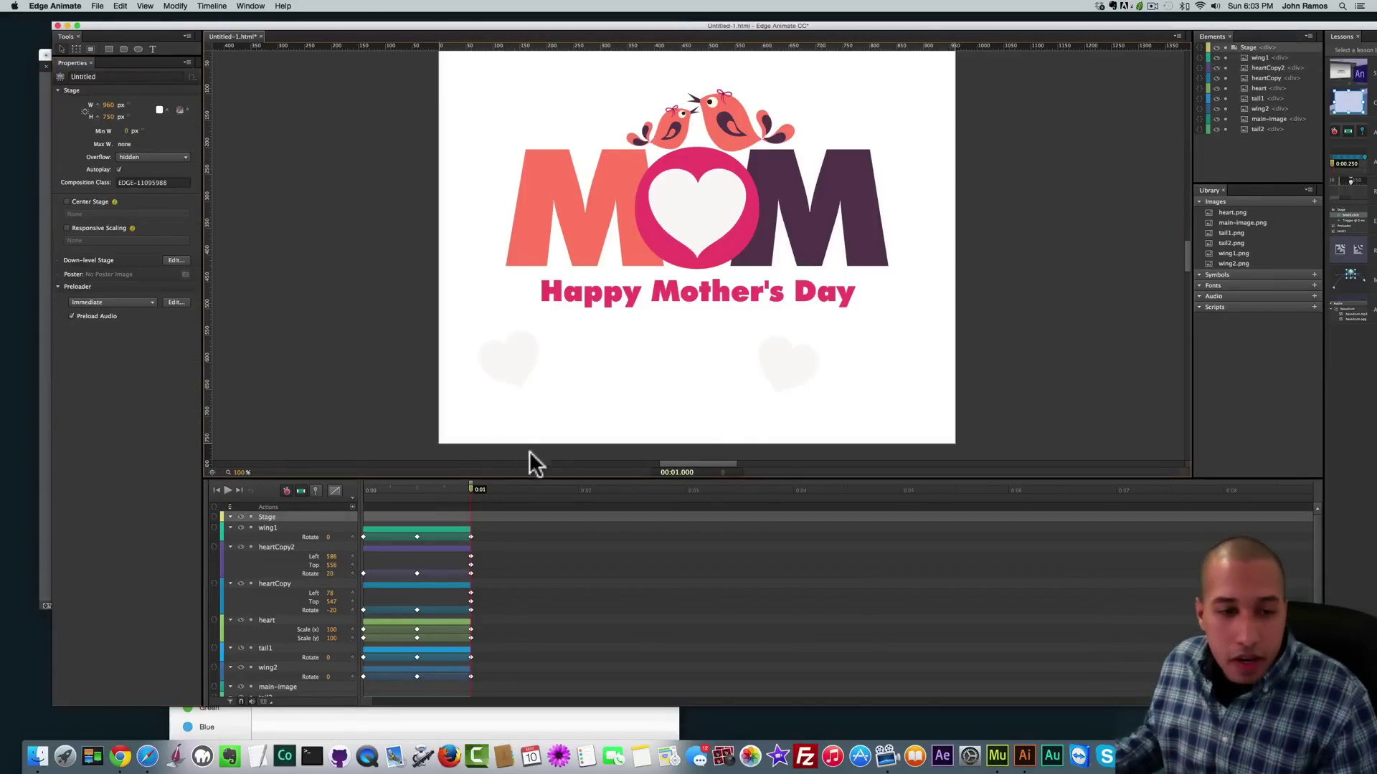
pyautogui.press('space')
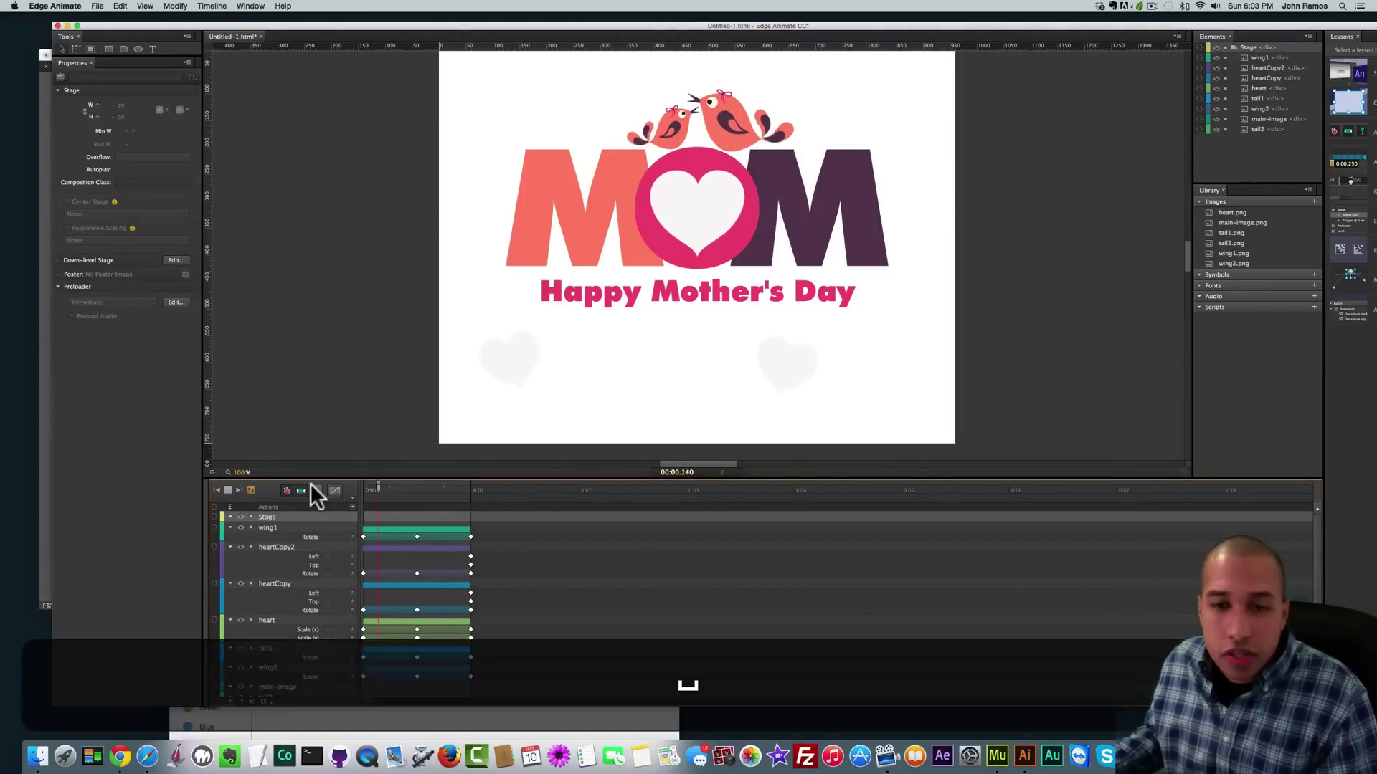
# - Move the second heart copy closer to the stage's lower-right corner and shrink it proportionally to about 73 × 67 px
pyautogui.moveTo(792, 370); pyautogui.dragTo(832, 385)
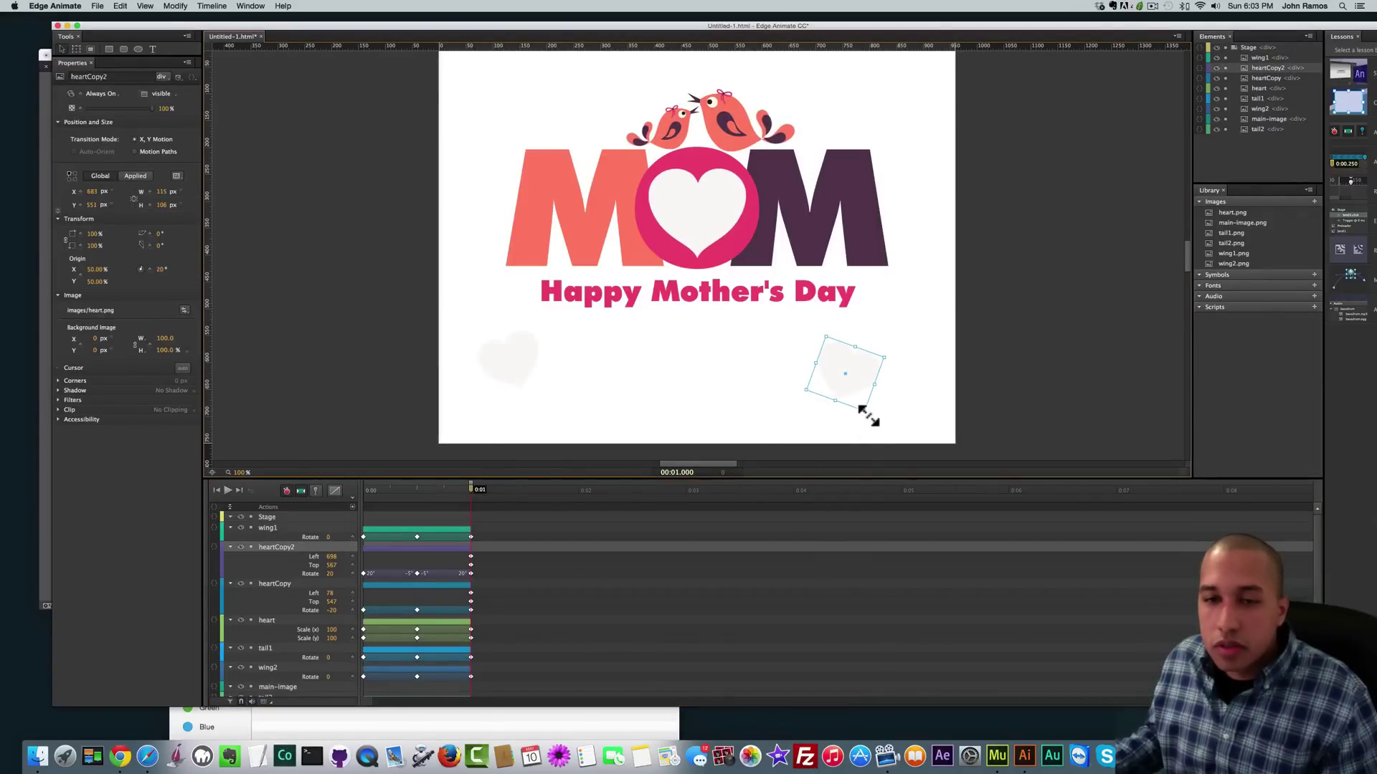
pyautogui.click(845, 413)
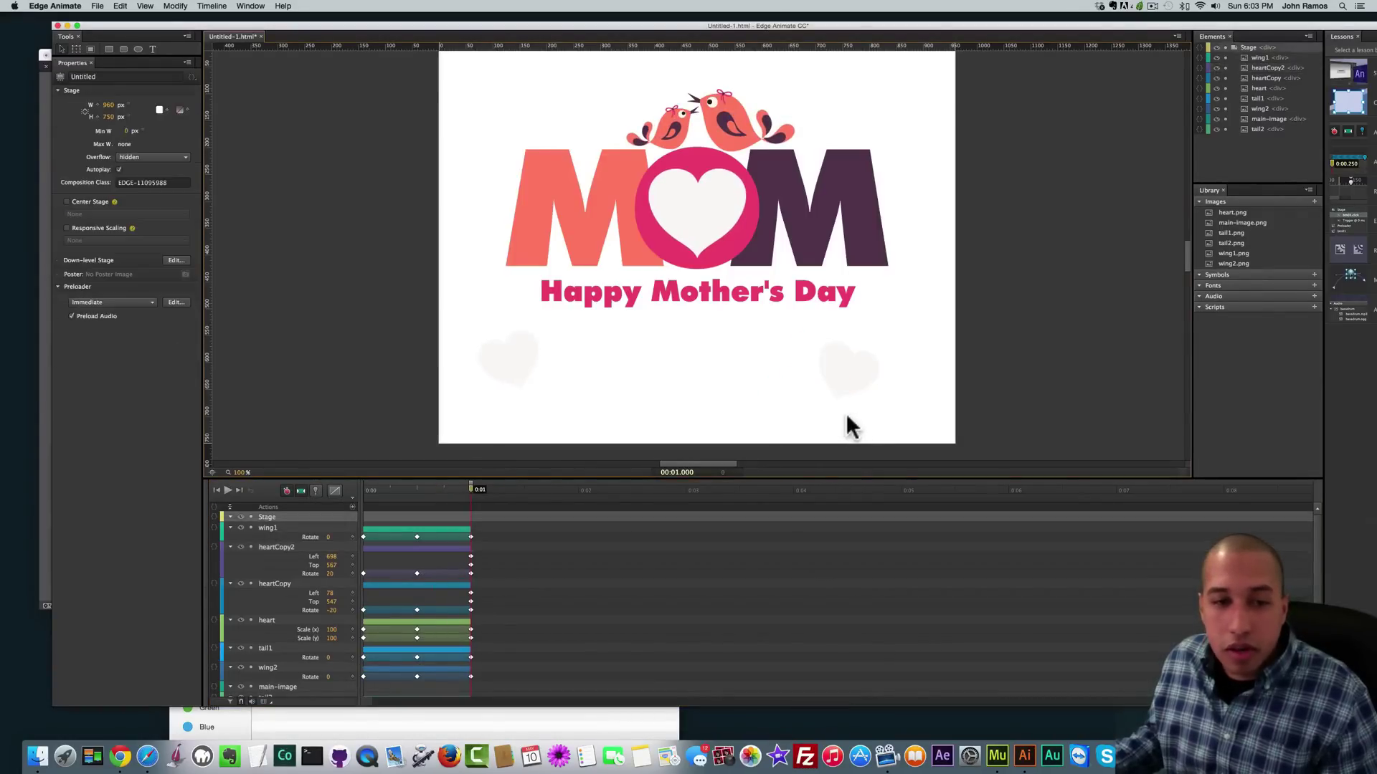
pyautogui.click(855, 392)
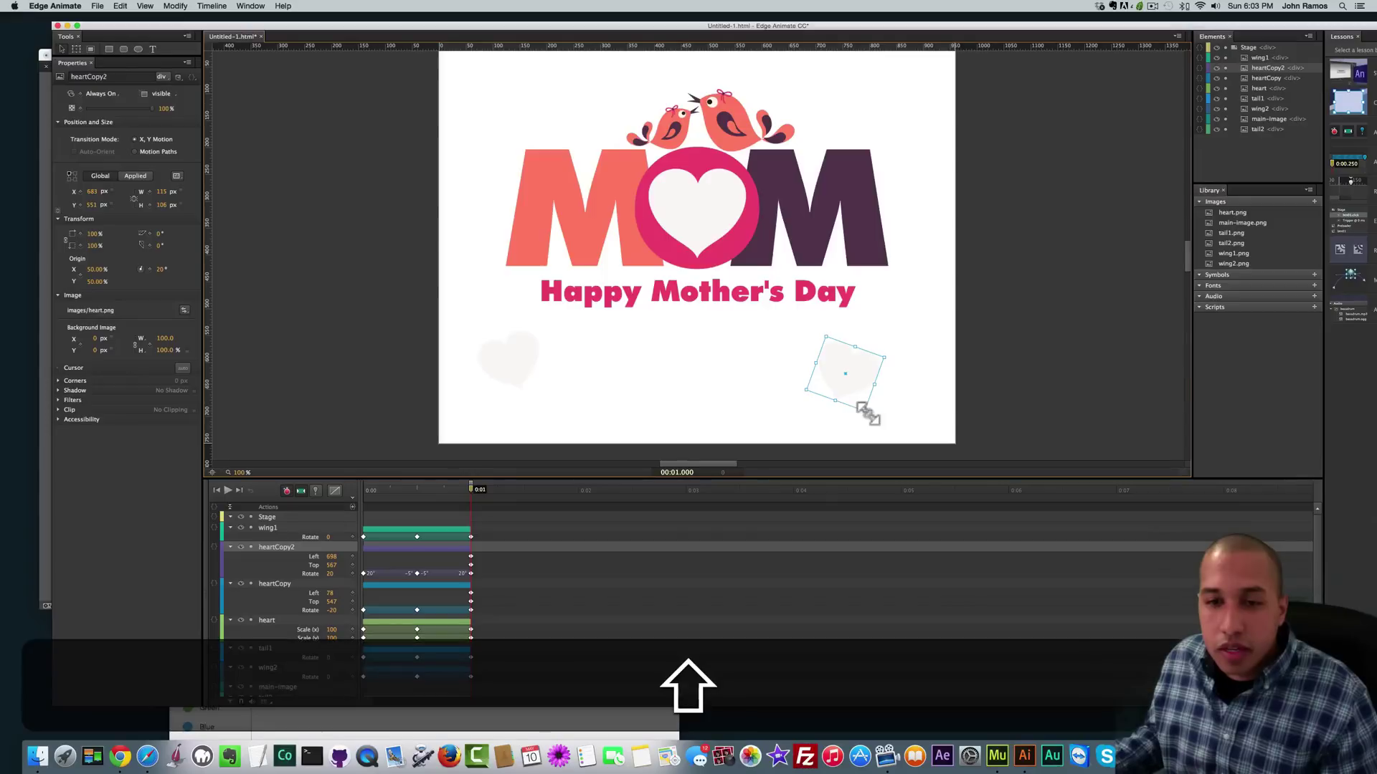
pyautogui.moveTo(866, 407); pyautogui.dragTo(862, 395)
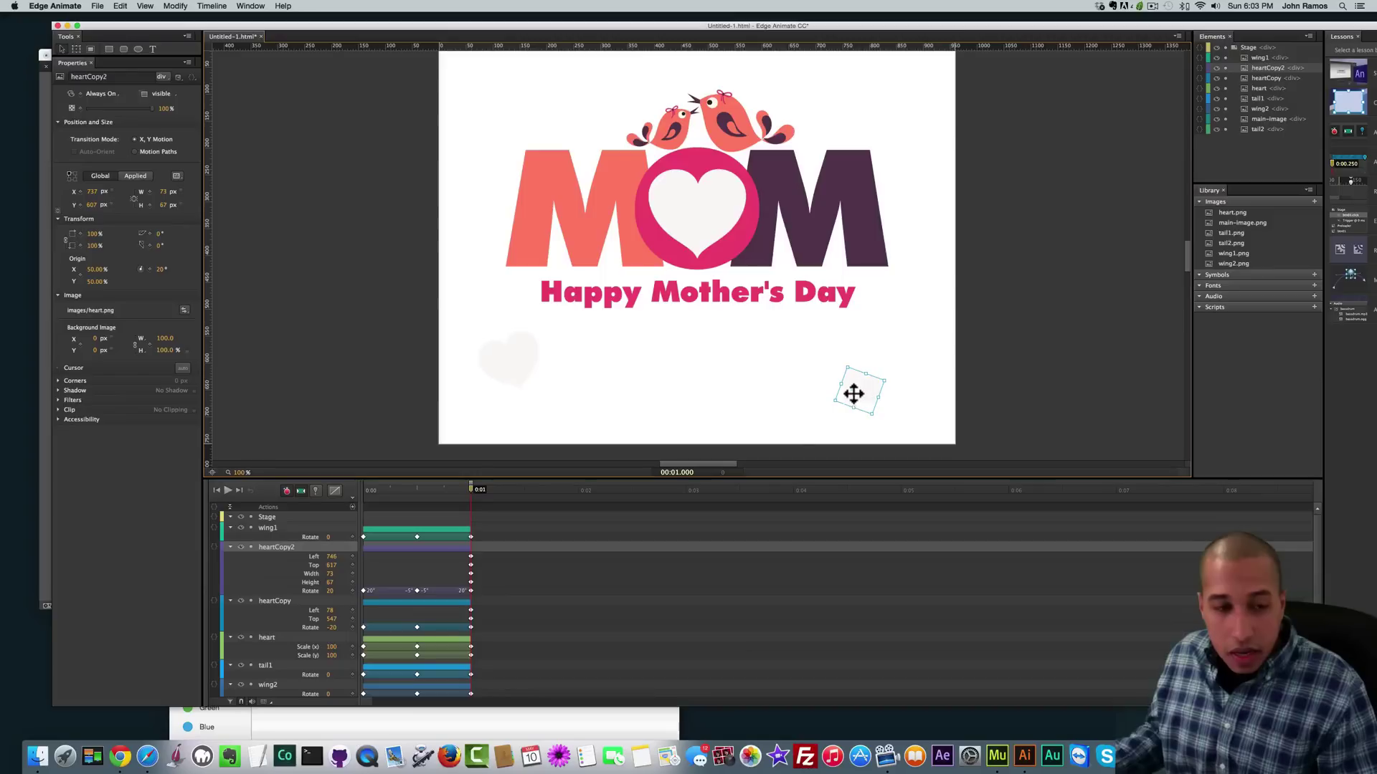
# - Duplicate the second heart copy, placing the new heart in the stage's upper-right corner at about 105 × 96 px
pyautogui.rightClick(307, 549)
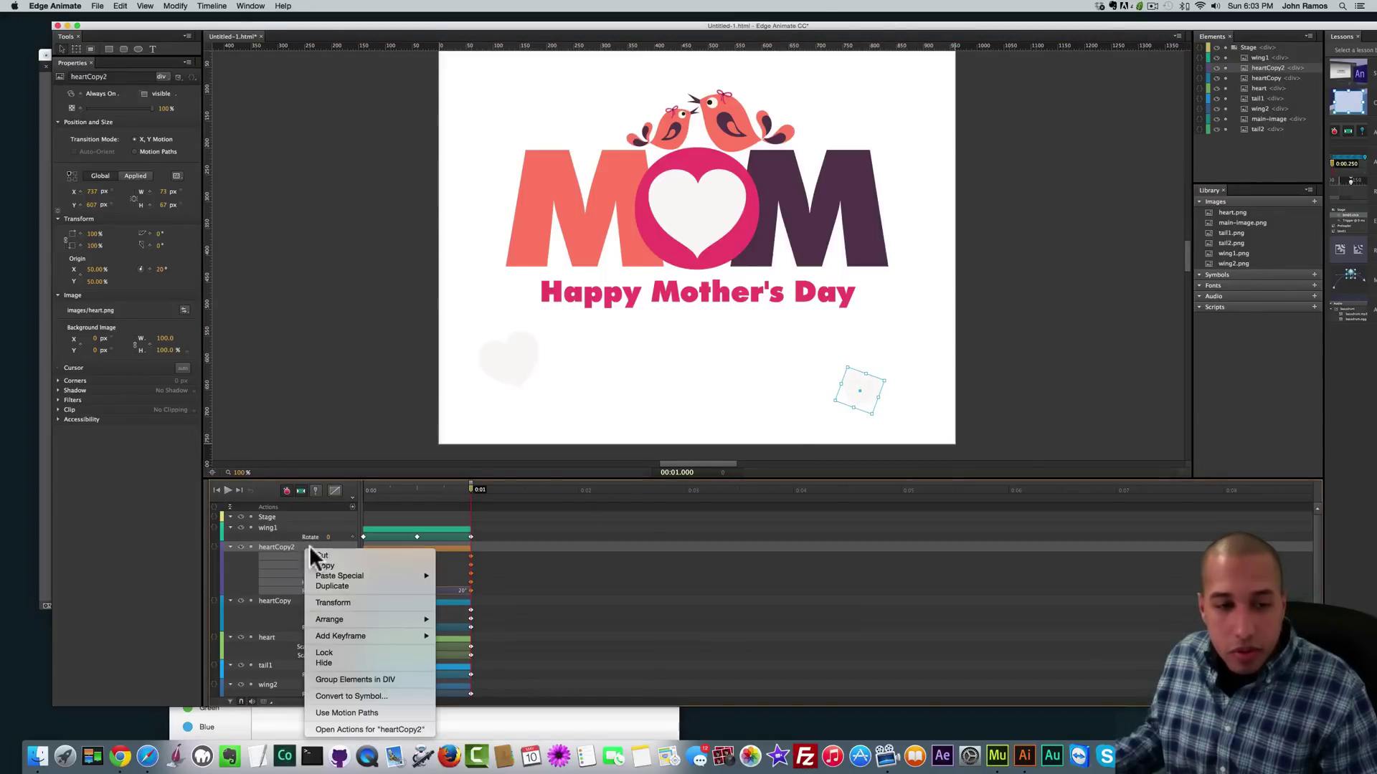
pyautogui.click(324, 586)
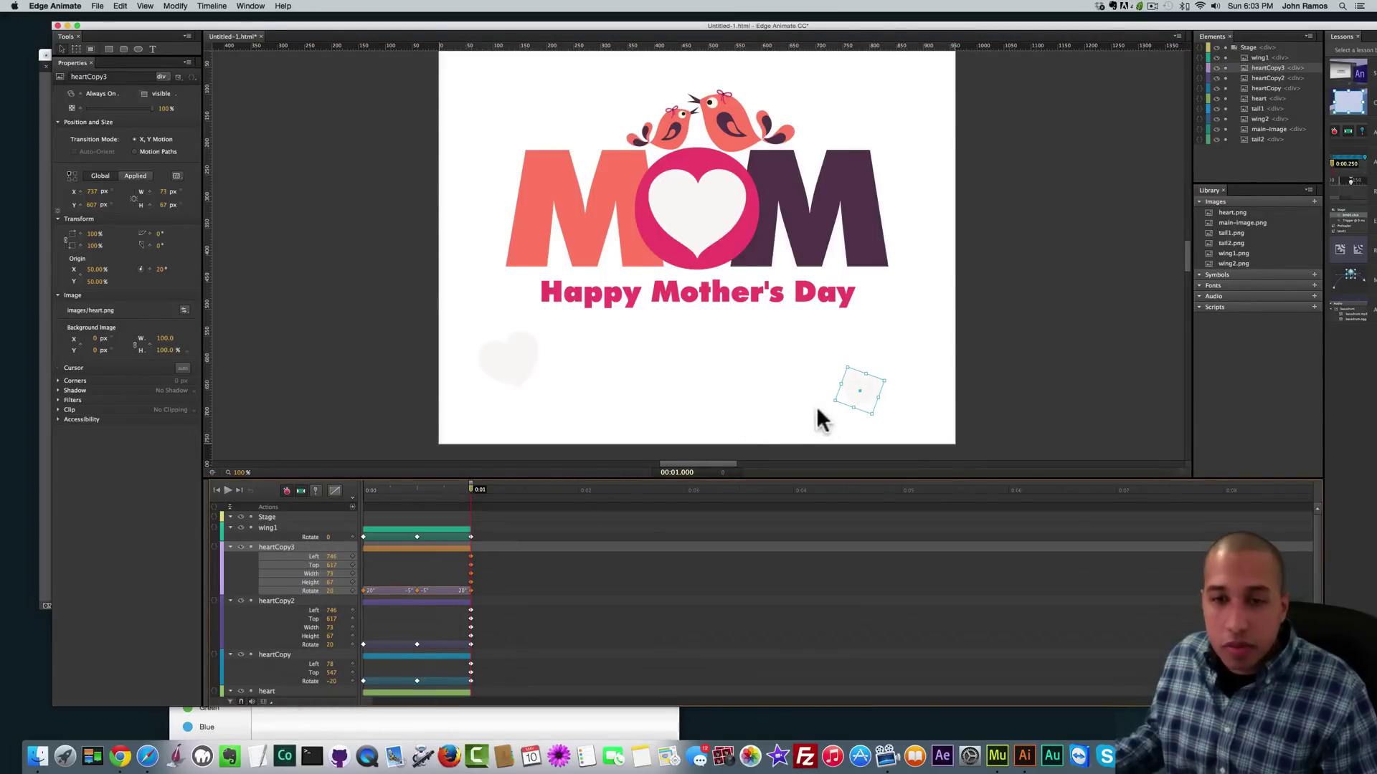
pyautogui.moveTo(859, 391); pyautogui.dragTo(891, 114)
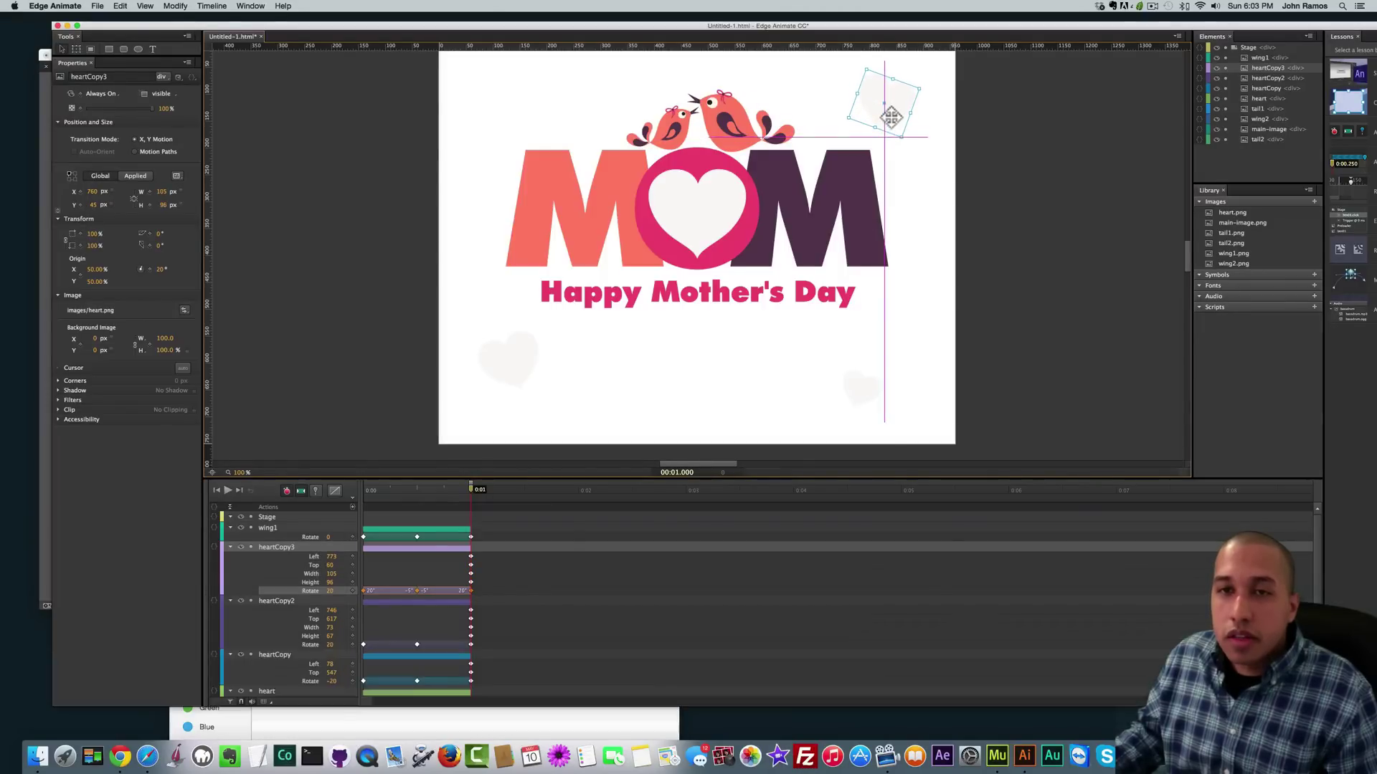
pyautogui.press('space')
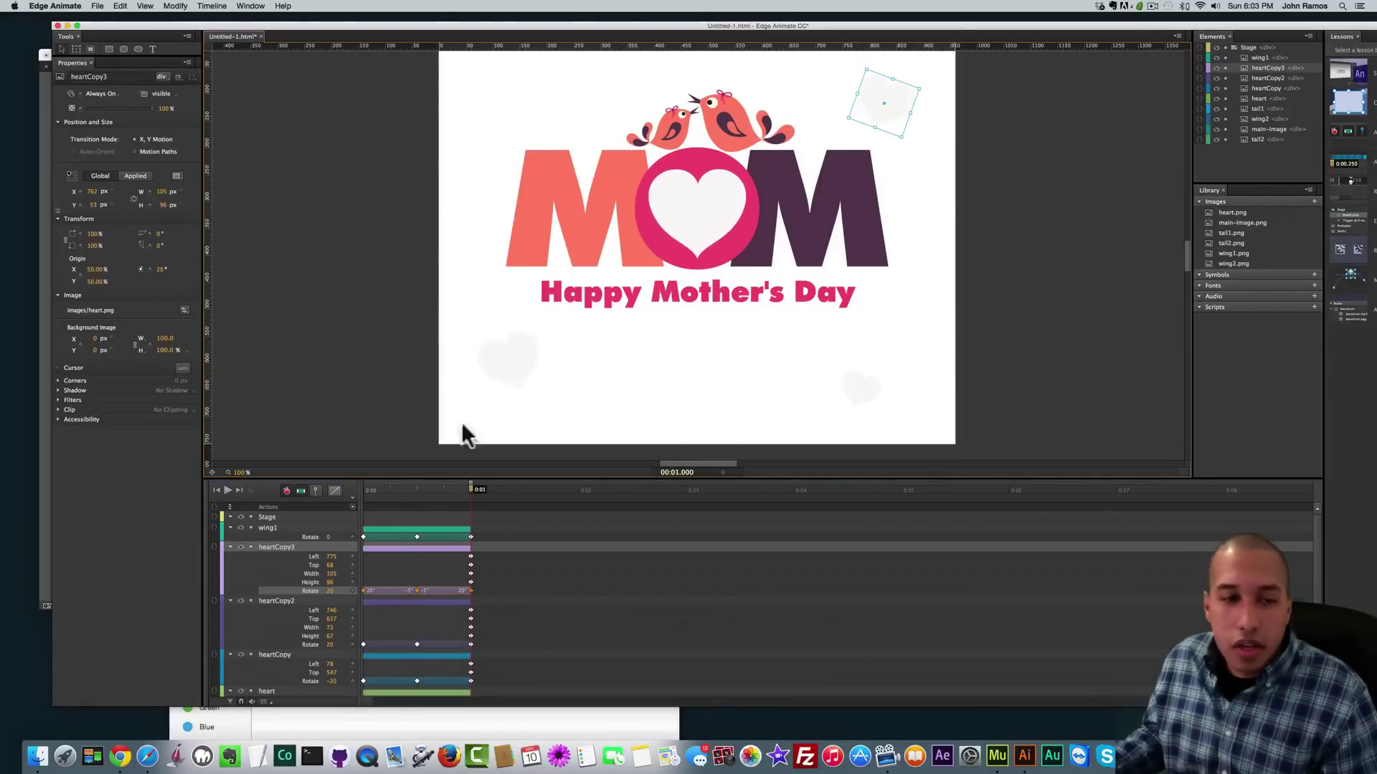
# - Add a timeline trigger at 1 second with the code this.play(0); to loop the animation
pyautogui.click(452, 362)
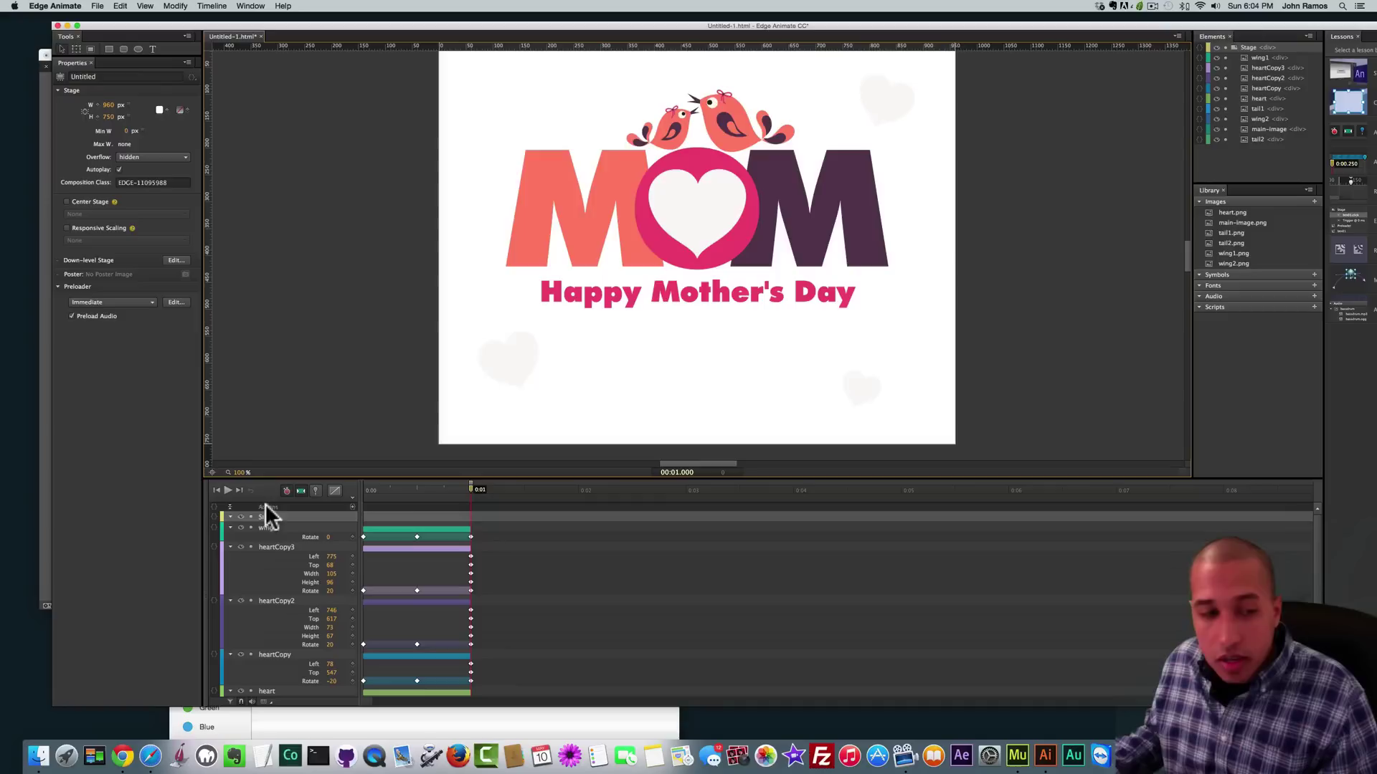
pyautogui.click(352, 506)
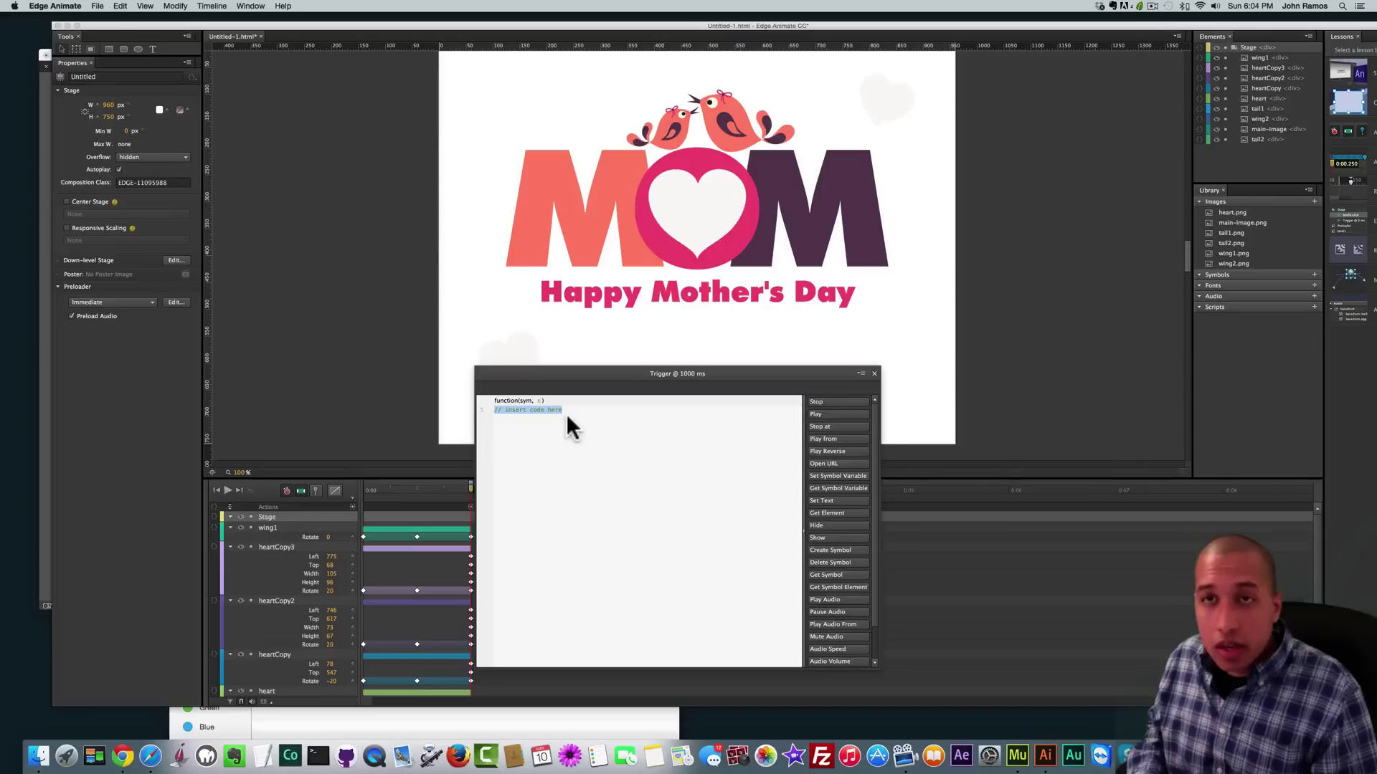
pyautogui.write('this.play(0)')
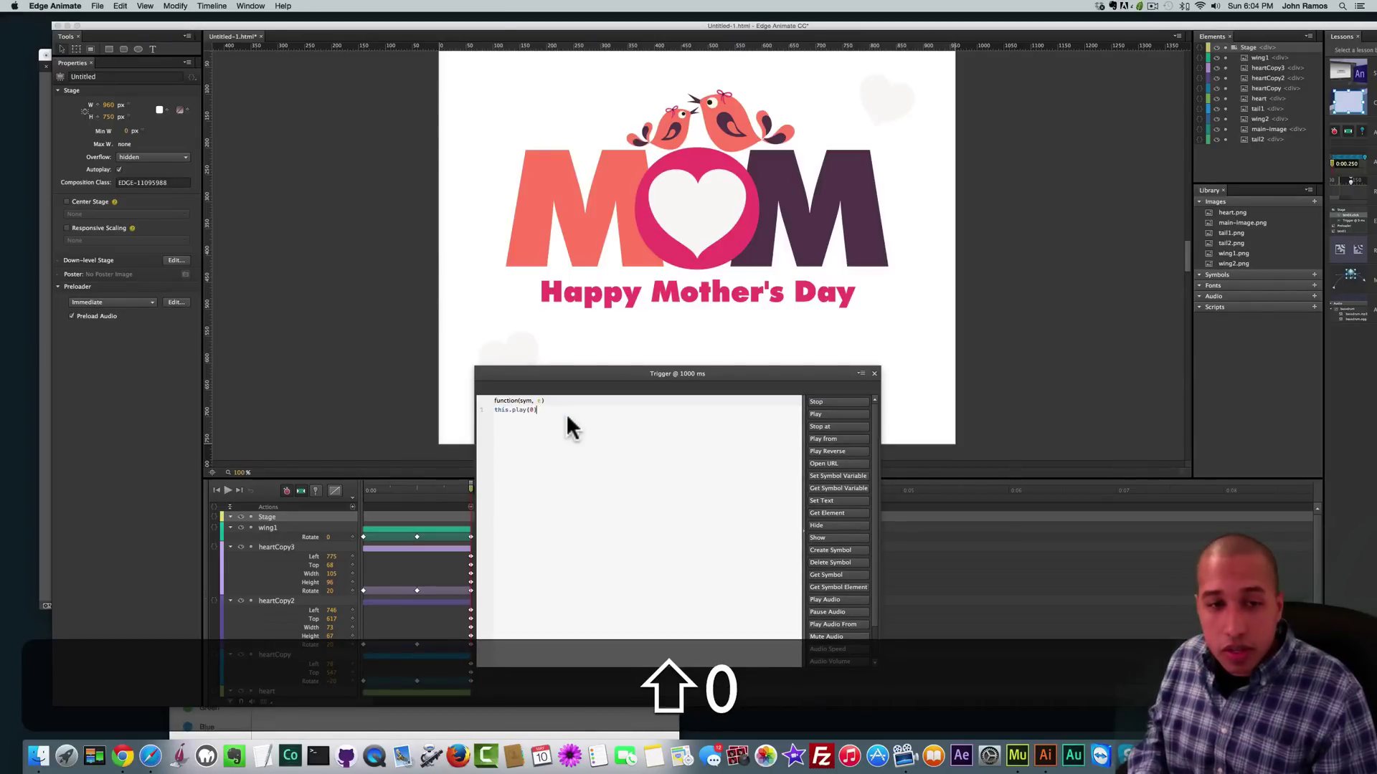
pyautogui.write(';')
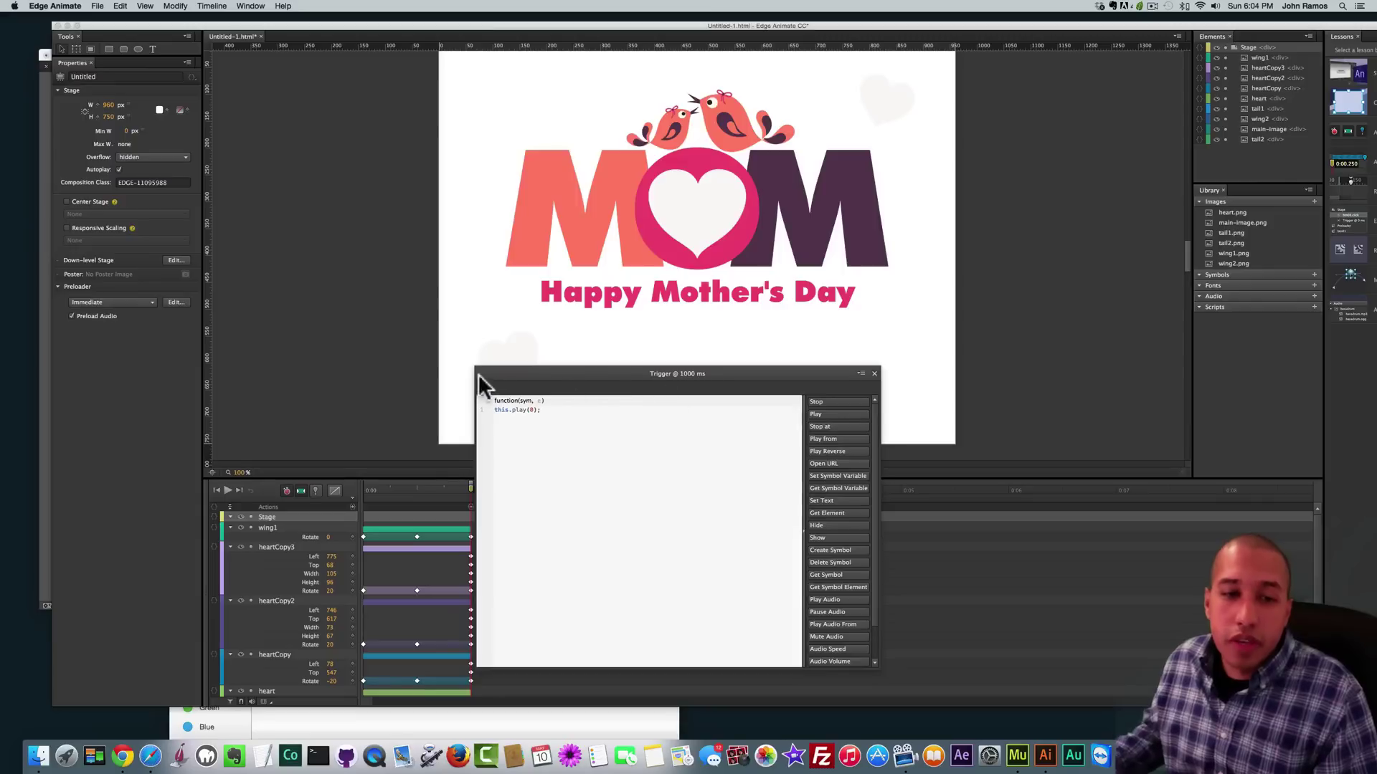
pyautogui.click(874, 374)
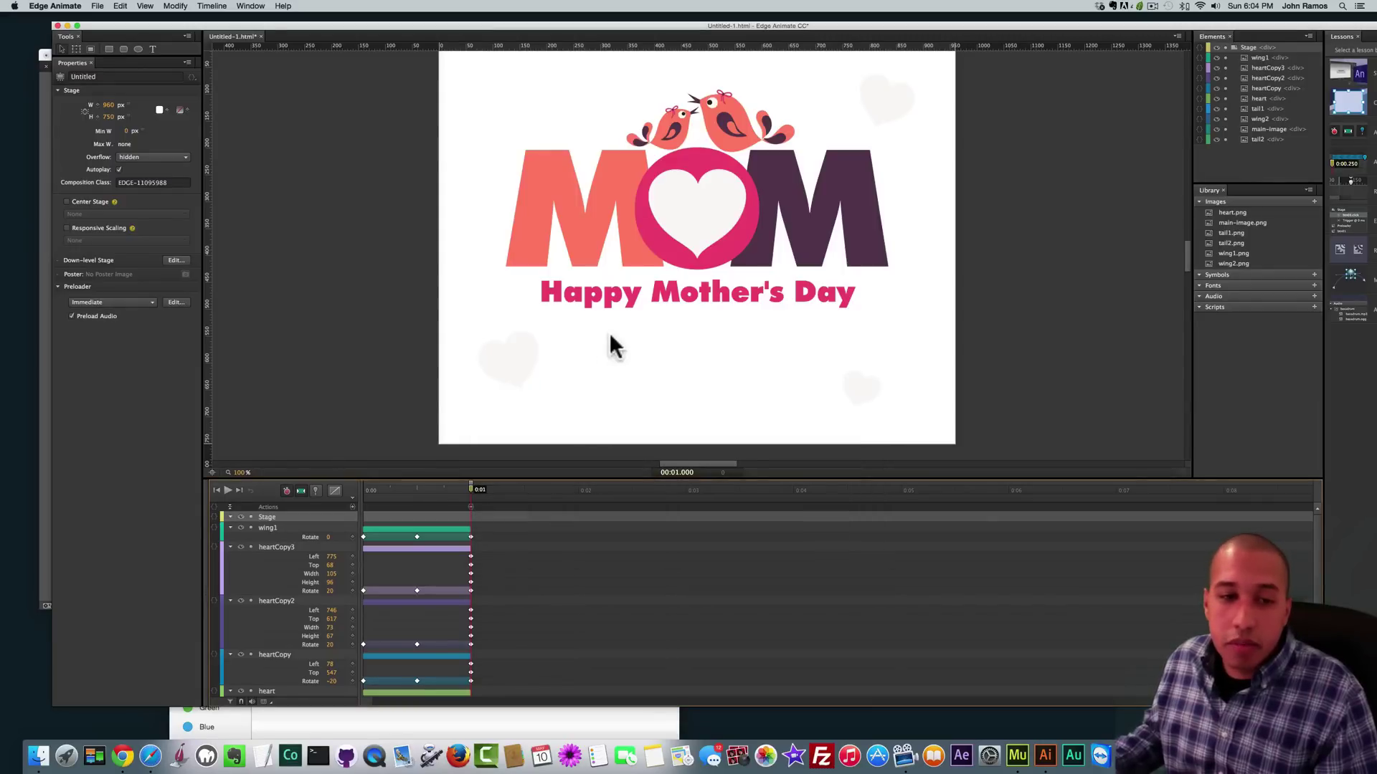
# - Preview the looping animation and review the code of the timeline trigger at 1 second
pyautogui.press('space')
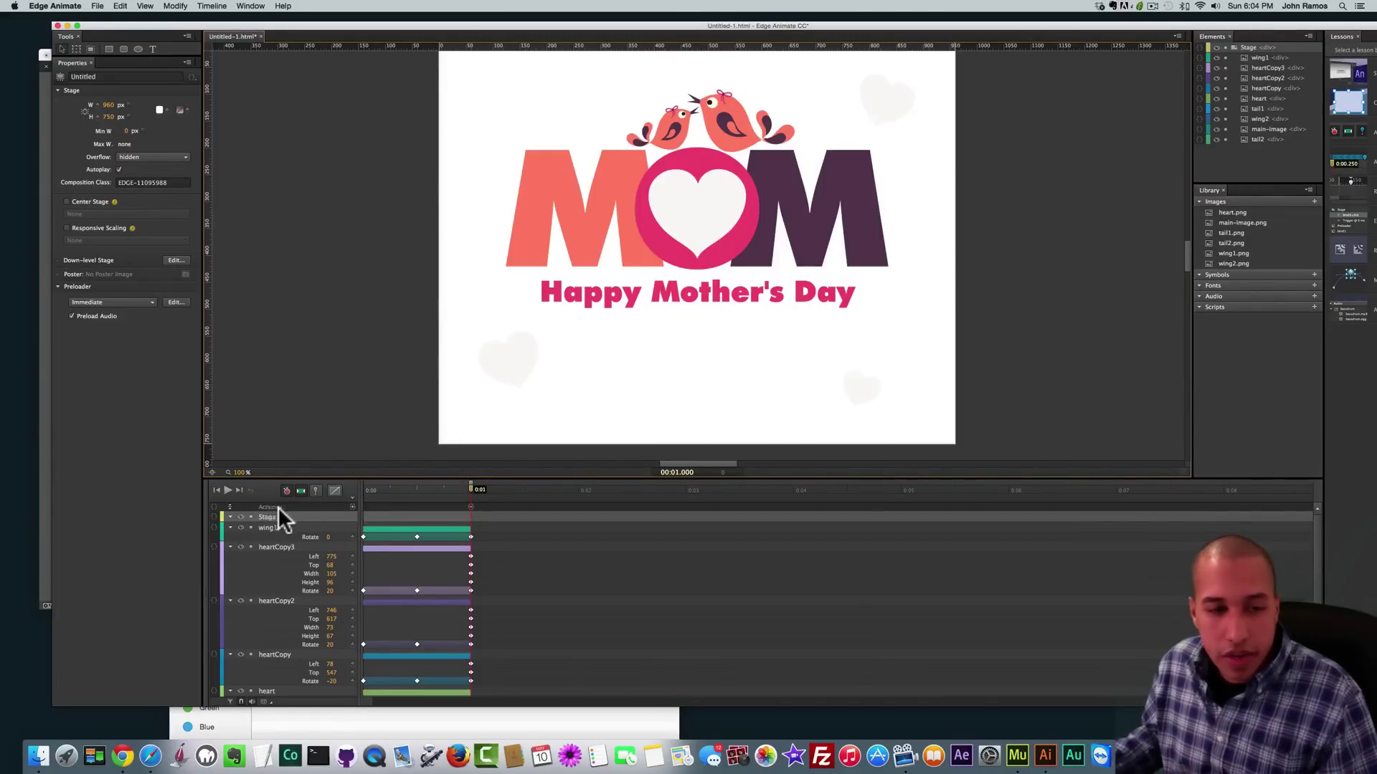
pyautogui.click(351, 505)
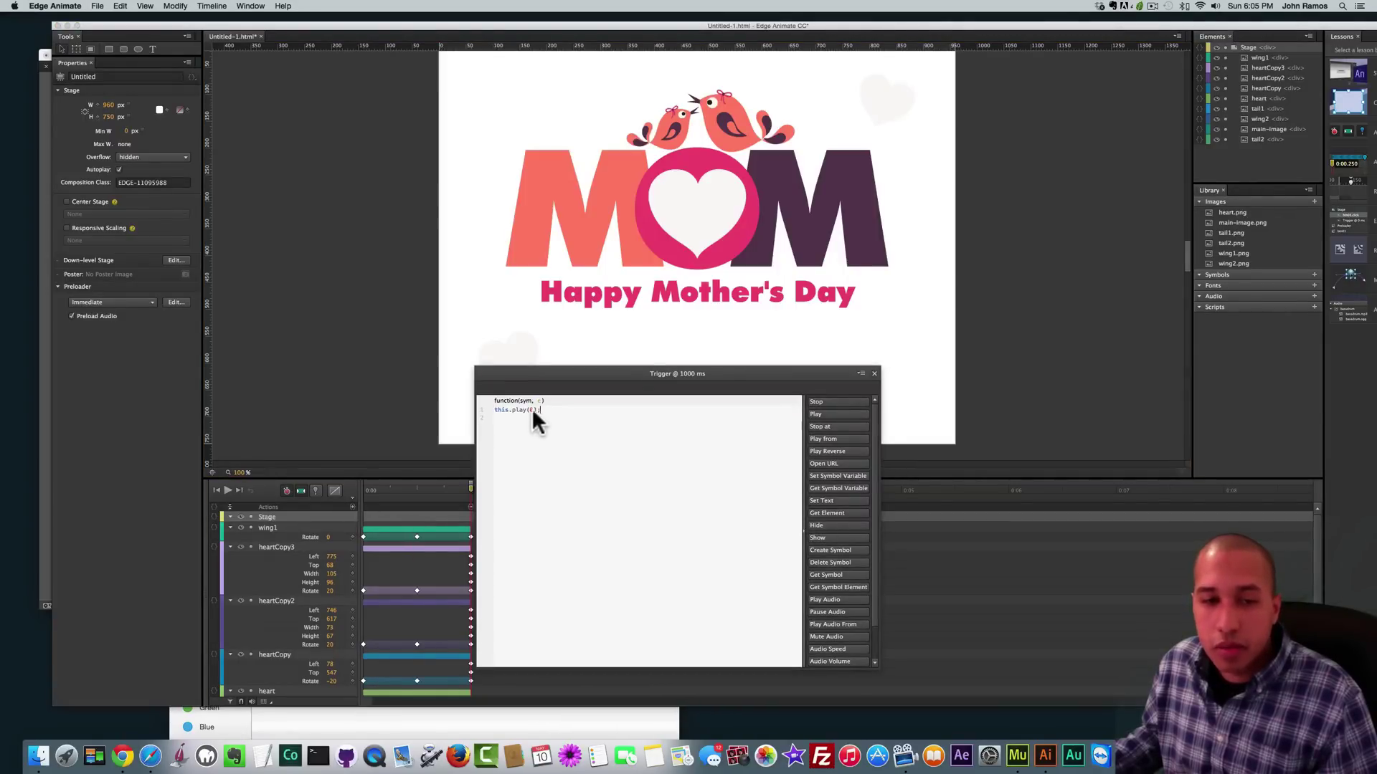
pyautogui.click(874, 373)
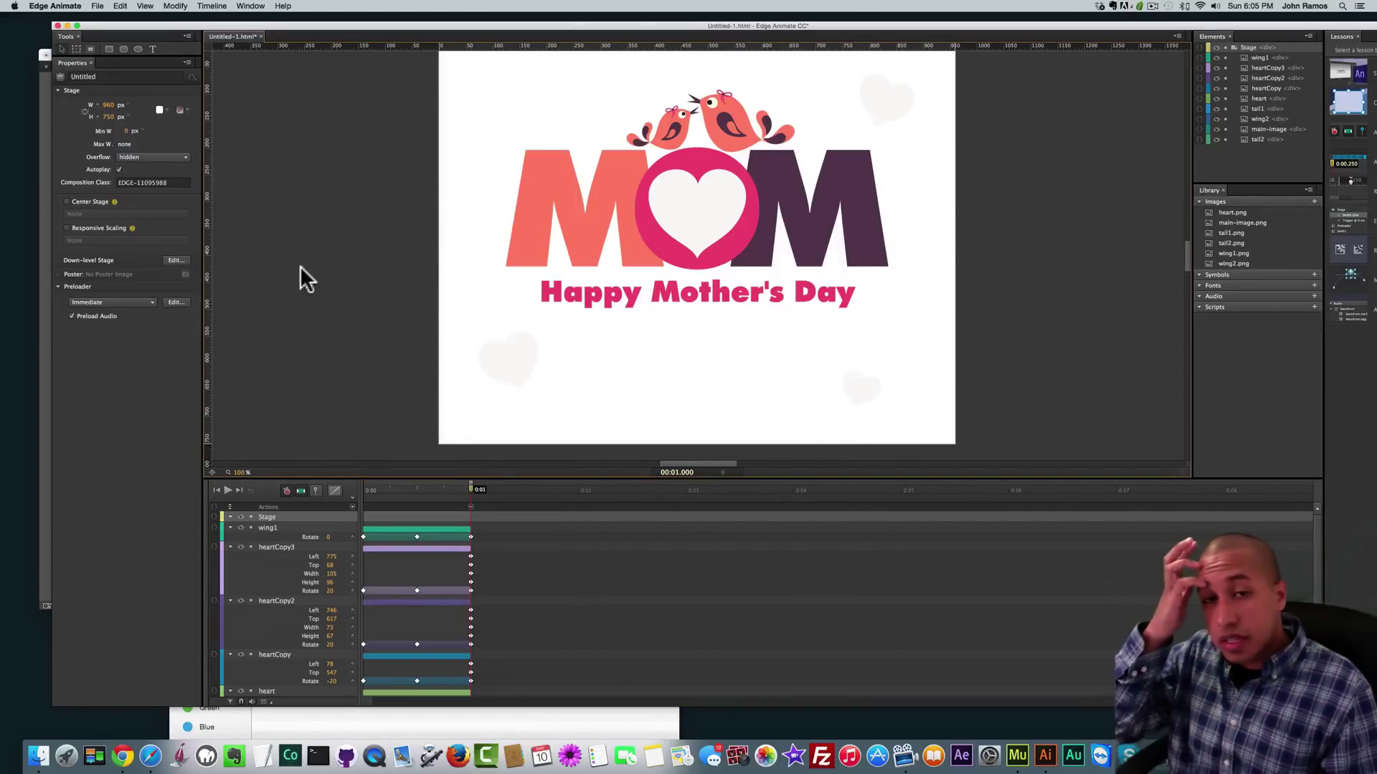
pyautogui.scroll(1, 304, 262)
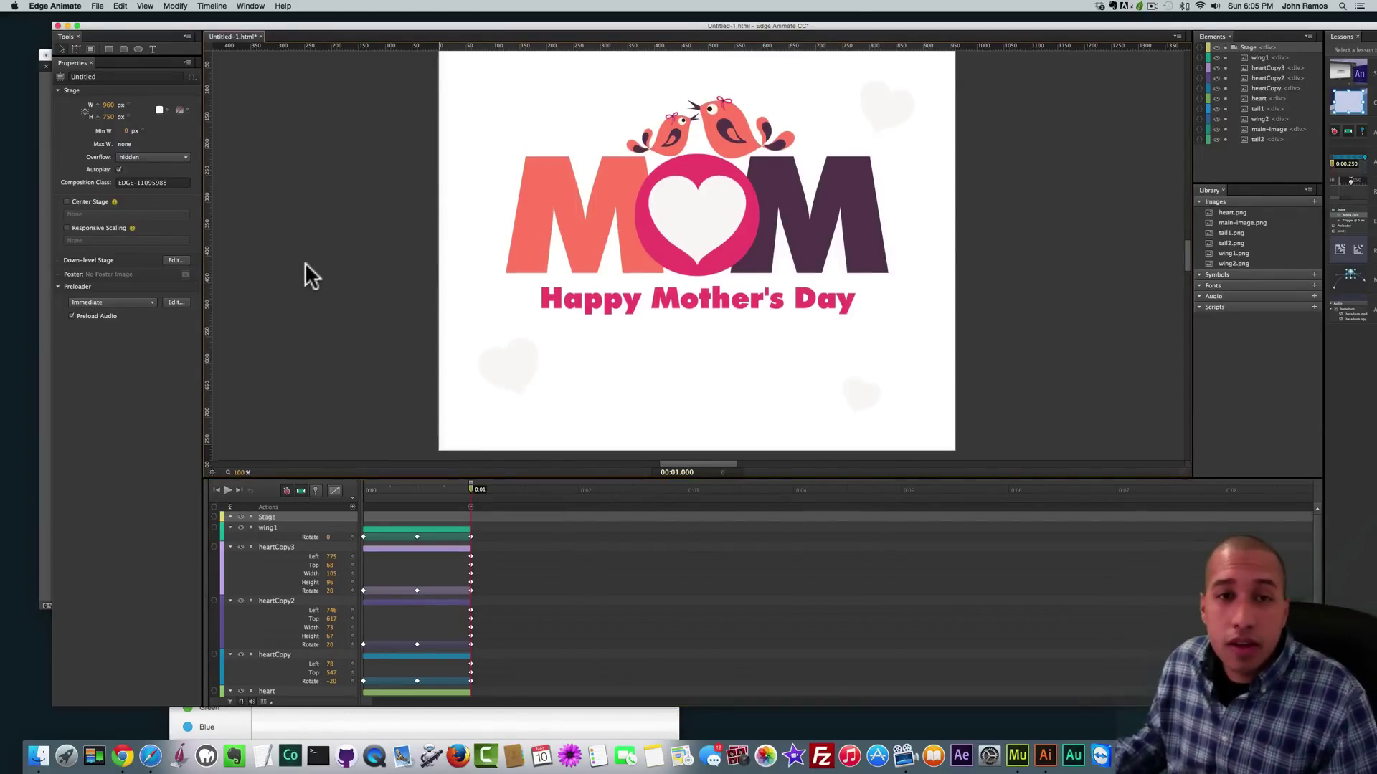
pyautogui.scroll(2, 304, 263)
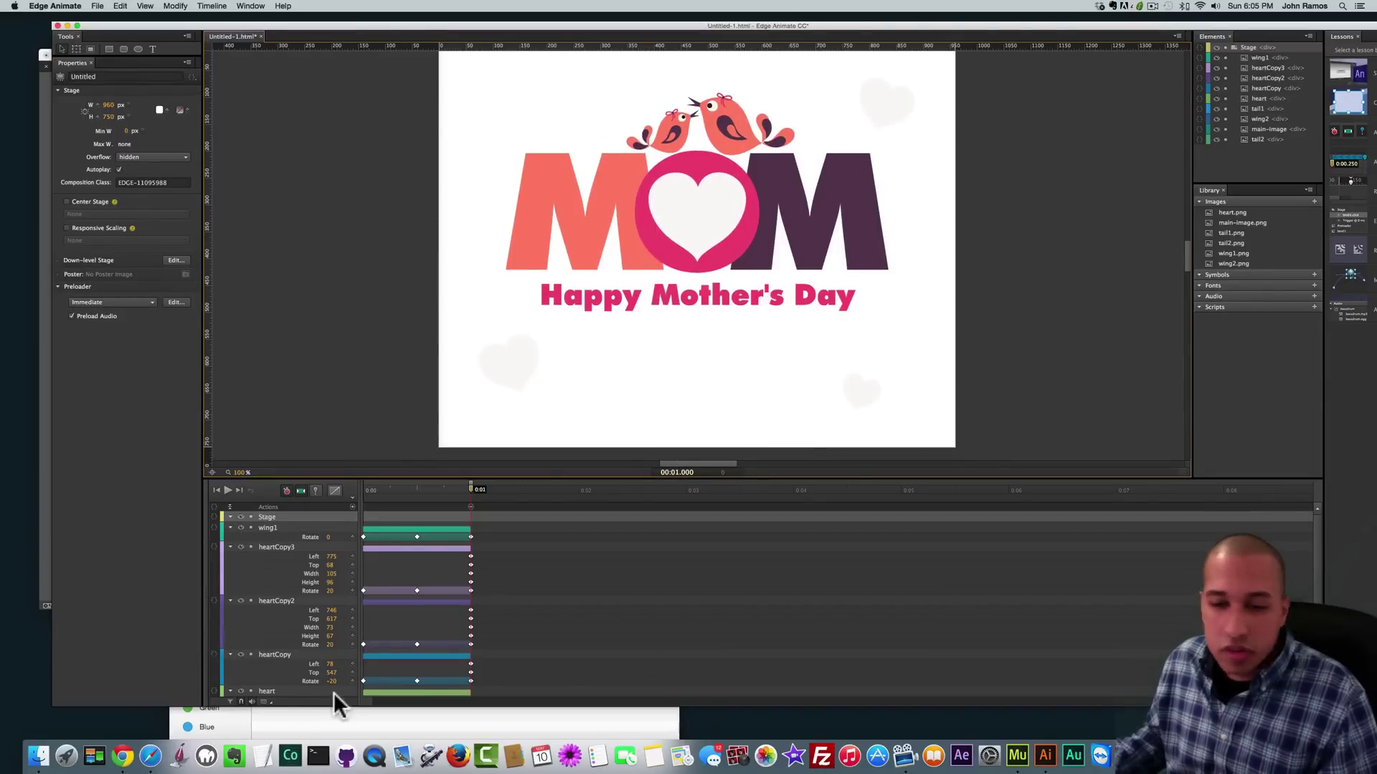
# - Switch to Adobe Muse and copy the hex fill colour of the Home menu item
pyautogui.click(1021, 747)
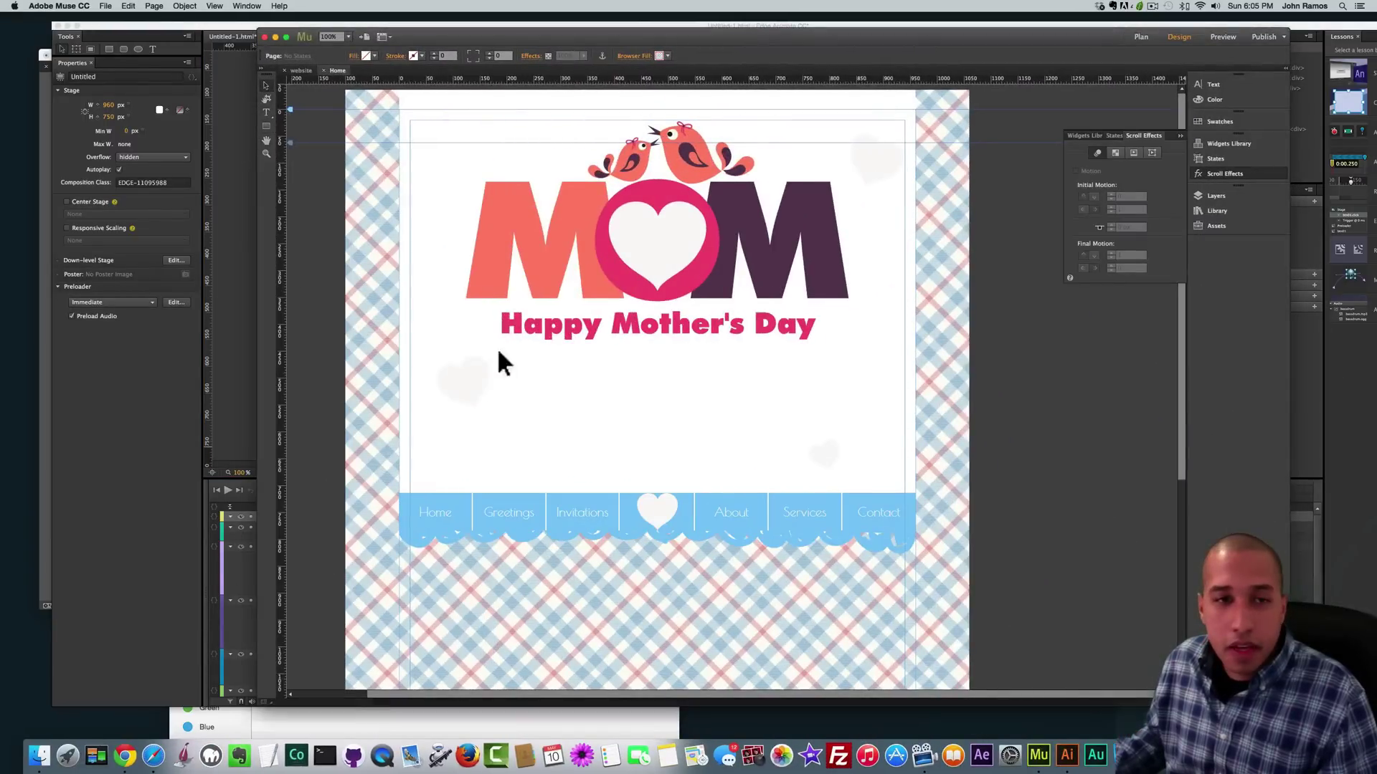
pyautogui.click(443, 495)
pyautogui.click(443, 494)
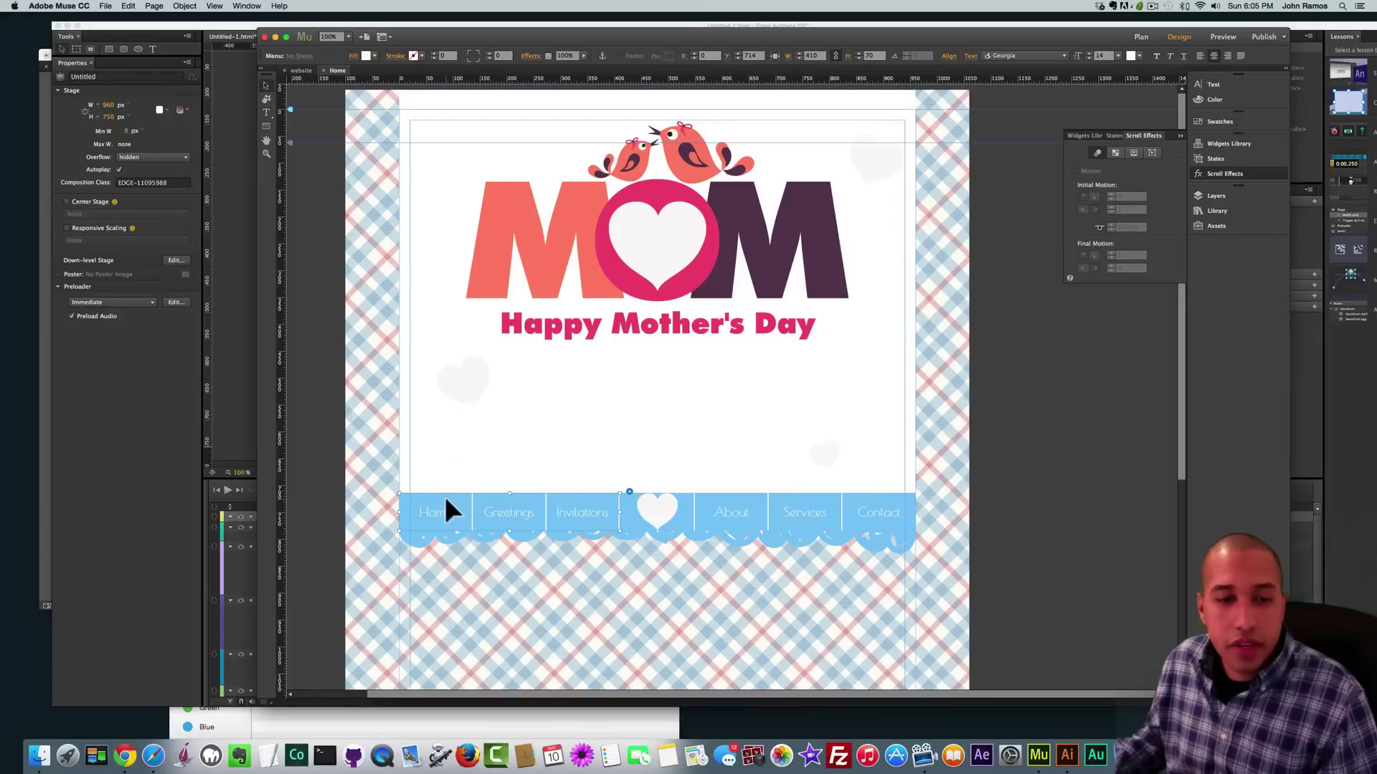
pyautogui.click(373, 56)
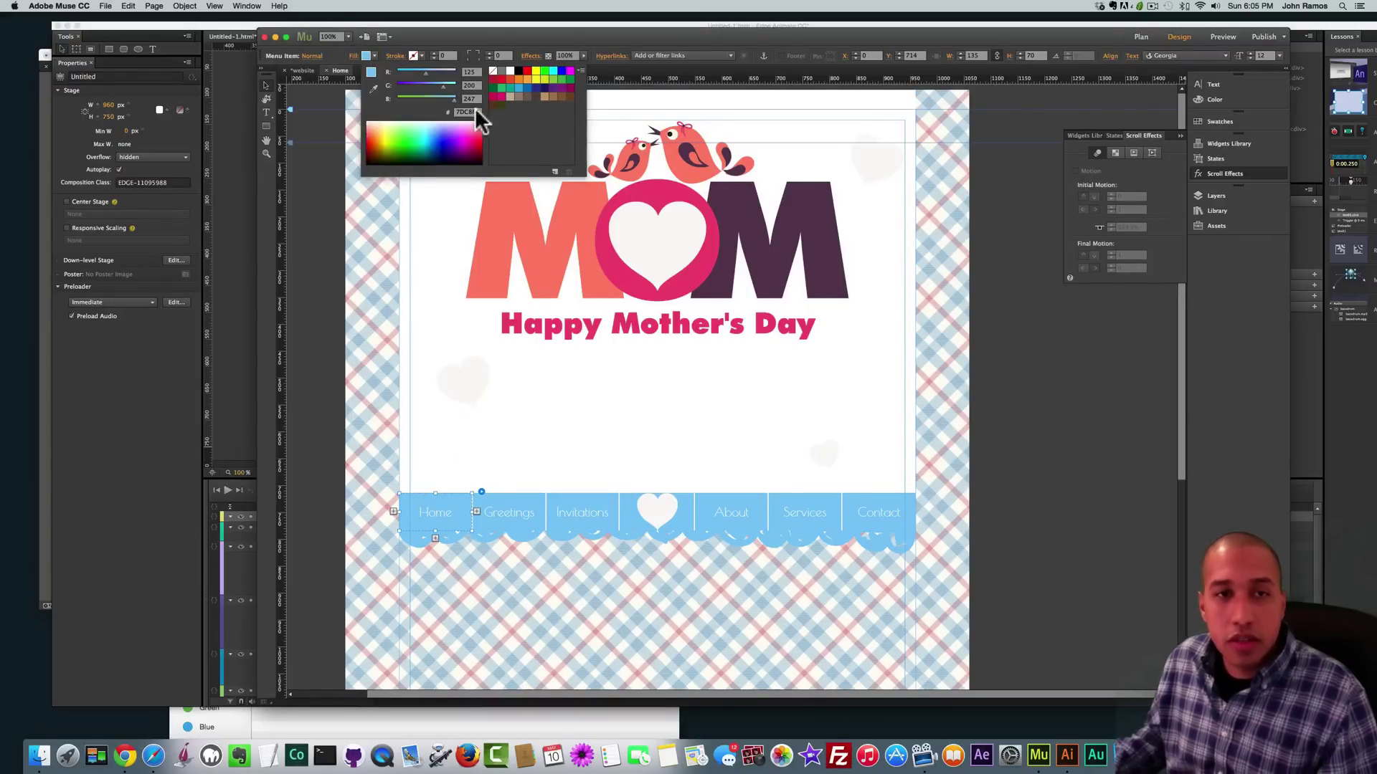
pyautogui.press('super+c')
pyautogui.click(322, 206)
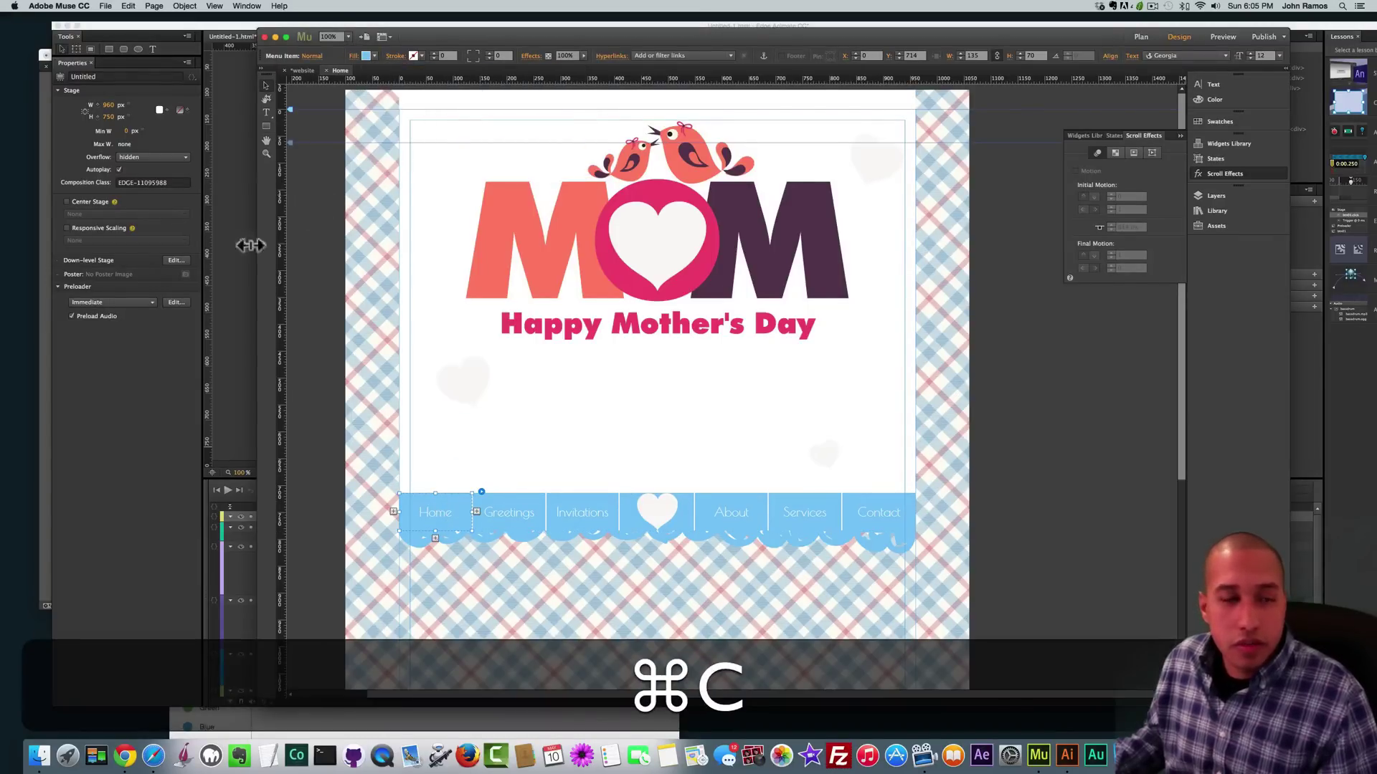
# - Switch back to Edge Animate and set the stage's background colour to the copied hex value #7DC8F7
pyautogui.press('super+Tab')
pyautogui.scroll(2, 402, 246)
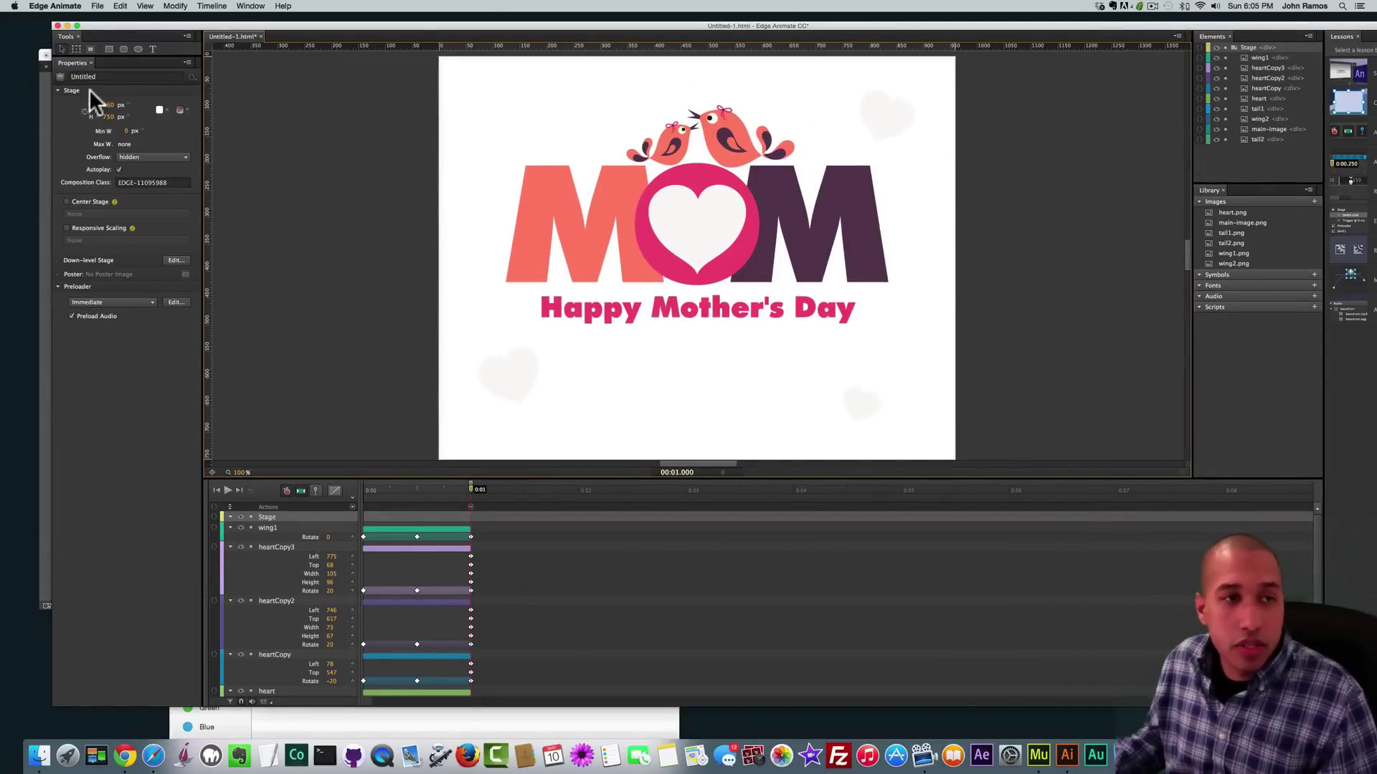
pyautogui.click(159, 110)
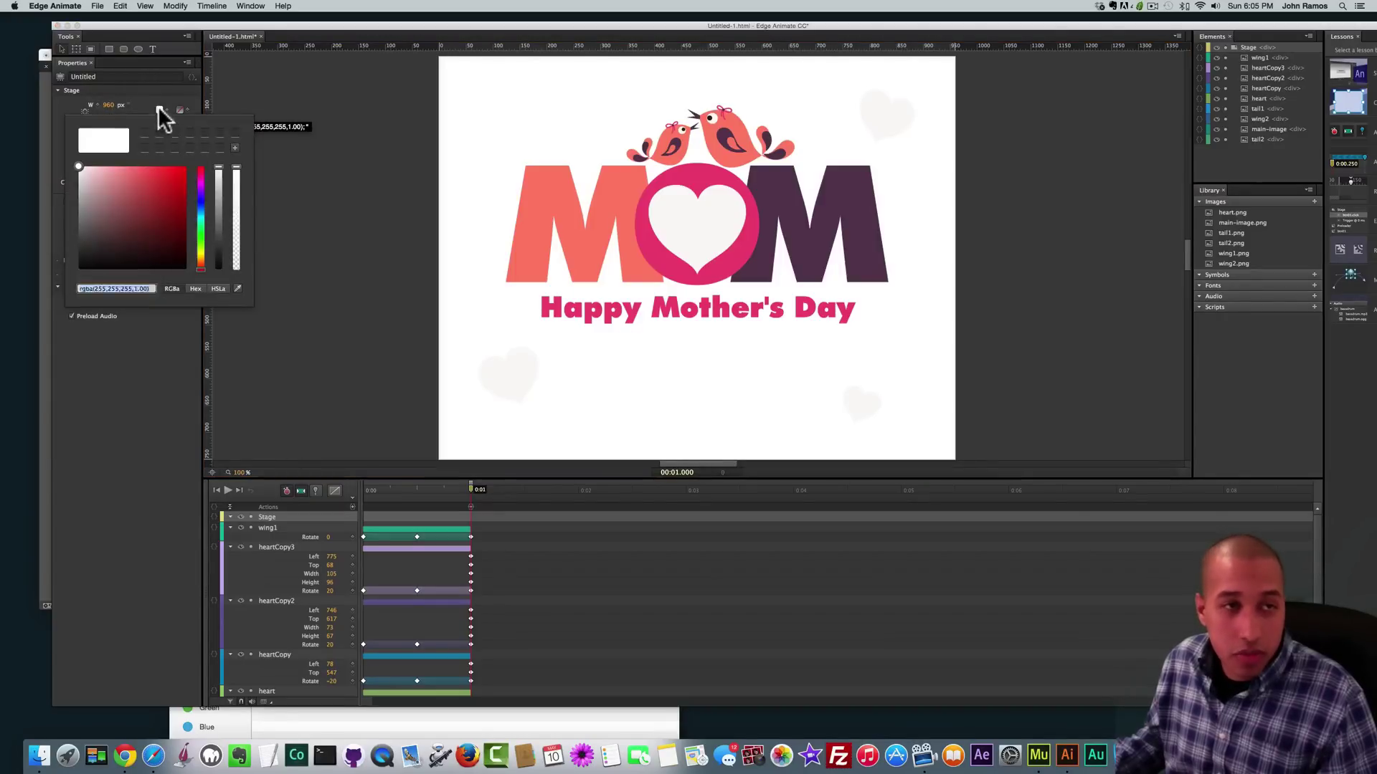
pyautogui.click(196, 289)
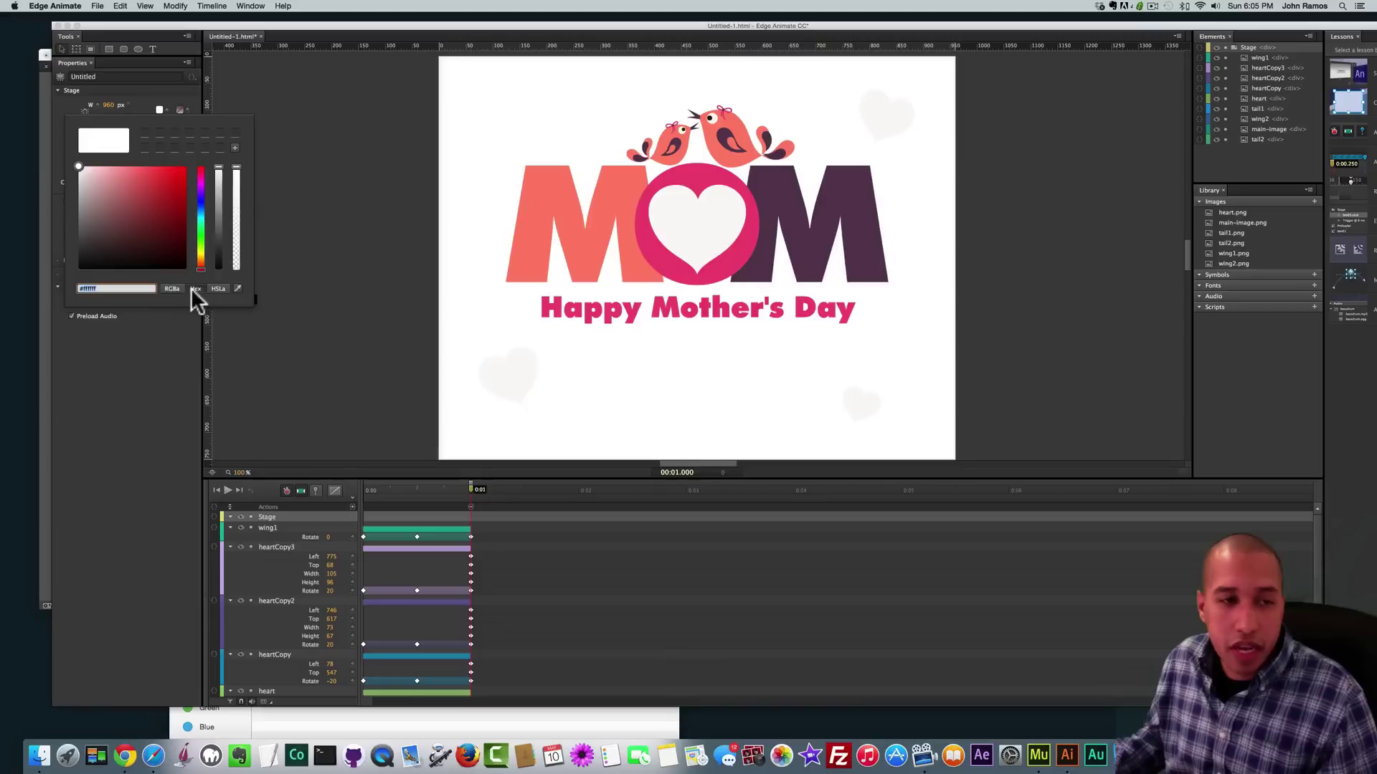
pyautogui.click(171, 288)
pyautogui.click(195, 289)
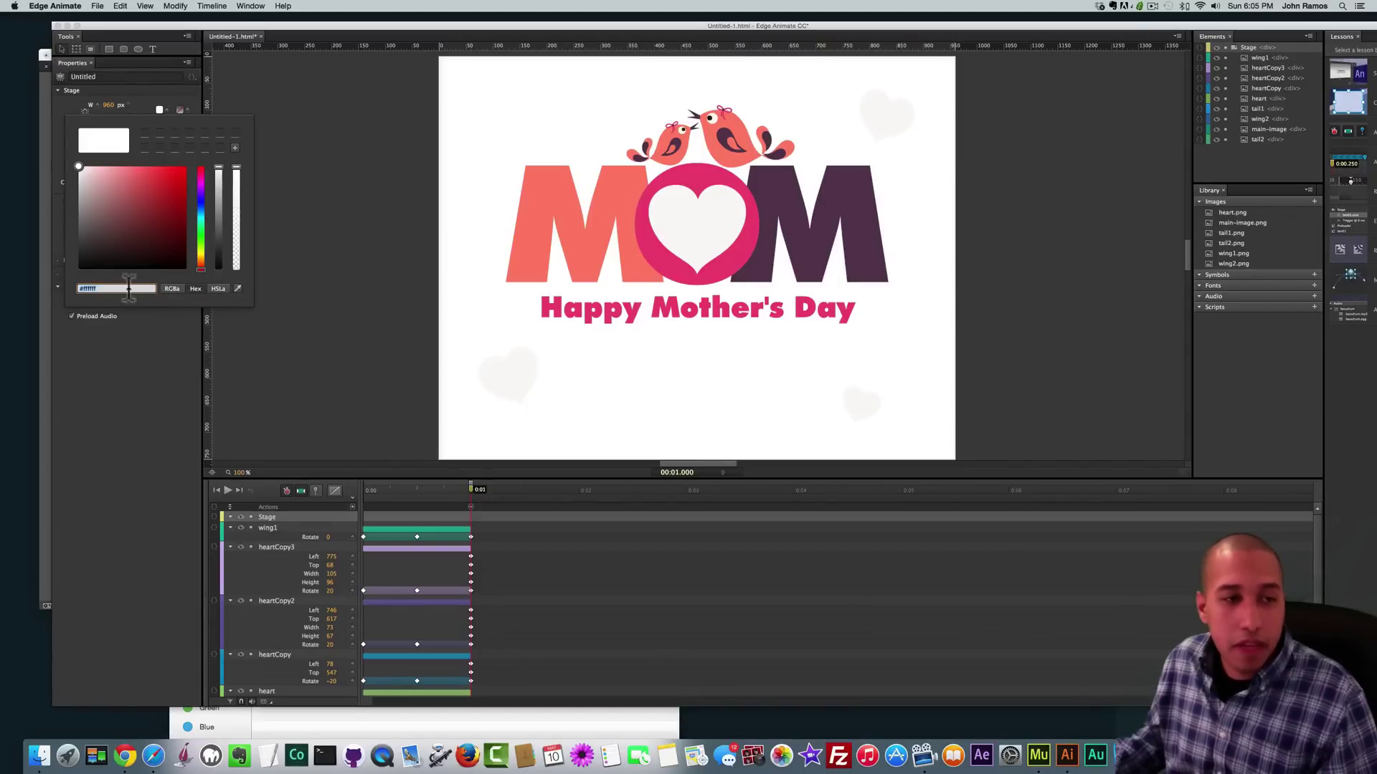
pyautogui.press('super+v')
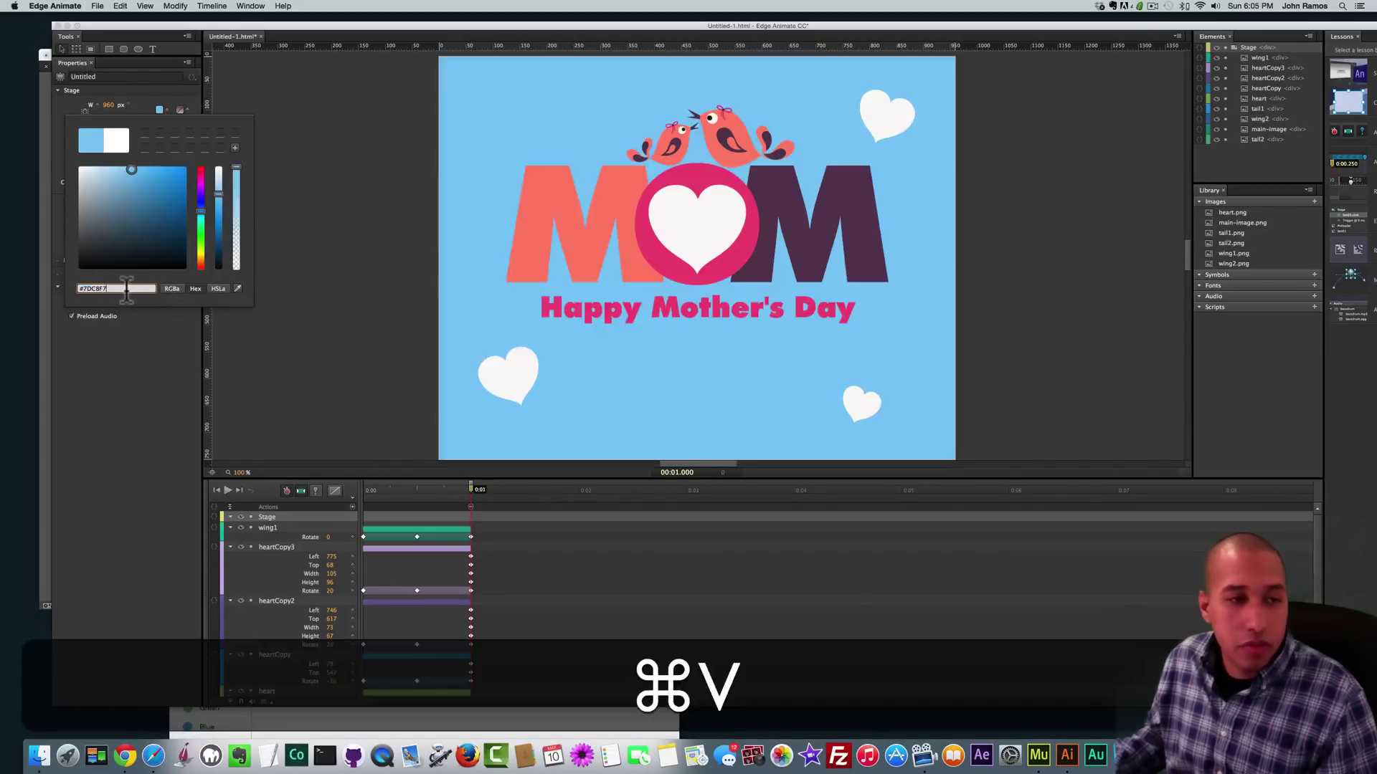
pyautogui.click(313, 277)
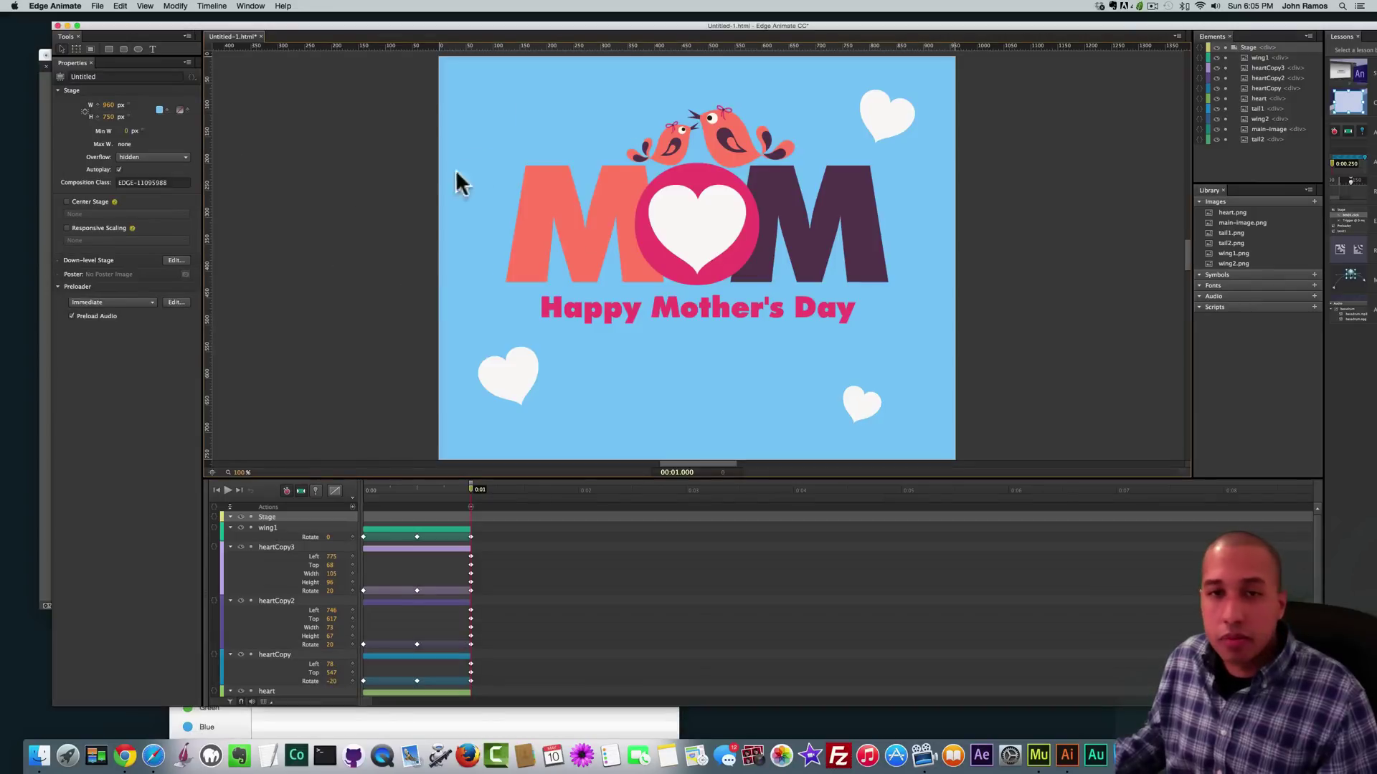
pyautogui.scroll(2, 308, 179)
pyautogui.scroll(-2, 309, 182)
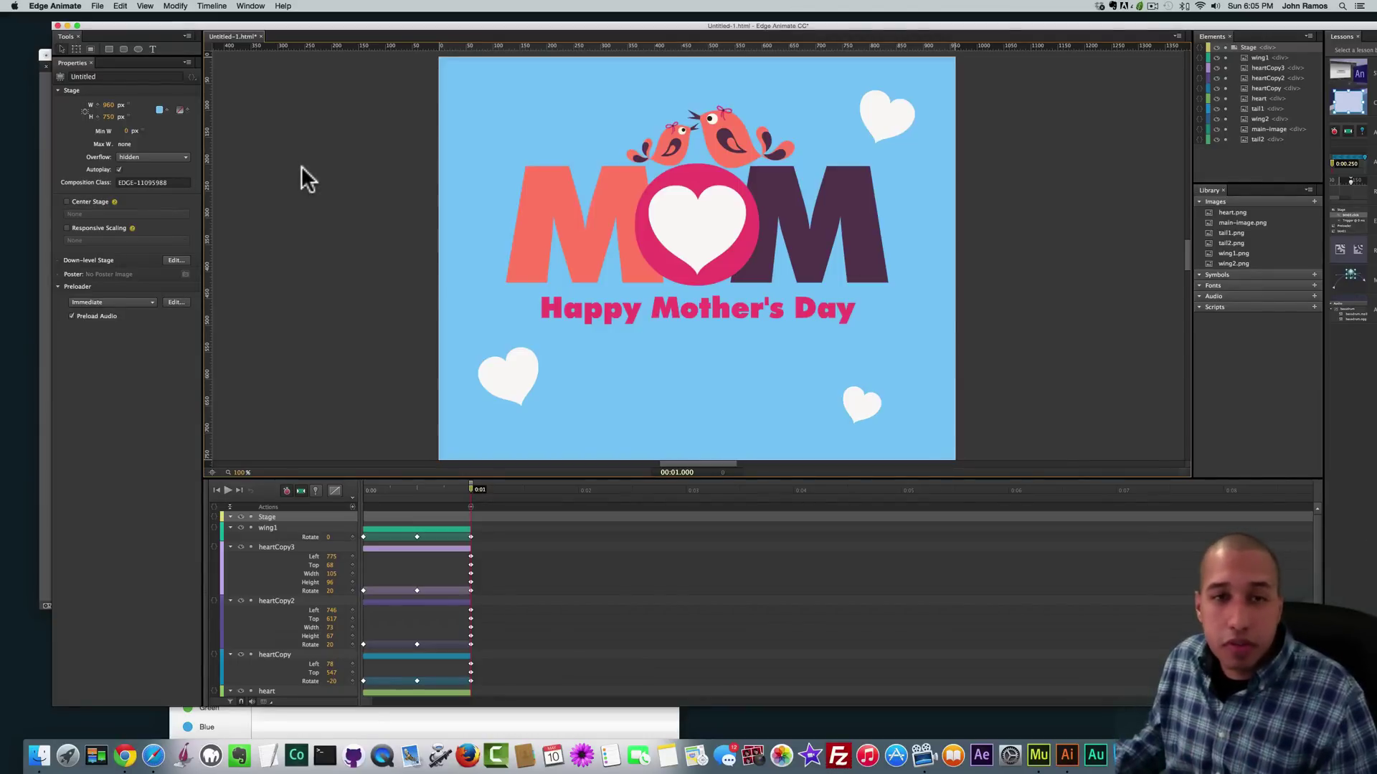
# - Set the publish target to Animate Deployment Package only, with the re-build folder as its target directory
pyautogui.click(99, 6)
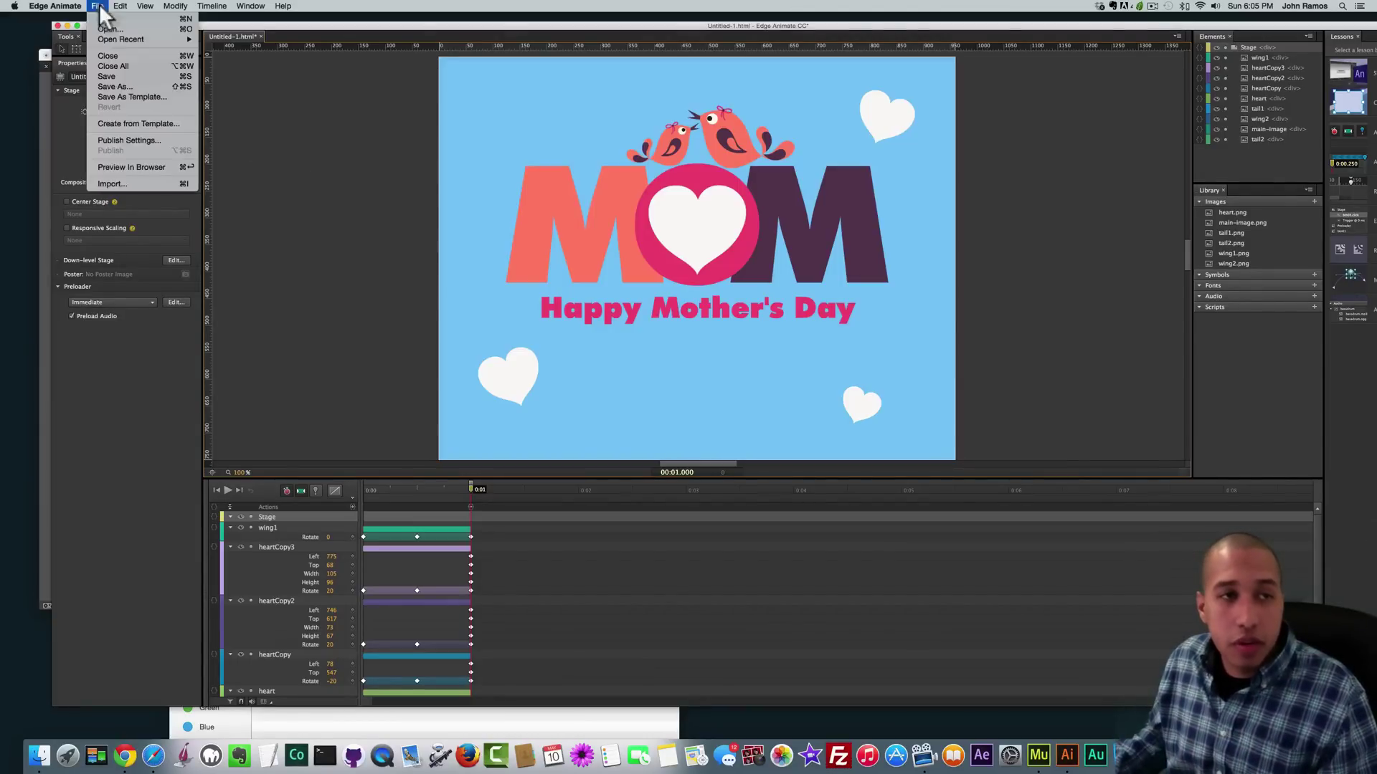
pyautogui.click(125, 139)
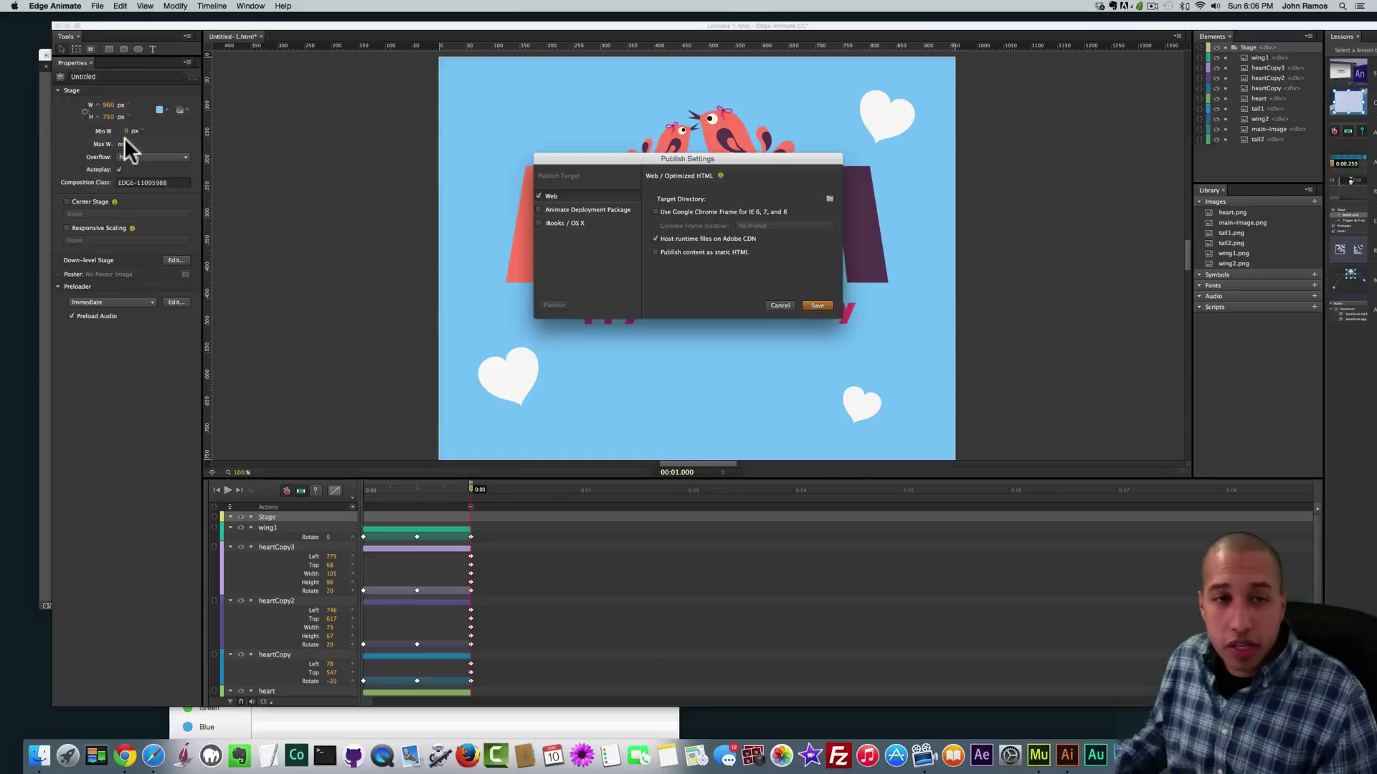
pyautogui.click(539, 210)
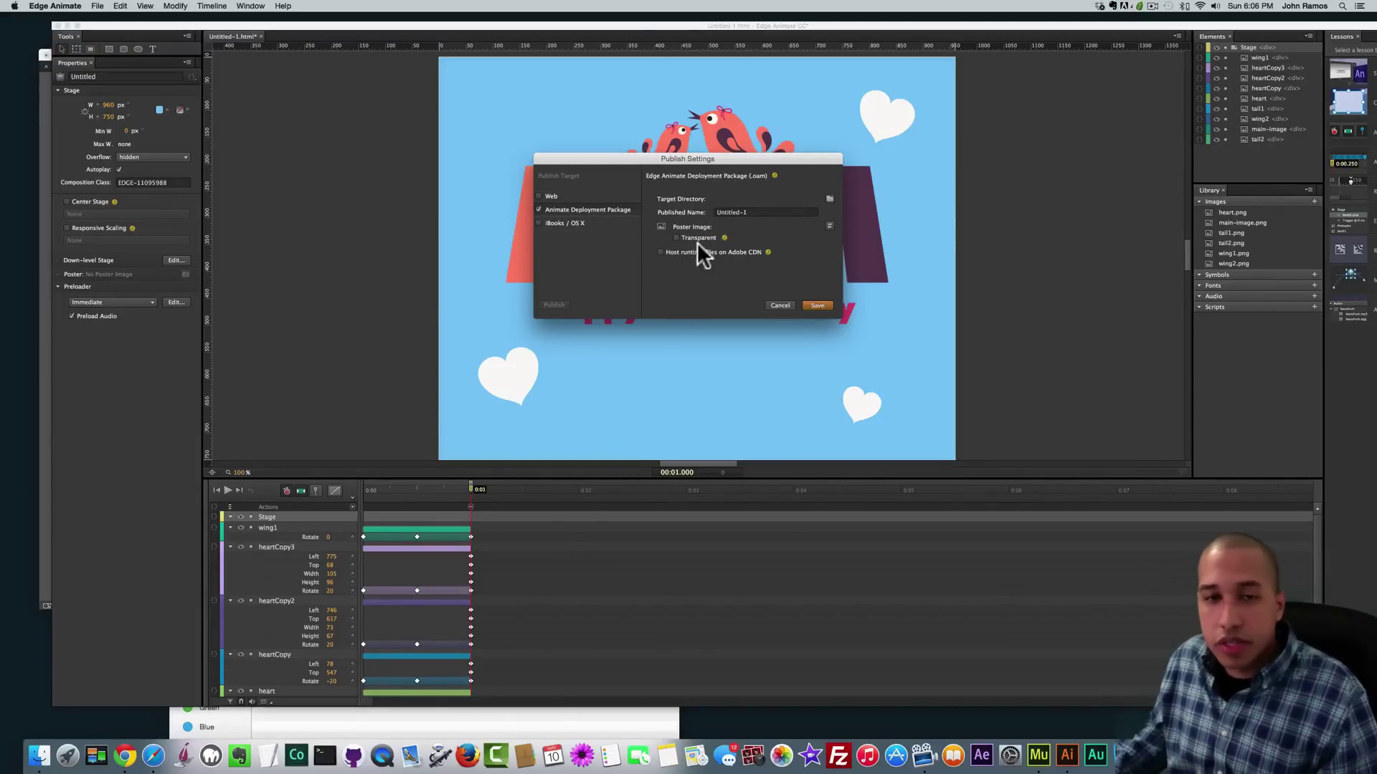
pyautogui.moveTo(717, 257)
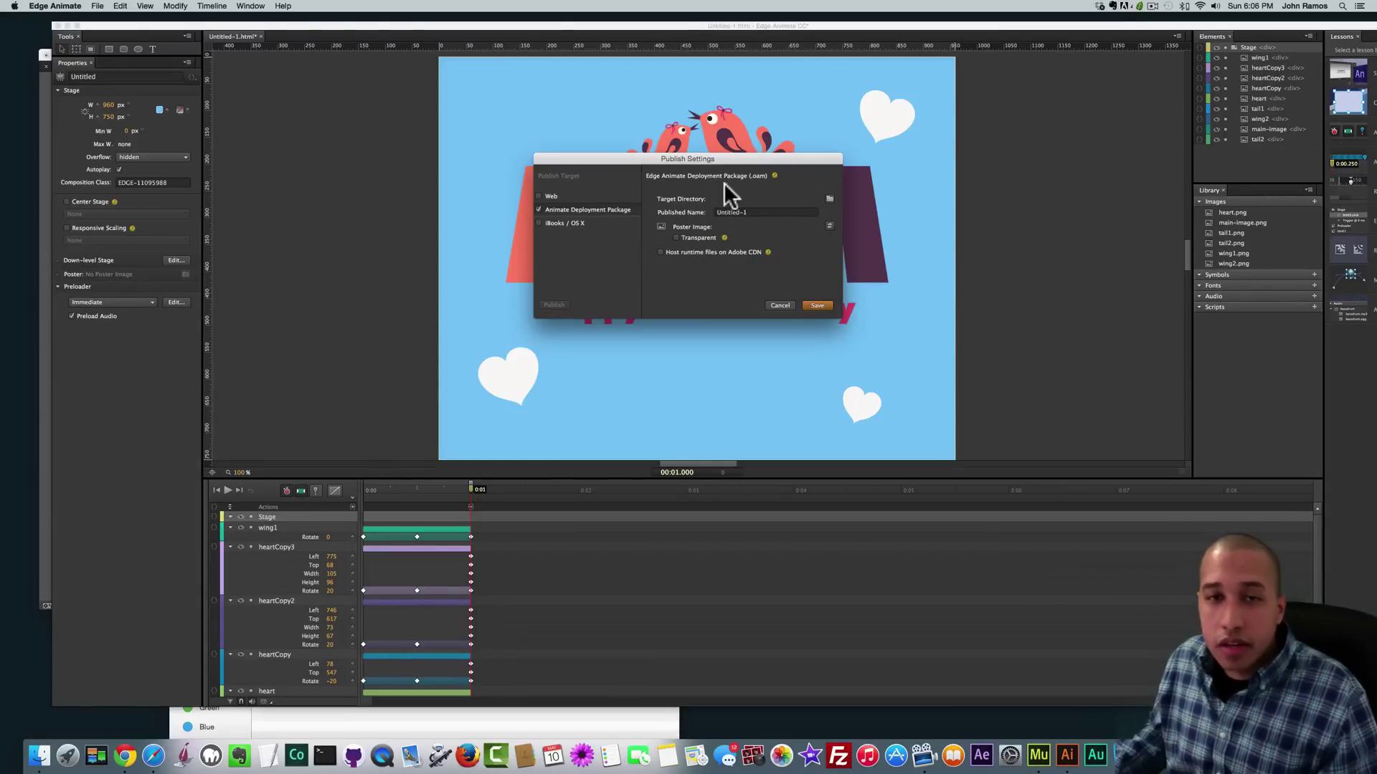
pyautogui.click(828, 198)
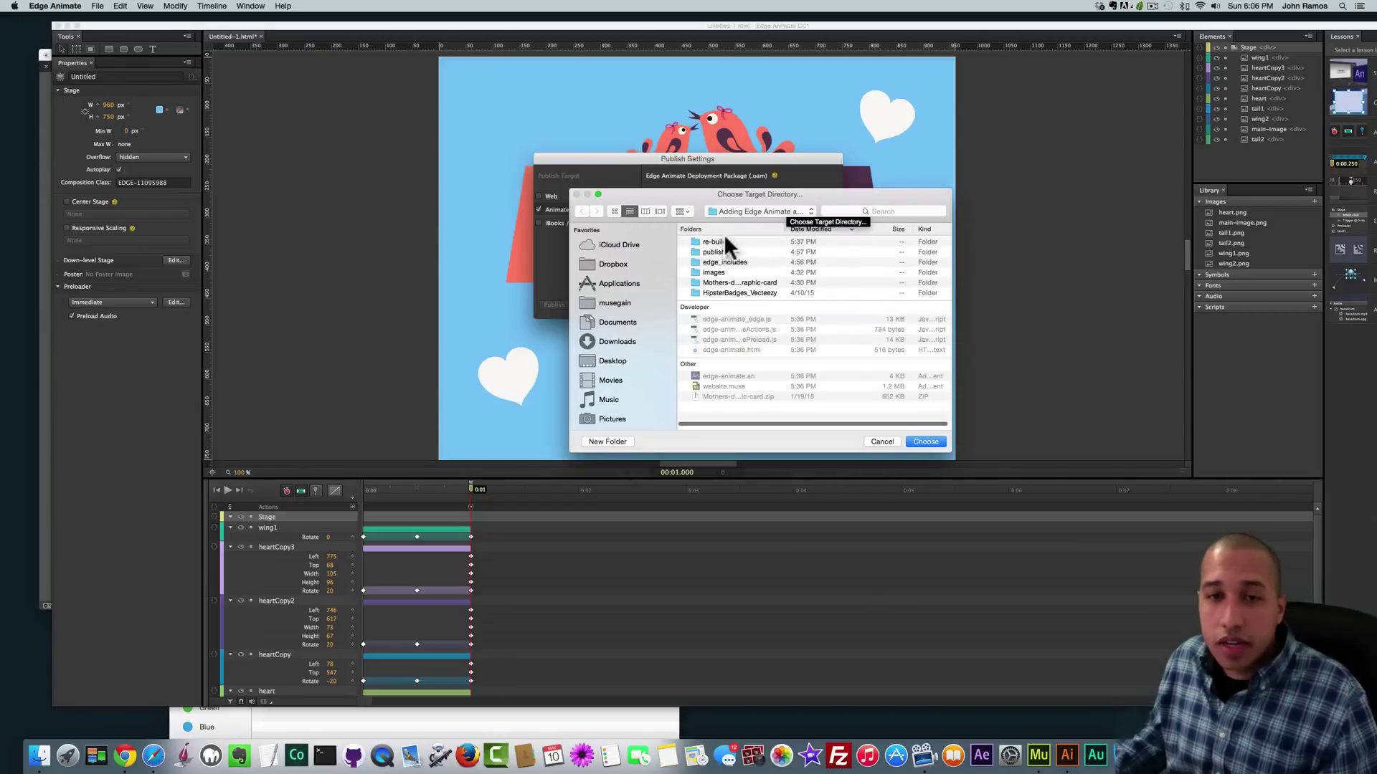
pyautogui.click(719, 242)
pyautogui.doubleClick(717, 242)
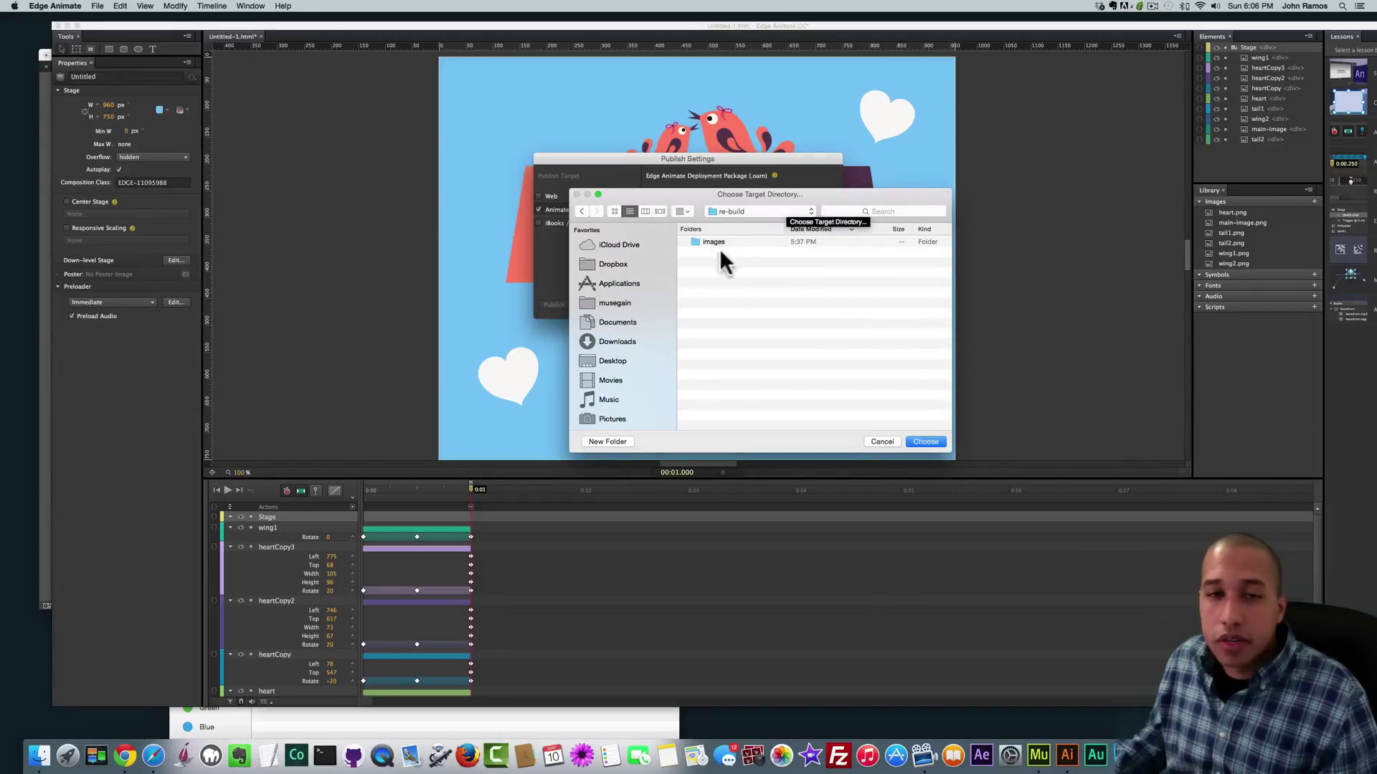
pyautogui.click(925, 442)
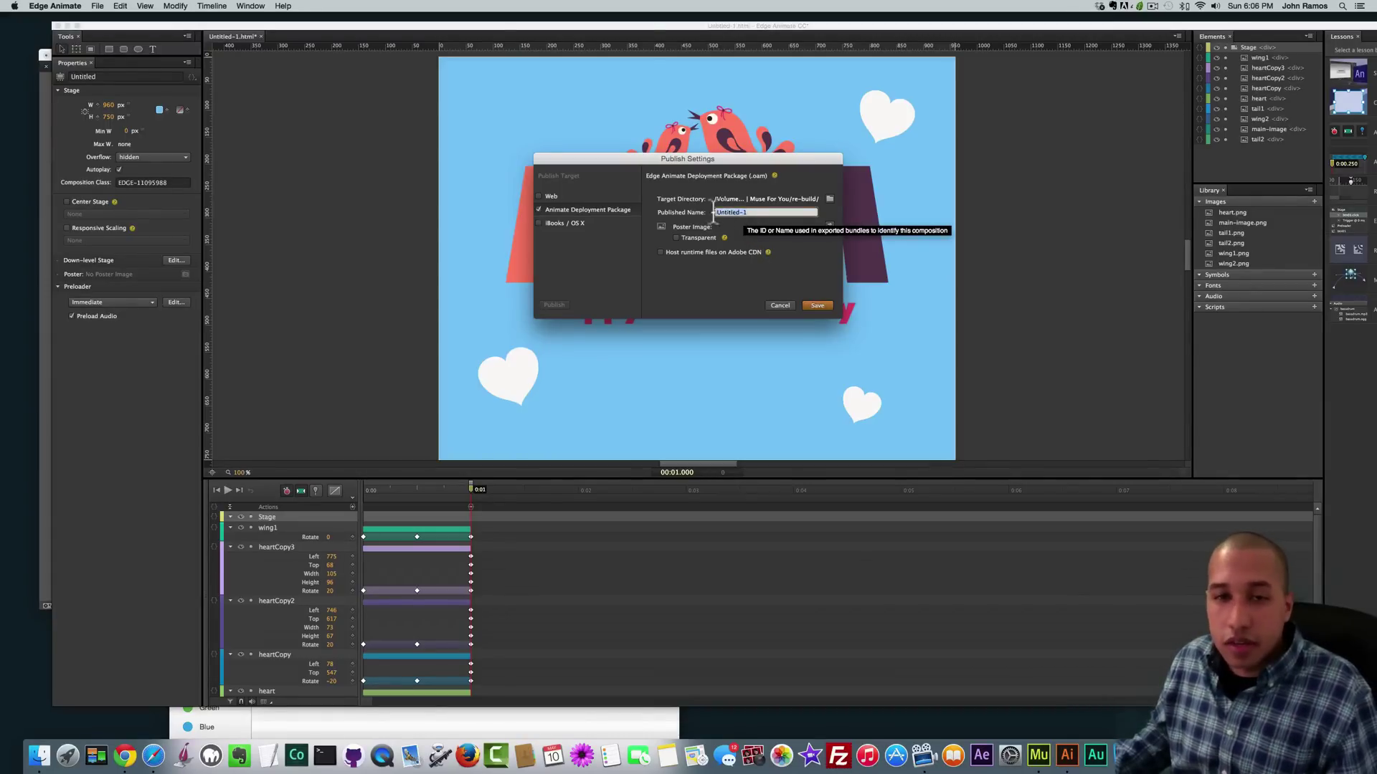
# - Set the deployment package's published name to mothers-day and save the publish settings
pyautogui.click(750, 212)
pyautogui.write('motr')
pyautogui.press('BackSpace')
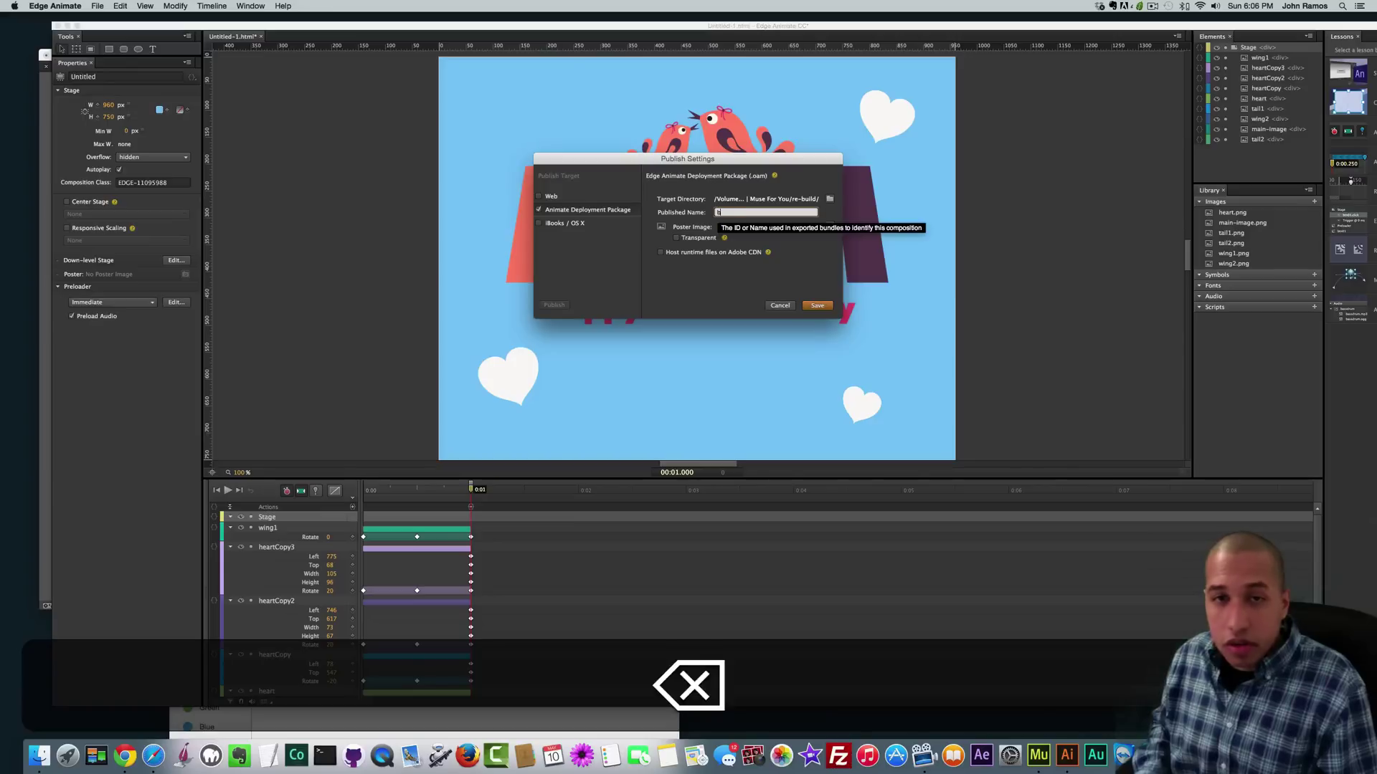
pyautogui.write('hers-day')
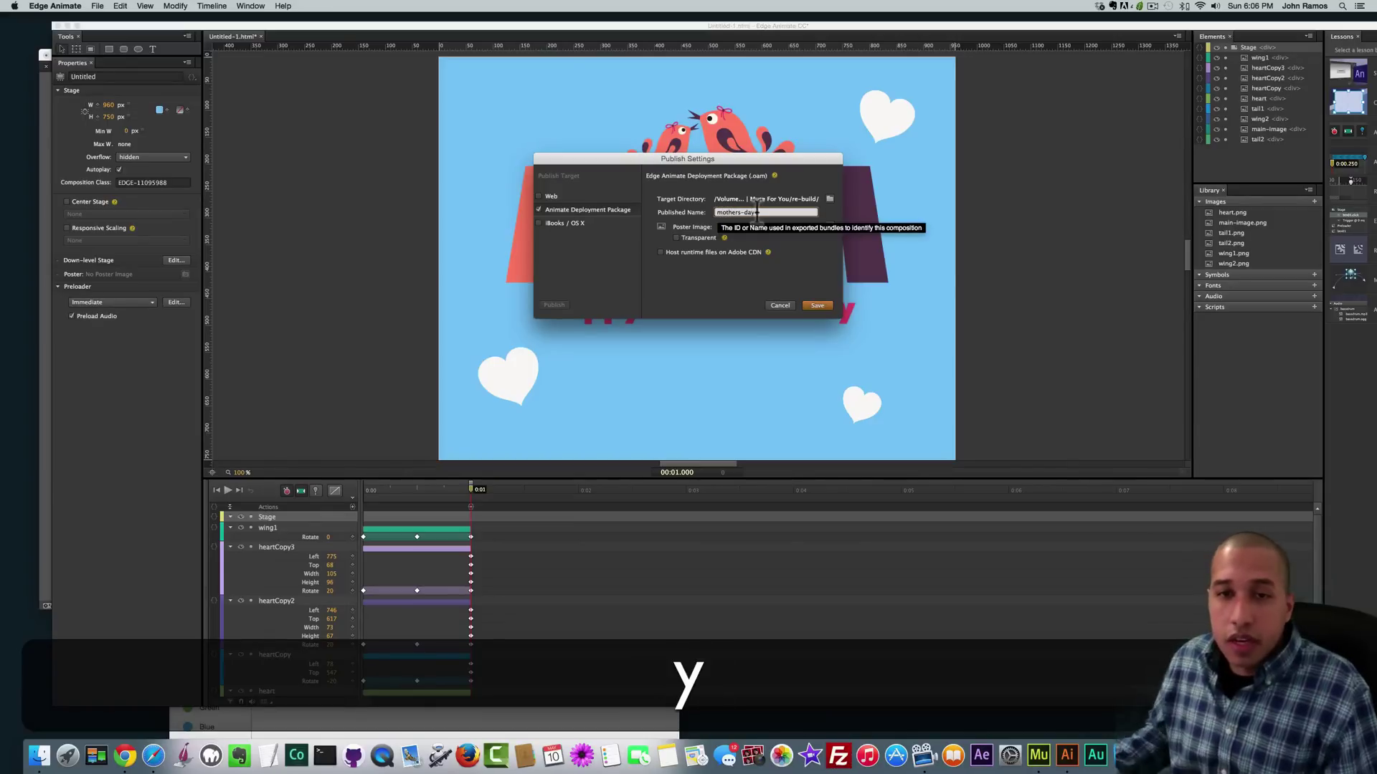
pyautogui.click(821, 304)
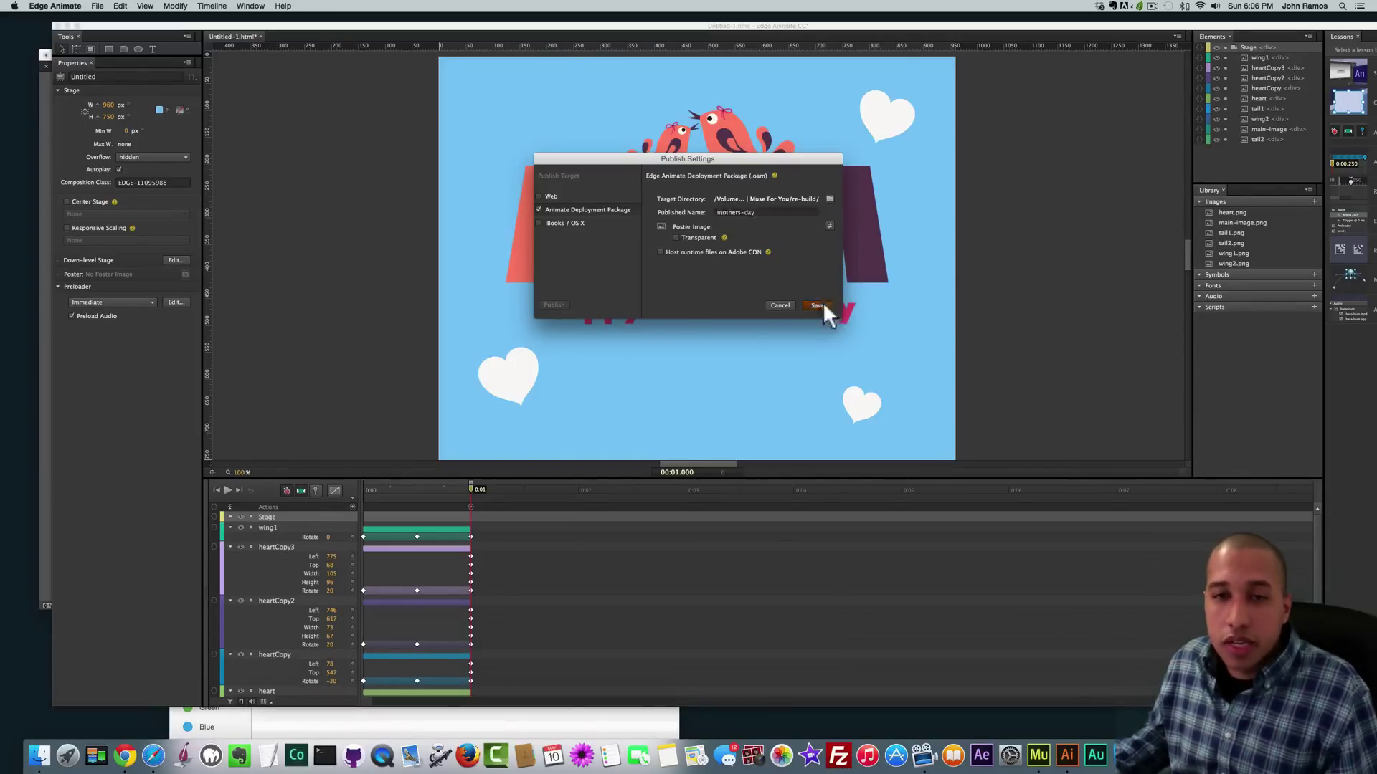
# - Check the publish settings of the Animate Deployment Package and close them without changes
pyautogui.click(98, 6)
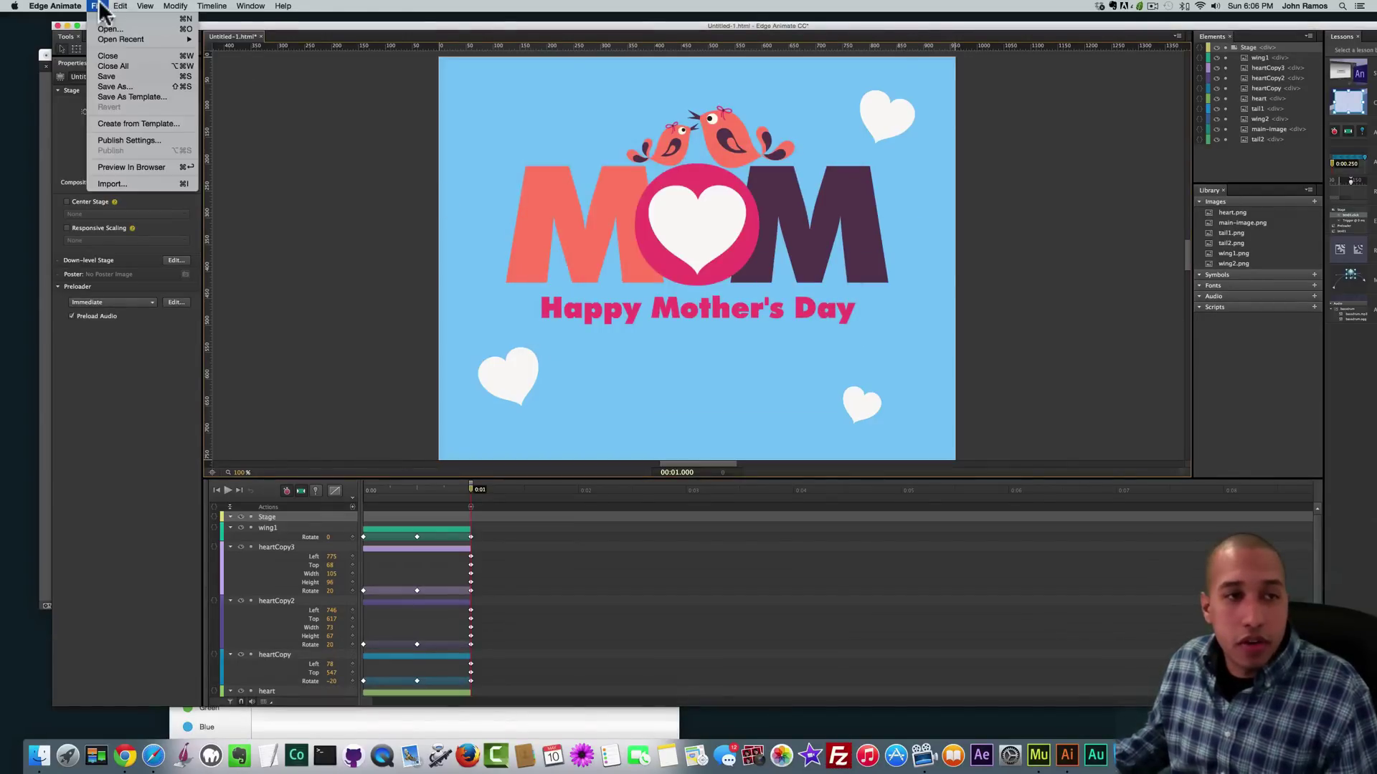
pyautogui.click(112, 139)
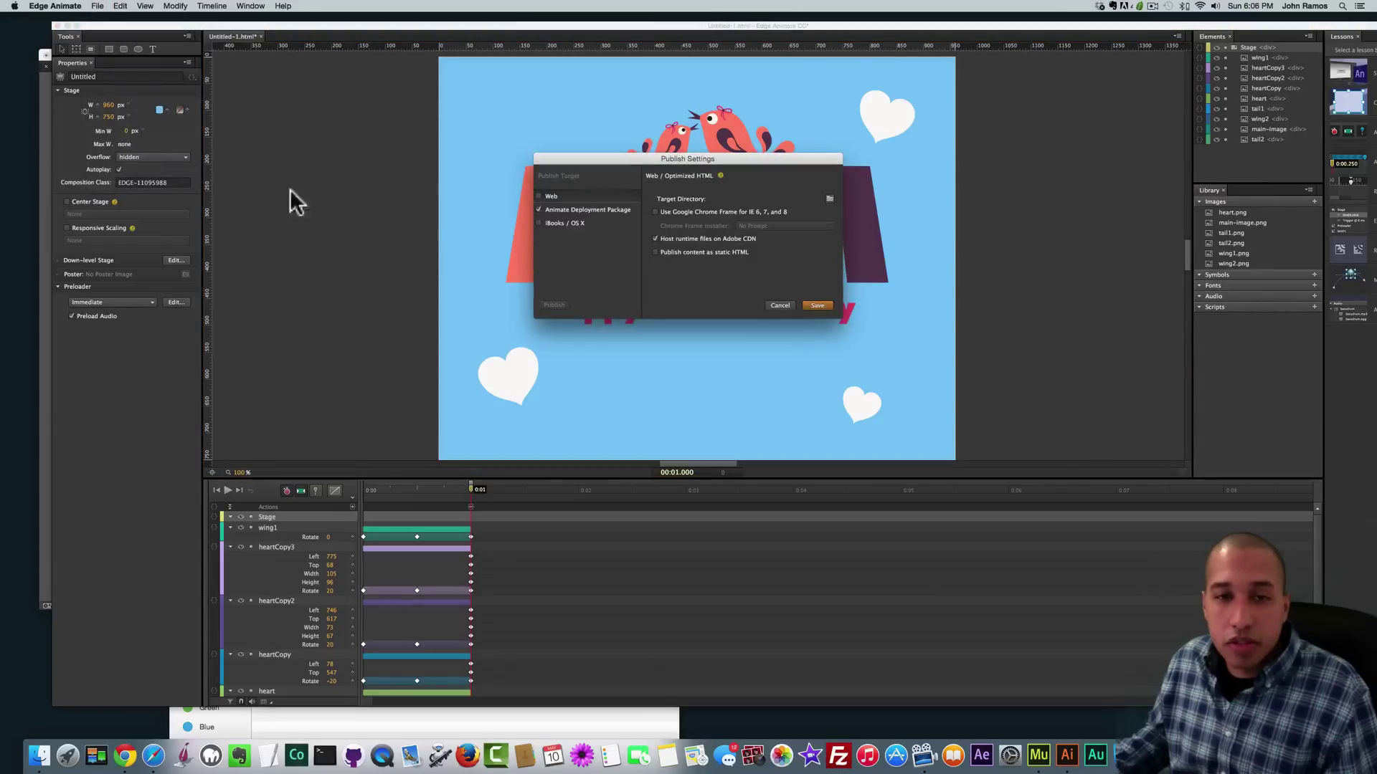
pyautogui.click(576, 209)
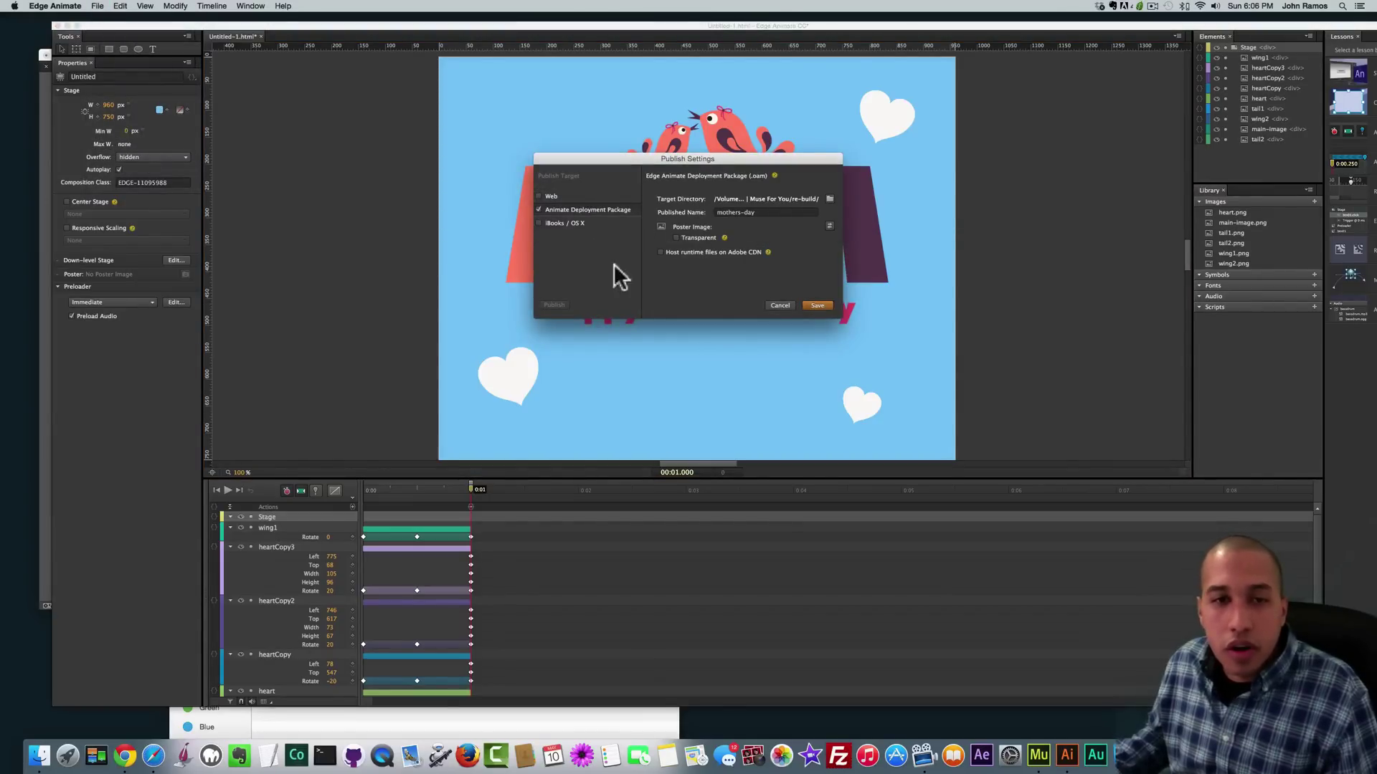
pyautogui.click(772, 306)
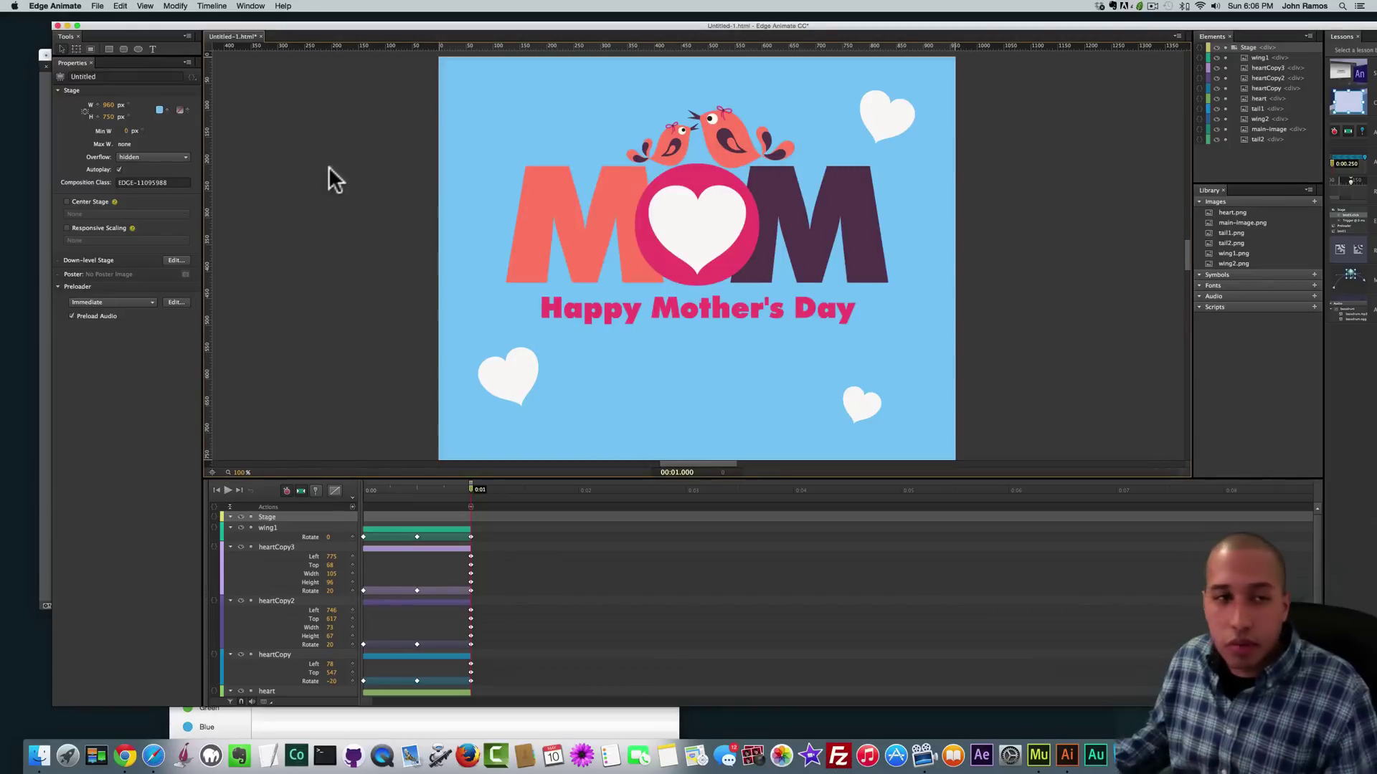
# - Save the composition as an HTML file named edge-animate in the re-build folder
pyautogui.click(97, 6)
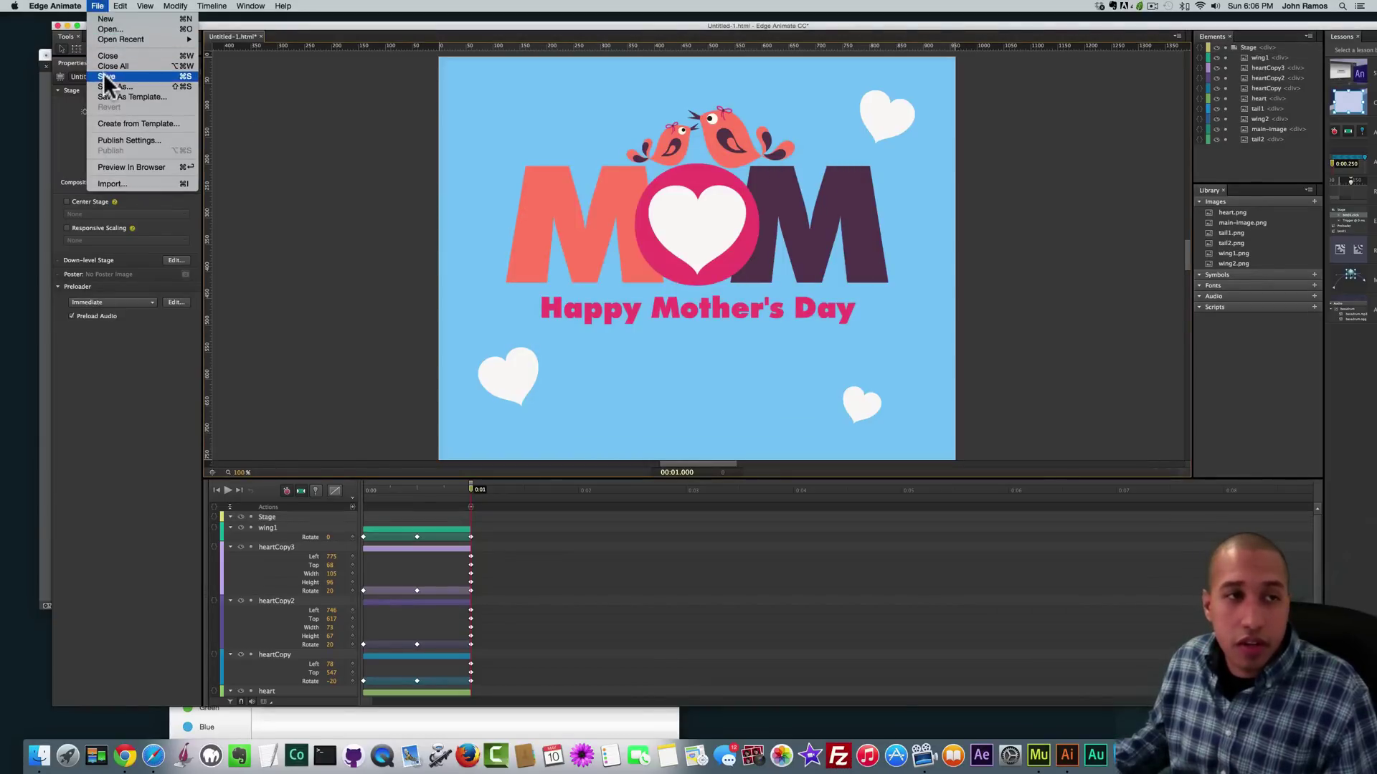
pyautogui.click(105, 76)
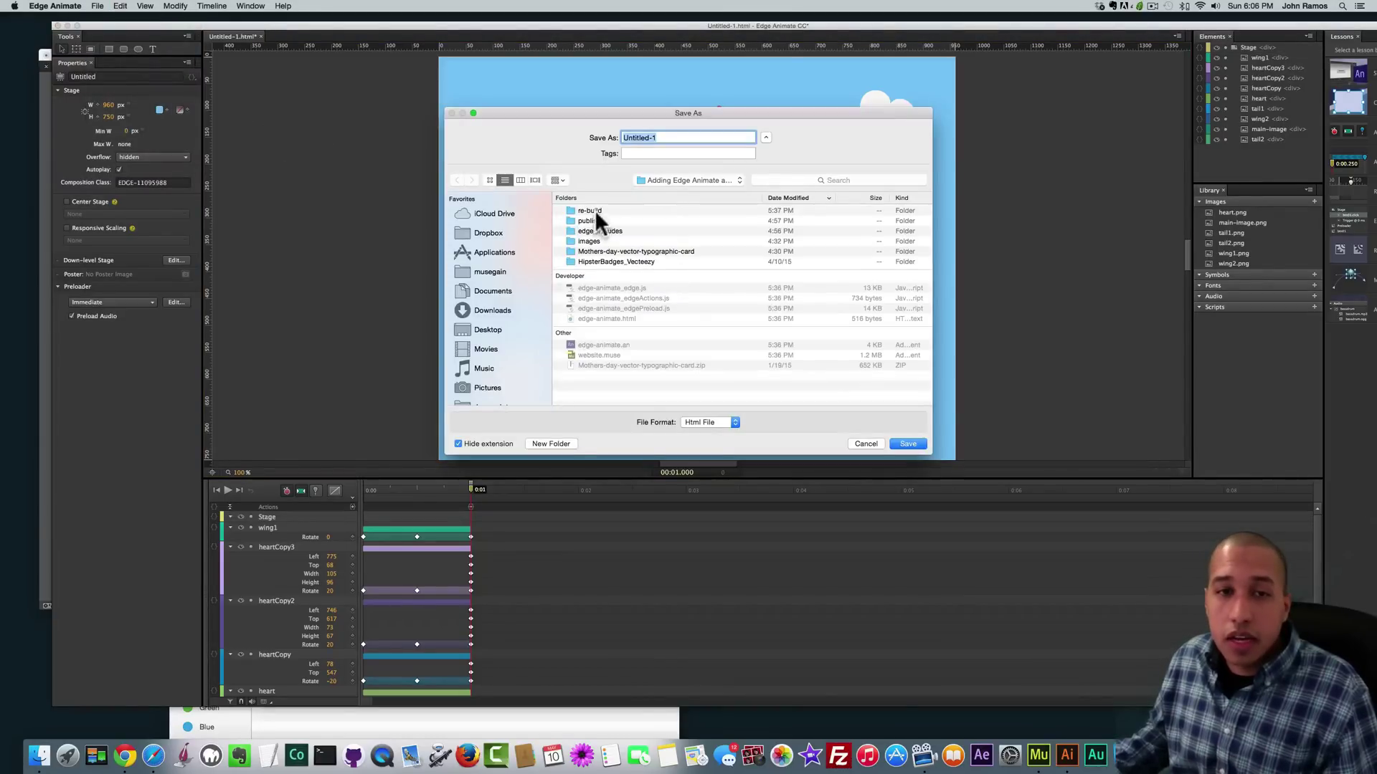
pyautogui.doubleClick(595, 209)
pyautogui.moveTo(665, 137); pyautogui.dragTo(578, 132)
pyautogui.write('ed')
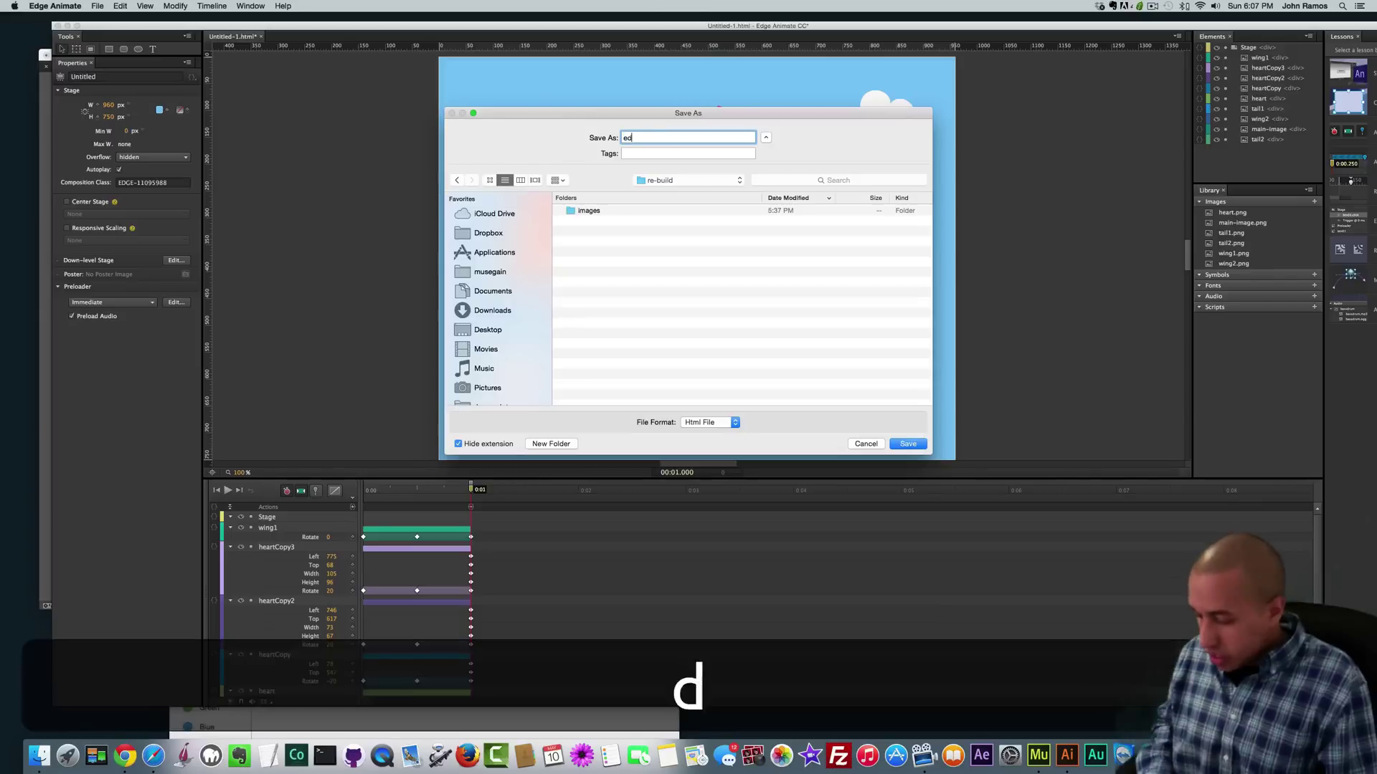
pyautogui.write('ge-animate')
pyautogui.press('Return')
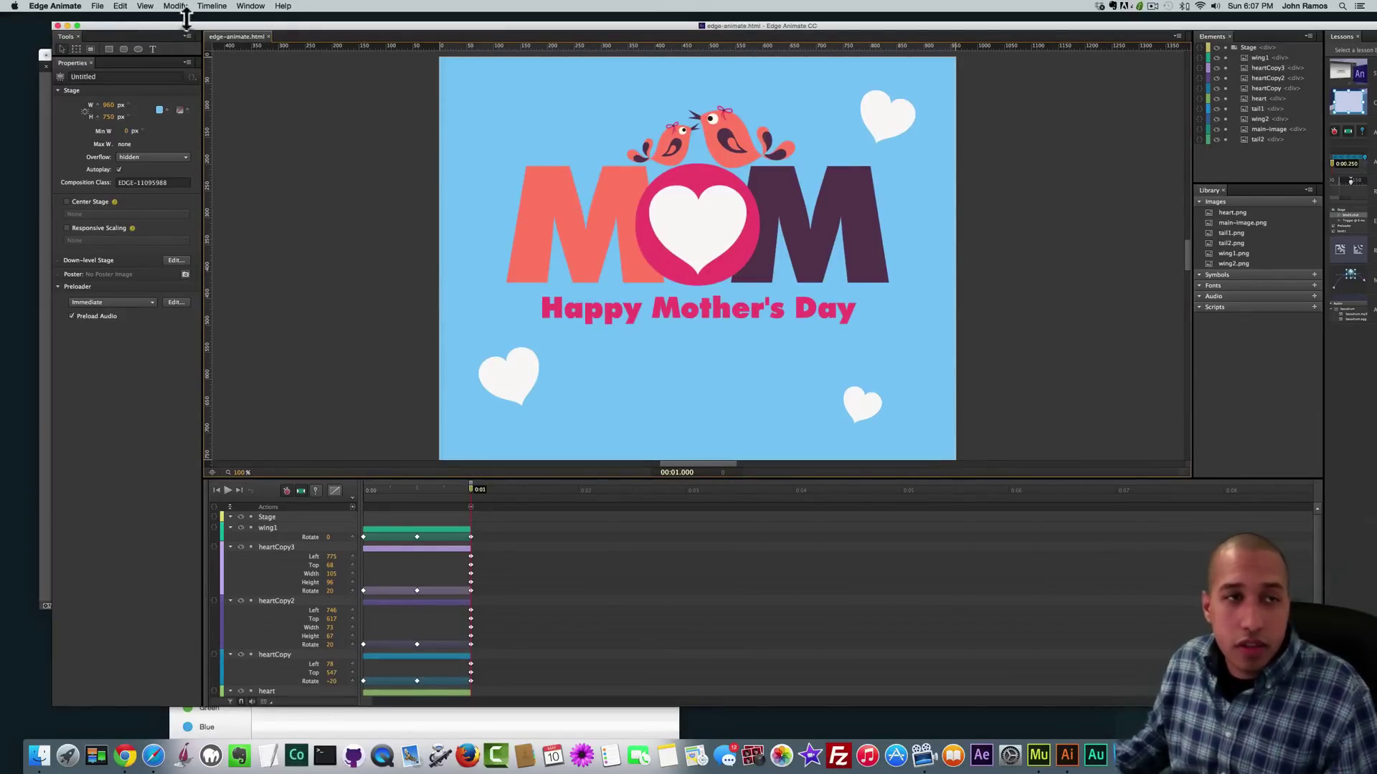
# - Open the publish settings and display the options for the Animate Deployment Package
pyautogui.click(98, 6)
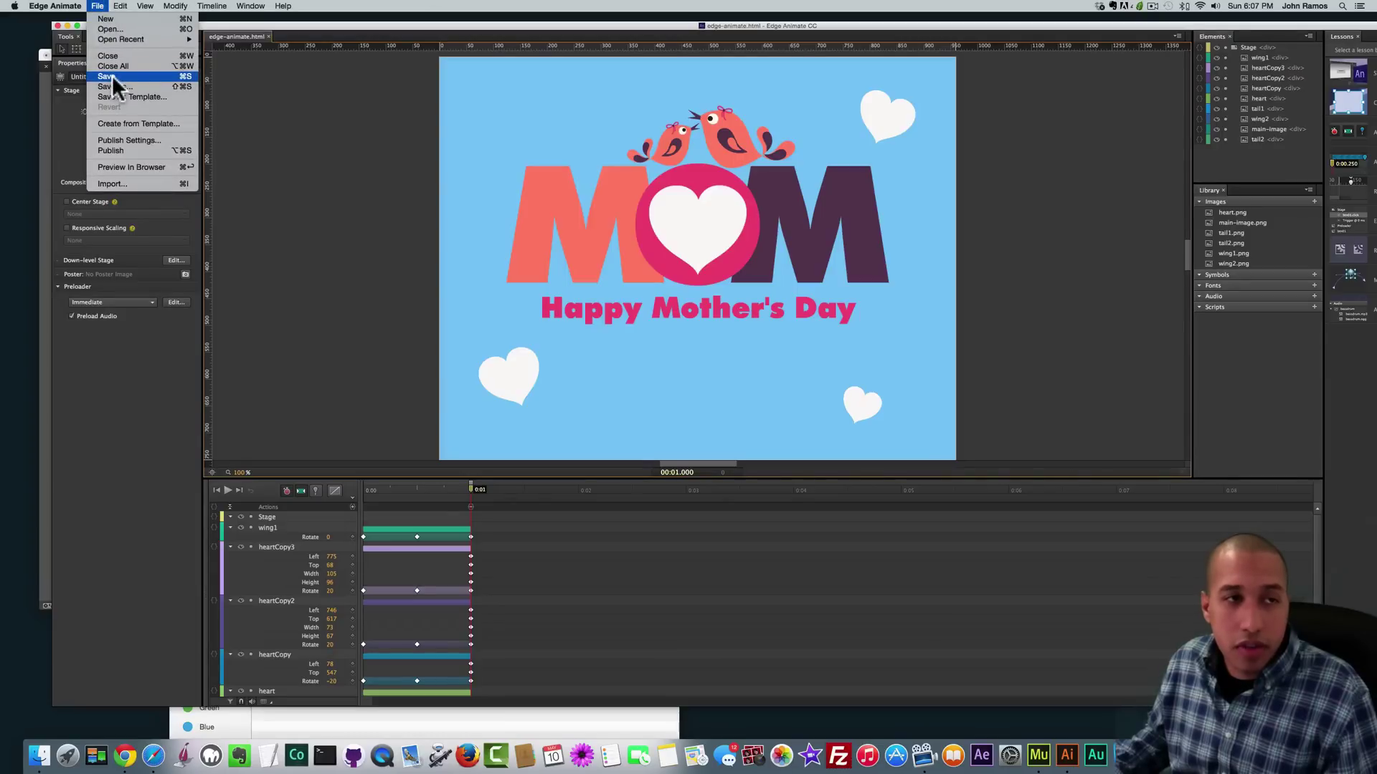
pyautogui.click(113, 139)
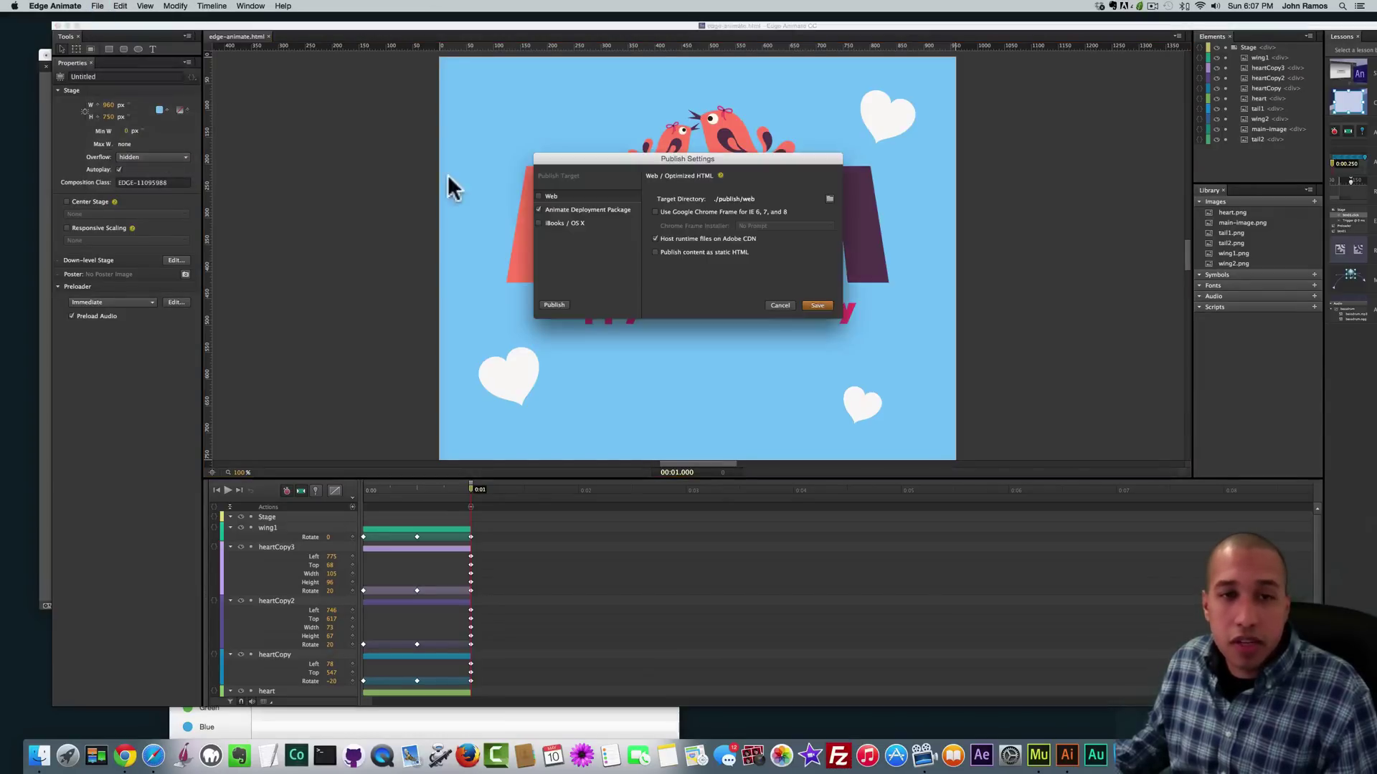
pyautogui.click(593, 207)
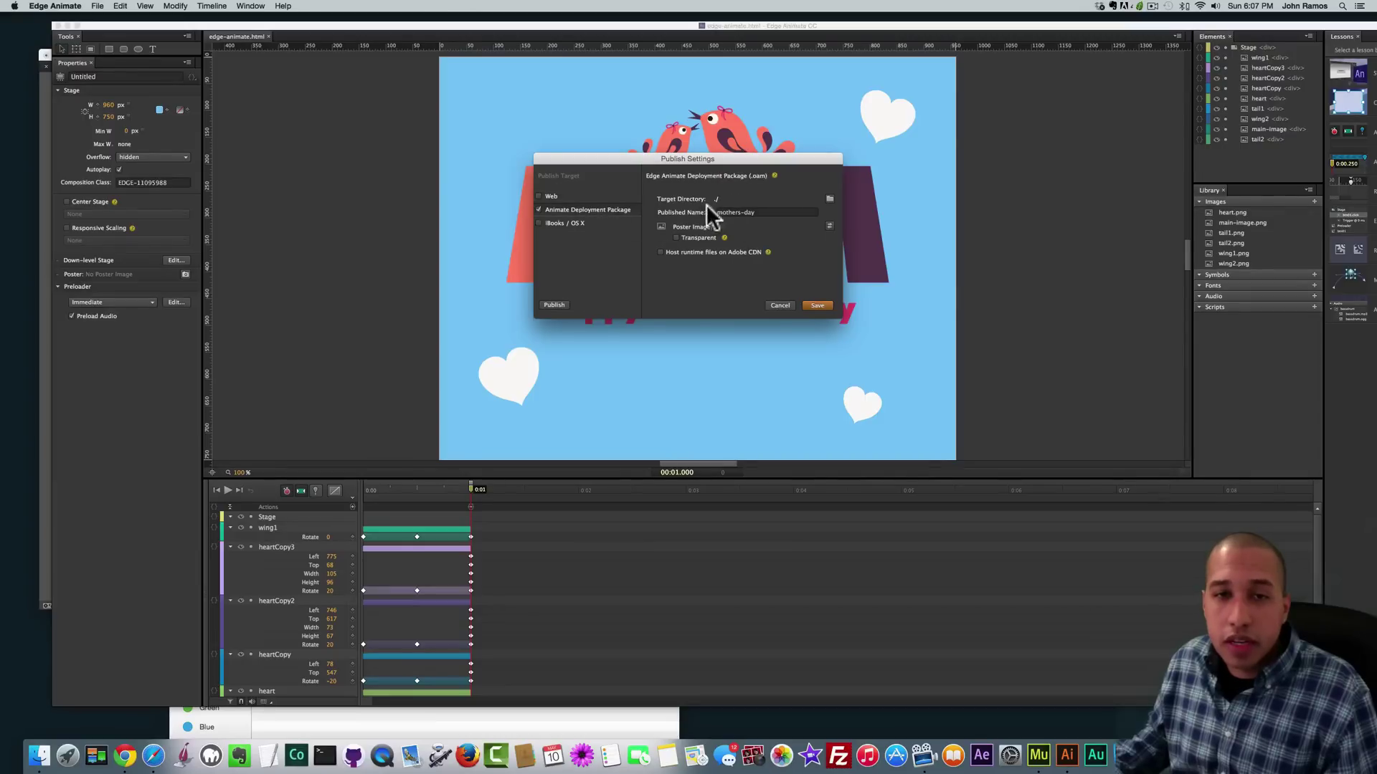